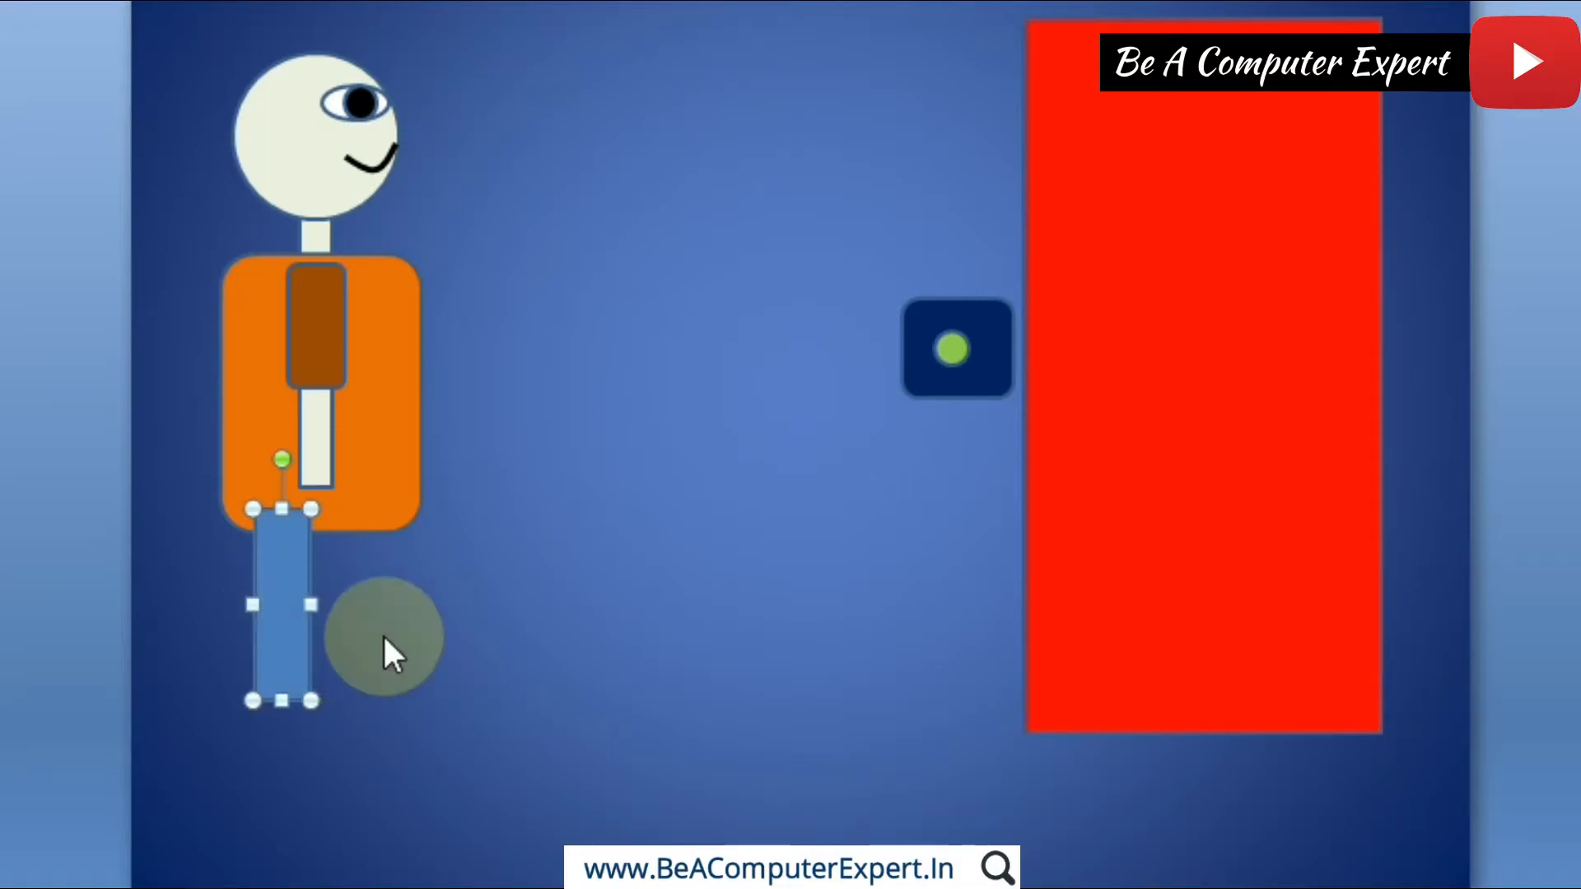
# Step: Duplicate the blue leg rectangle and place the copy beside the original, level with it under the orange body
pyautogui.hotkey('ctrl', 'c')
pyautogui.hotkey('ctrl', 'v')
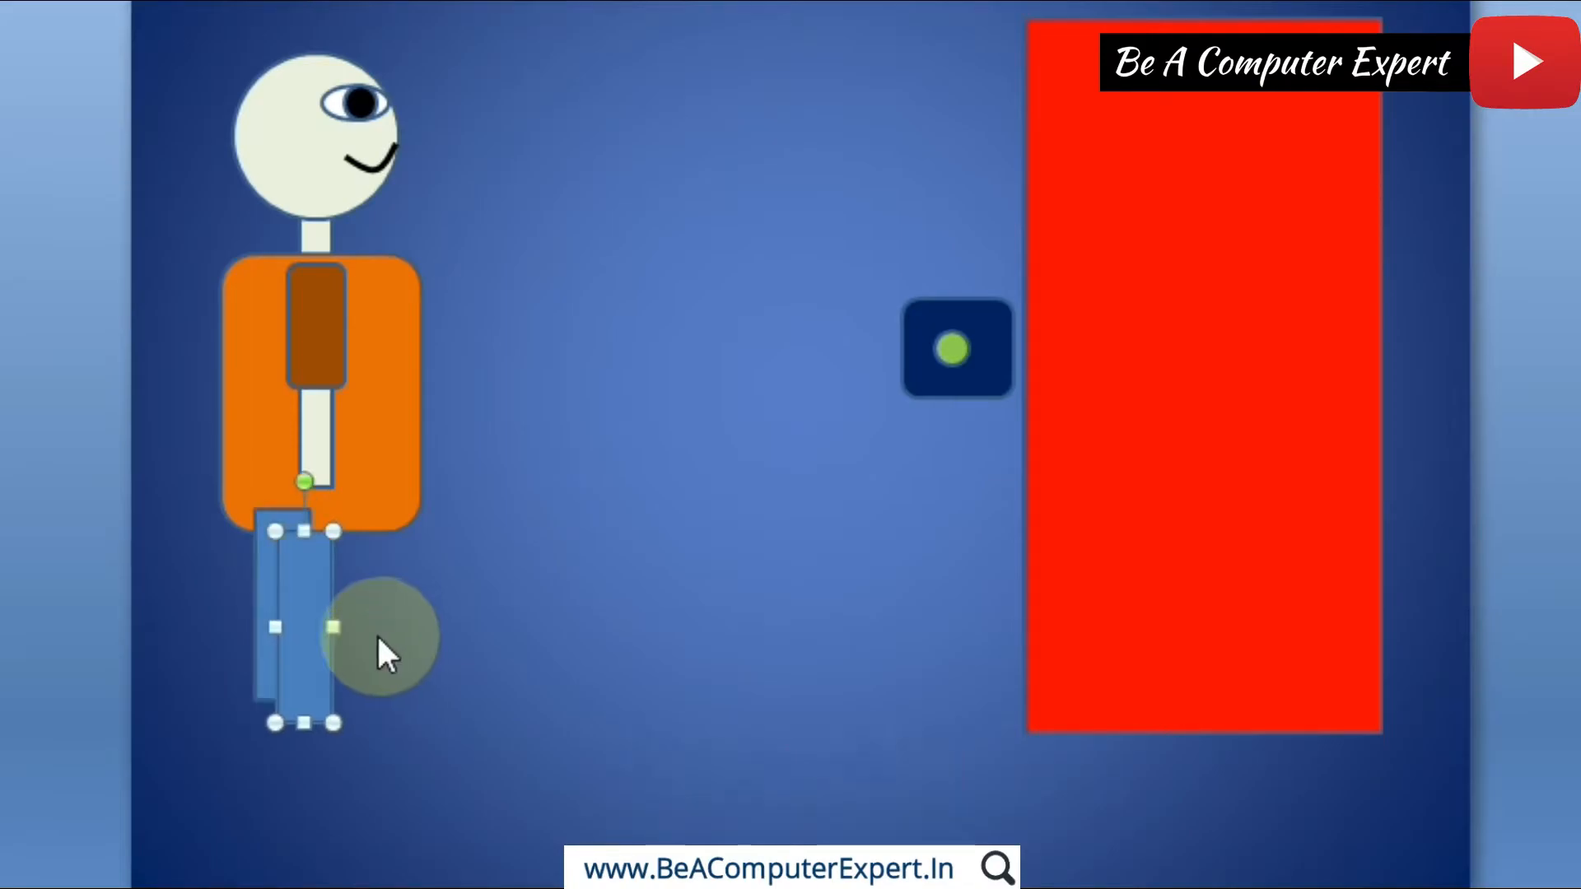
pyautogui.moveTo(308, 587); pyautogui.dragTo(352, 568)
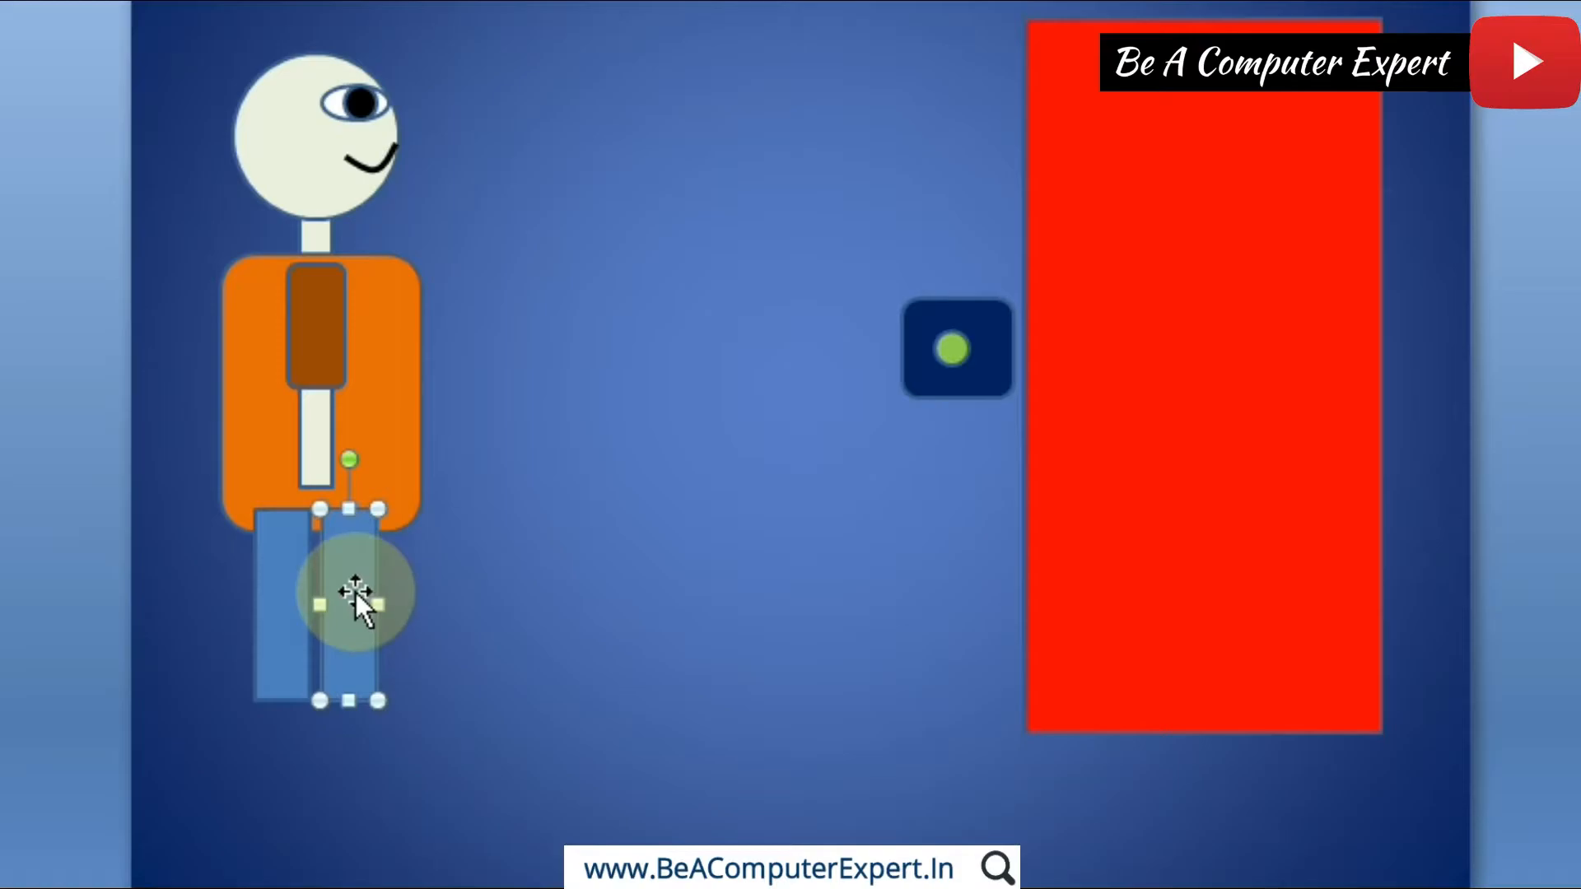
pyautogui.click(281, 621)
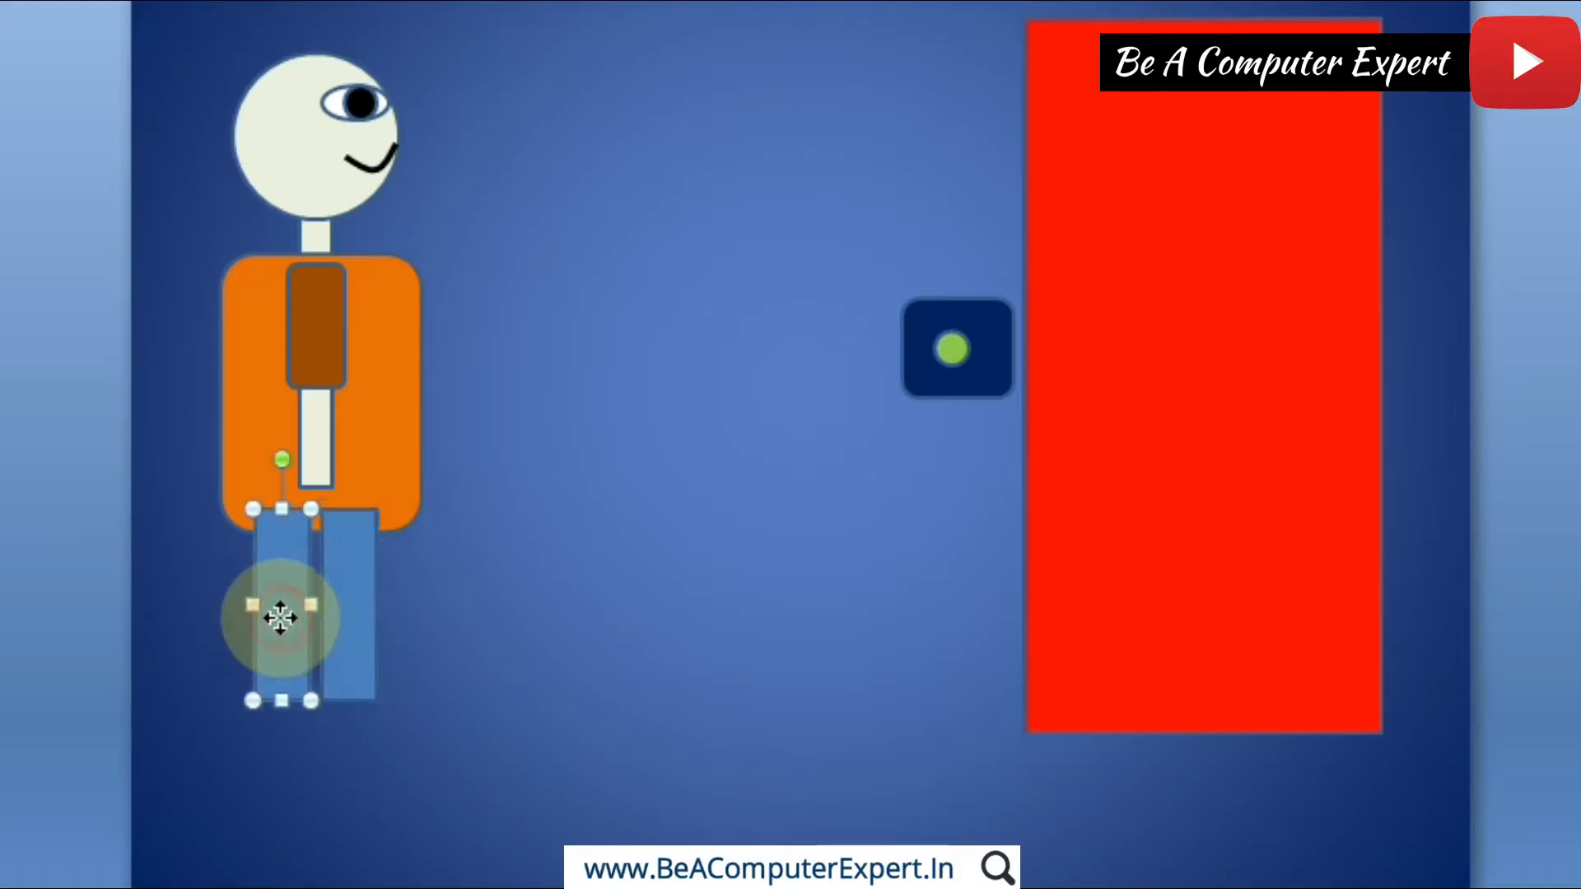
pyautogui.moveTo(282, 621)
pyautogui.mouseDown()
pyautogui.moveTo(295, 625)
pyautogui.moveTo(275, 622)
pyautogui.mouseUp()
pyautogui.click(354, 605)
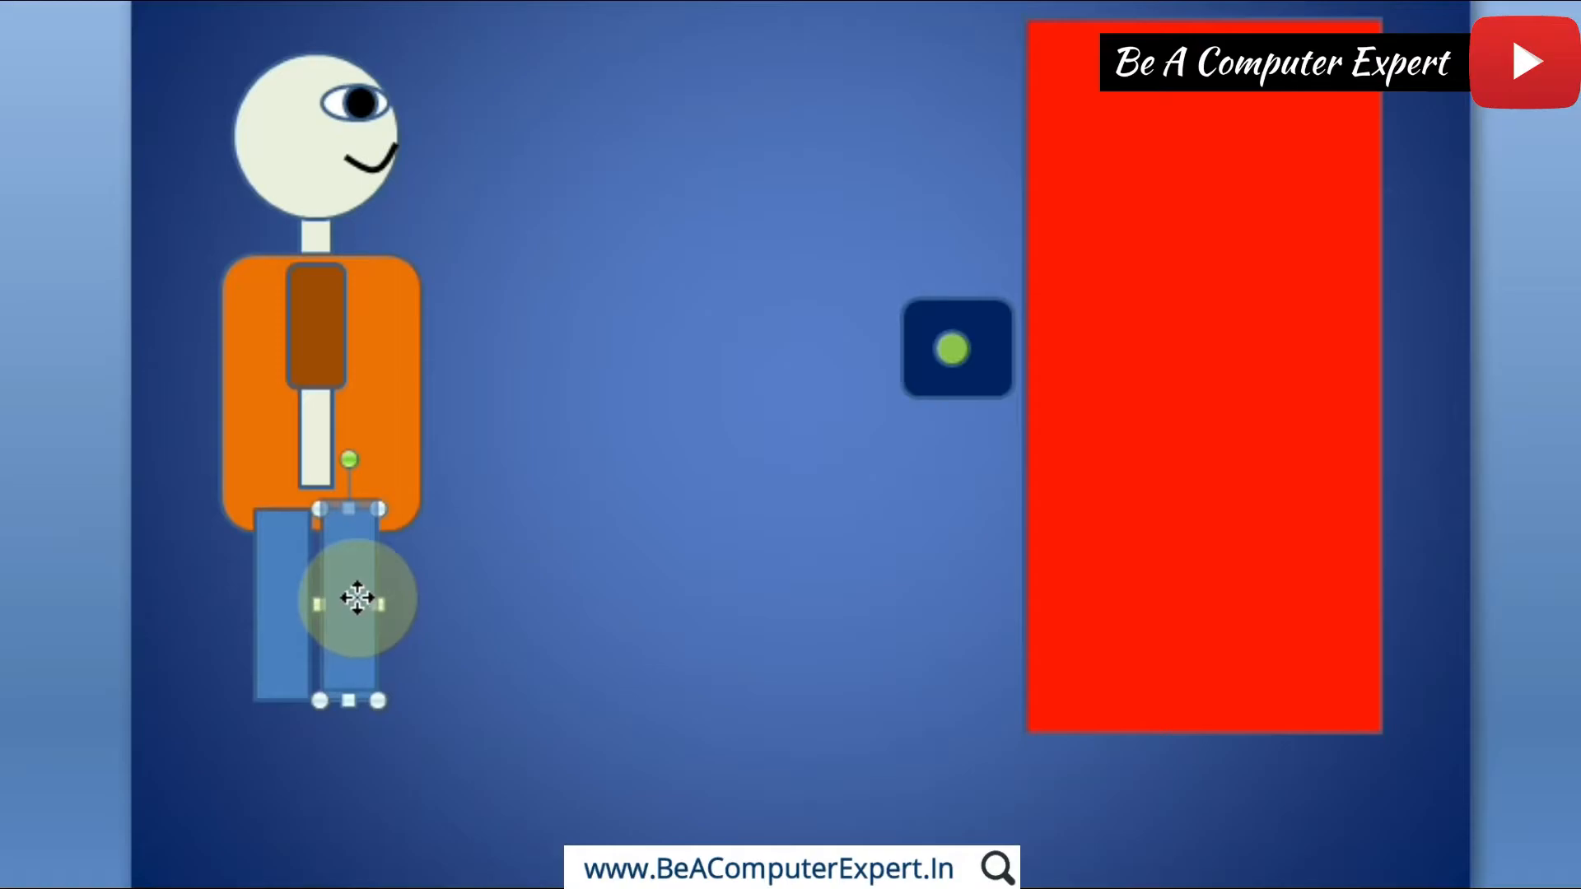
pyautogui.moveTo(353, 594); pyautogui.dragTo(356, 589)
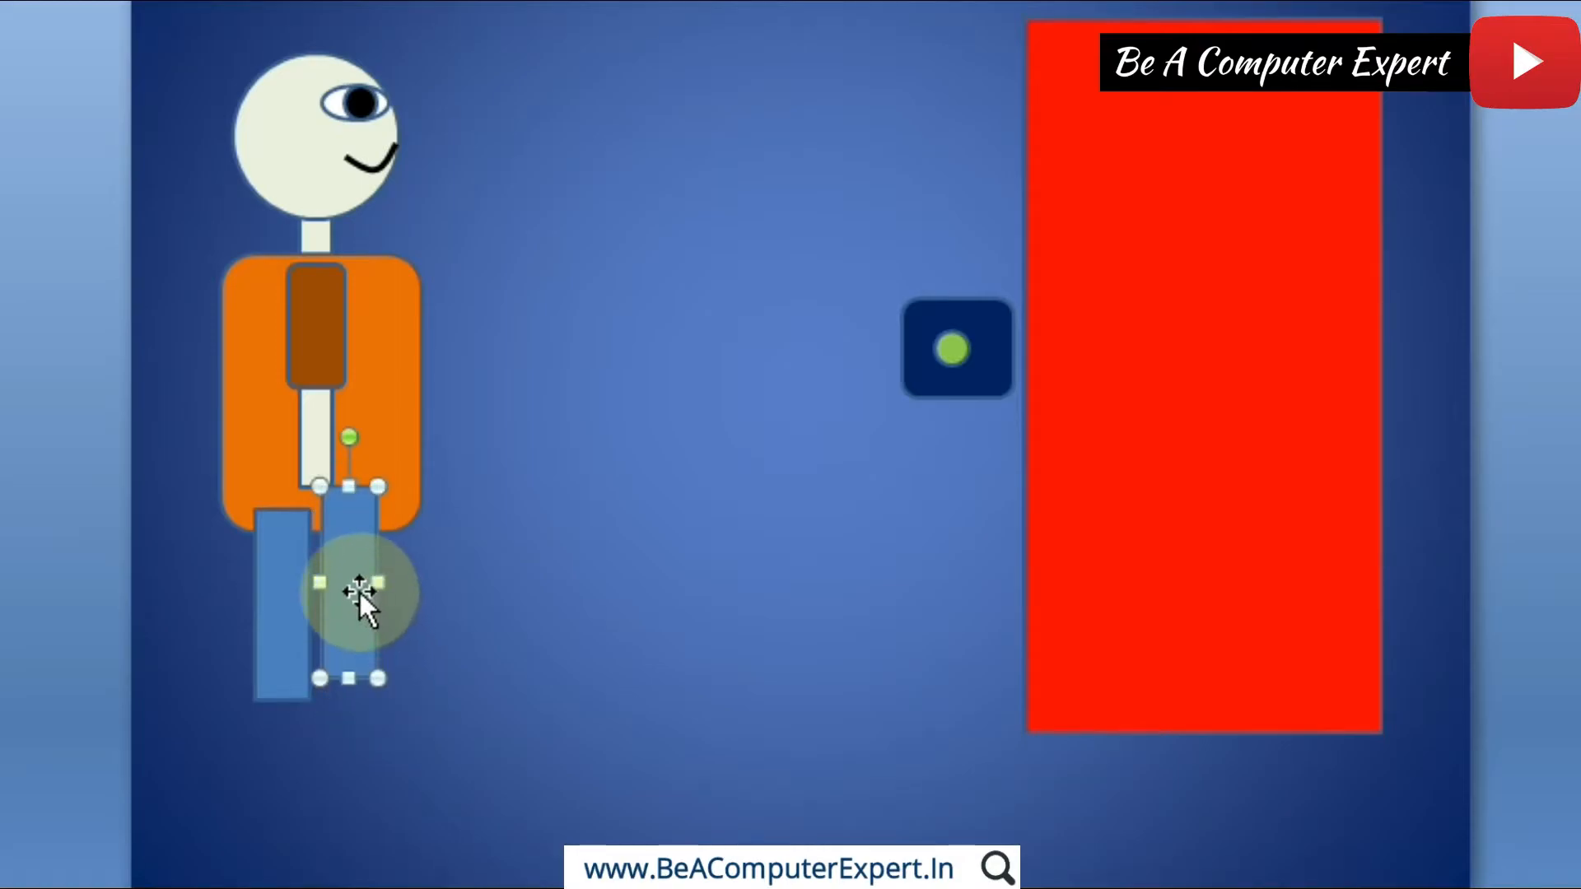
pyautogui.hotkey('ctrl', 'z')
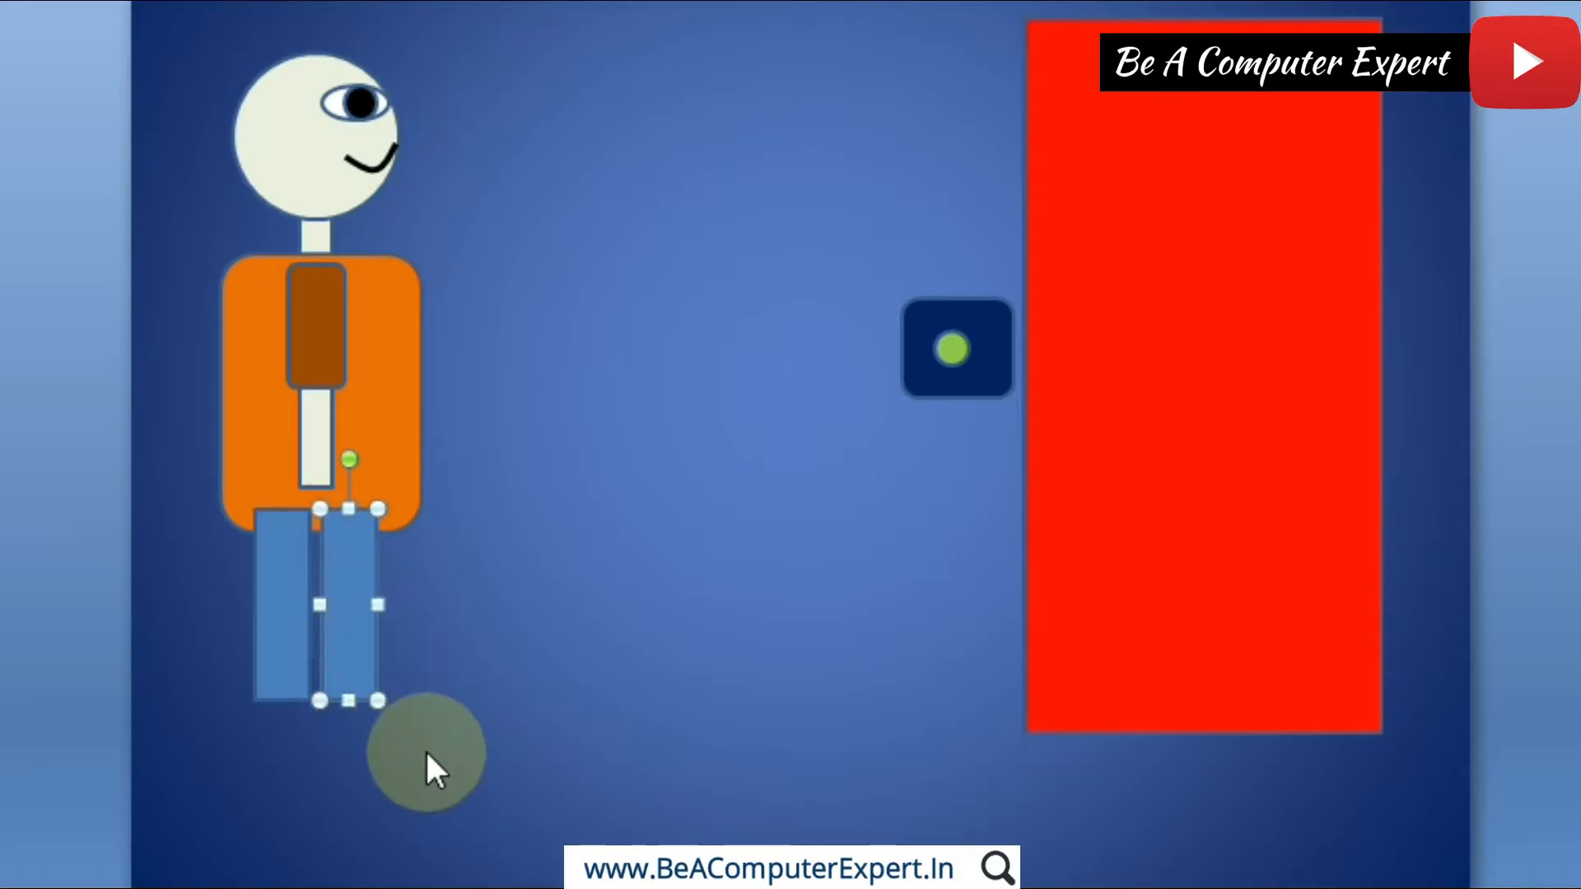
# Step: Raise the copied leg slightly so that it sits a little higher than the original leg
pyautogui.click(427, 746)
pyautogui.click(353, 607)
pyautogui.moveTo(354, 608); pyautogui.dragTo(353, 597)
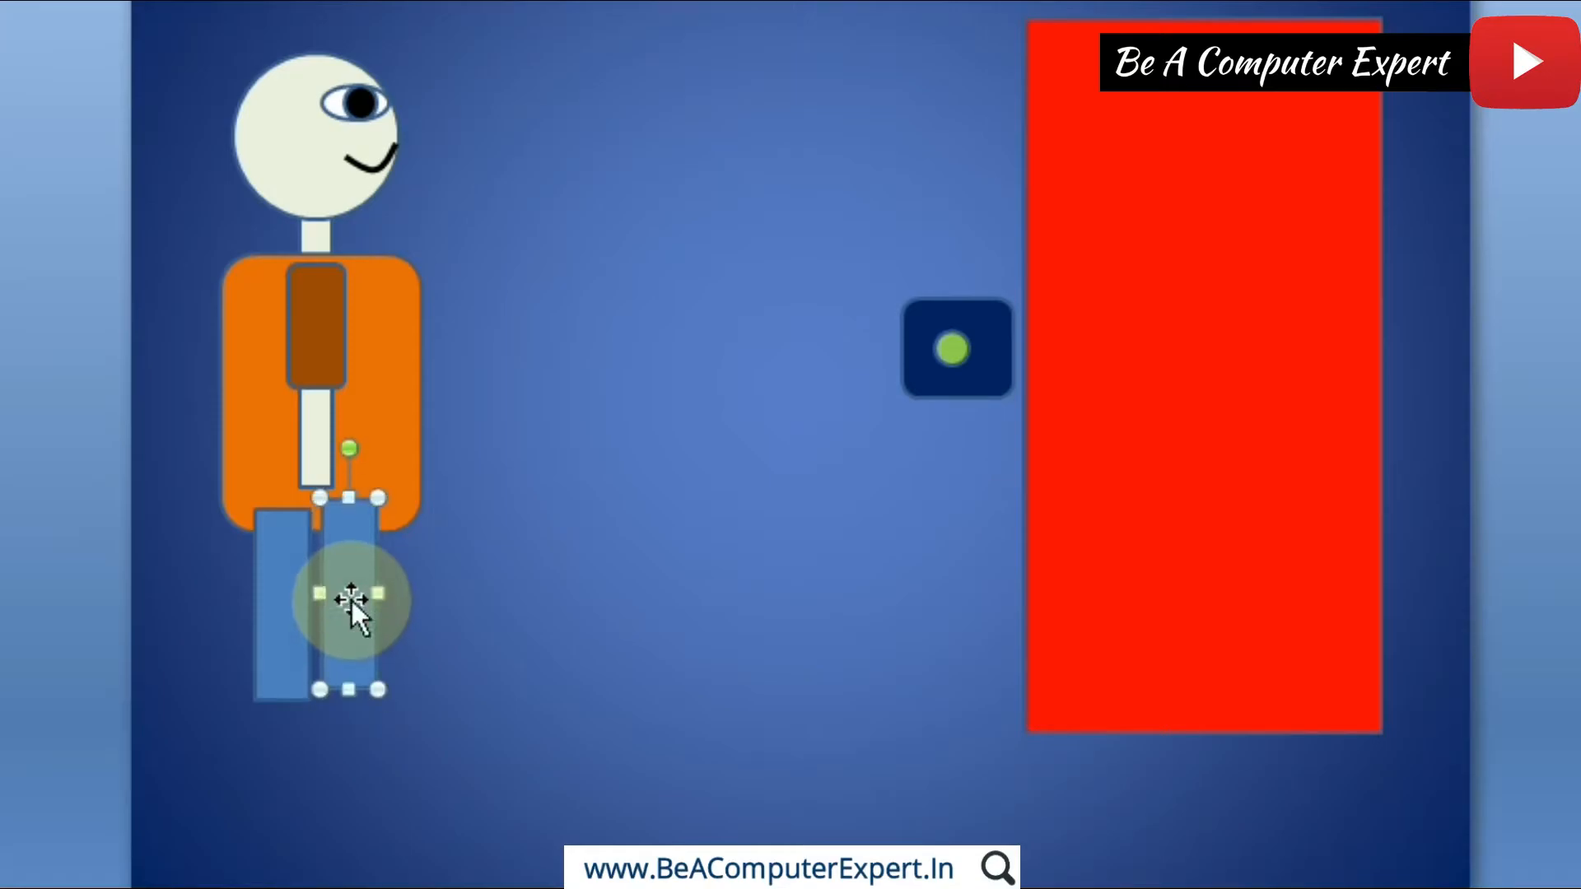
pyautogui.click(461, 737)
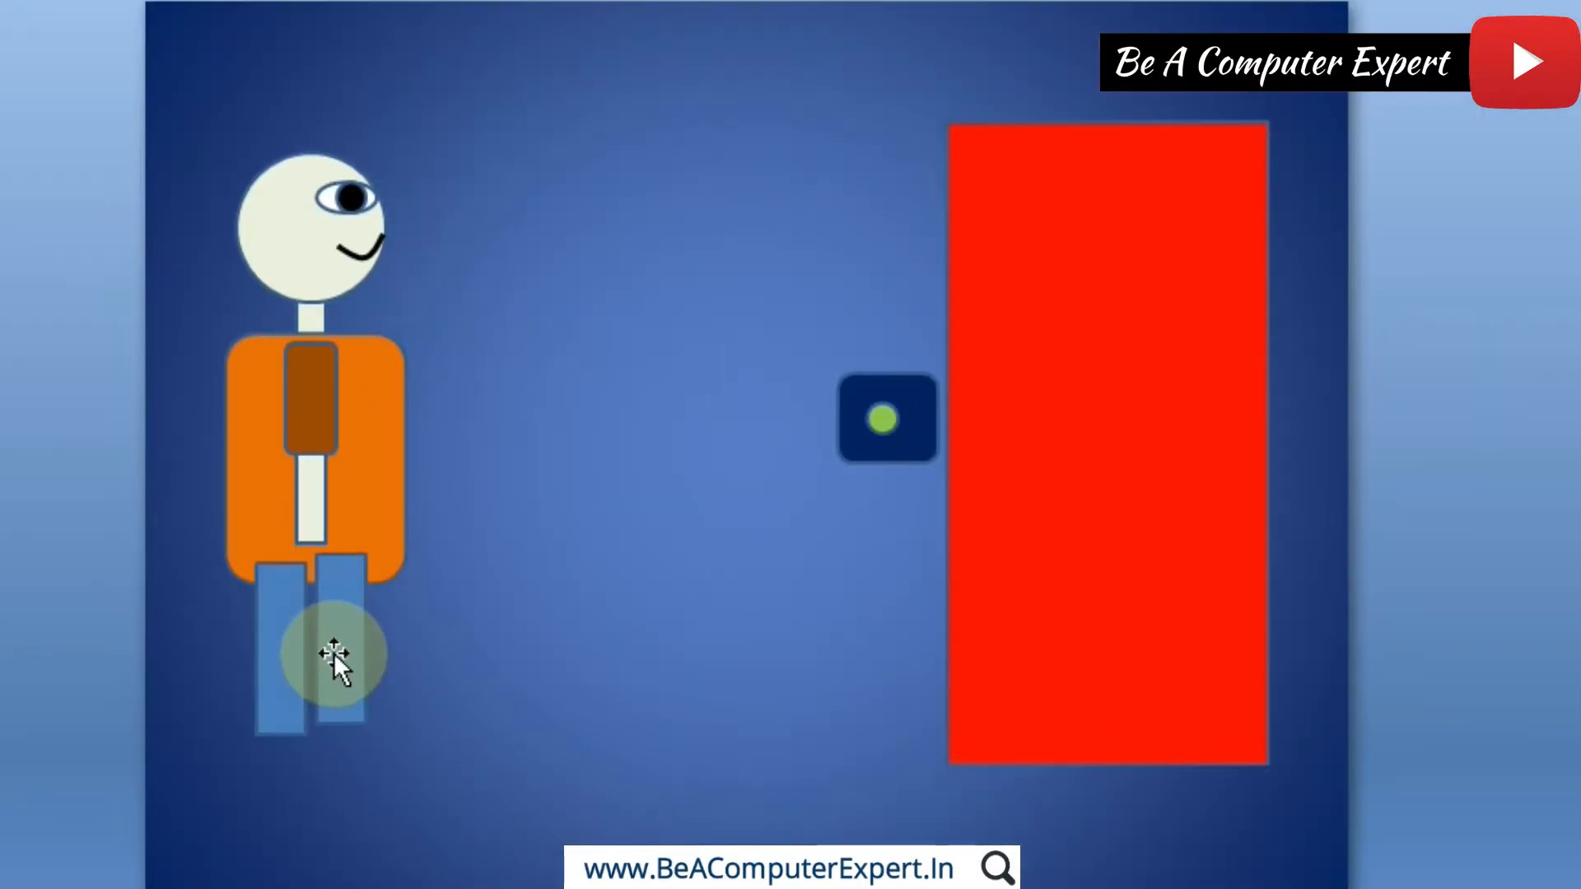
# Step: Send both blue leg rectangles to the back so the orange body covers their upper ends
pyautogui.rightClick(288, 646)
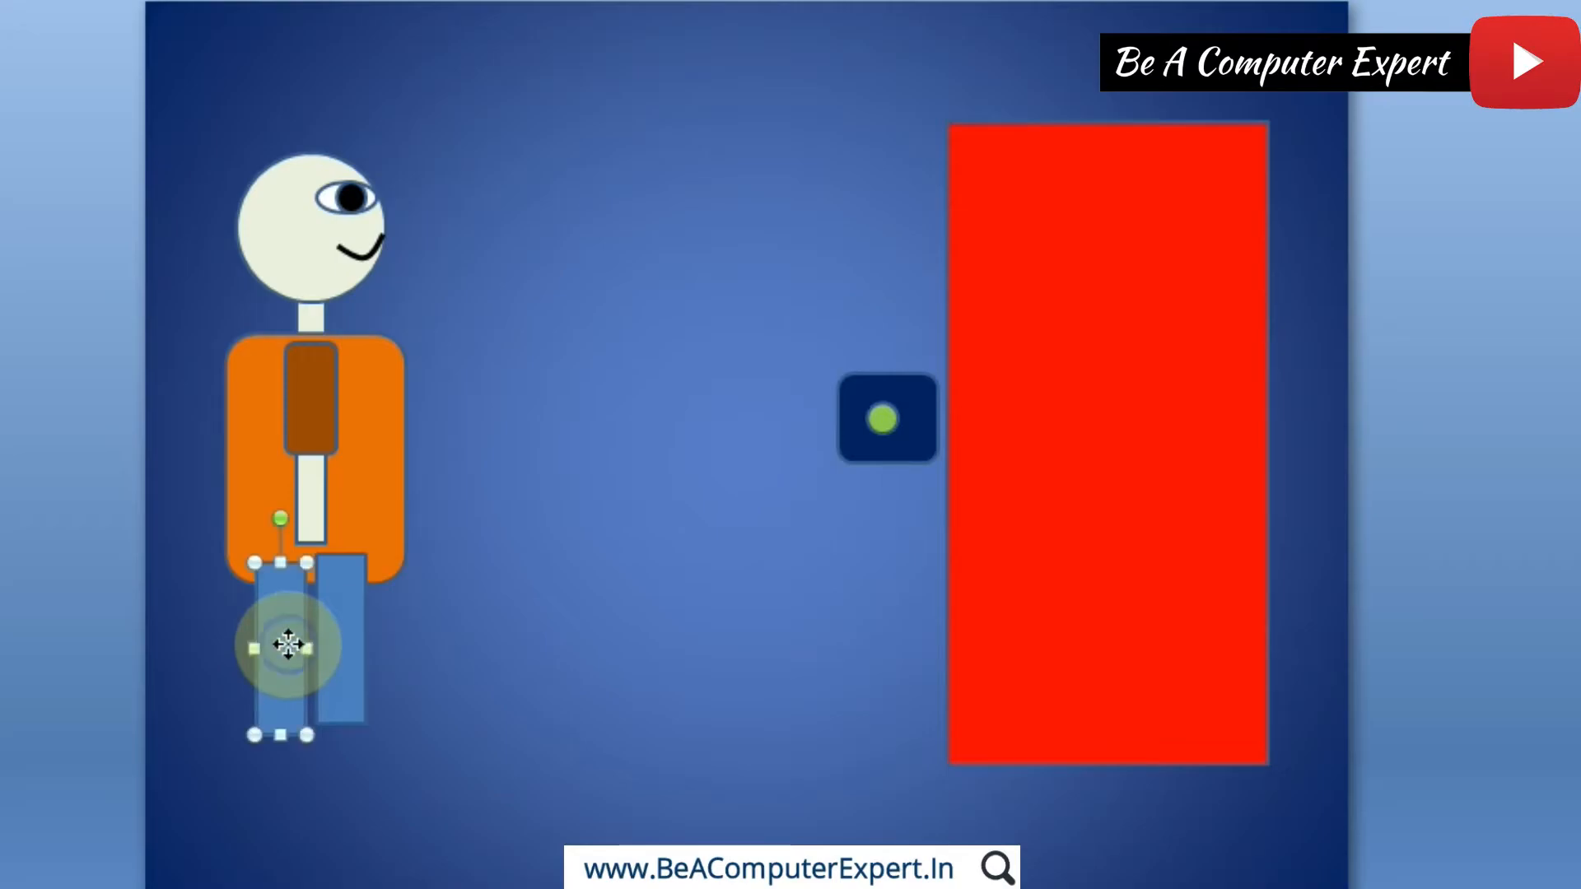
pyautogui.click(406, 413)
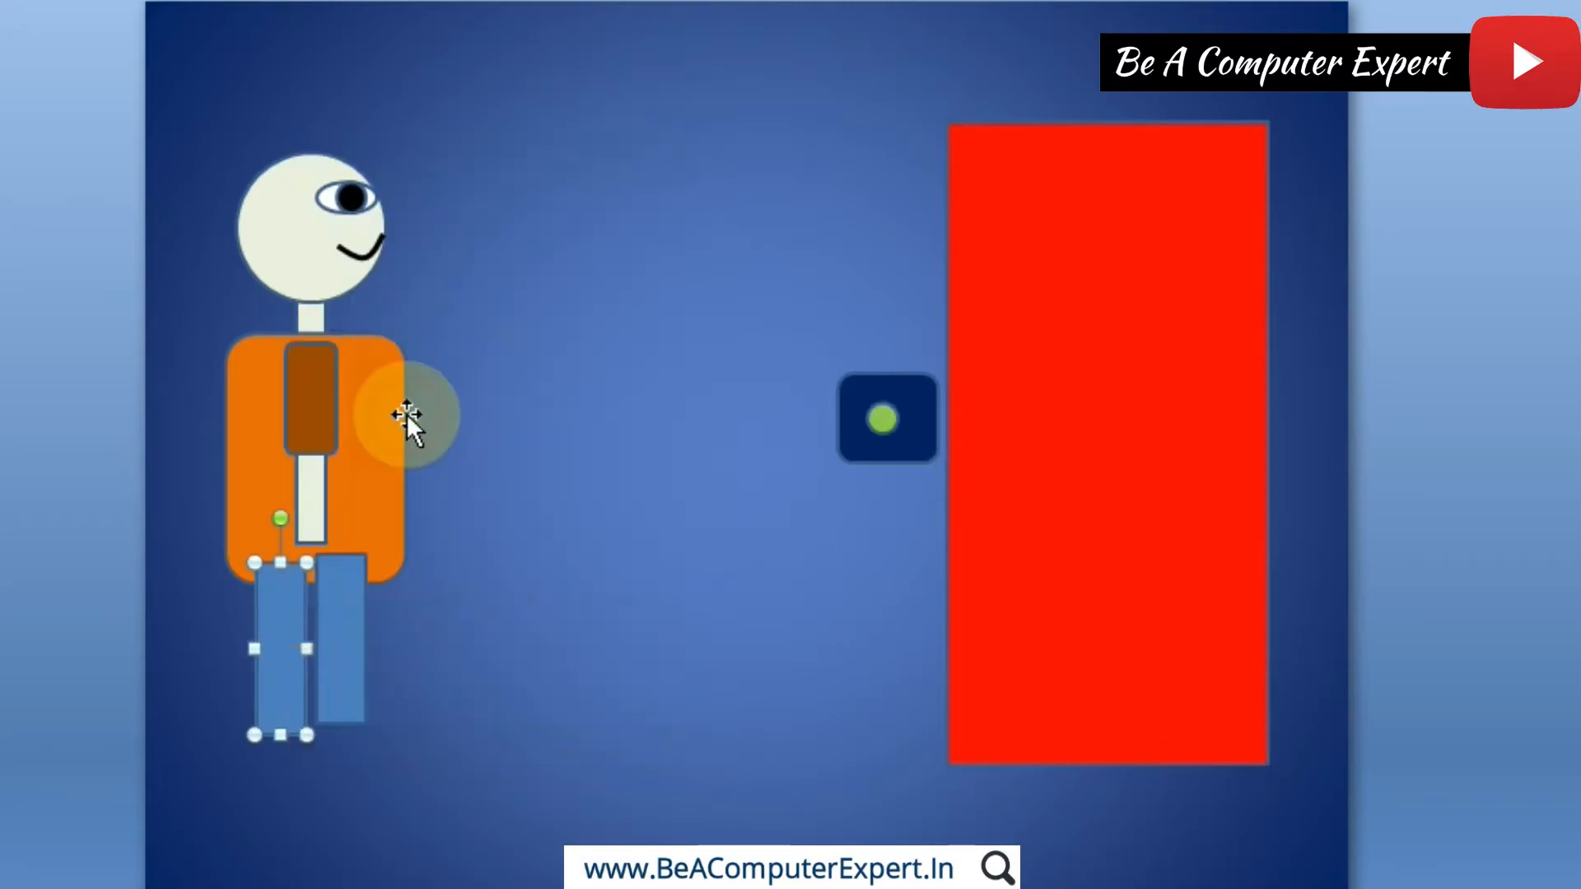
pyautogui.rightClick(346, 652)
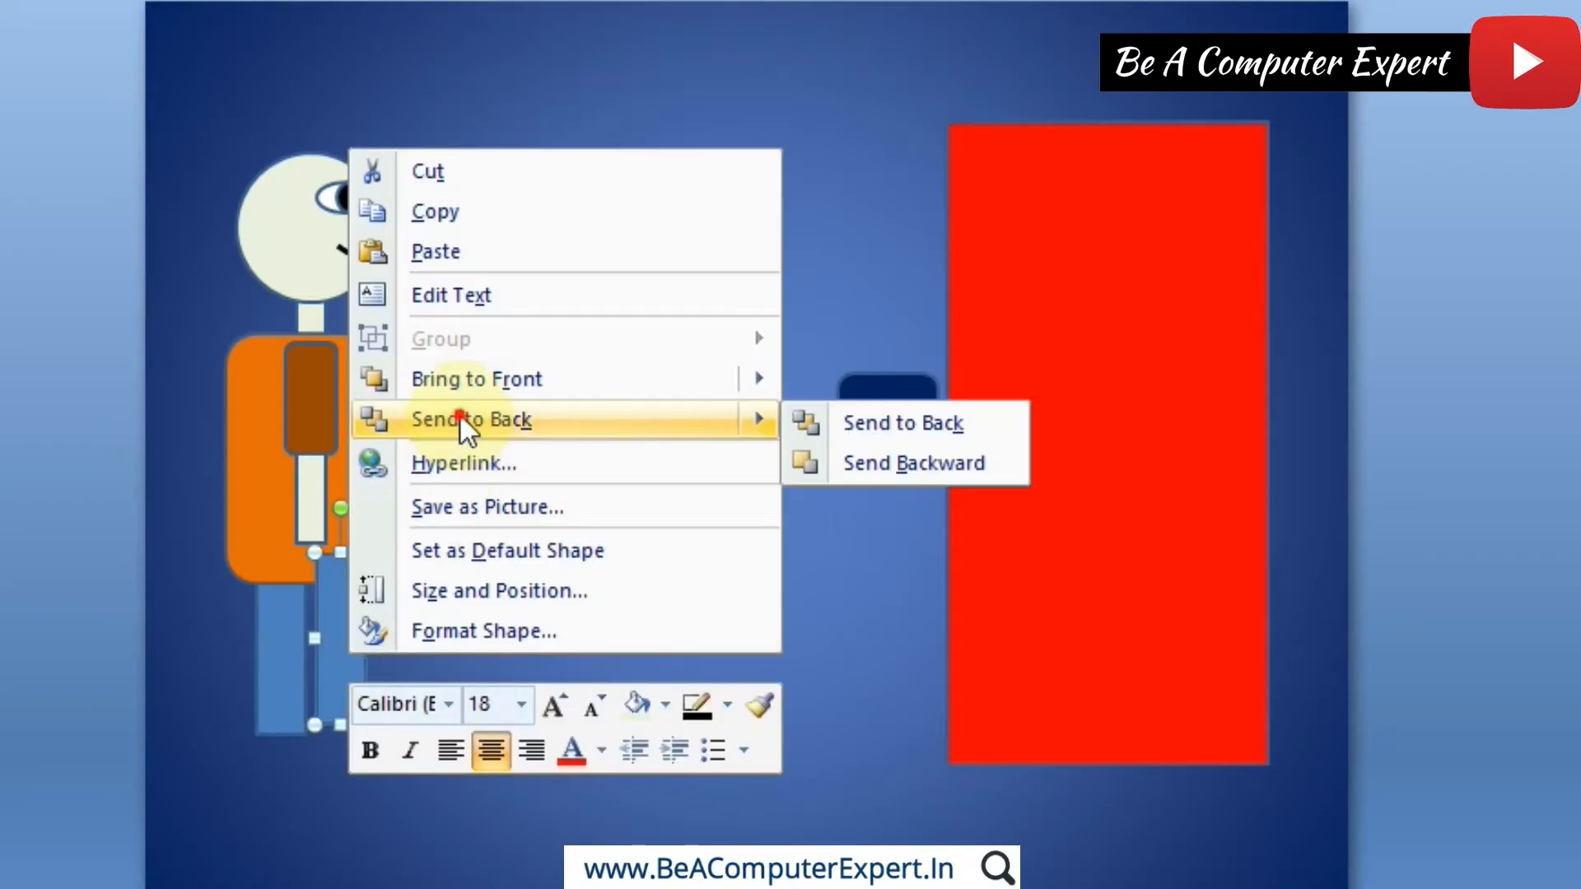
pyautogui.click(459, 416)
pyautogui.click(473, 484)
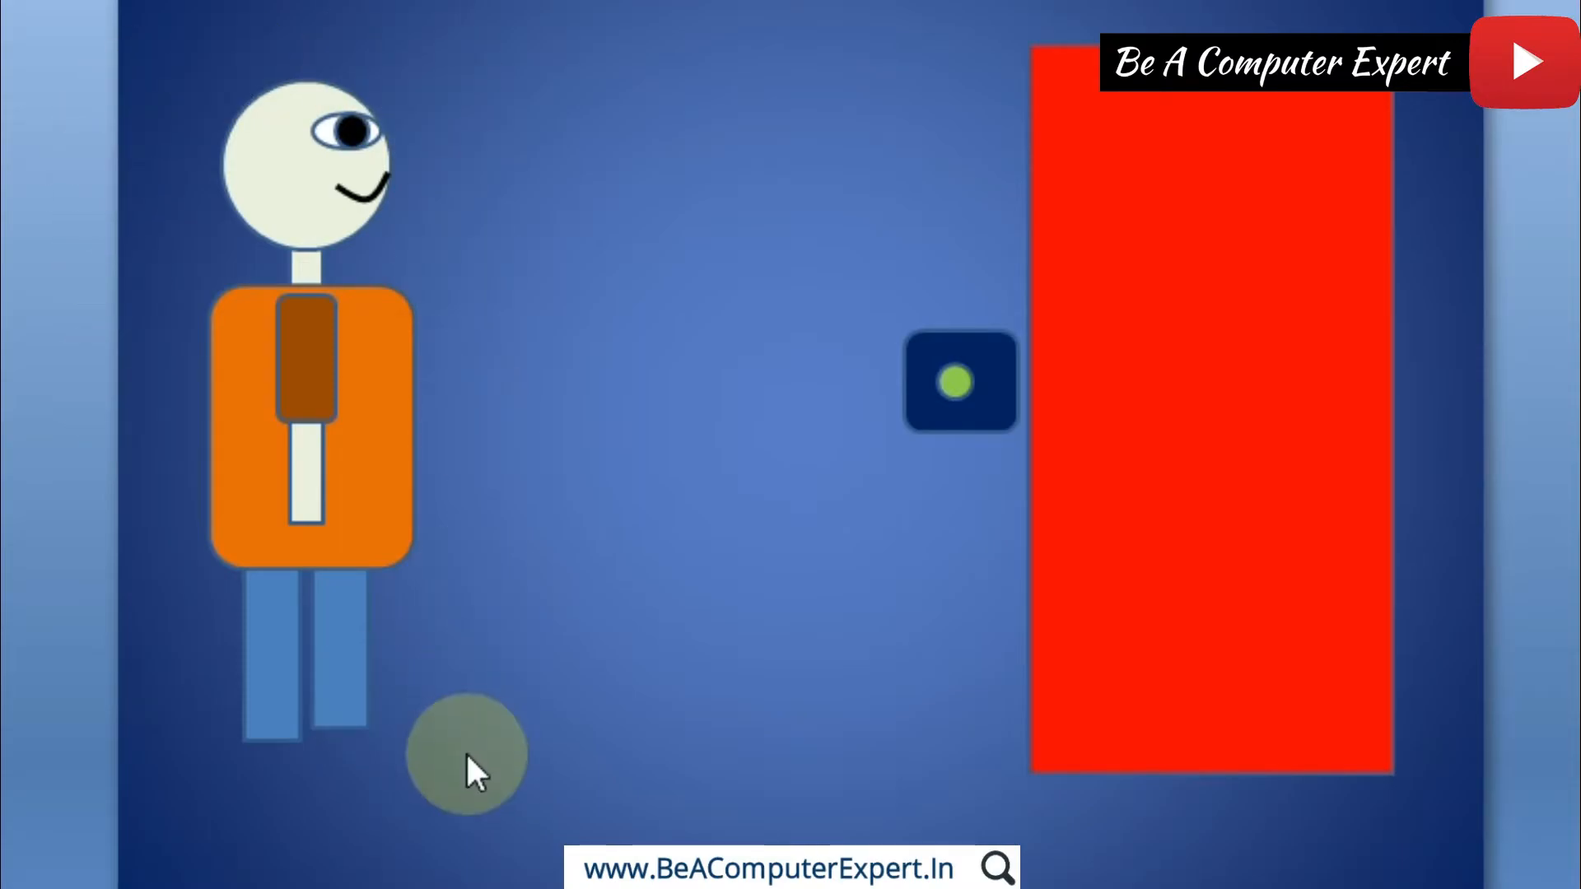
# Step: Group the brown sleeve and the pale forearm into a single arm object
pyautogui.click(325, 379)
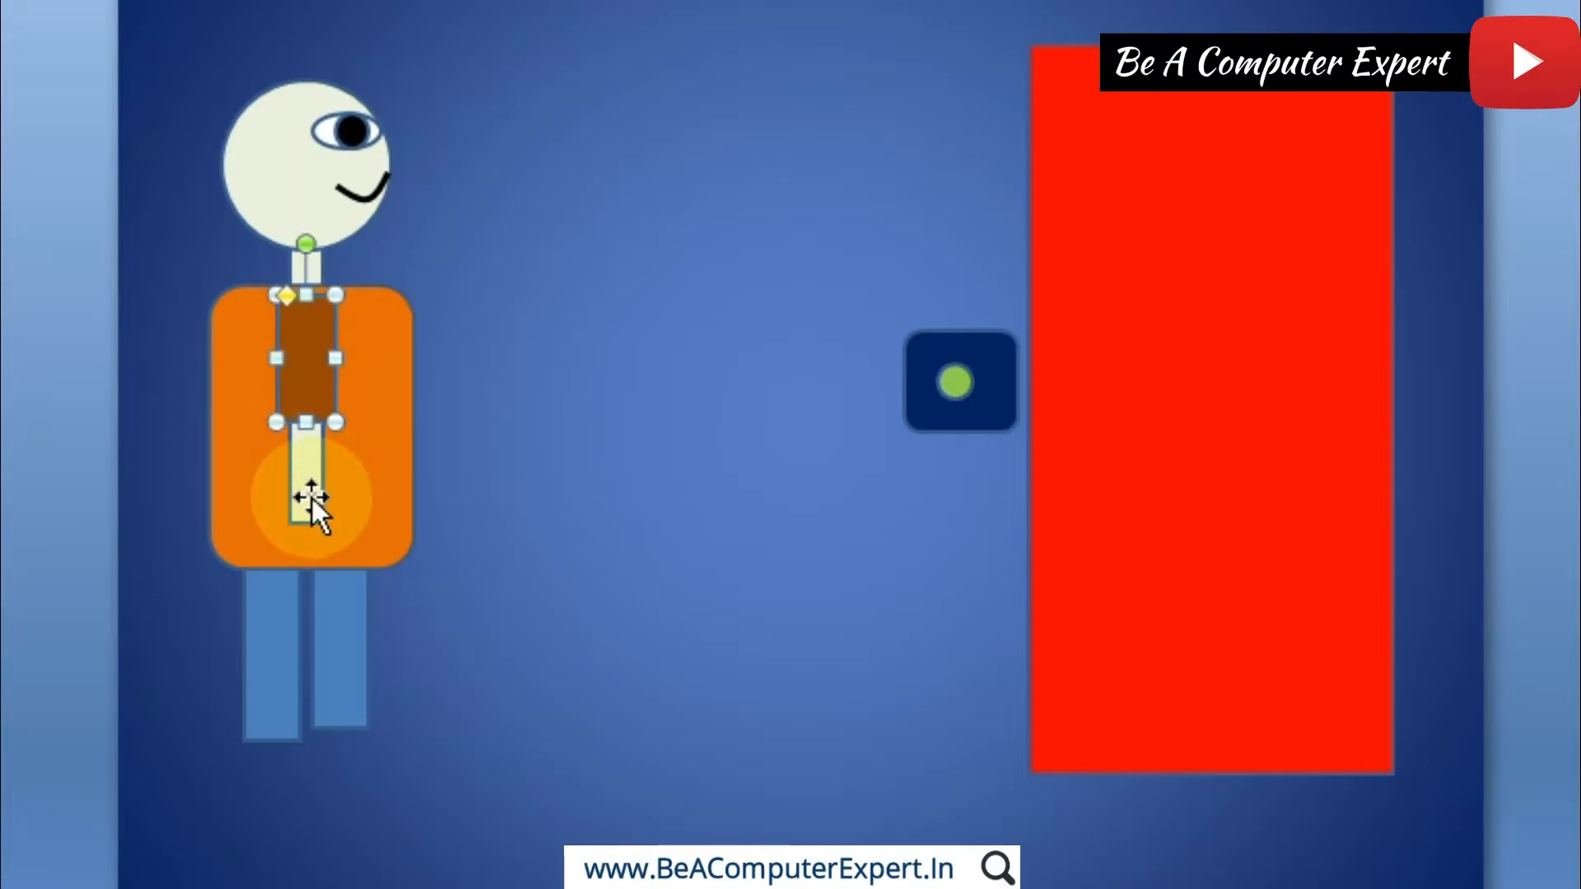
pyautogui.press('shift')
pyautogui.keyDown('shift'); pyautogui.click(312, 497); pyautogui.keyUp('shift')
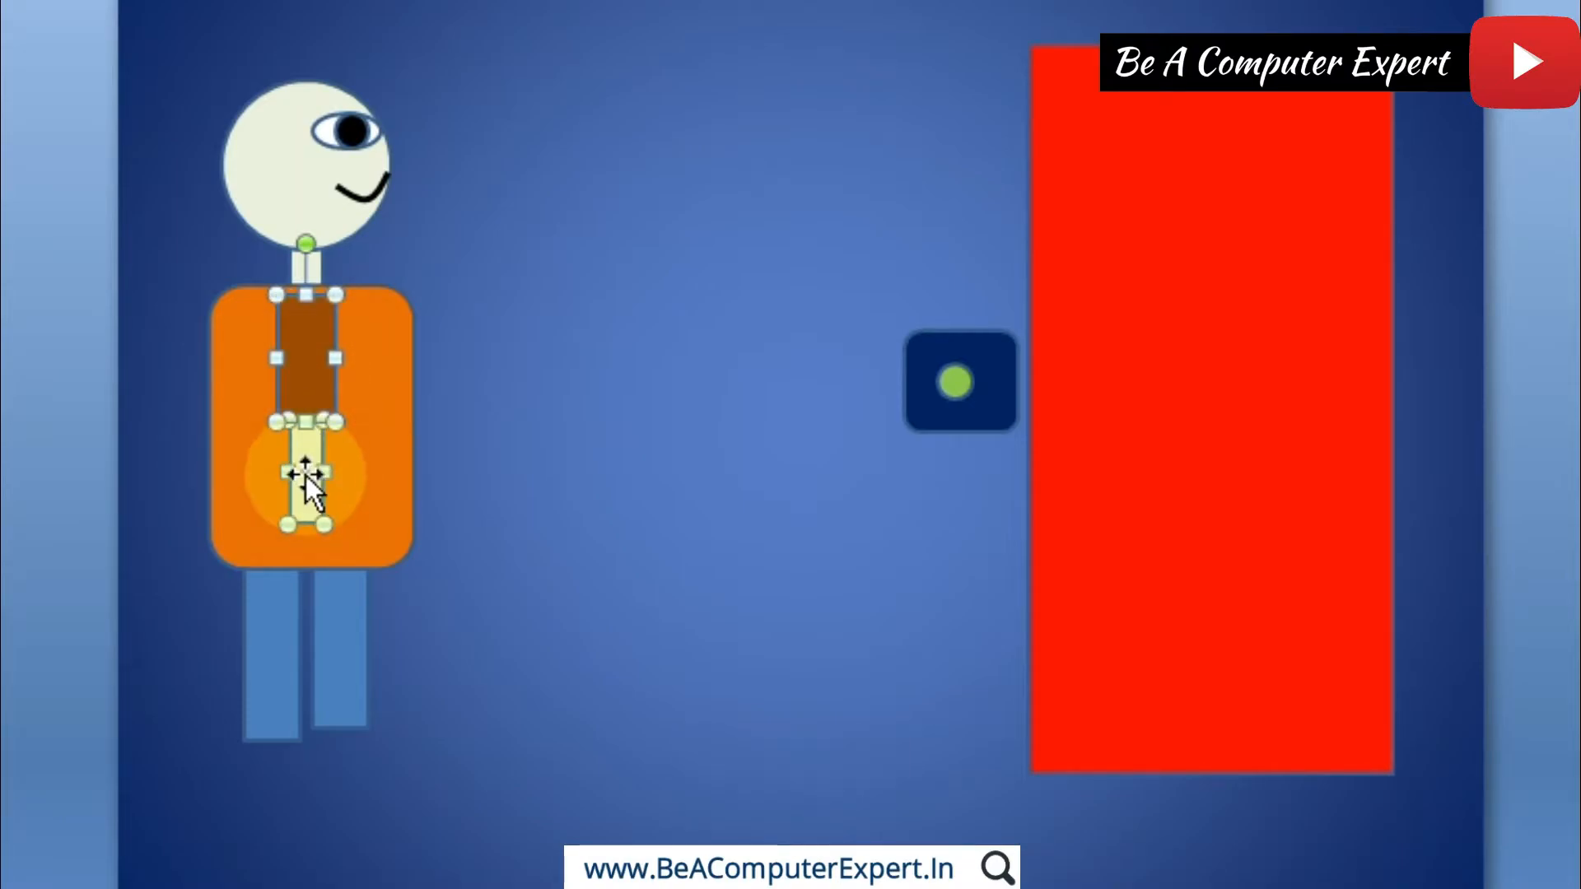
pyautogui.rightClick(304, 373)
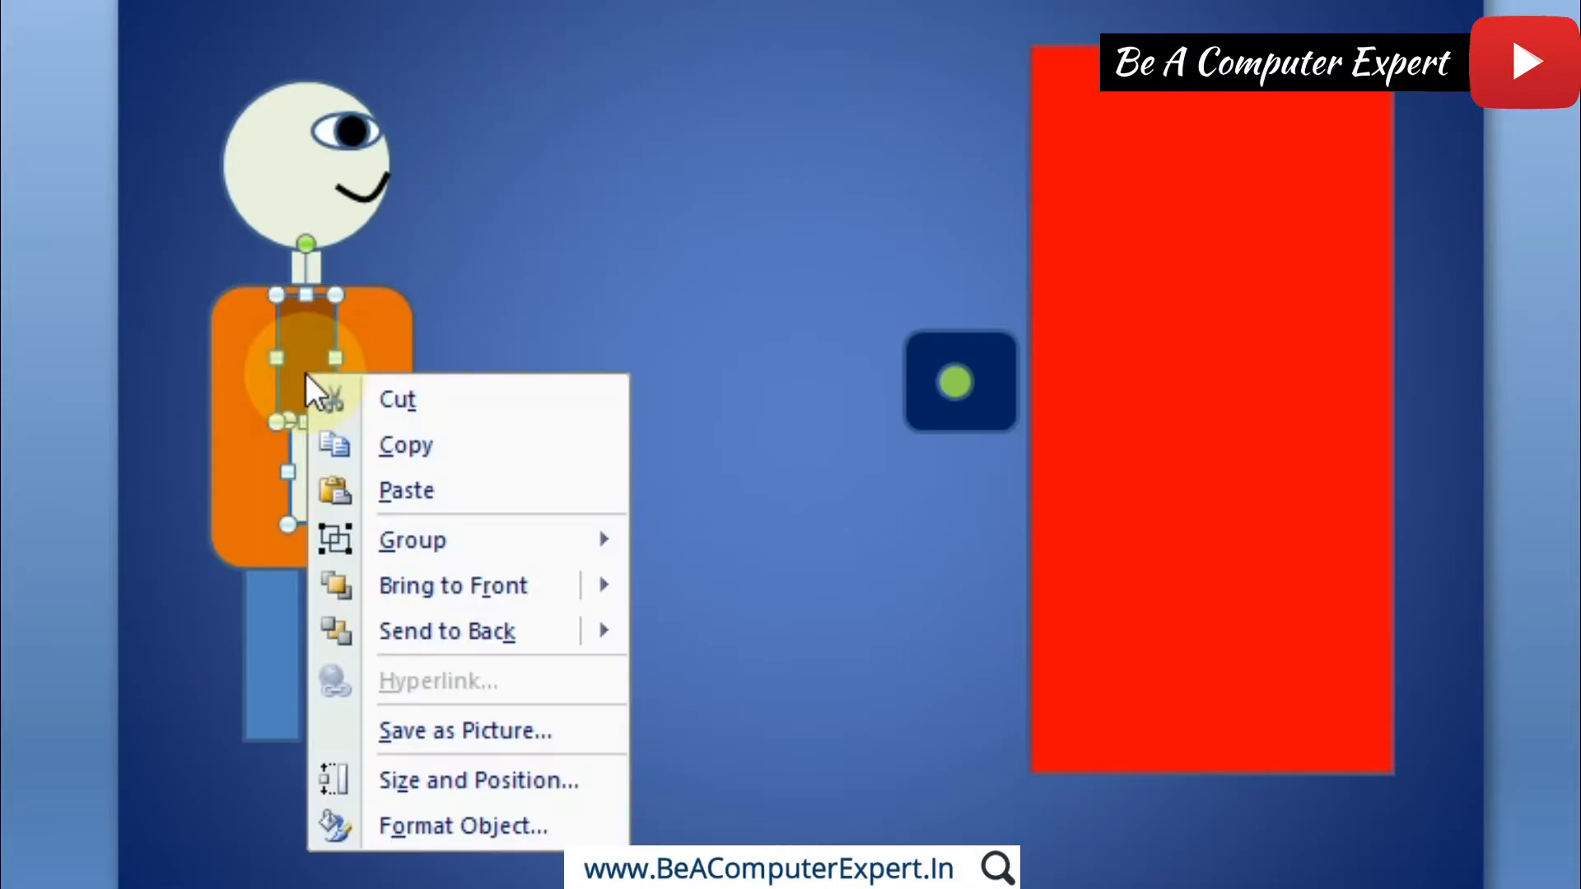
pyautogui.moveTo(412, 551)
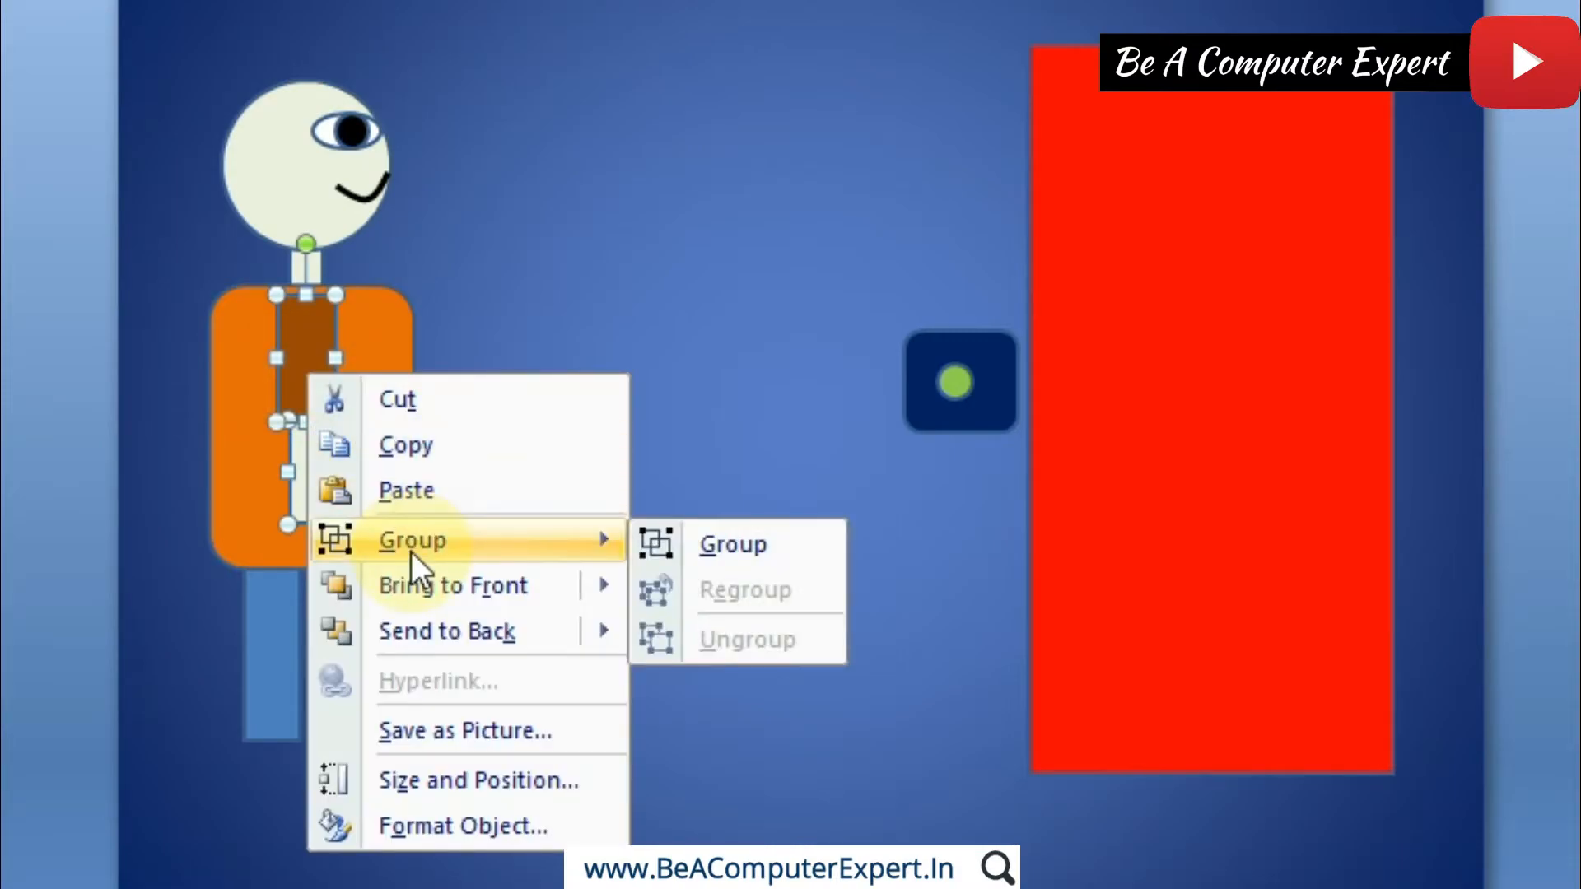
pyautogui.click(713, 547)
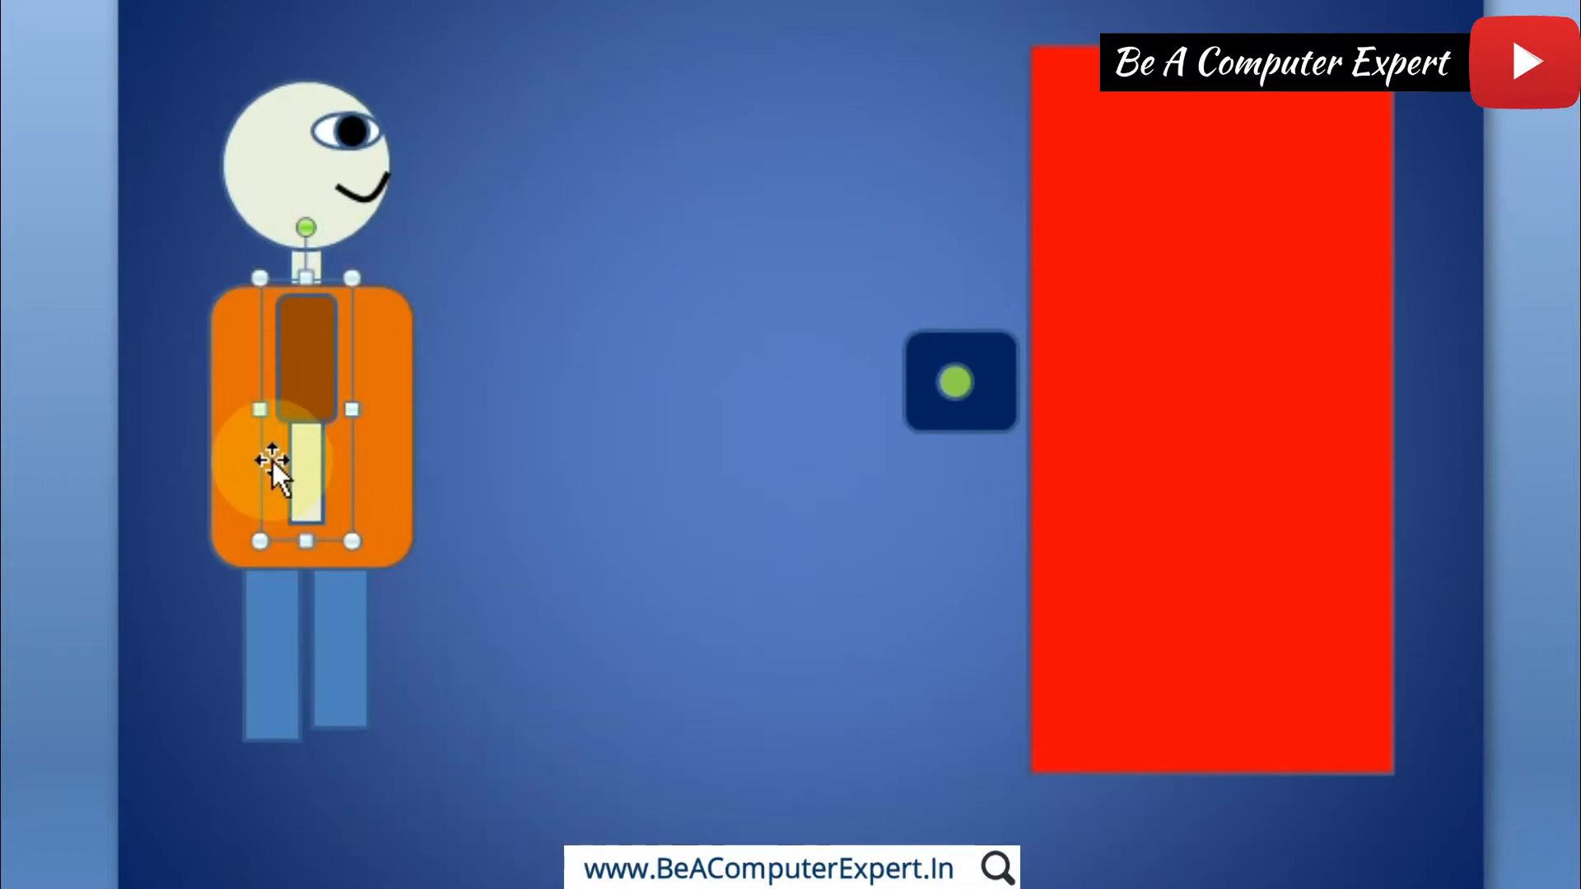
pyautogui.click(159, 23)
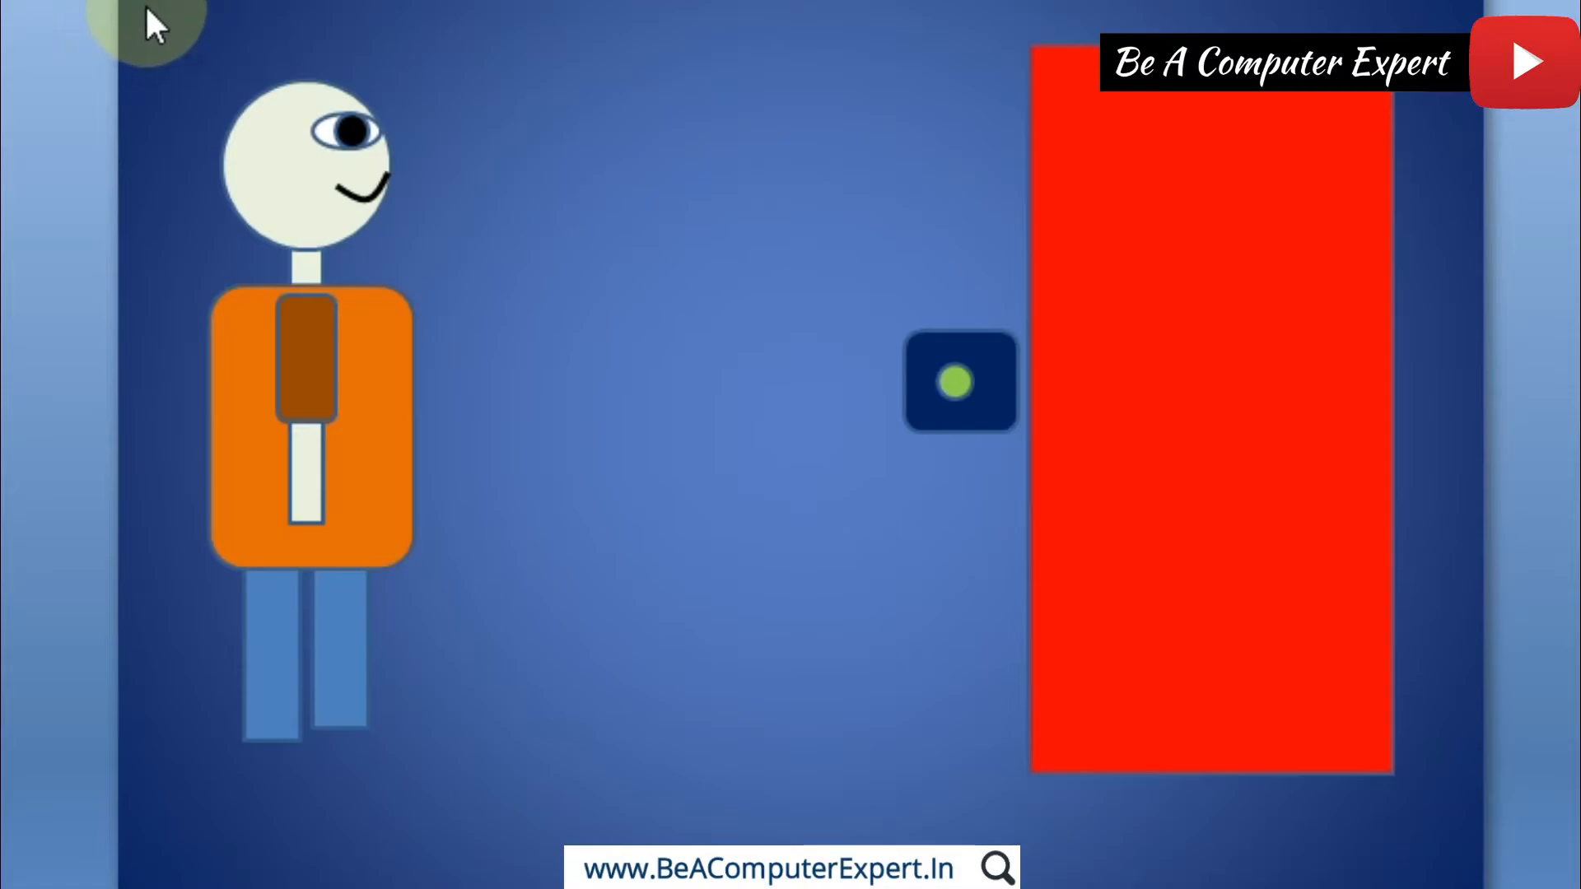
# Step: Select all parts of the figure, from the head to the legs, and group them into one object
pyautogui.moveTo(145, 5); pyautogui.dragTo(506, 793)
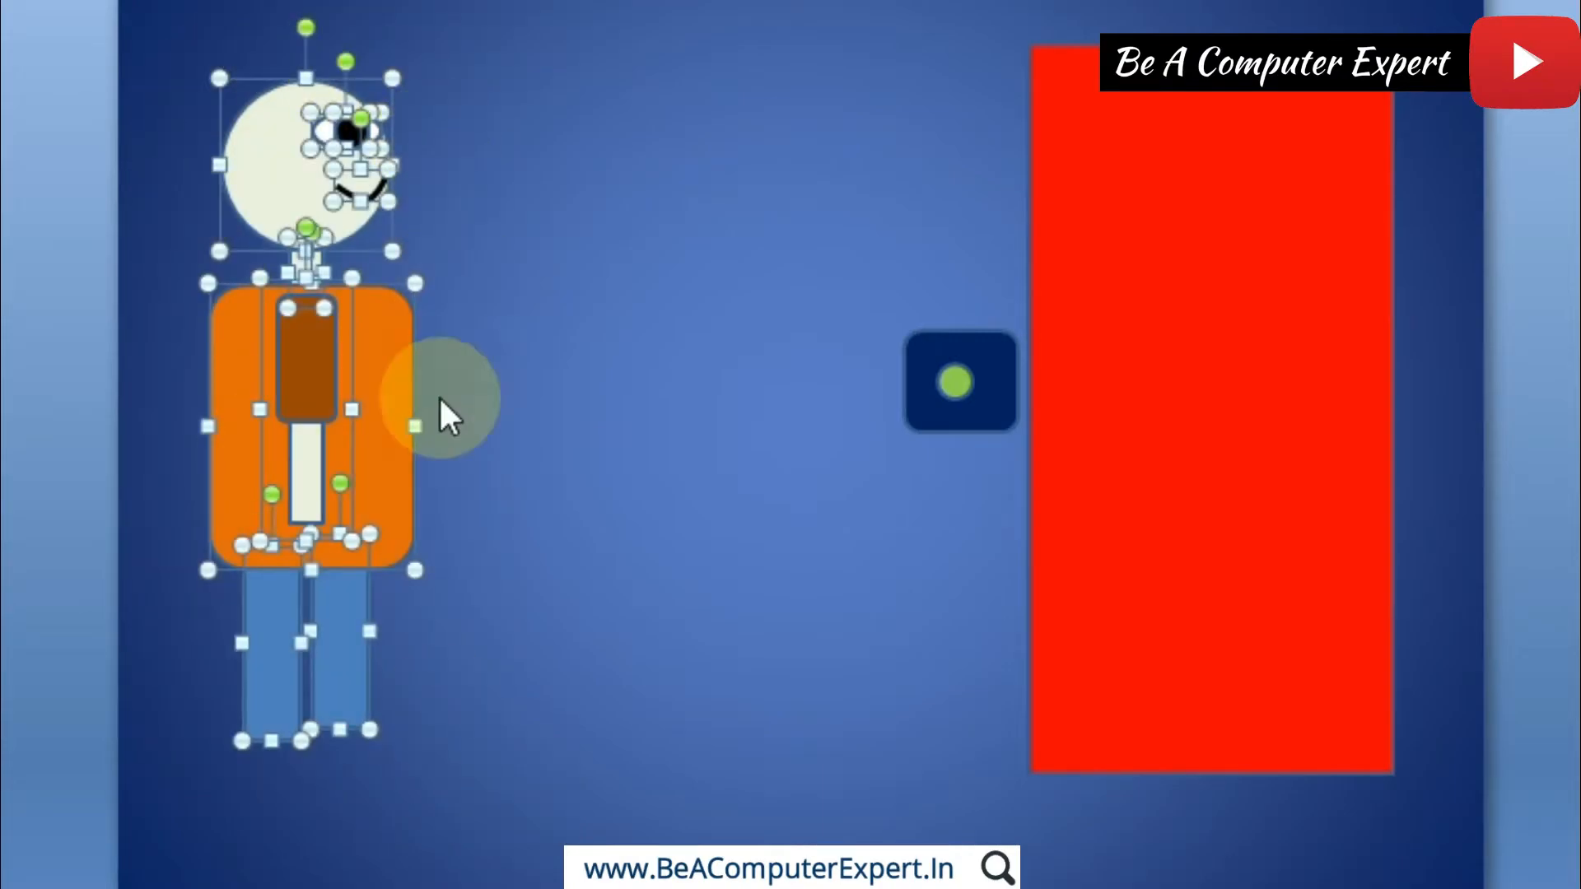
pyautogui.rightClick(314, 374)
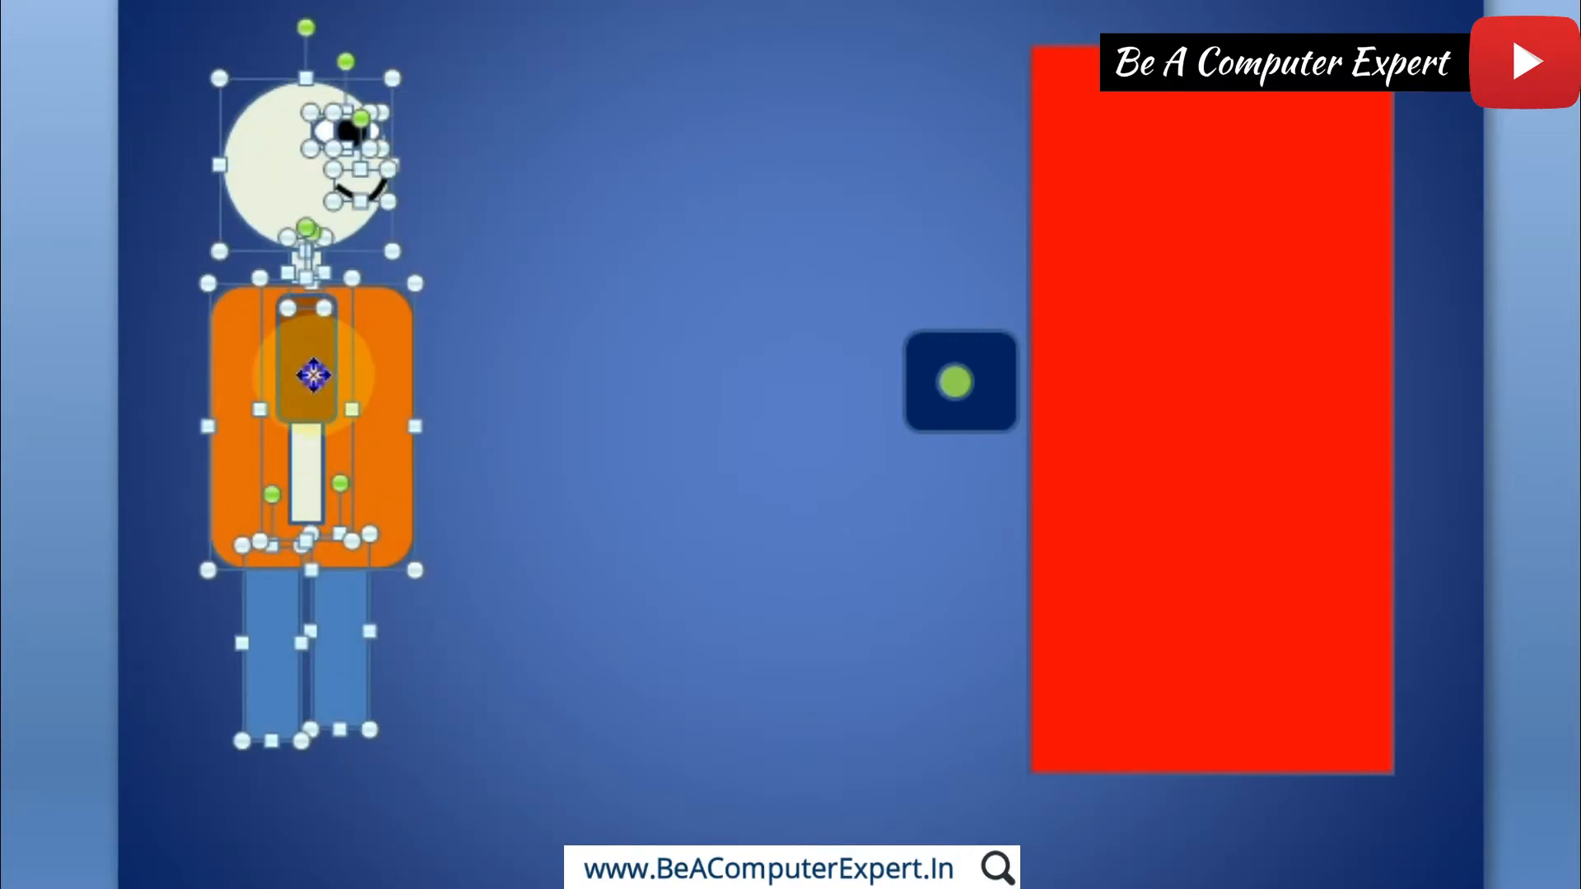
pyautogui.moveTo(463, 546)
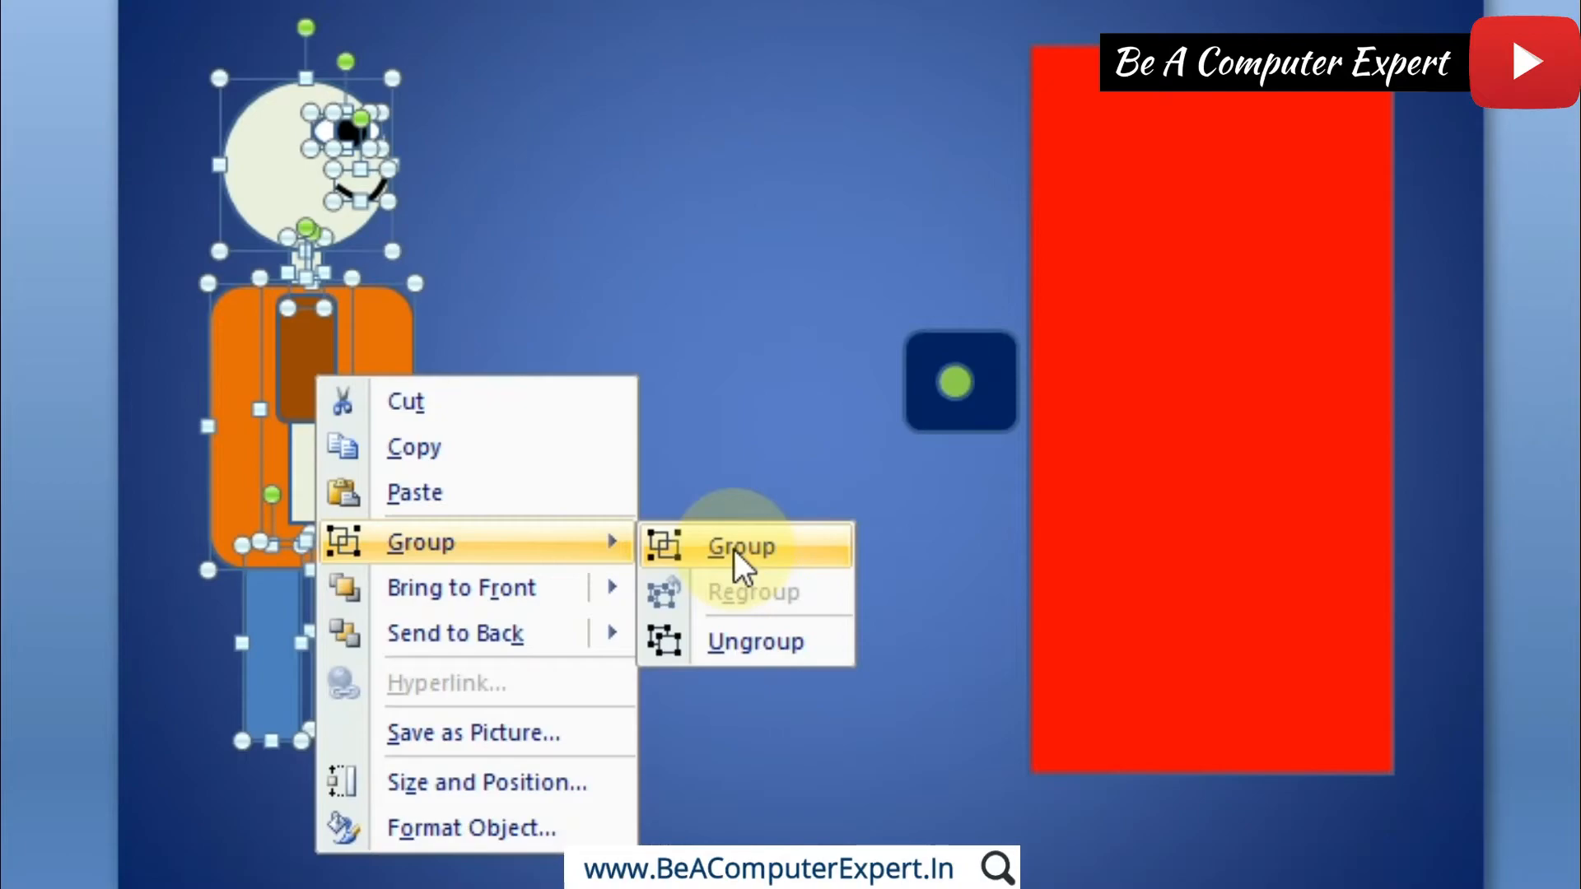
pyautogui.click(734, 550)
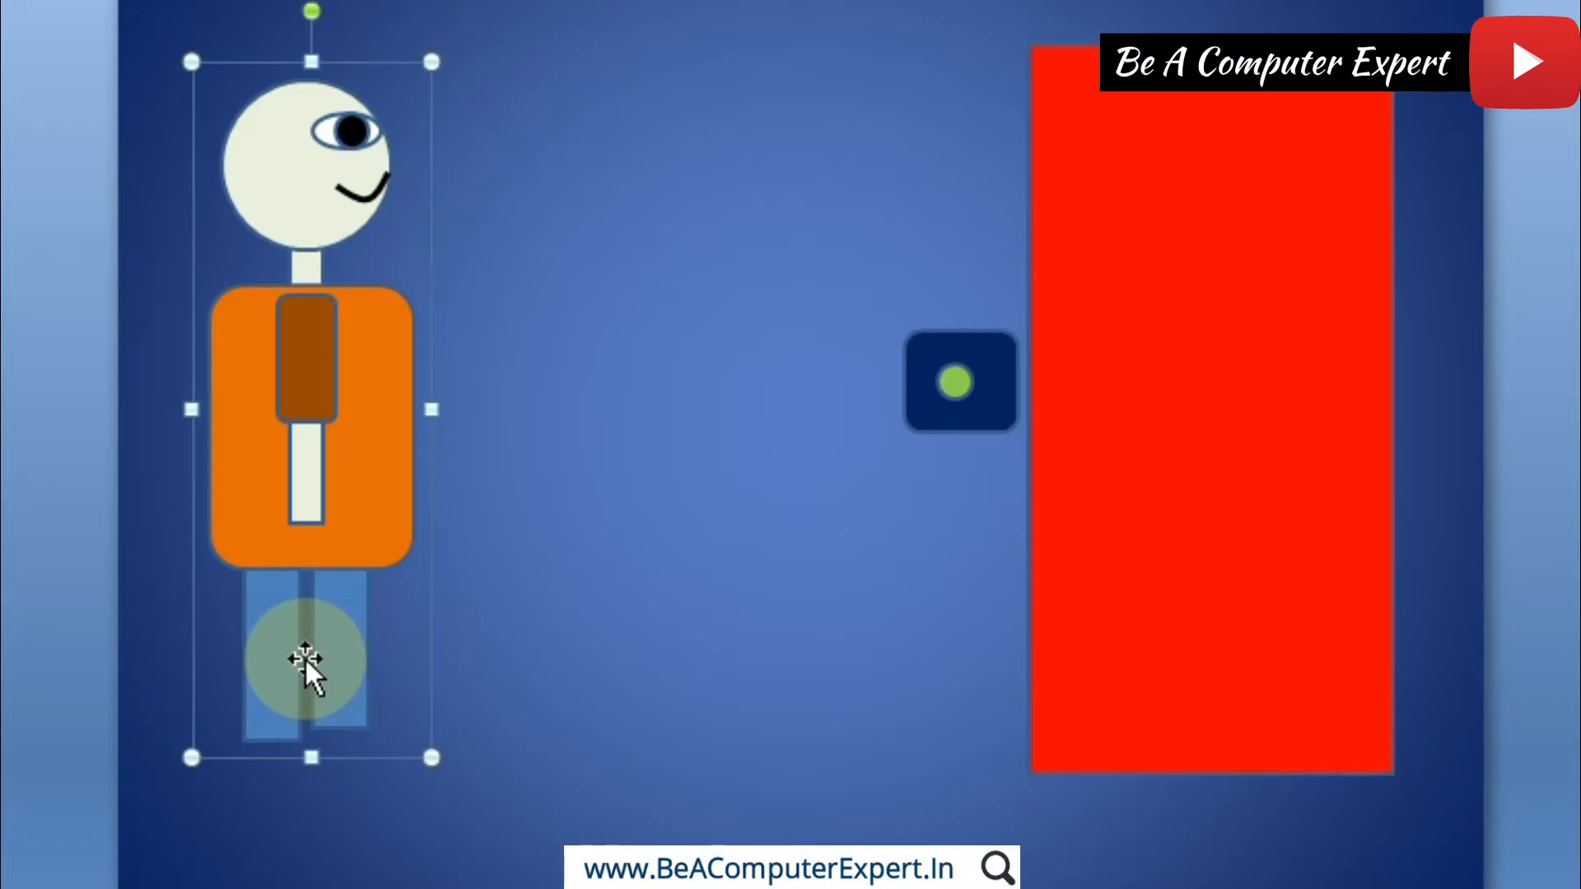
pyautogui.click(537, 514)
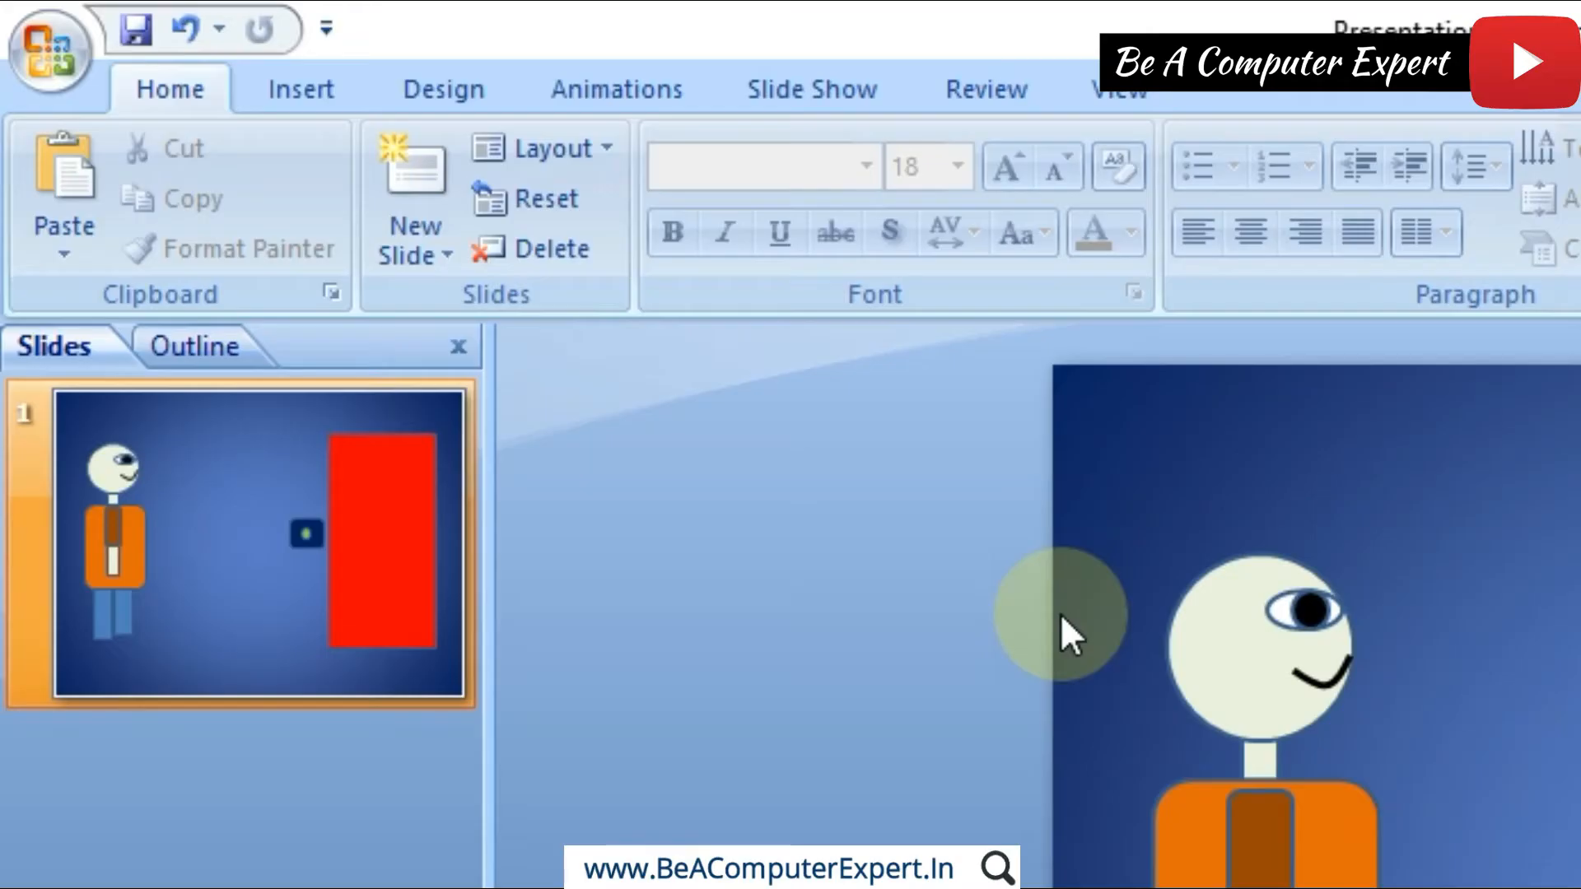
# Step: Close the slide thumbnail pane and bring it back by switching to Normal view
pyautogui.click(51, 359)
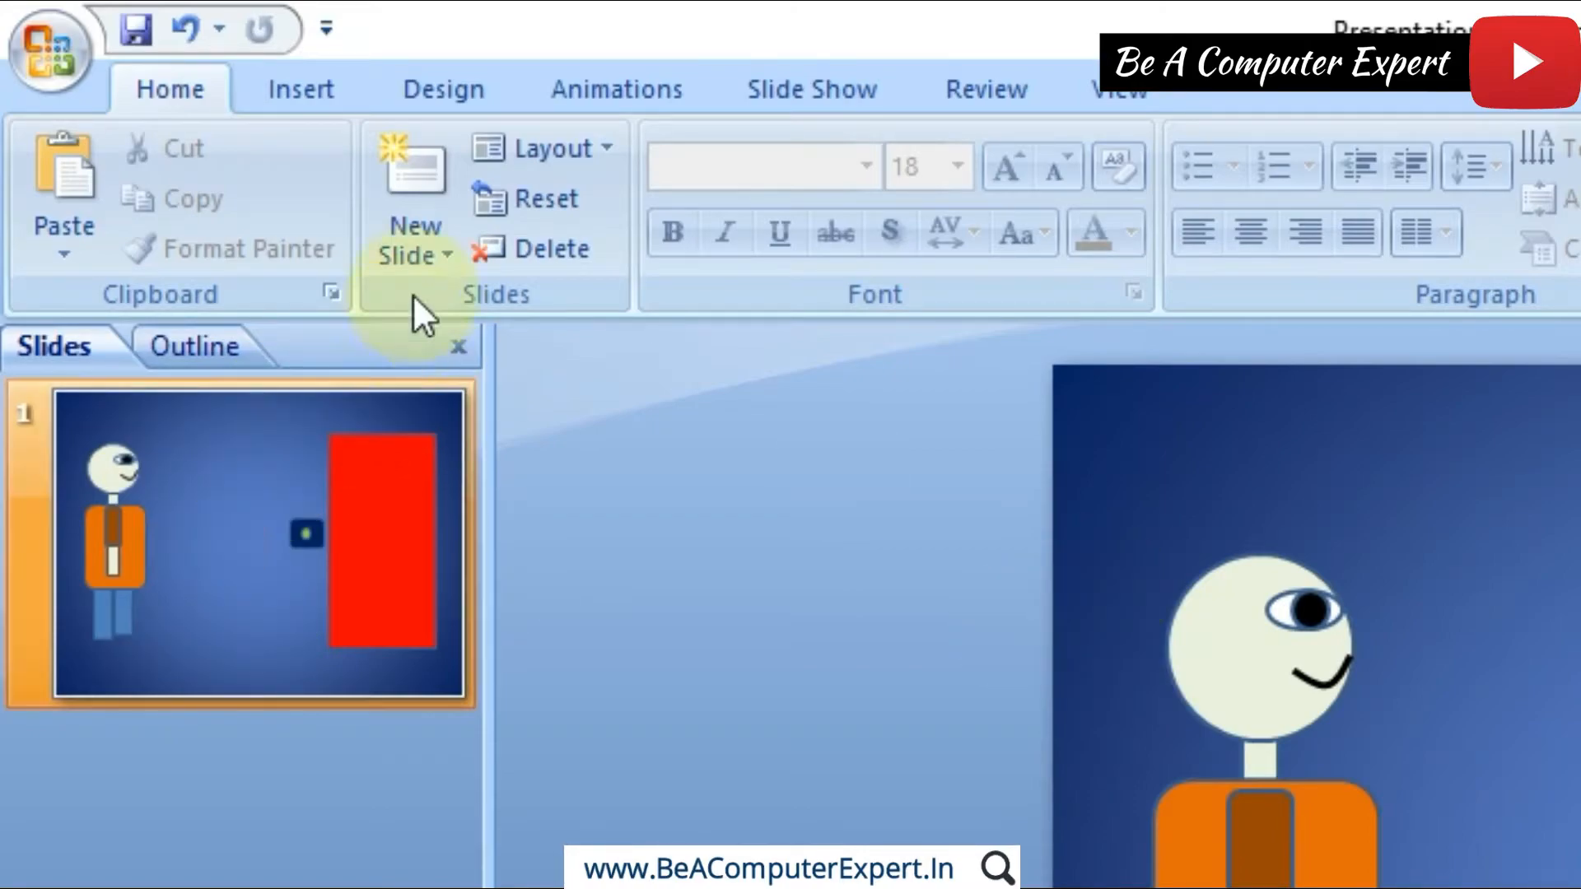
pyautogui.click(457, 348)
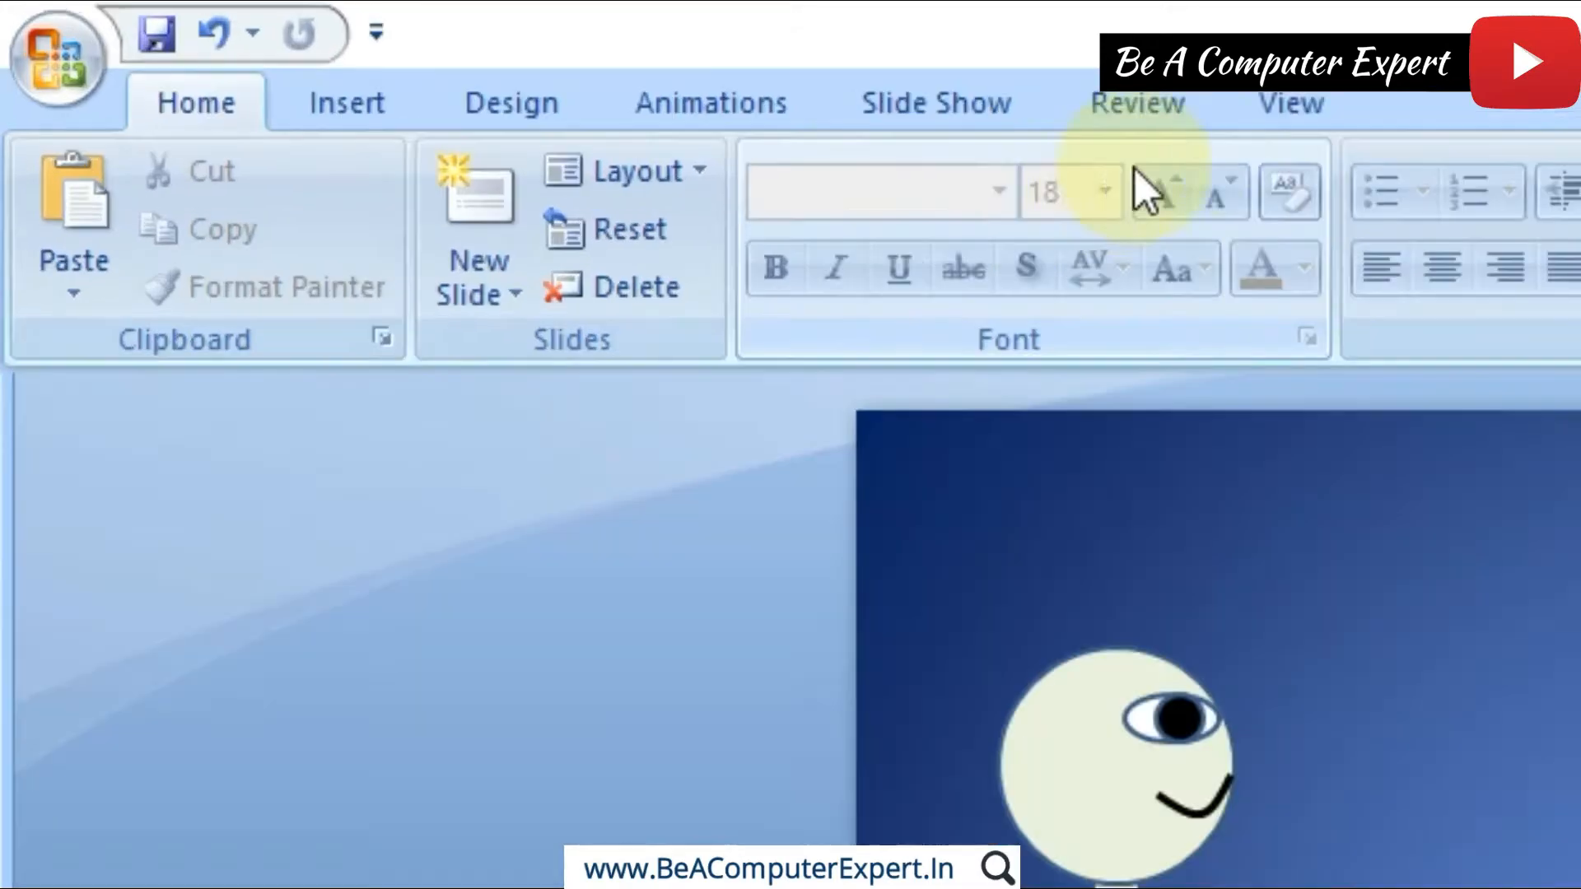
pyautogui.click(1271, 107)
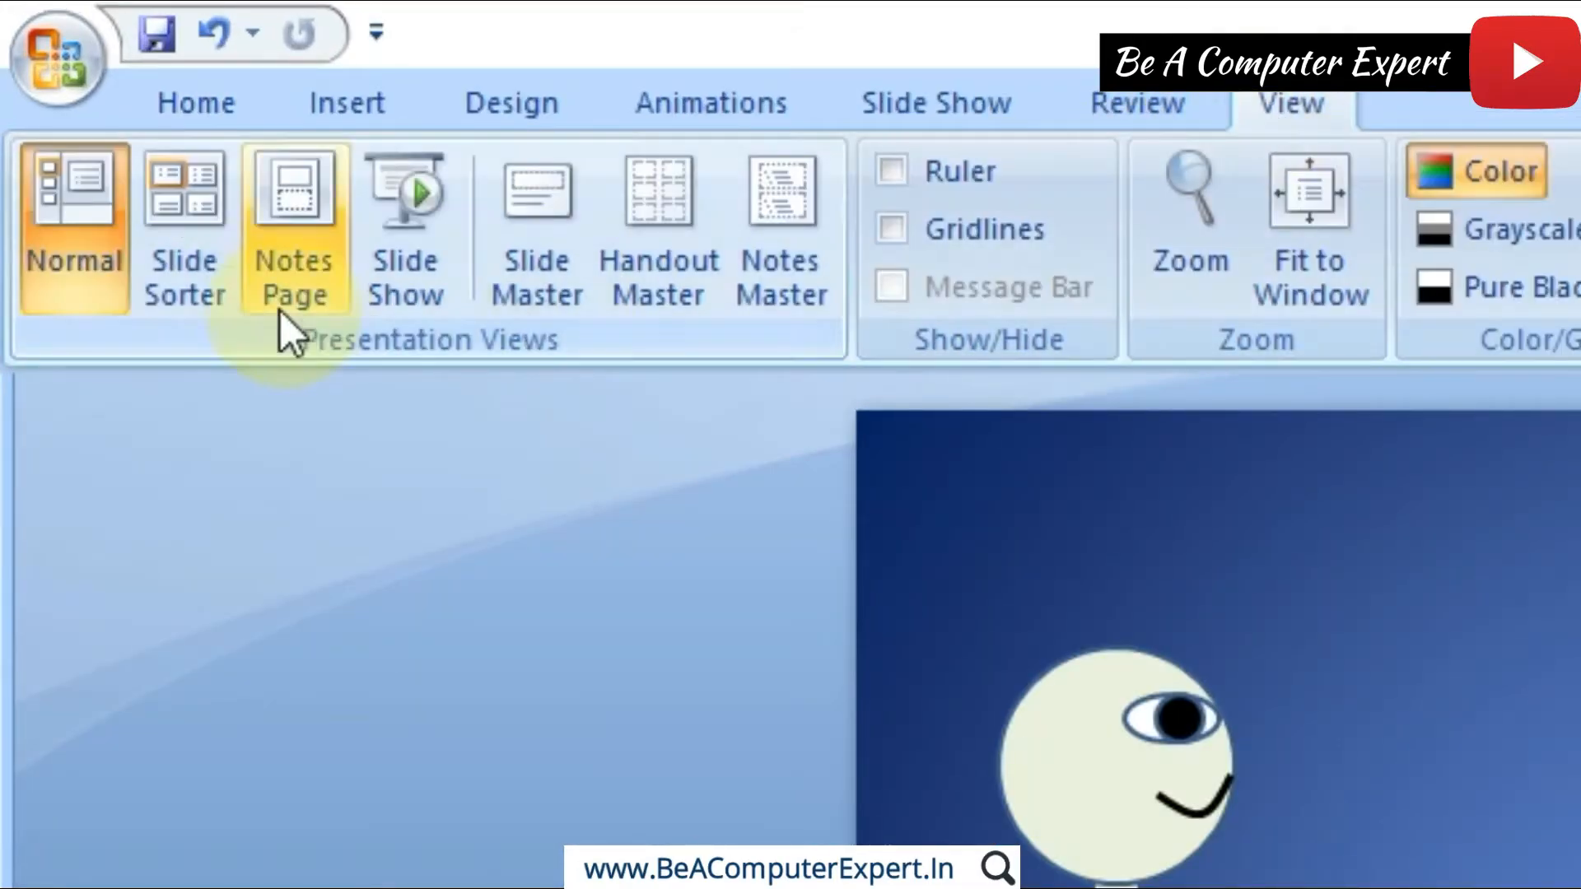
pyautogui.click(76, 269)
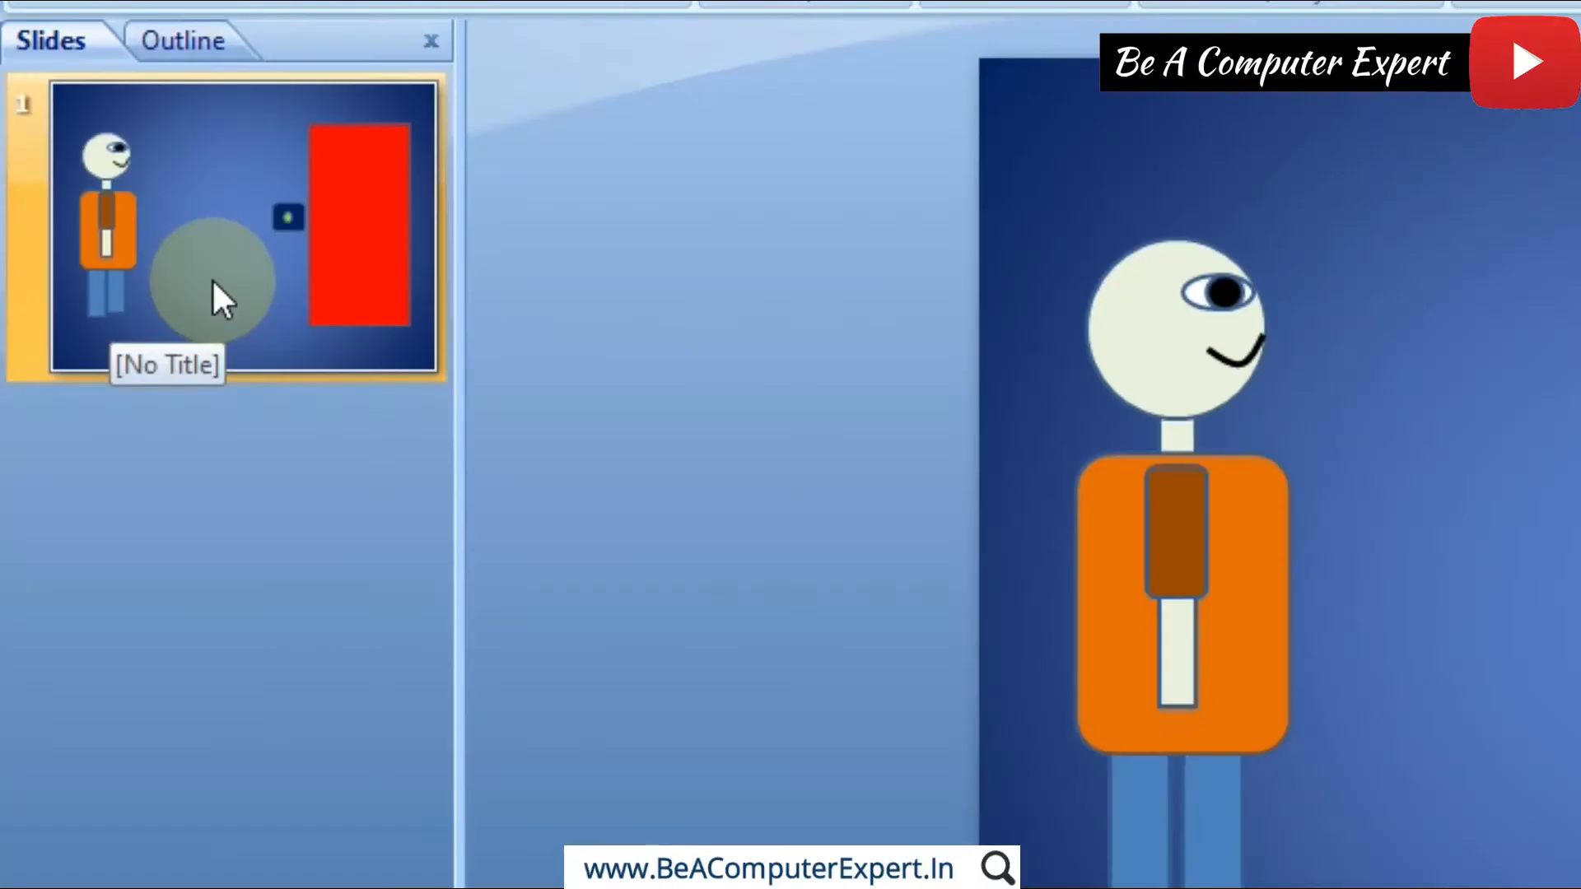
# Step: Duplicate slide 1 to create a second slide with the same figure and door
pyautogui.rightClick(116, 306)
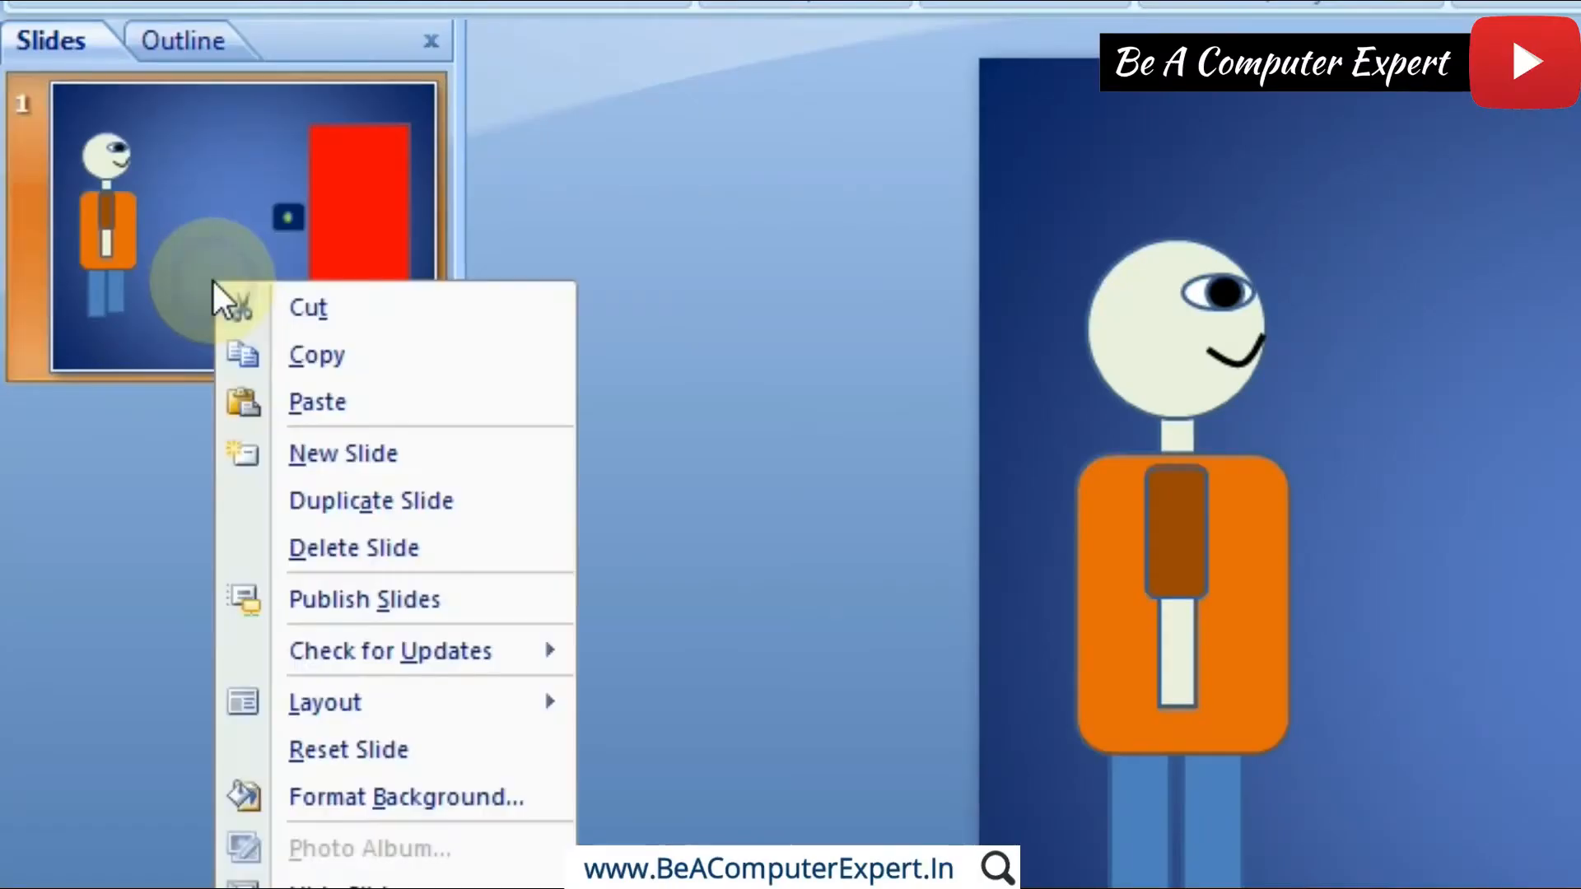
pyautogui.click(305, 504)
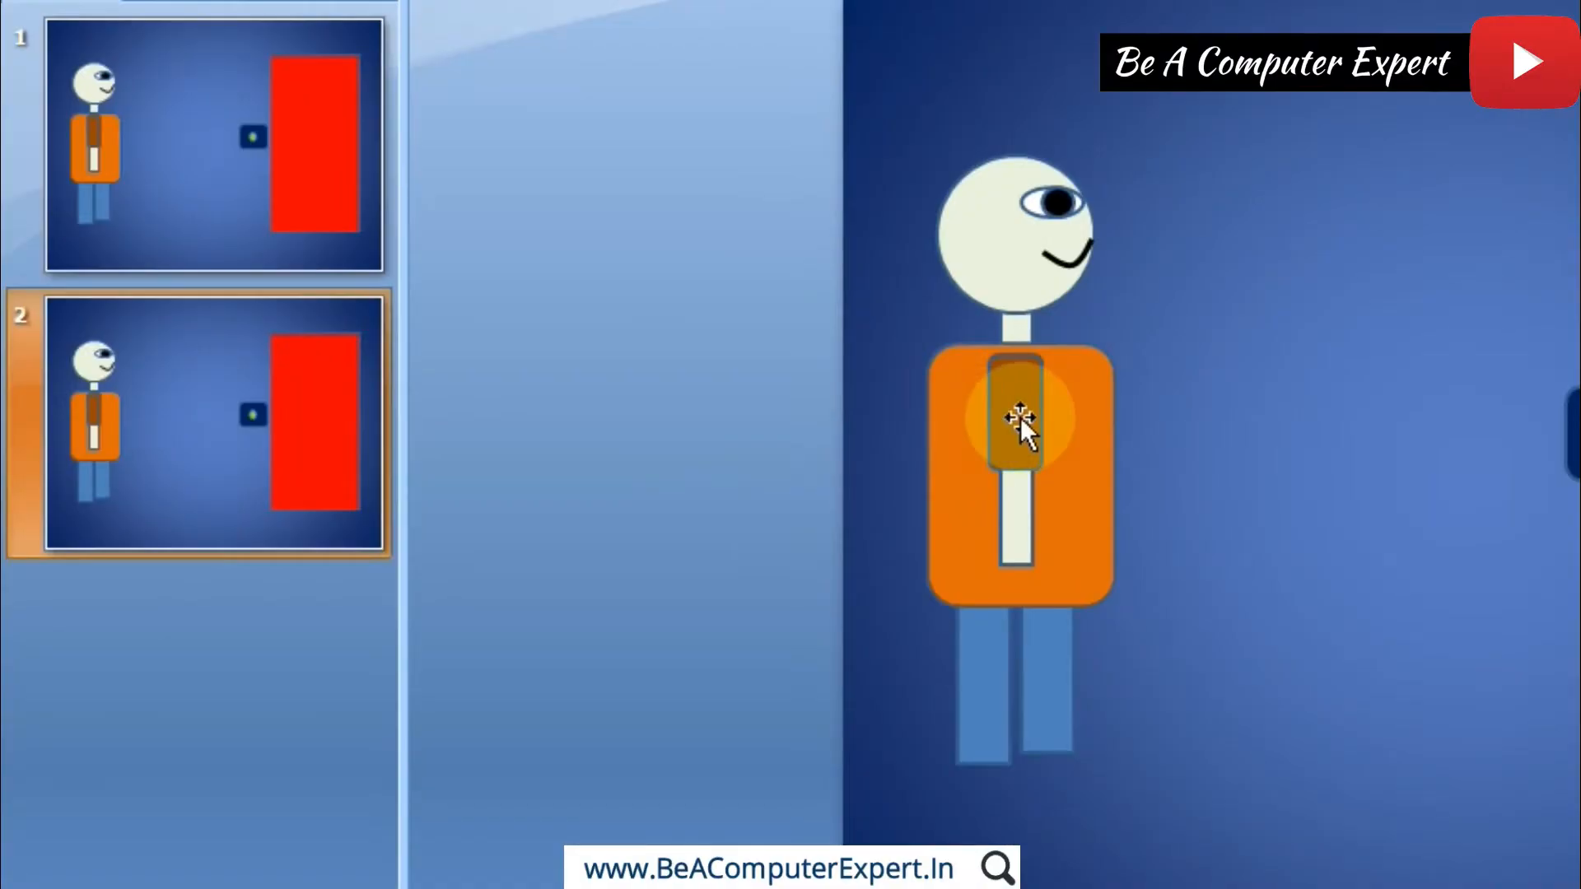
pyautogui.click(1164, 536)
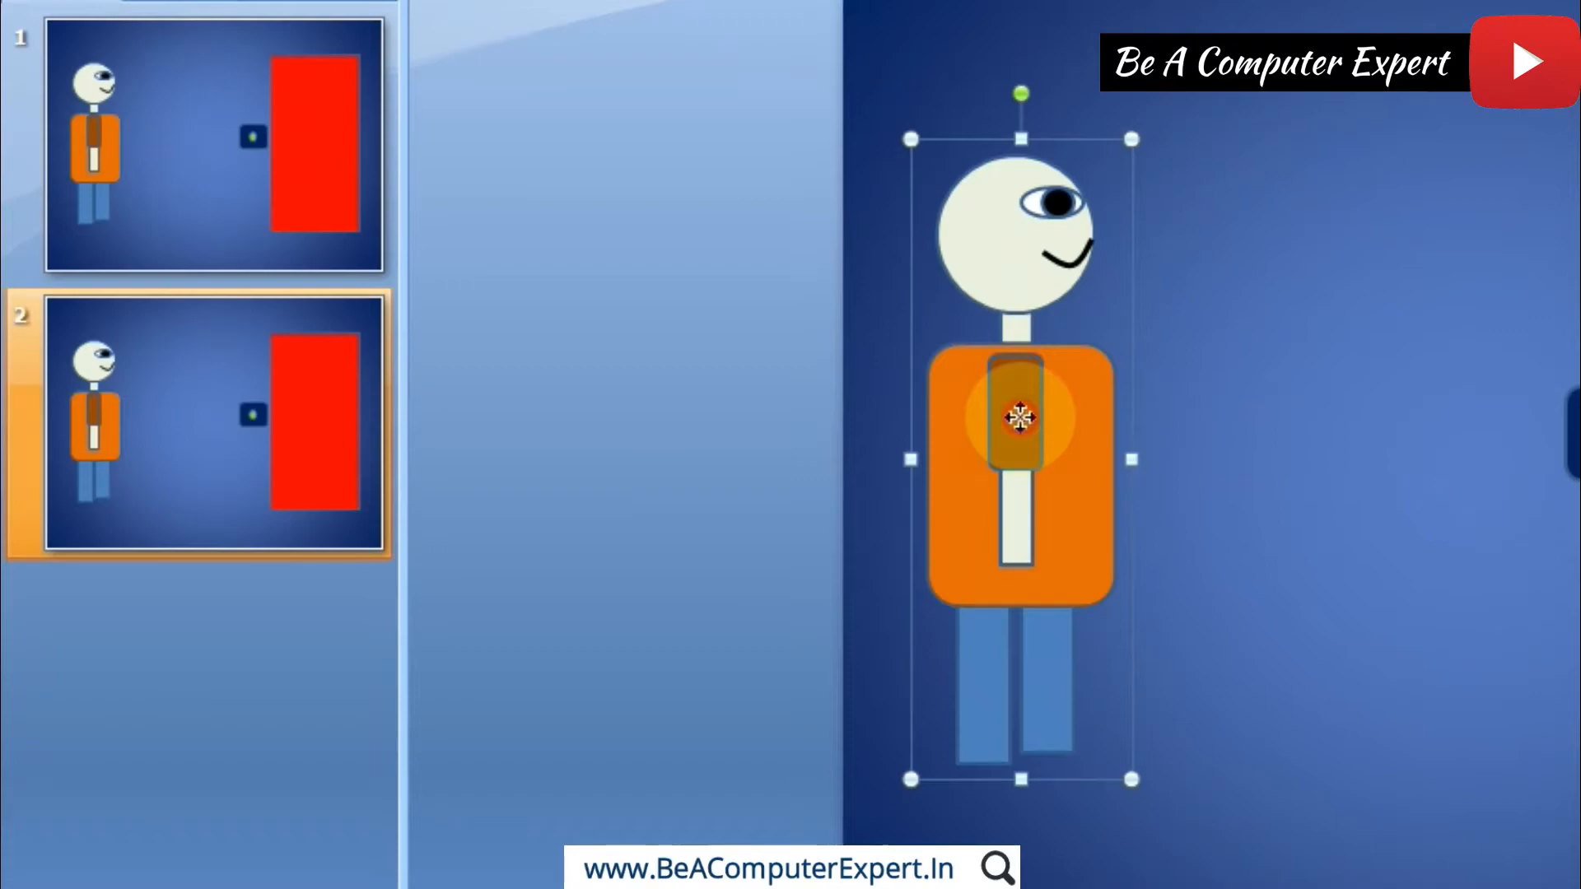
pyautogui.moveTo(1020, 417); pyautogui.dragTo(1197, 385)
pyautogui.hotkey('ctrl', 'z')
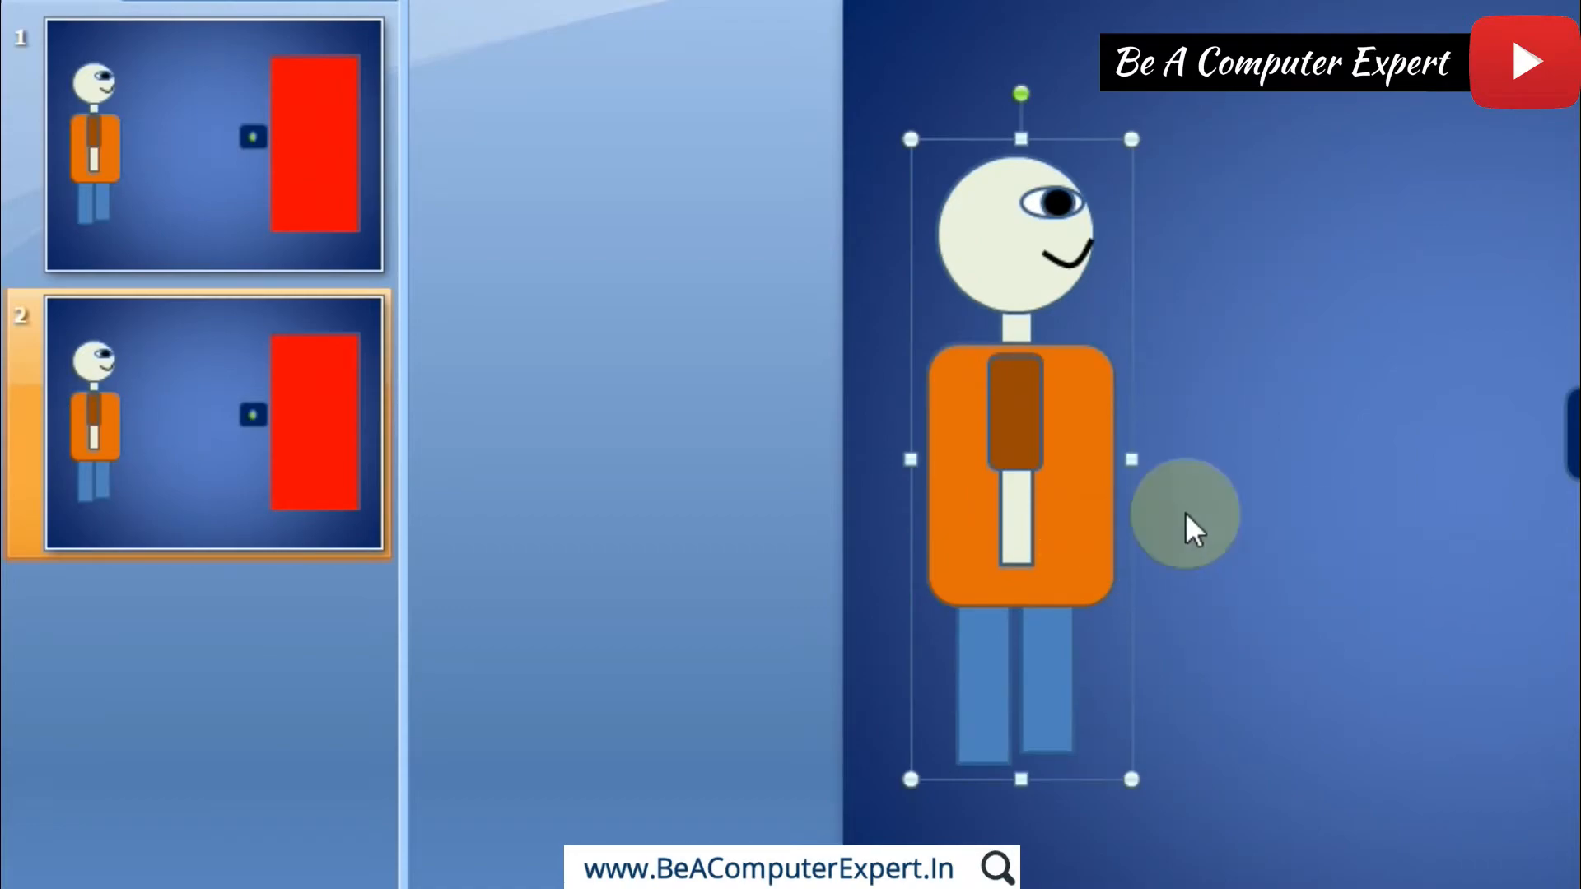
# Step: Select the whole figure group on slide 2 and nudge it horizontally a short way toward the red door
pyautogui.click(1134, 502)
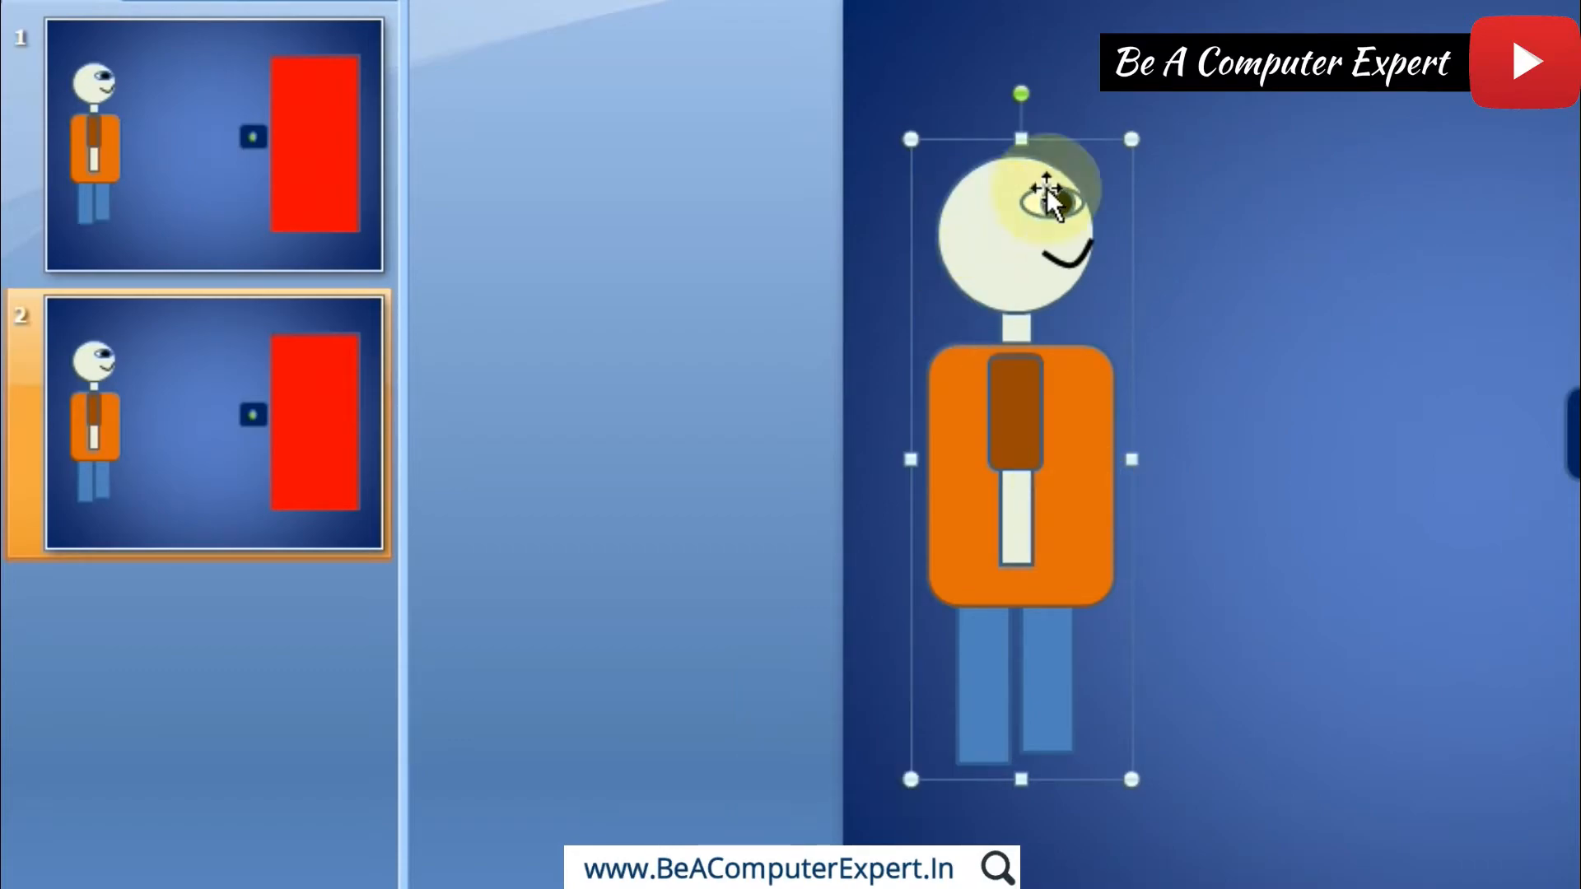
pyautogui.click(1097, 473)
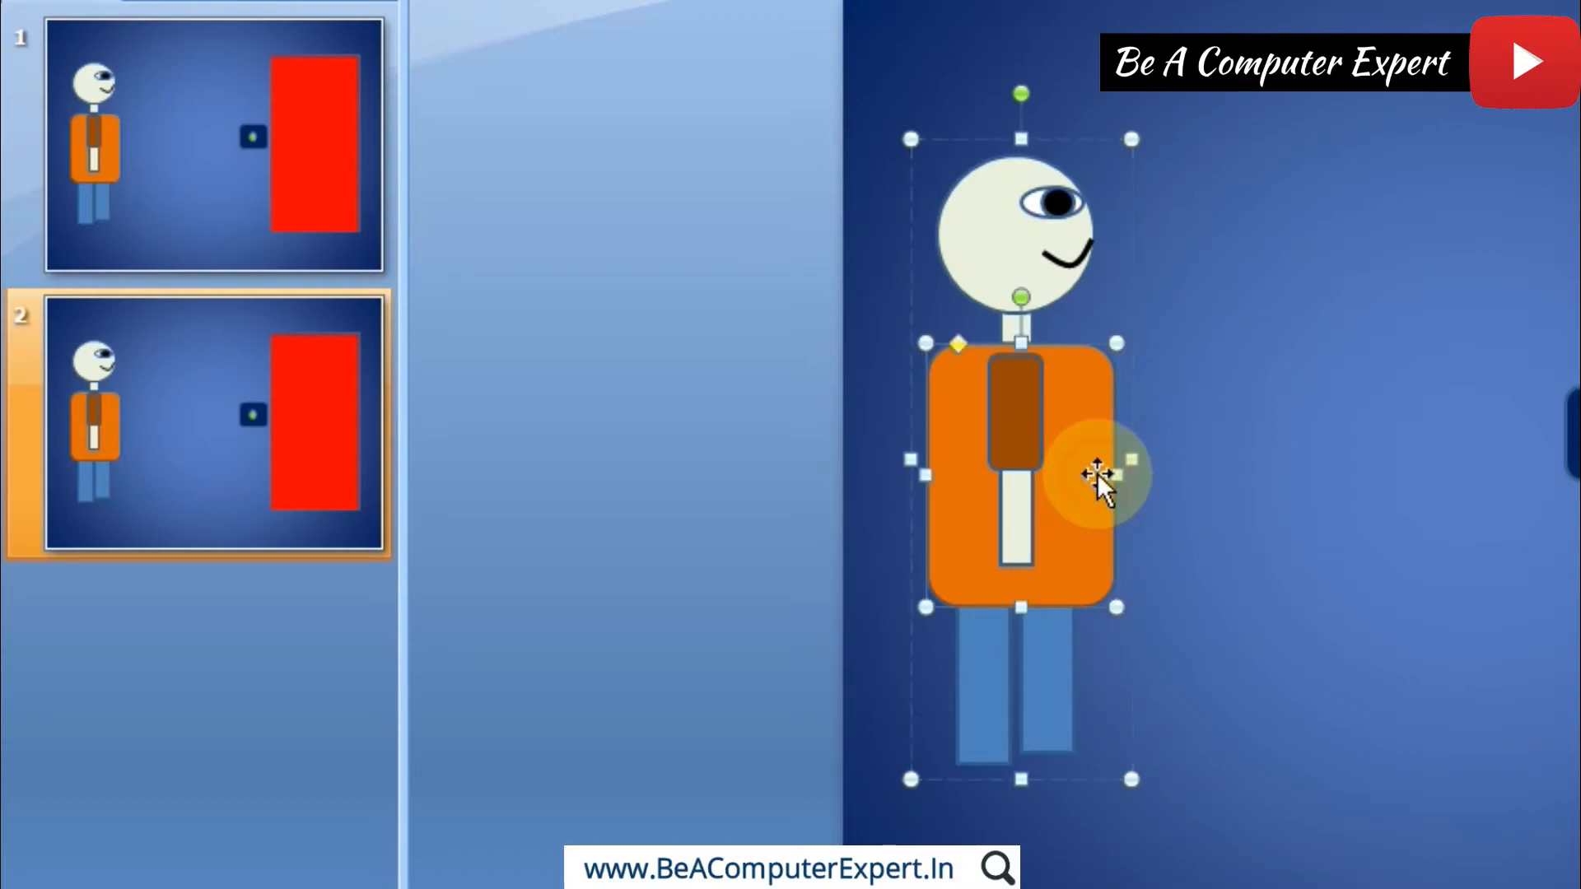
pyautogui.click(1066, 263)
pyautogui.click(1247, 398)
pyautogui.click(1013, 265)
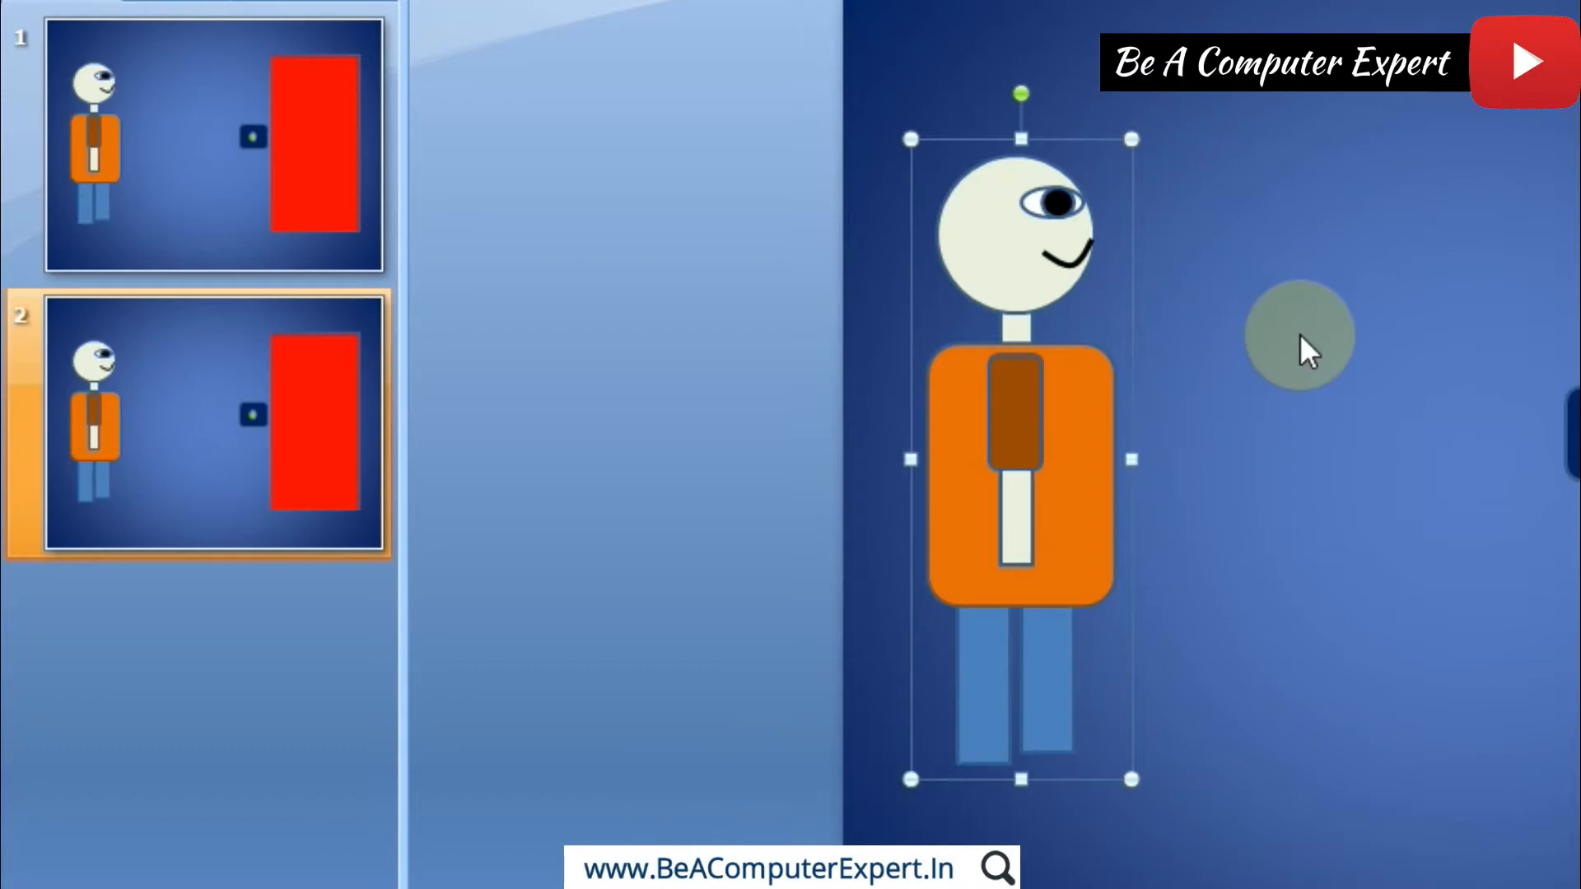
pyautogui.press('Right')
pyautogui.press('Right')
pyautogui.press('Right')
pyautogui.press('Right')
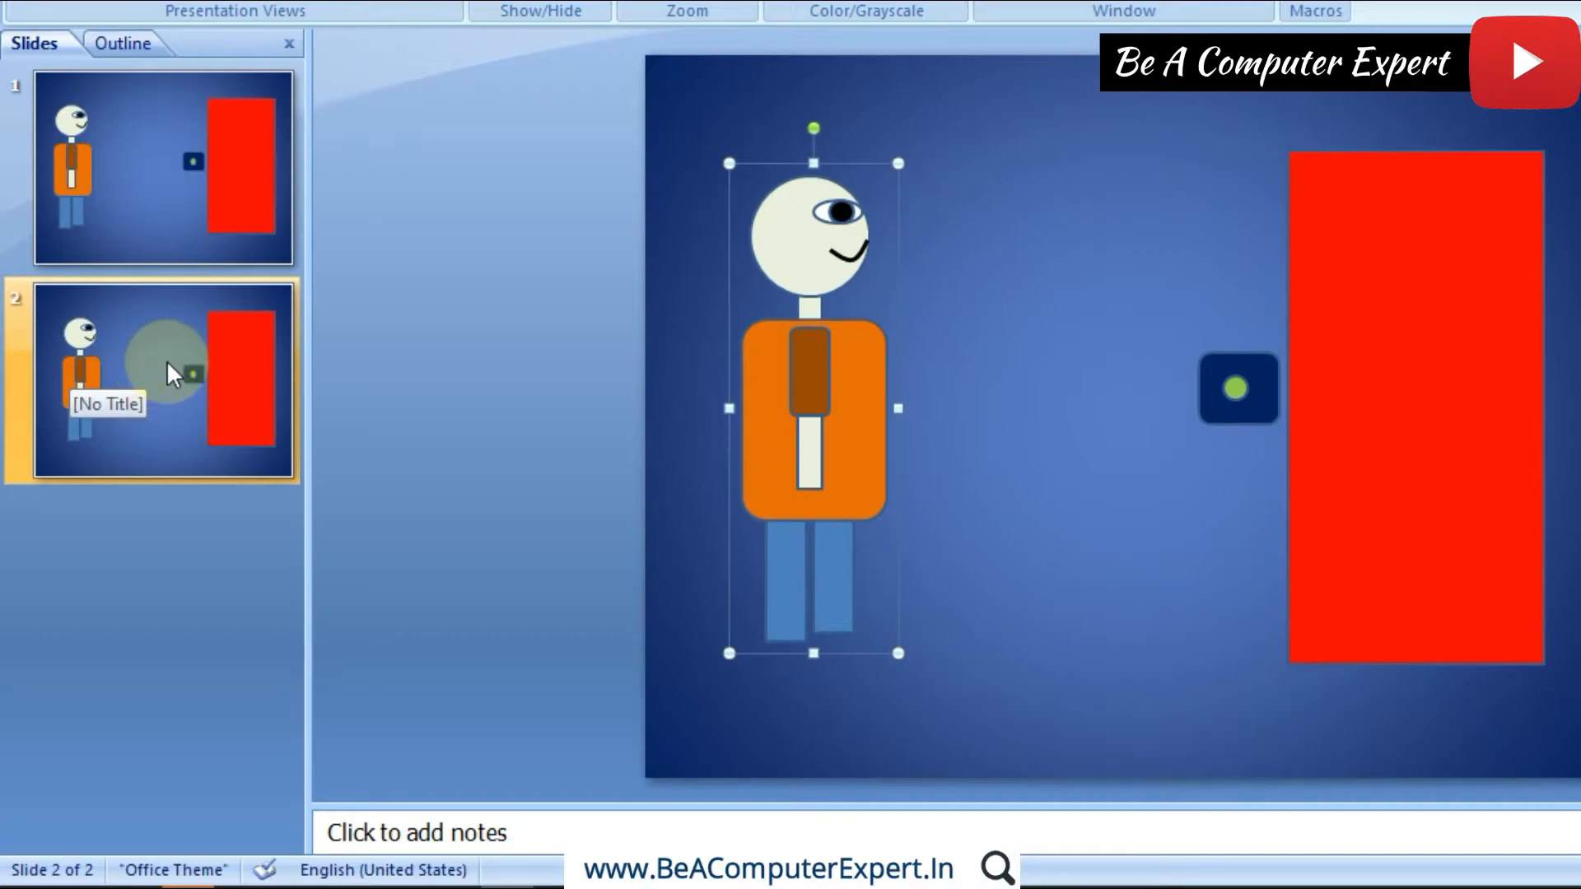
# Step: Duplicate slide 2 and nudge the figure group on slide 3 a short way toward the red door
pyautogui.rightClick(167, 359)
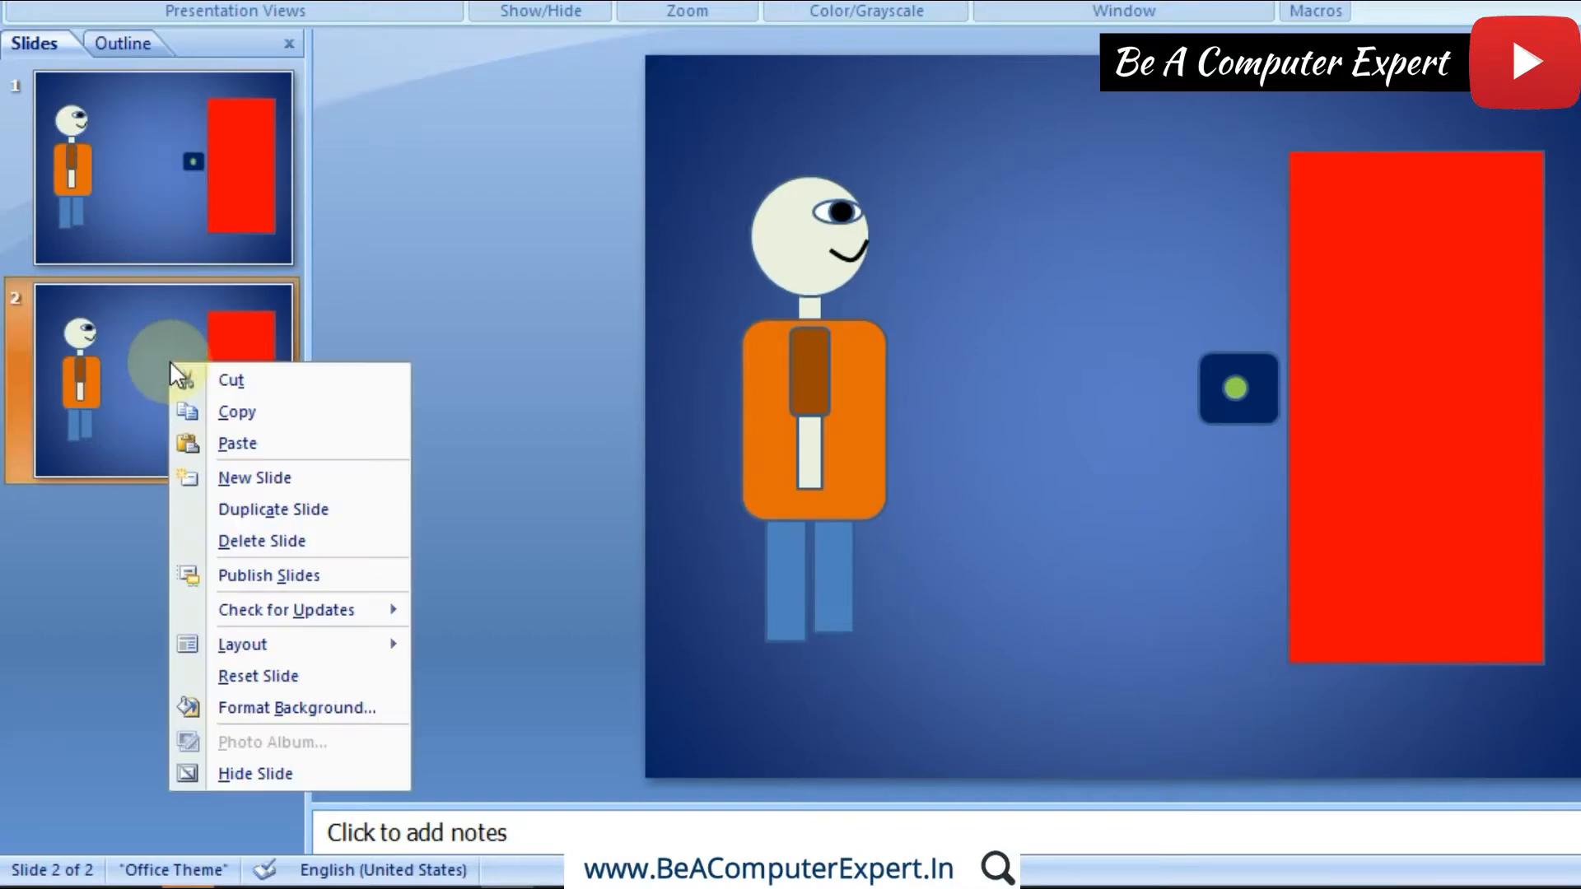
pyautogui.click(236, 514)
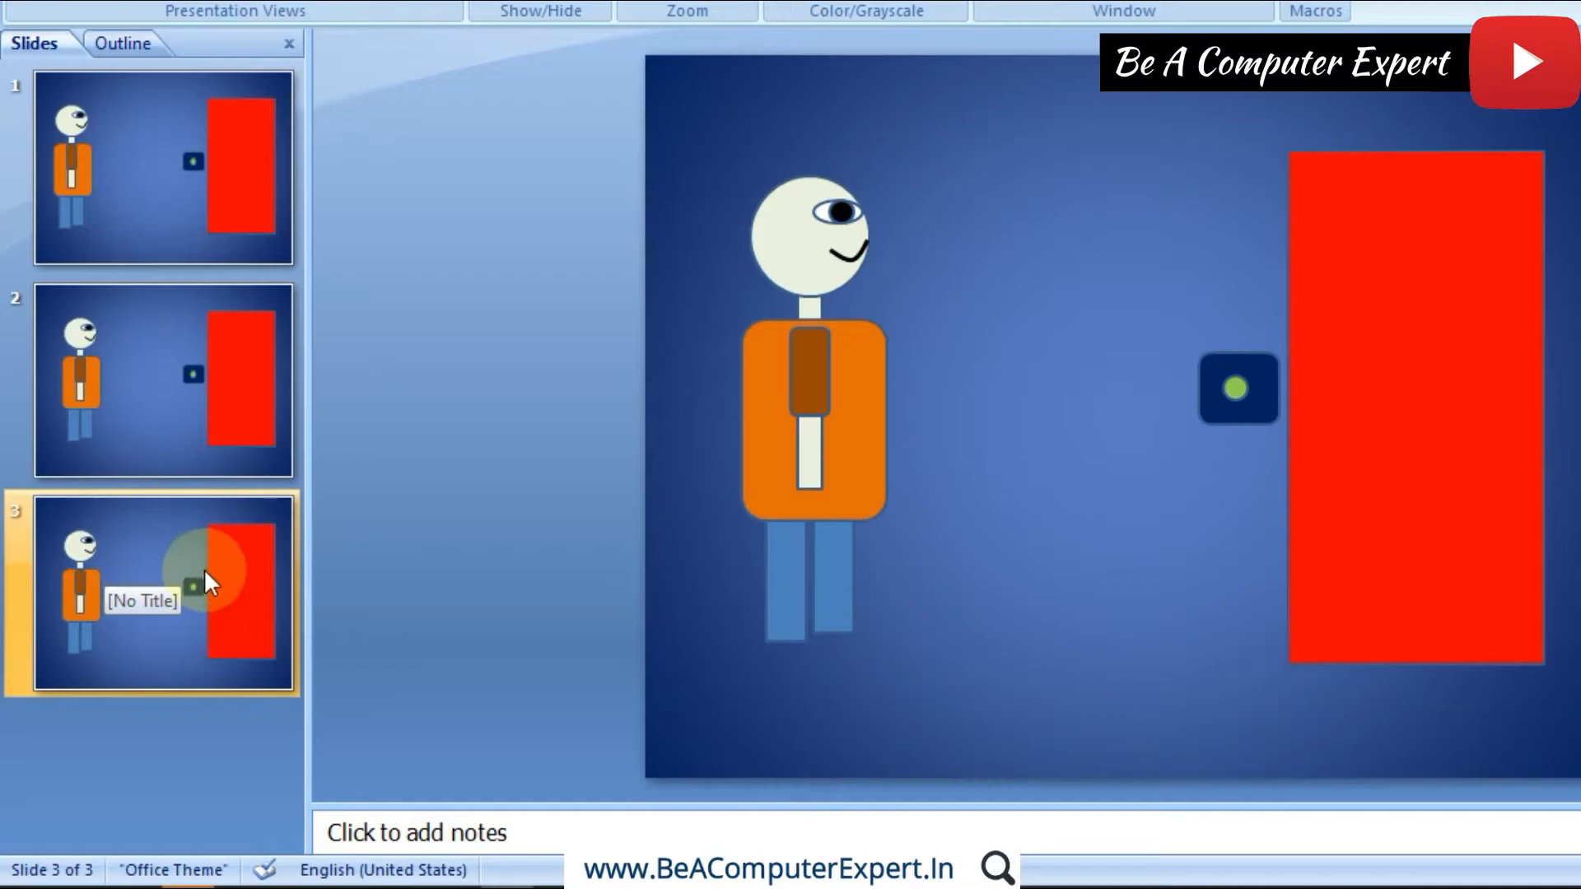
pyautogui.click(799, 448)
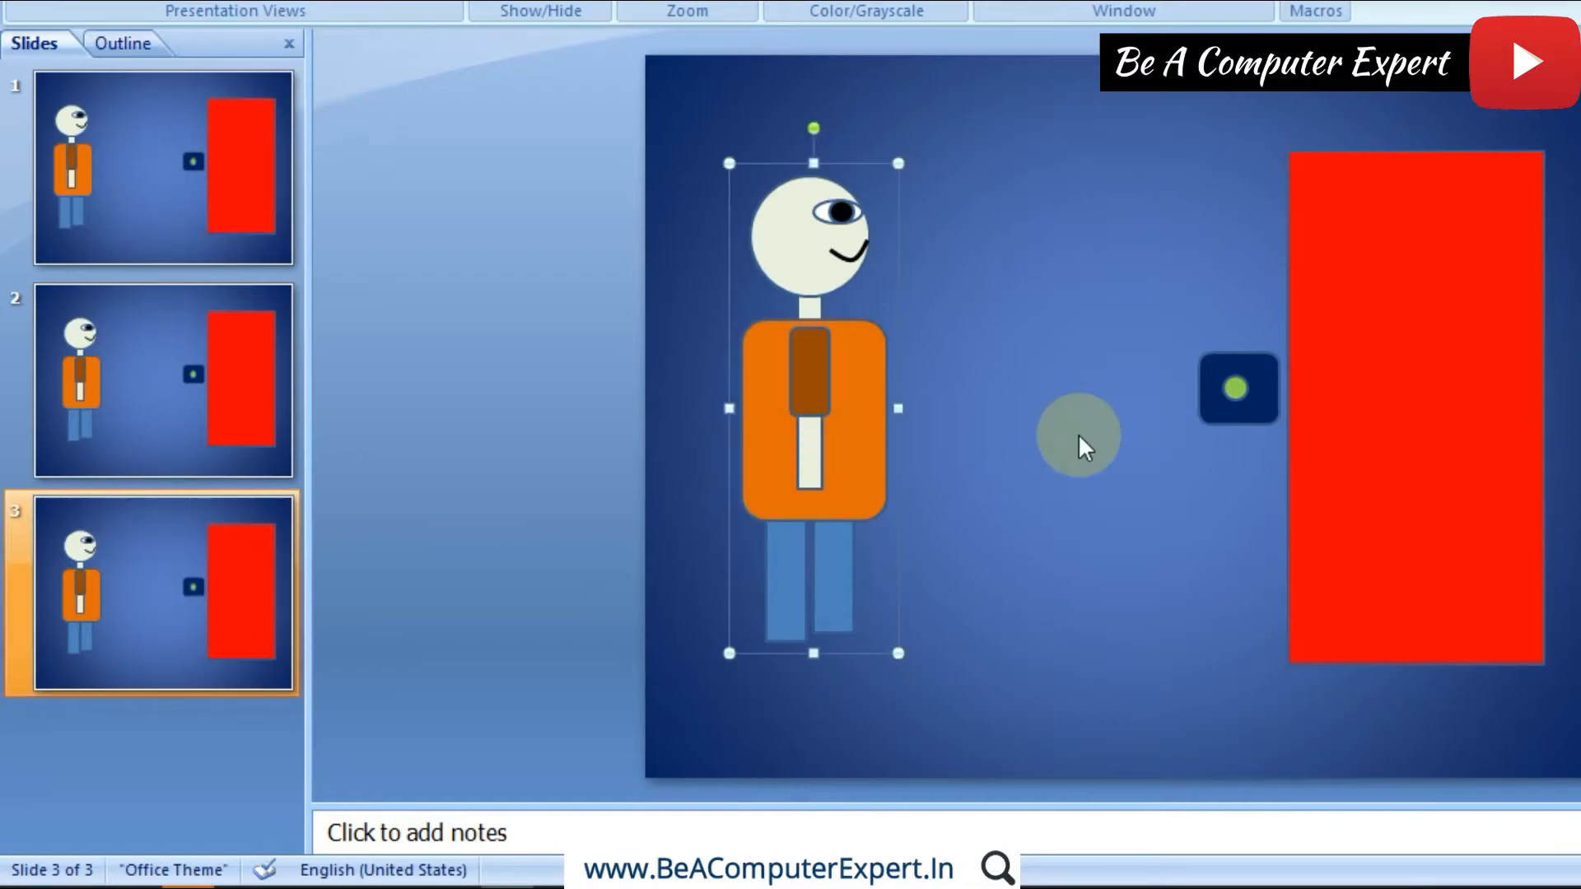
pyautogui.press('Right')
pyautogui.press('Right')
pyautogui.press('Right')
pyautogui.press('Right')
pyautogui.press('Right')
pyautogui.press('Right')
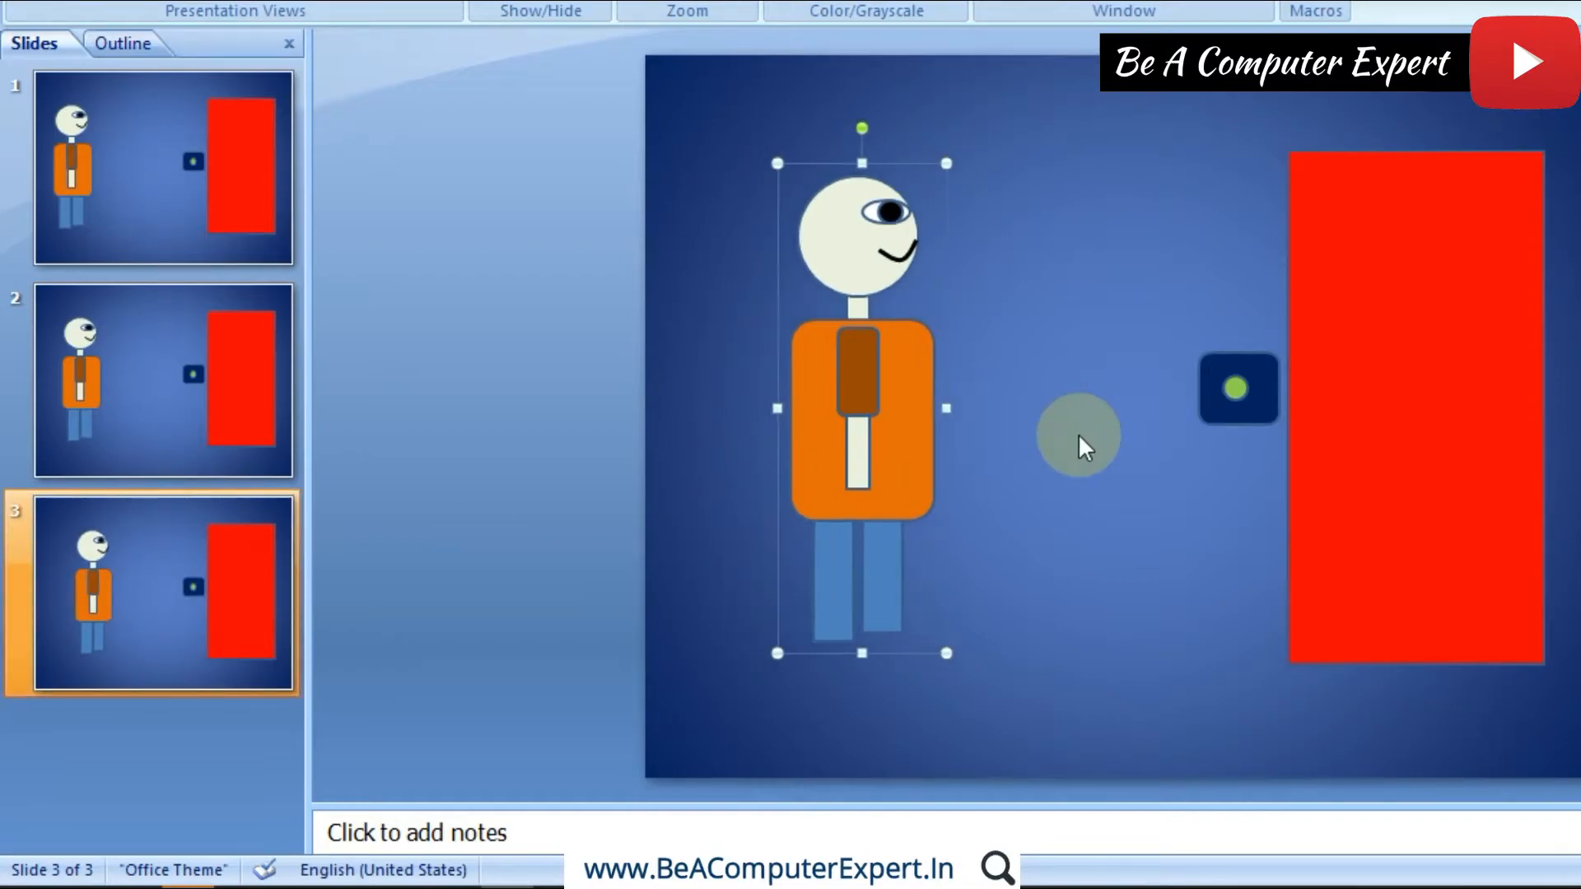
# Step: Duplicate slide 3 and nudge the figure group on slide 4 a bit closer to the door
pyautogui.click(147, 582)
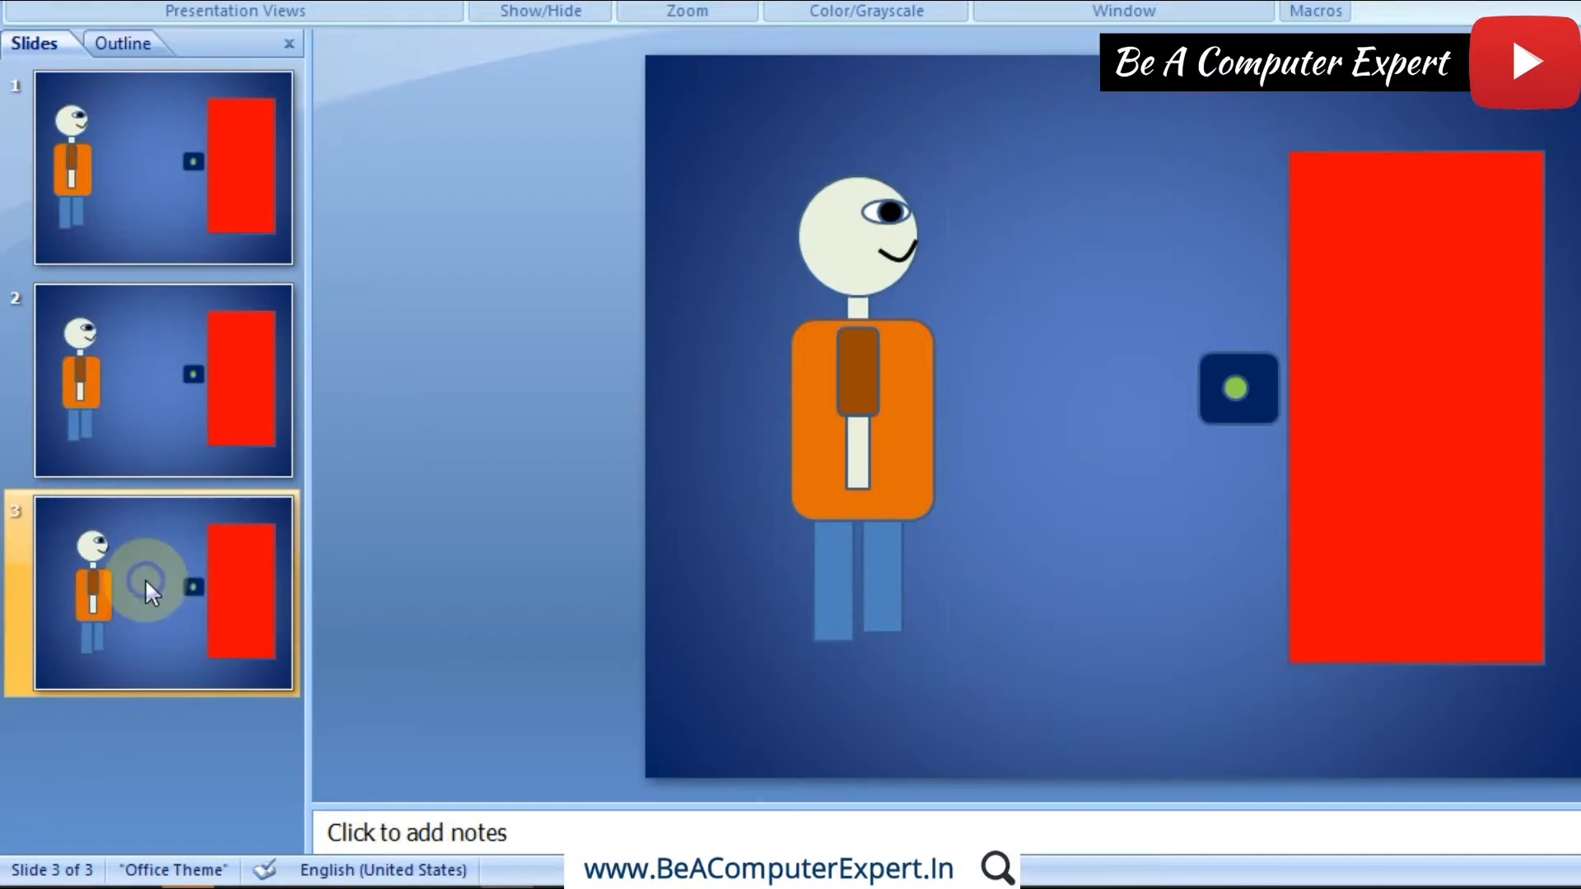
pyautogui.rightClick(145, 580)
pyautogui.click(235, 308)
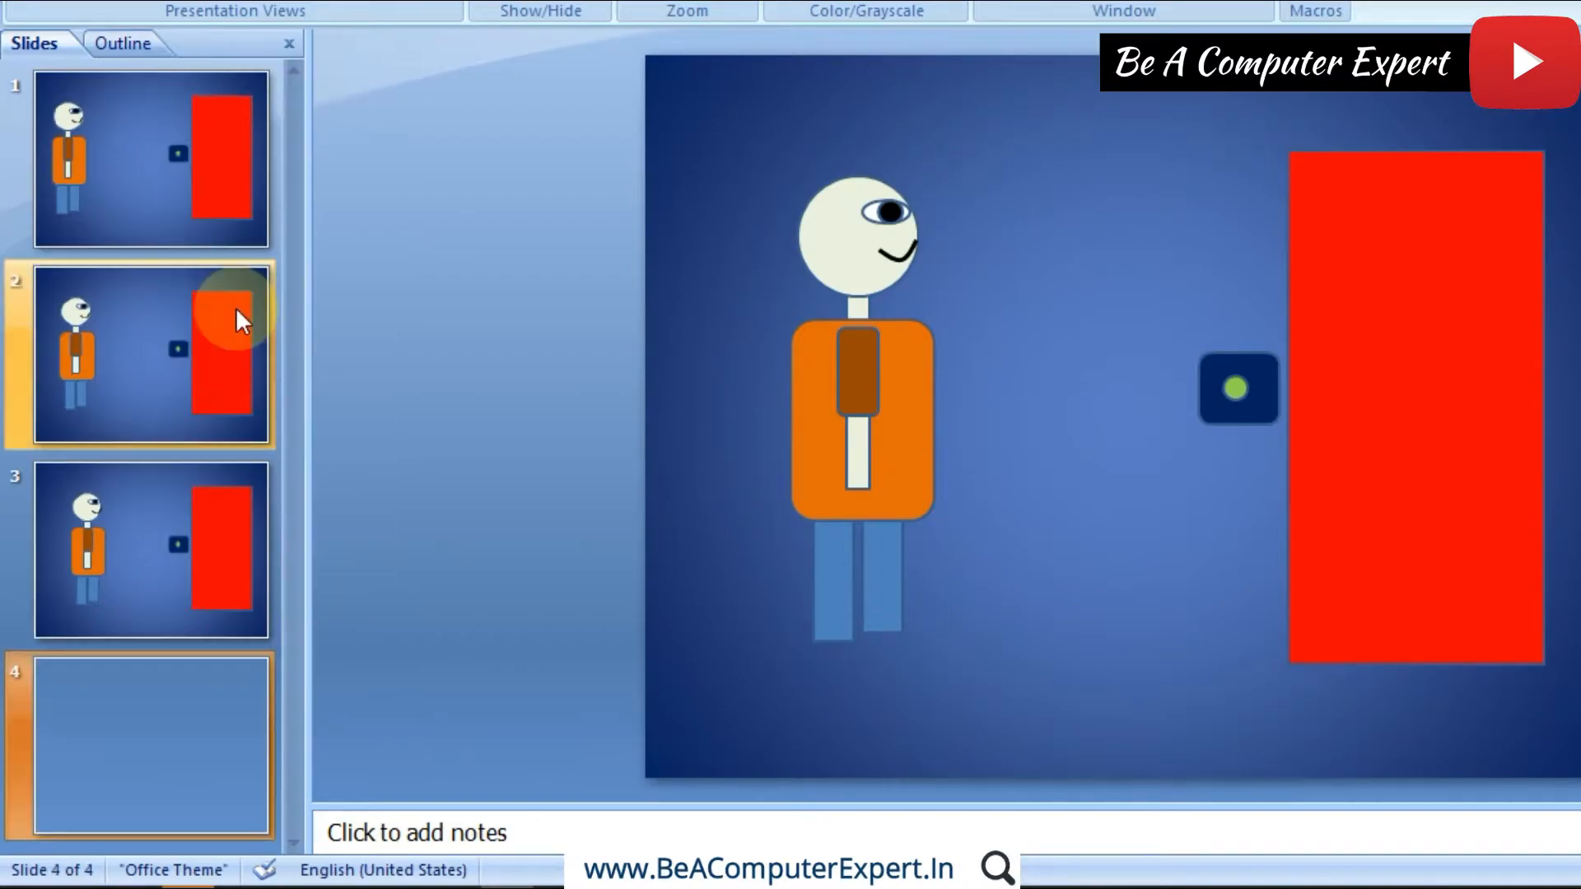
pyautogui.click(853, 411)
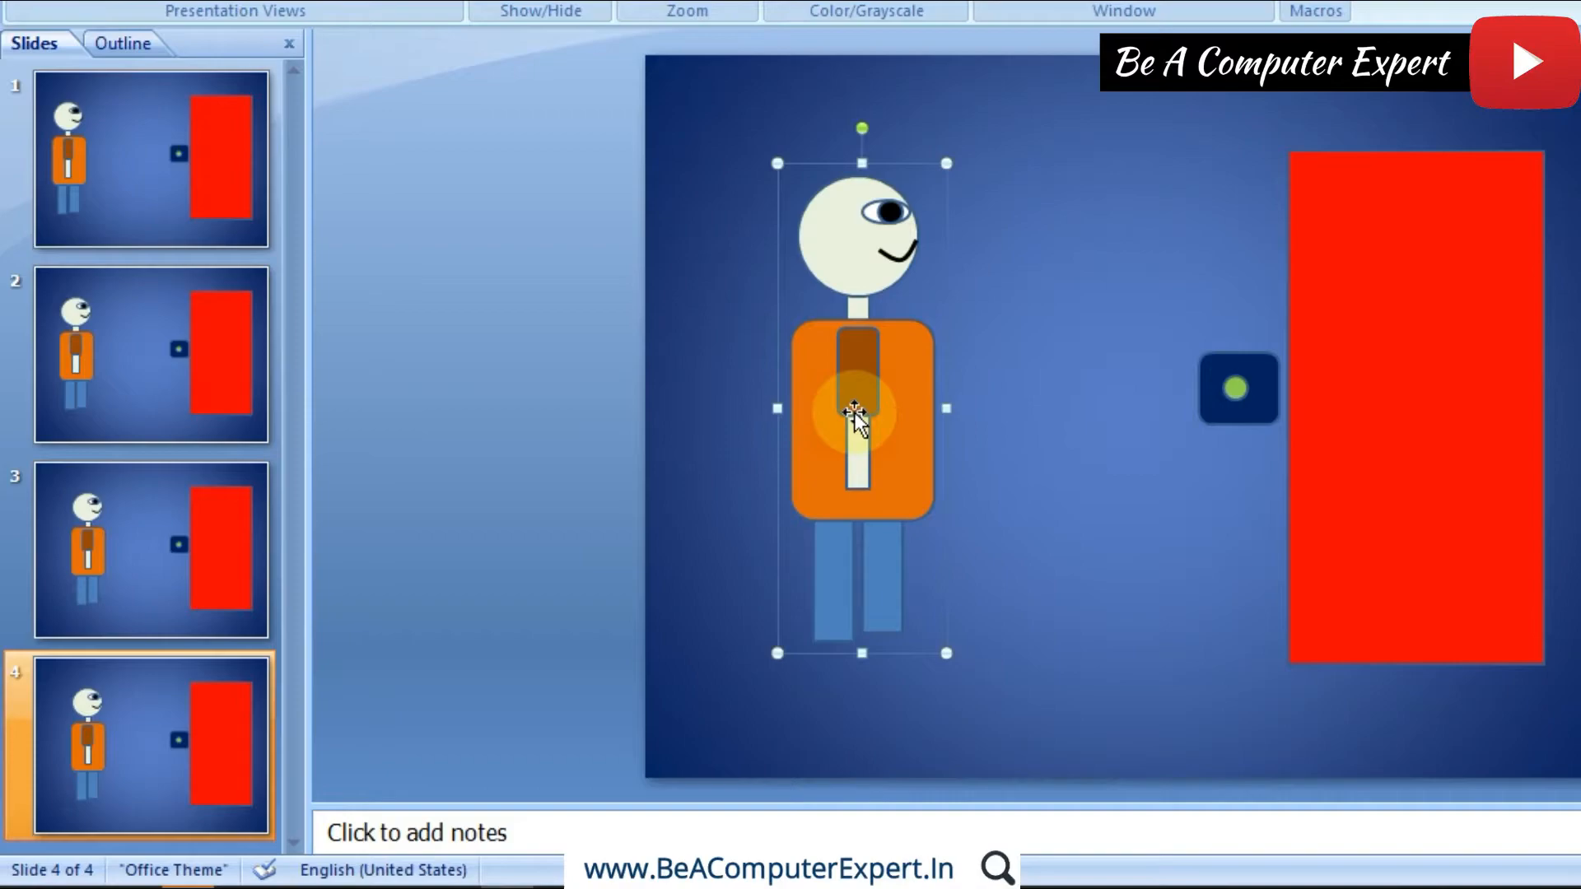
pyautogui.press('Right')
pyautogui.press('Right')
pyautogui.press('Right')
pyautogui.press('Right')
pyautogui.press('Right')
pyautogui.press('Right')
pyautogui.press('Right')
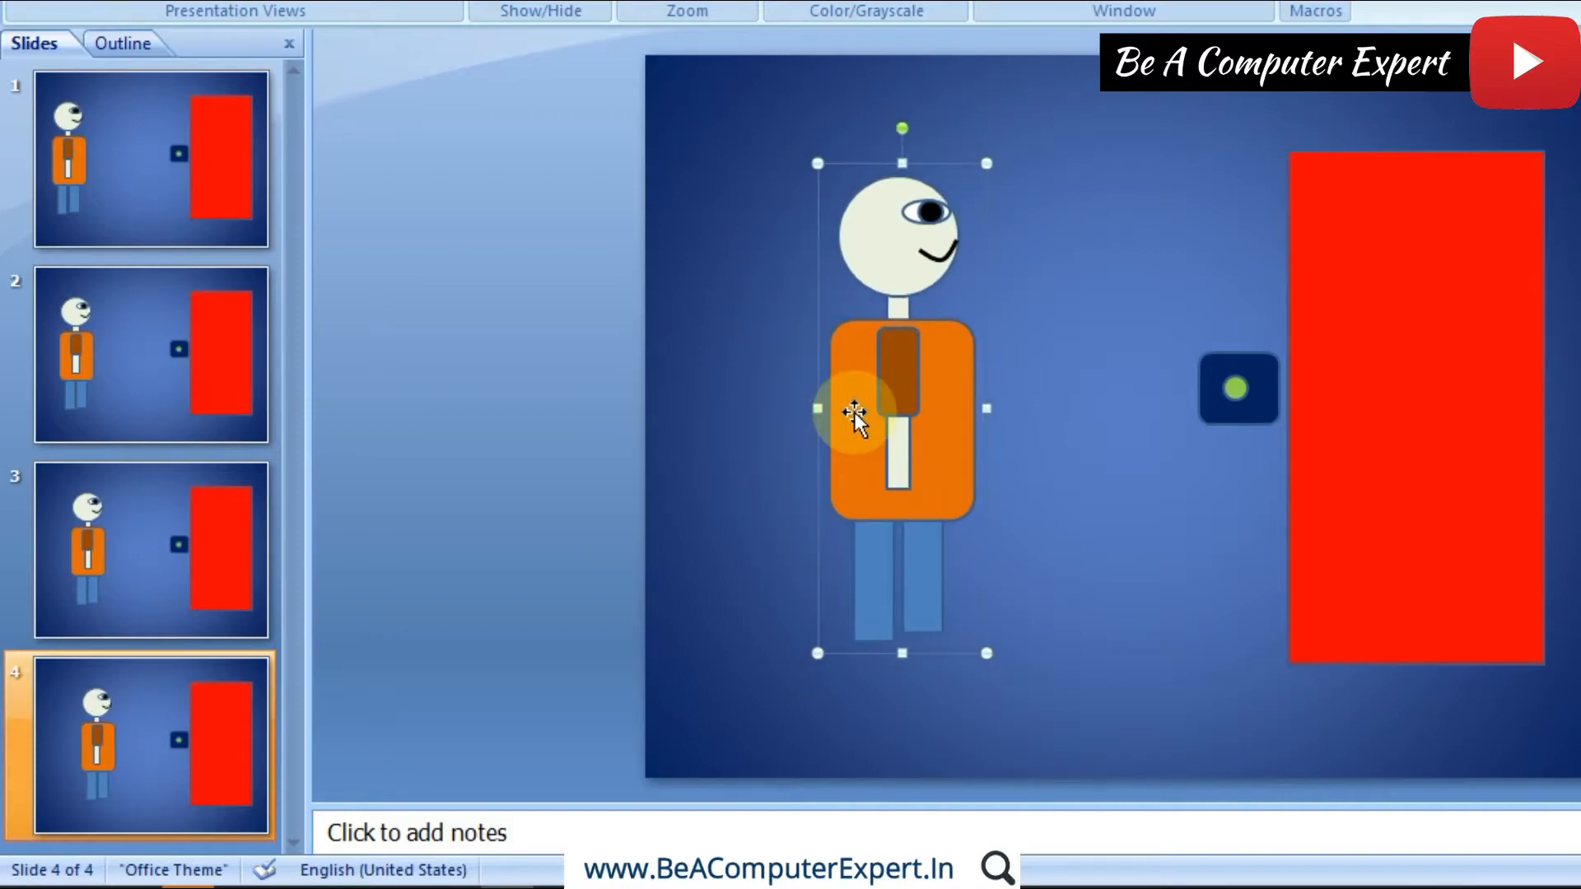
# Step: Go through slides 1 to 4 in order to compare the figure's position from slide to slide
pyautogui.click(126, 210)
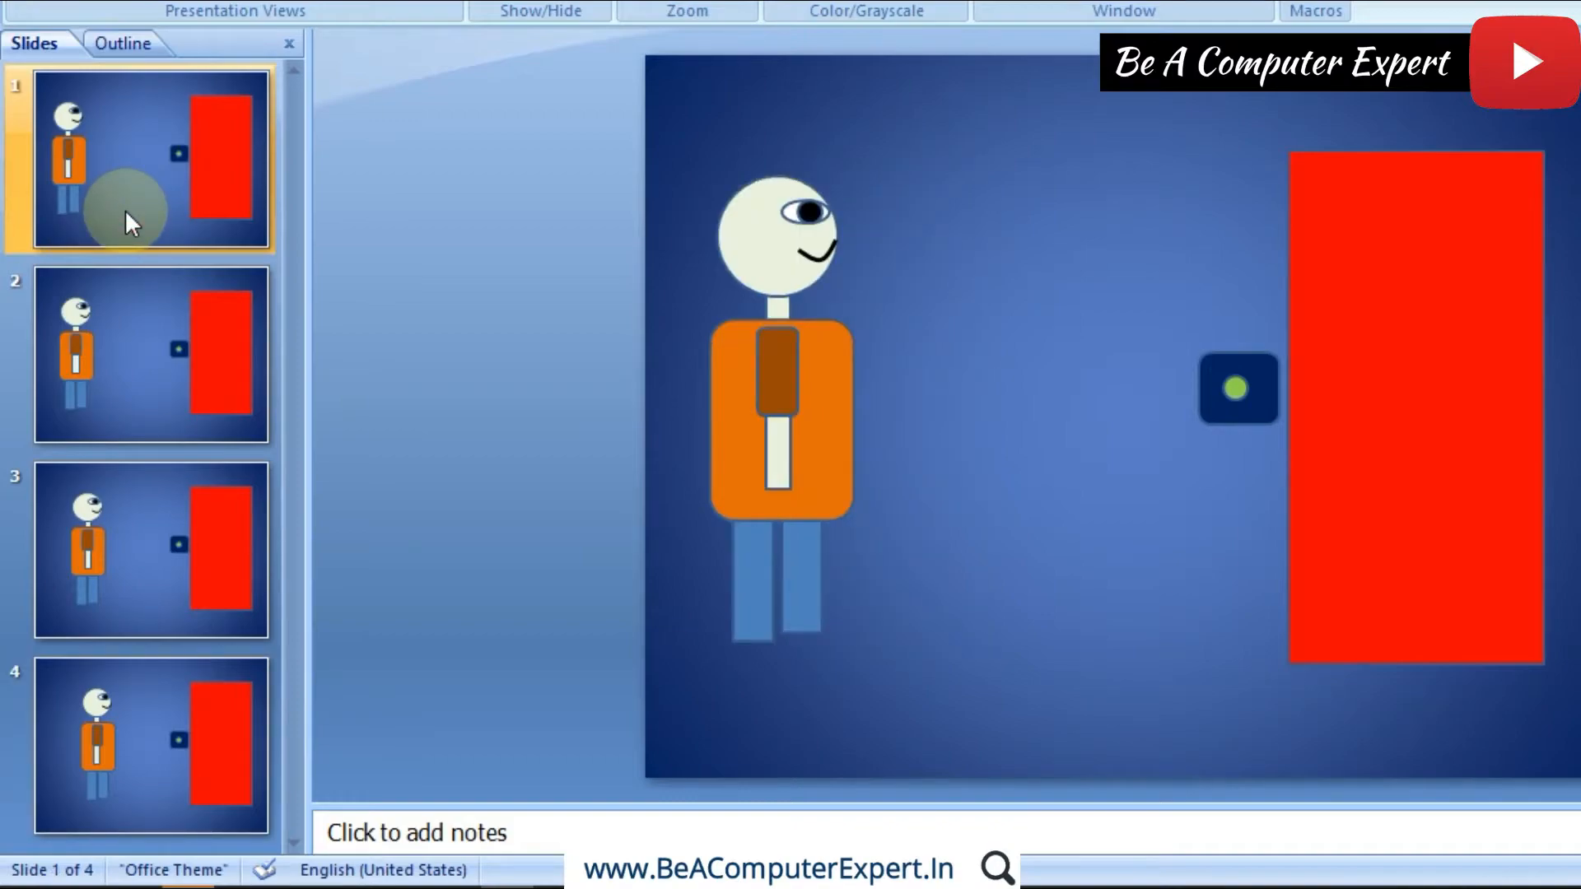
pyautogui.click(119, 338)
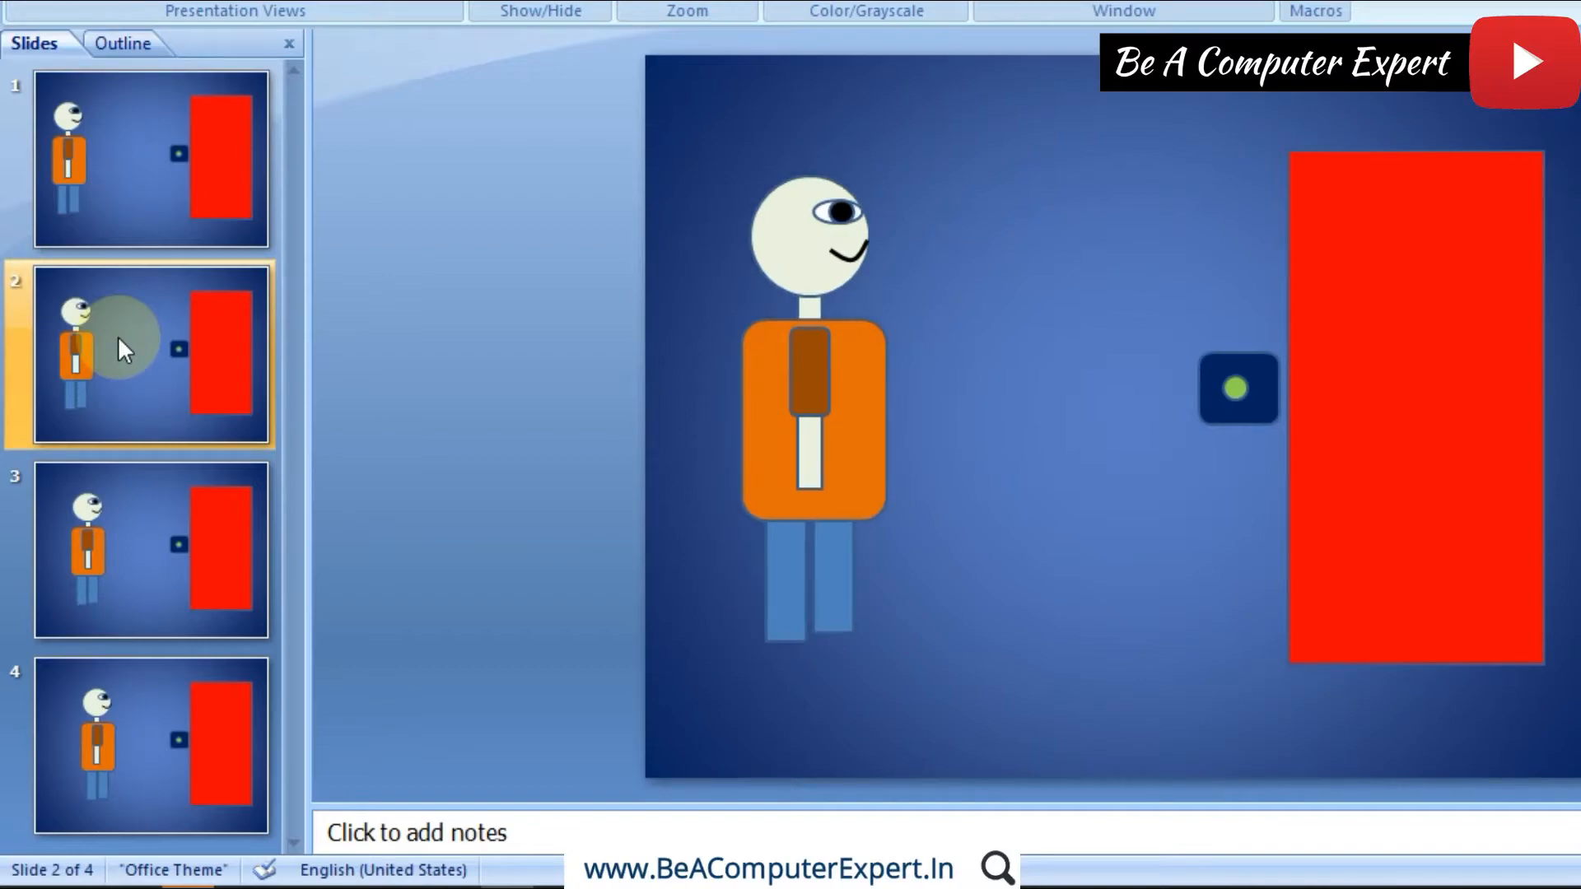
pyautogui.click(130, 524)
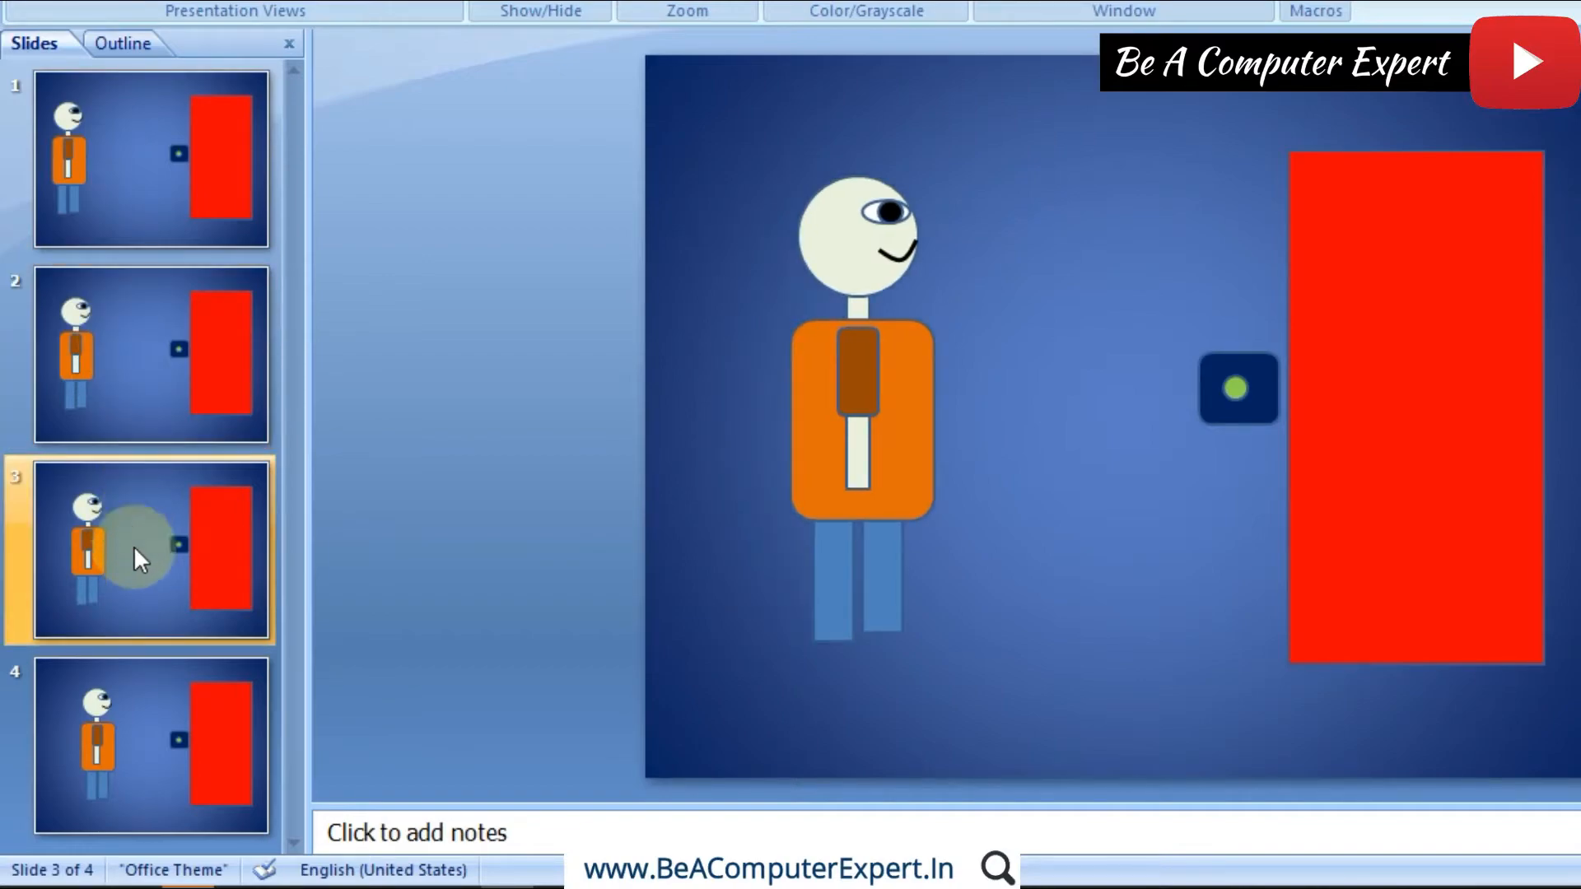
pyautogui.click(136, 714)
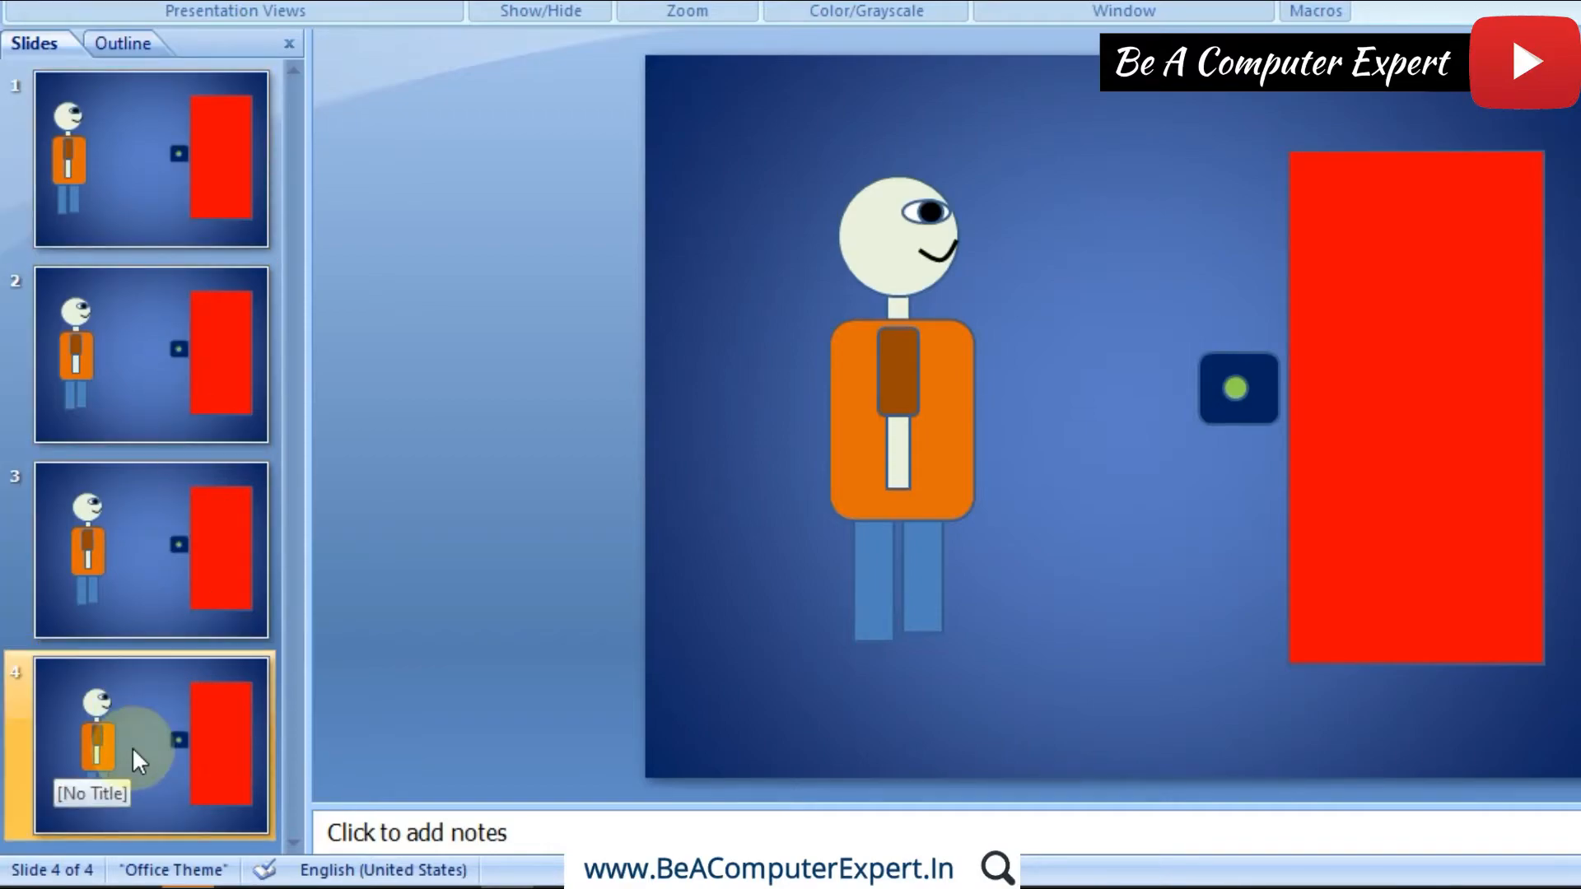
# Step: Duplicate slide 4 and nudge the figure group on slide 5 another short distance toward the door
pyautogui.rightClick(134, 742)
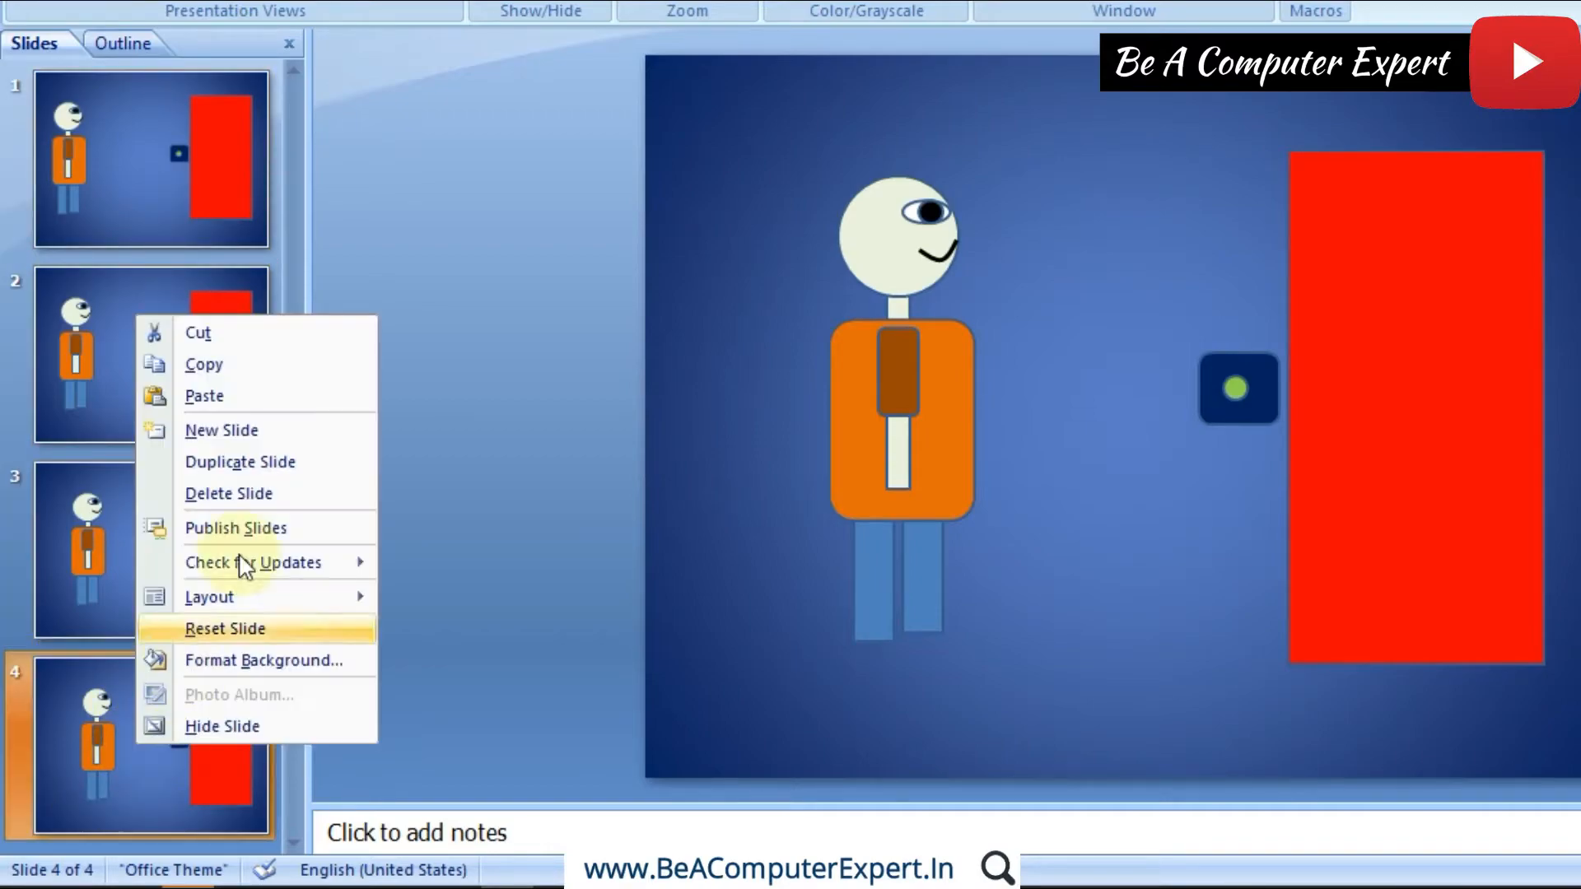
pyautogui.click(247, 463)
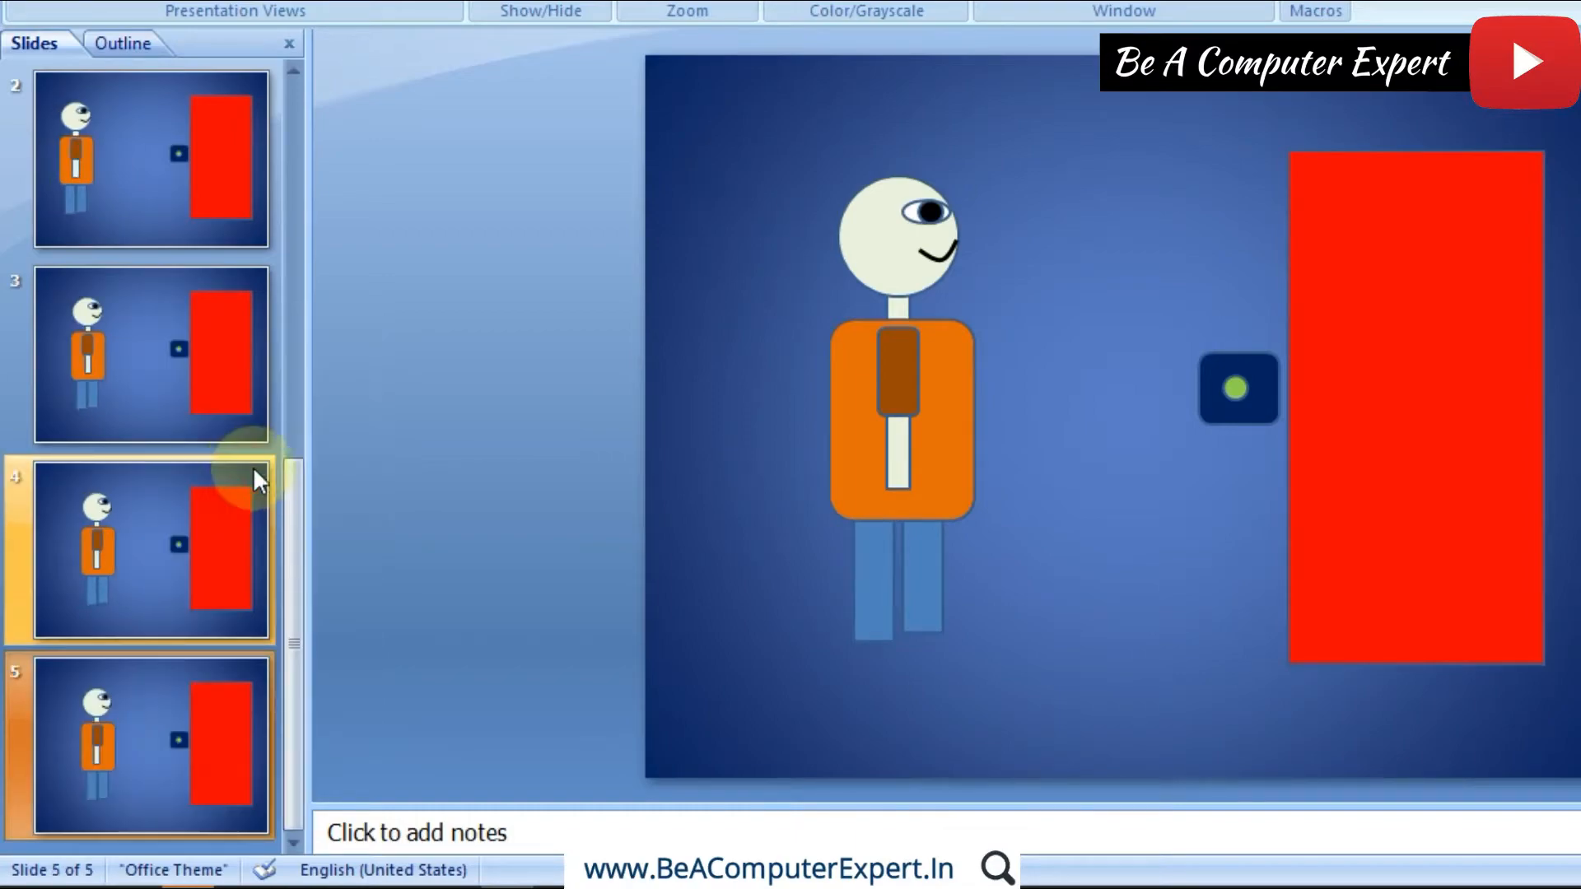
pyautogui.click(926, 525)
pyautogui.press('Right')
pyautogui.press('Right')
pyautogui.press('Right')
pyautogui.press('Right')
pyautogui.press('Right')
pyautogui.press('Right')
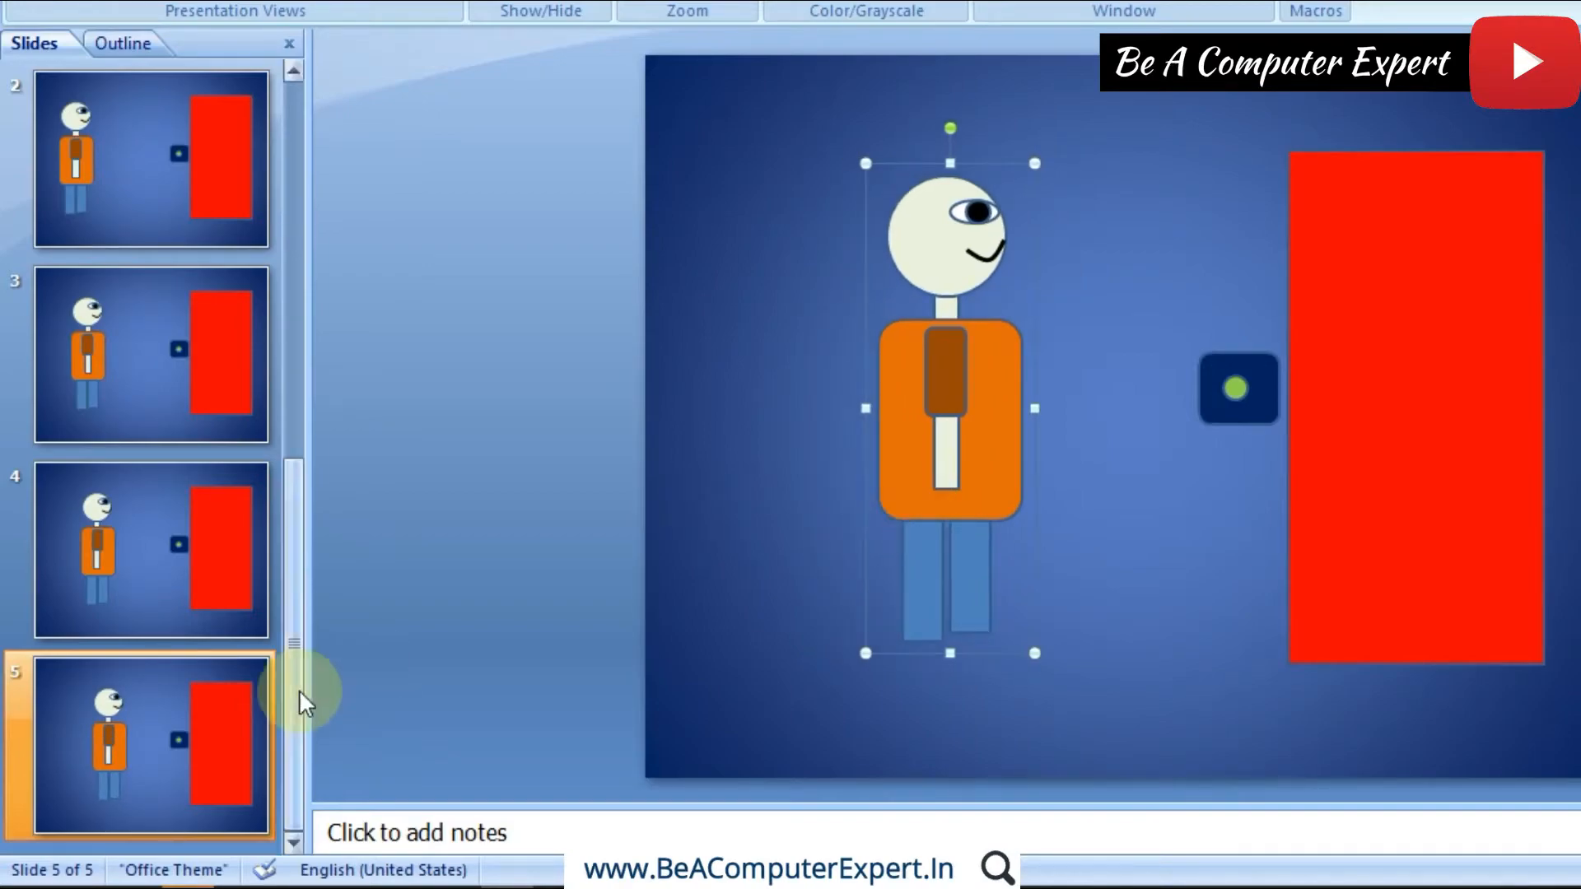
# Step: Duplicate slide 5 and shift the figure group on slide 6 slightly further toward the door
pyautogui.rightClick(224, 733)
pyautogui.click(319, 457)
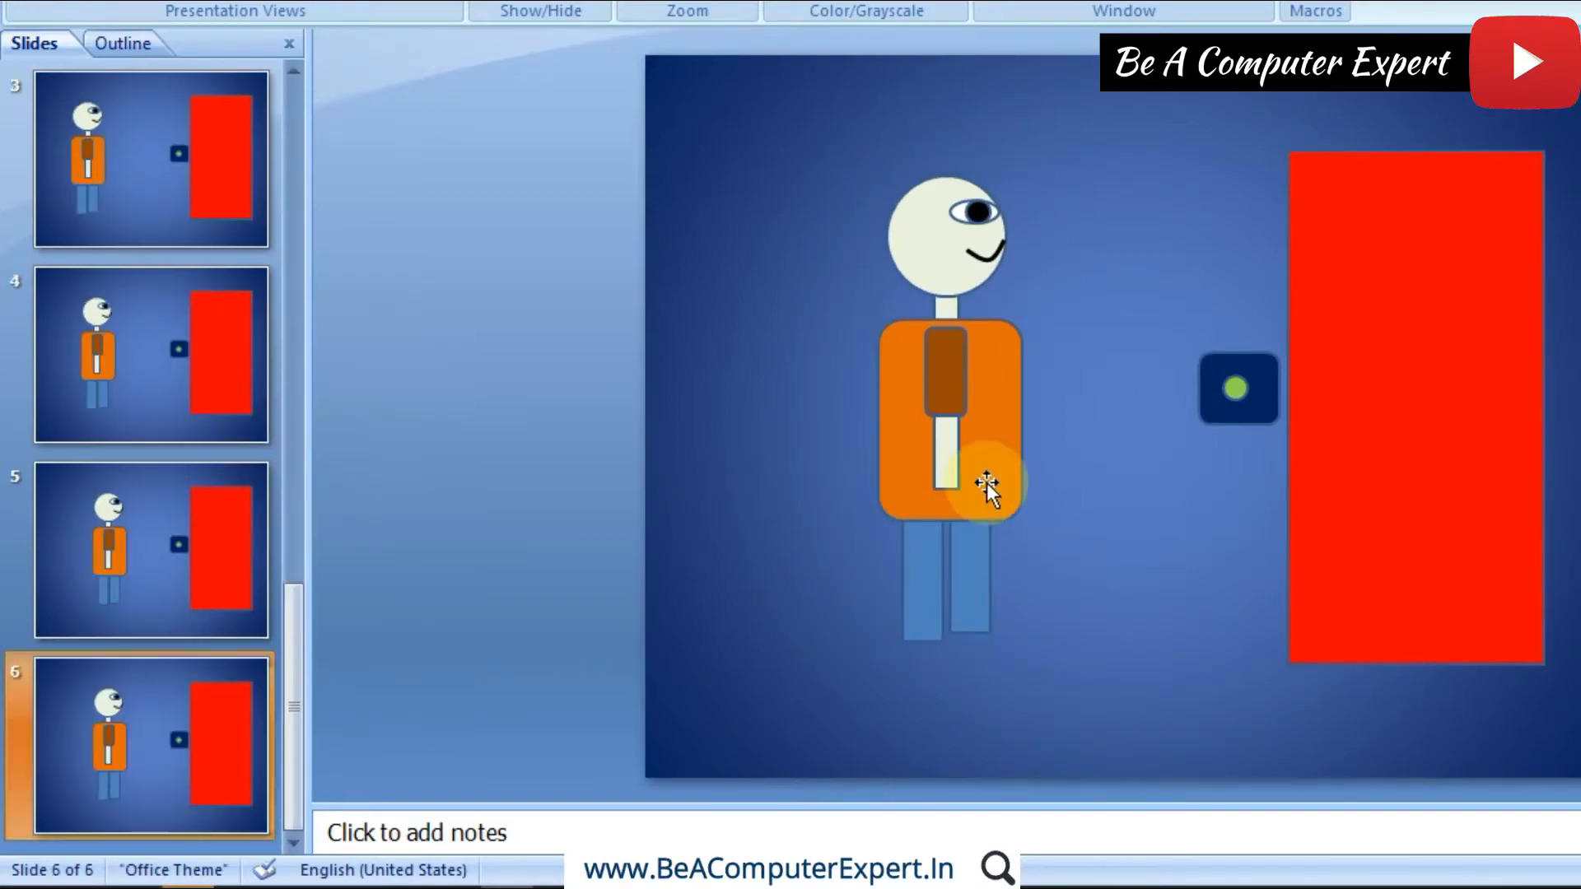
pyautogui.click(990, 482)
pyautogui.press('Right')
pyautogui.press('Right')
pyautogui.press('Right')
pyautogui.press('Right')
pyautogui.press('Right')
pyautogui.press('Right')
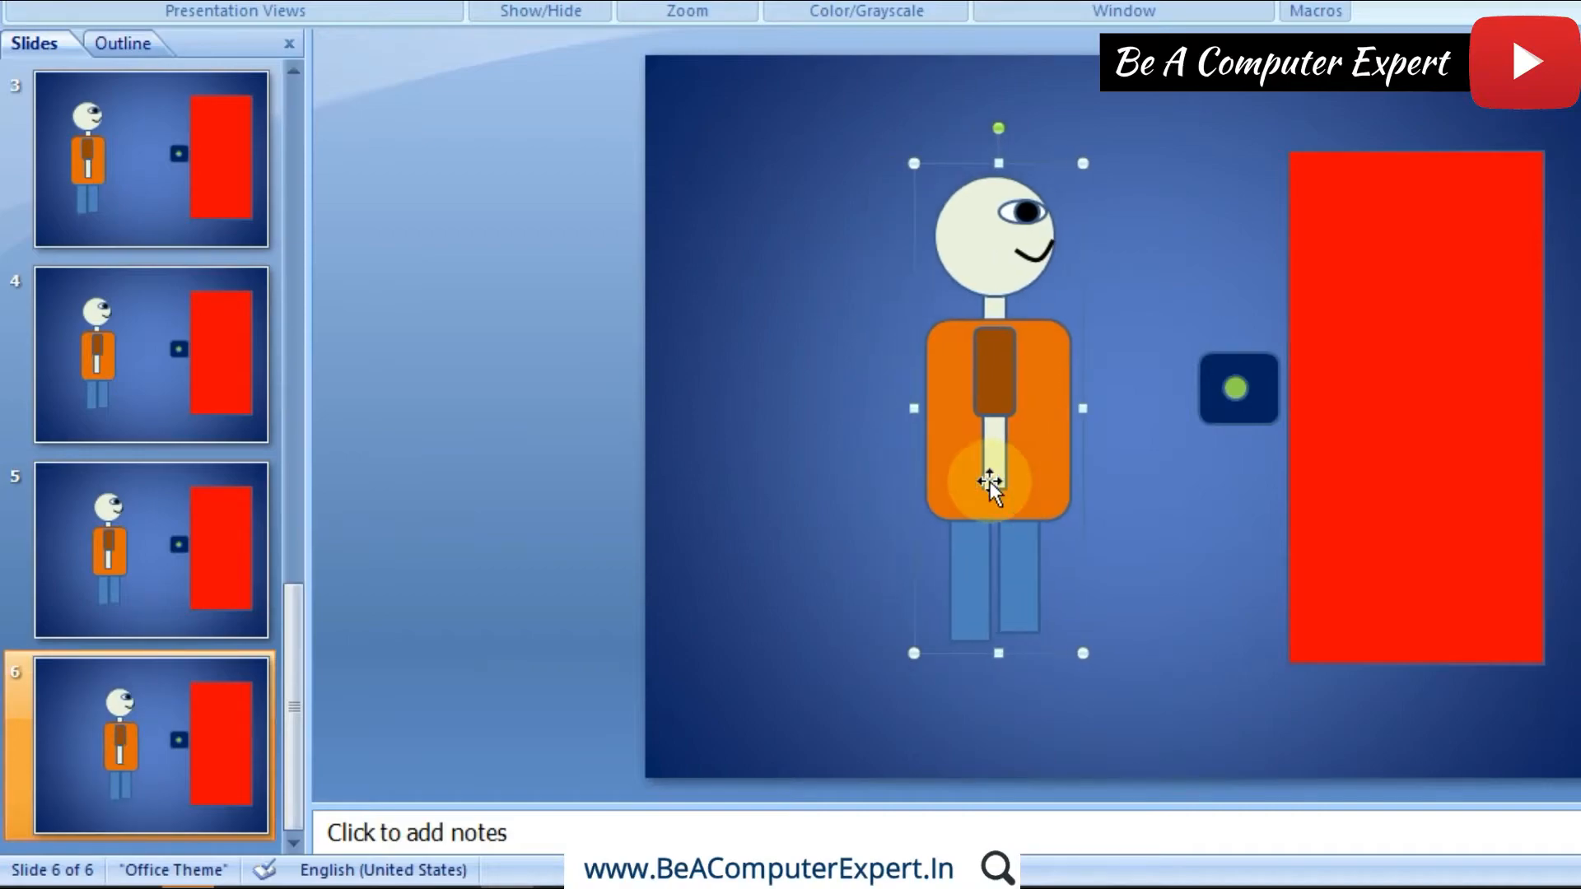
# Step: Duplicate slide 6 and nudge the figure group on slide 7 a little toward the door
pyautogui.rightClick(141, 716)
pyautogui.click(288, 445)
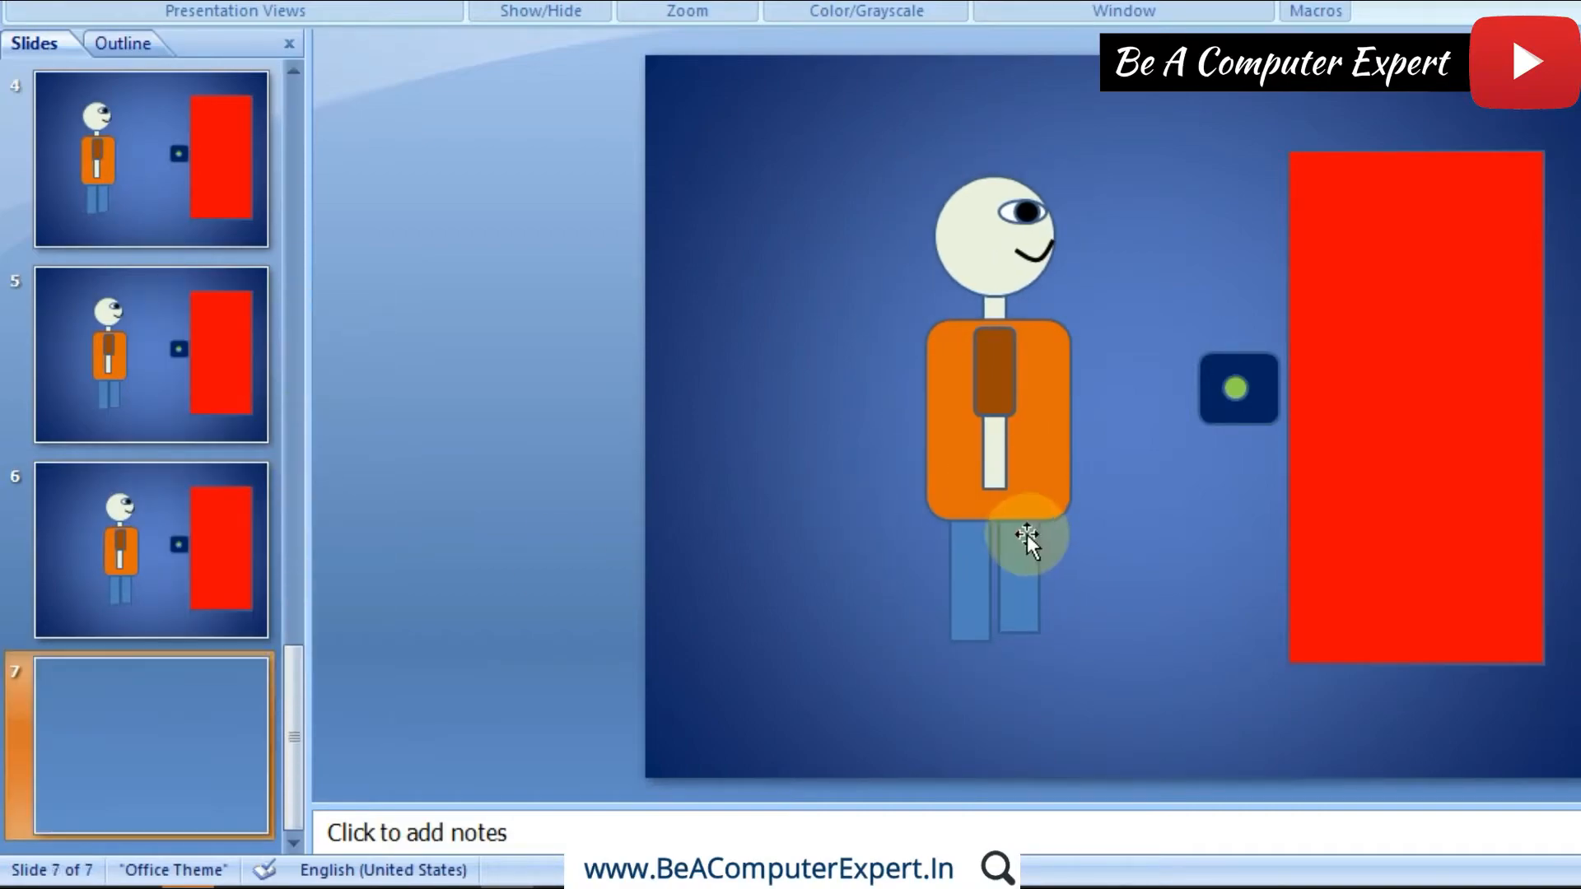
pyautogui.click(1015, 512)
pyautogui.press('Right')
pyautogui.press('Right')
pyautogui.press('Right')
pyautogui.press('Right')
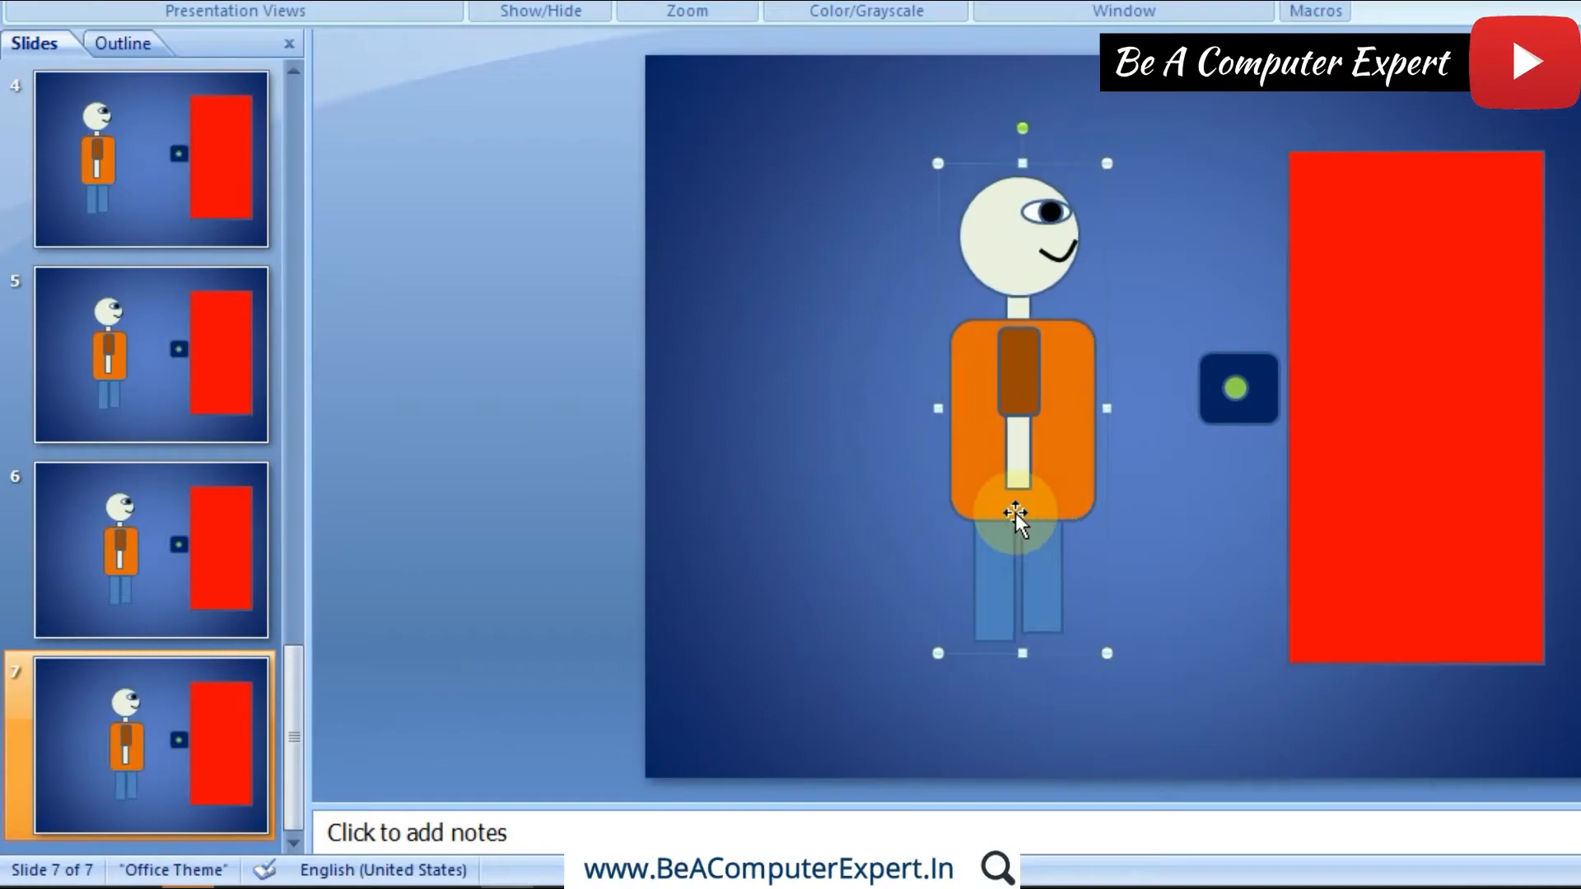
# Step: Duplicate slide 7 and move the figure group on slide 8 a short way closer to the door
pyautogui.click(185, 725)
pyautogui.rightClick(184, 723)
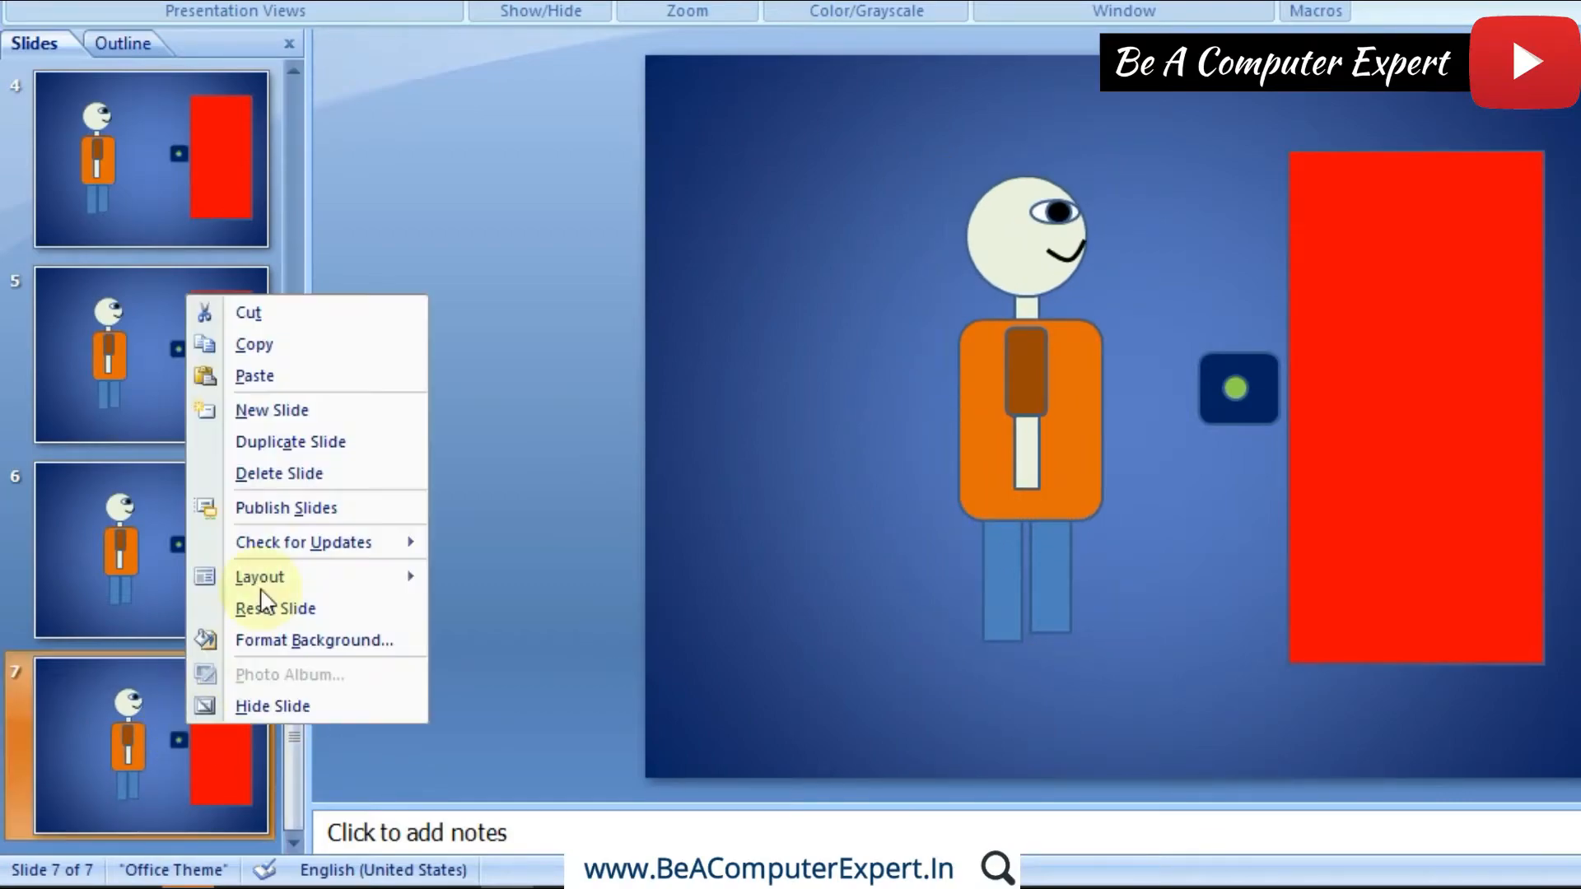
pyautogui.click(395, 437)
pyautogui.click(1069, 439)
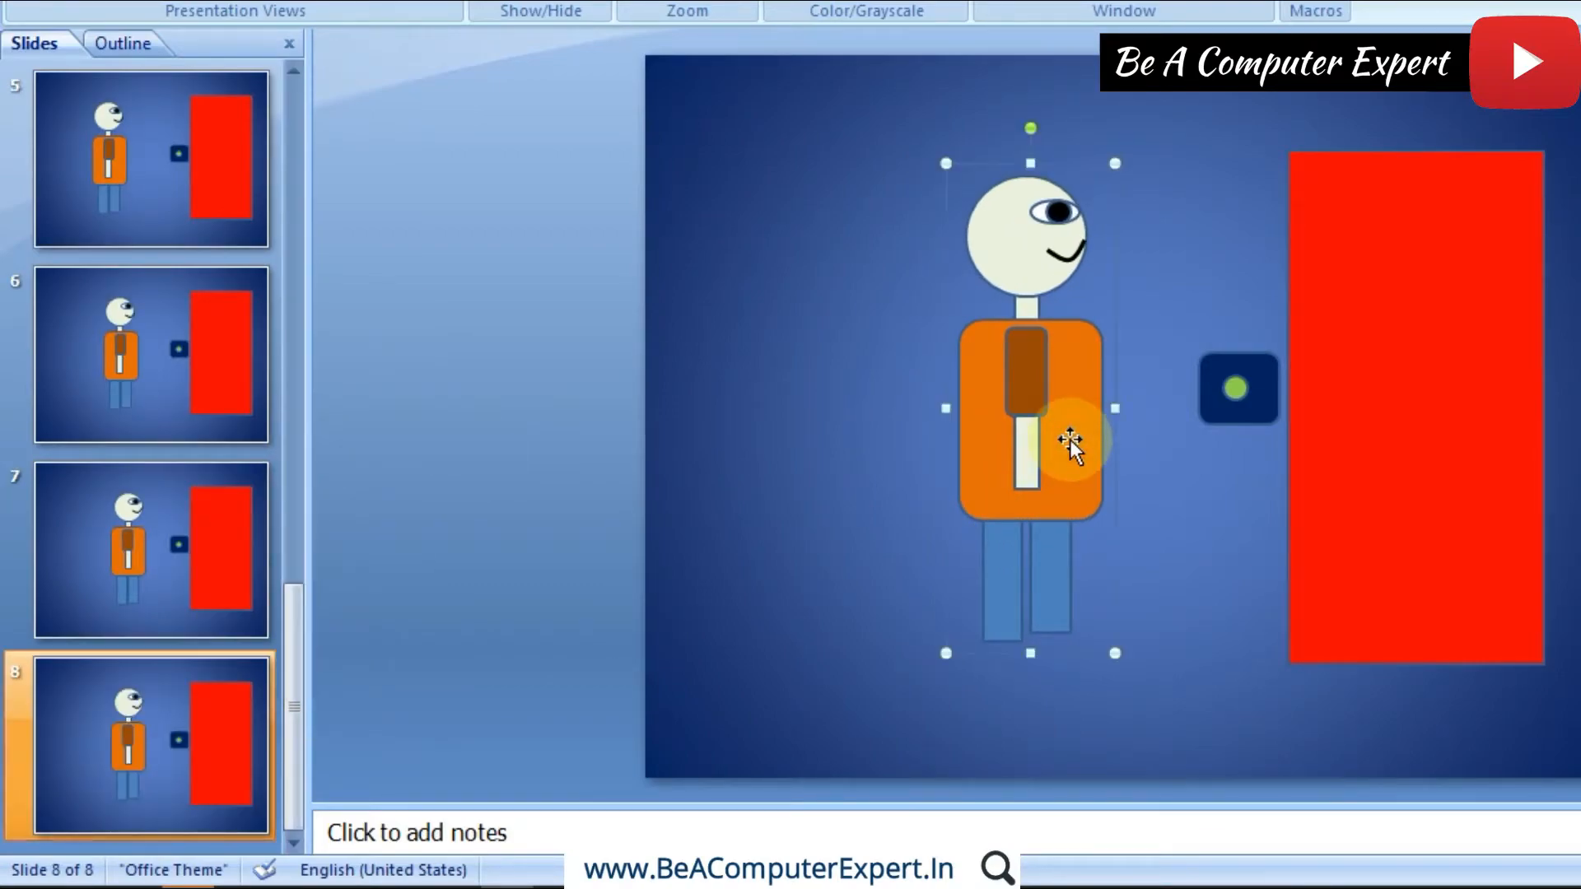
pyautogui.press('Right')
pyautogui.press('Right')
pyautogui.press('Right')
pyautogui.press('Right')
pyautogui.press('Right')
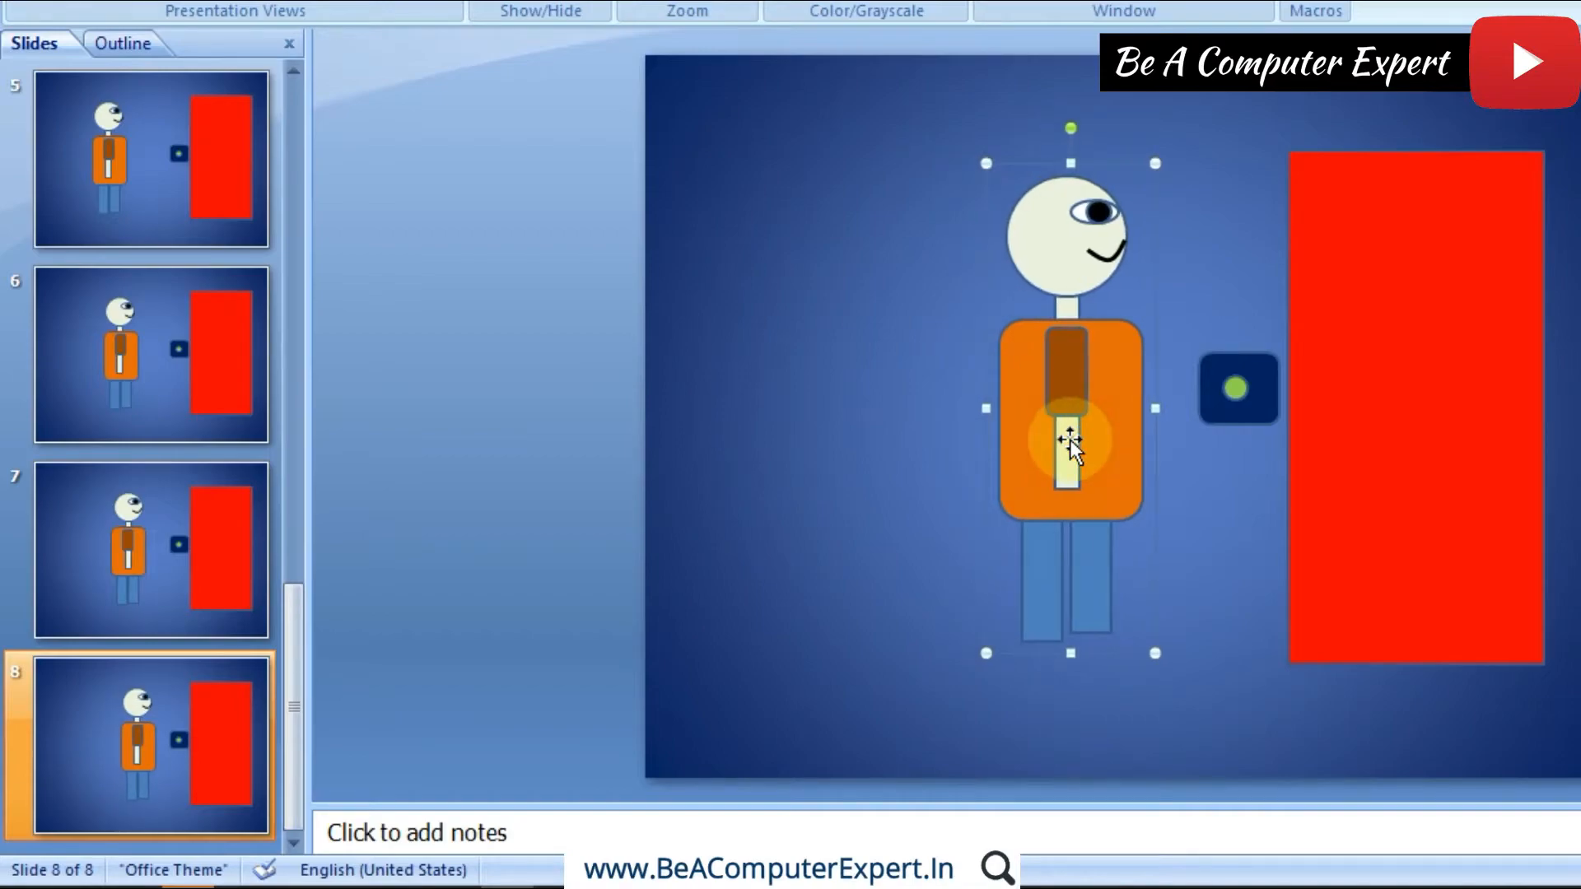
# Step: Duplicate slide 8 and nudge the figure group on slide 9 until it stands just before the dark blue door button
pyautogui.rightClick(228, 690)
pyautogui.click(354, 410)
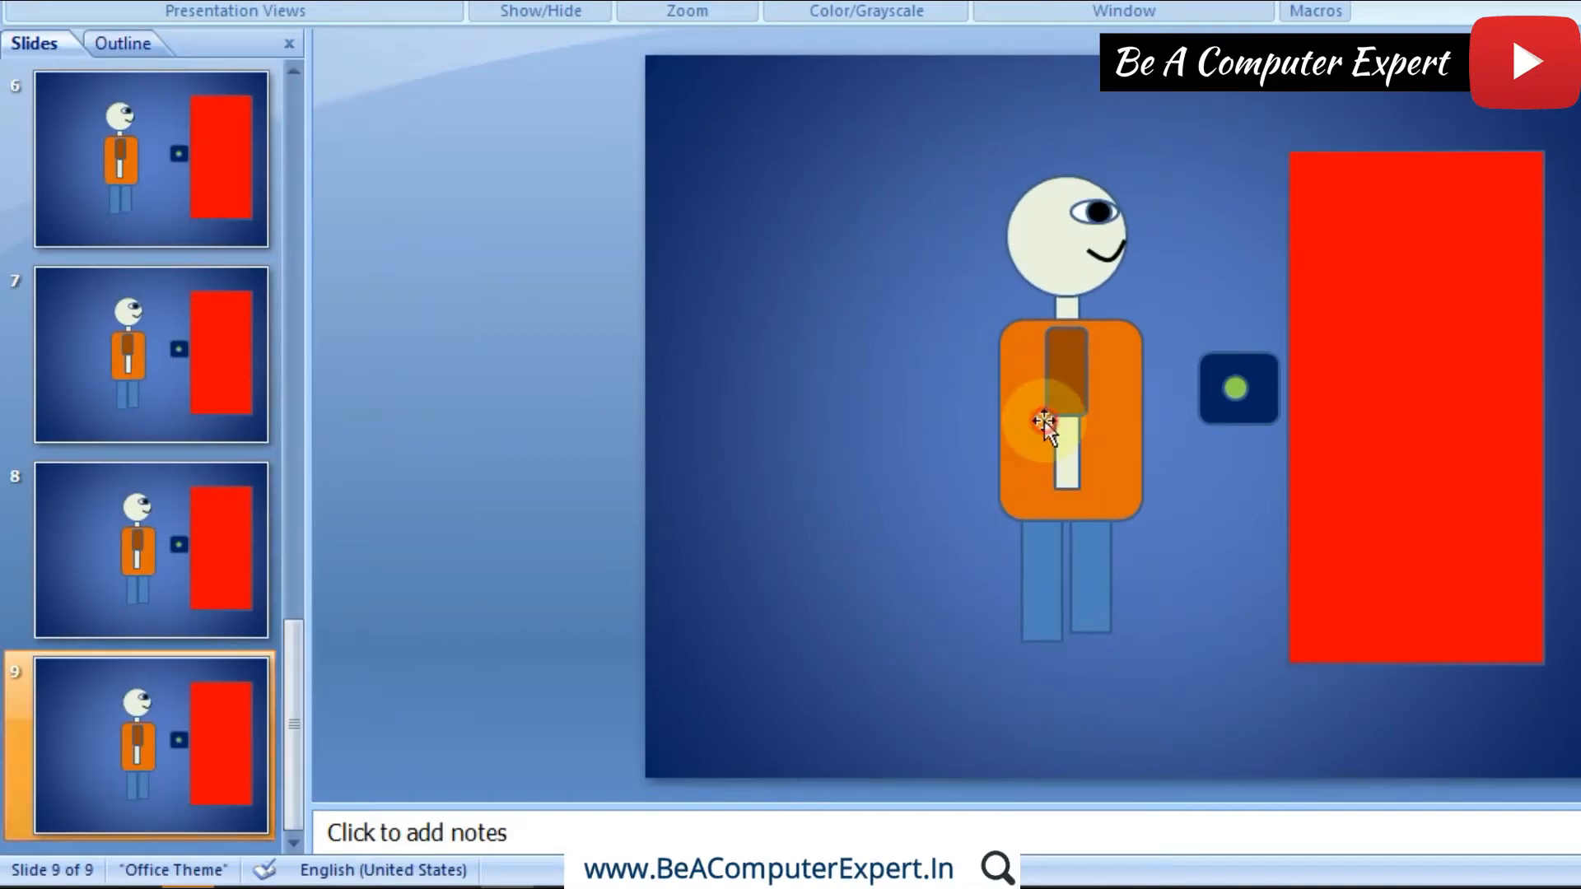
pyautogui.click(1044, 422)
pyautogui.press('Right')
pyautogui.press('Right')
pyautogui.press('Right')
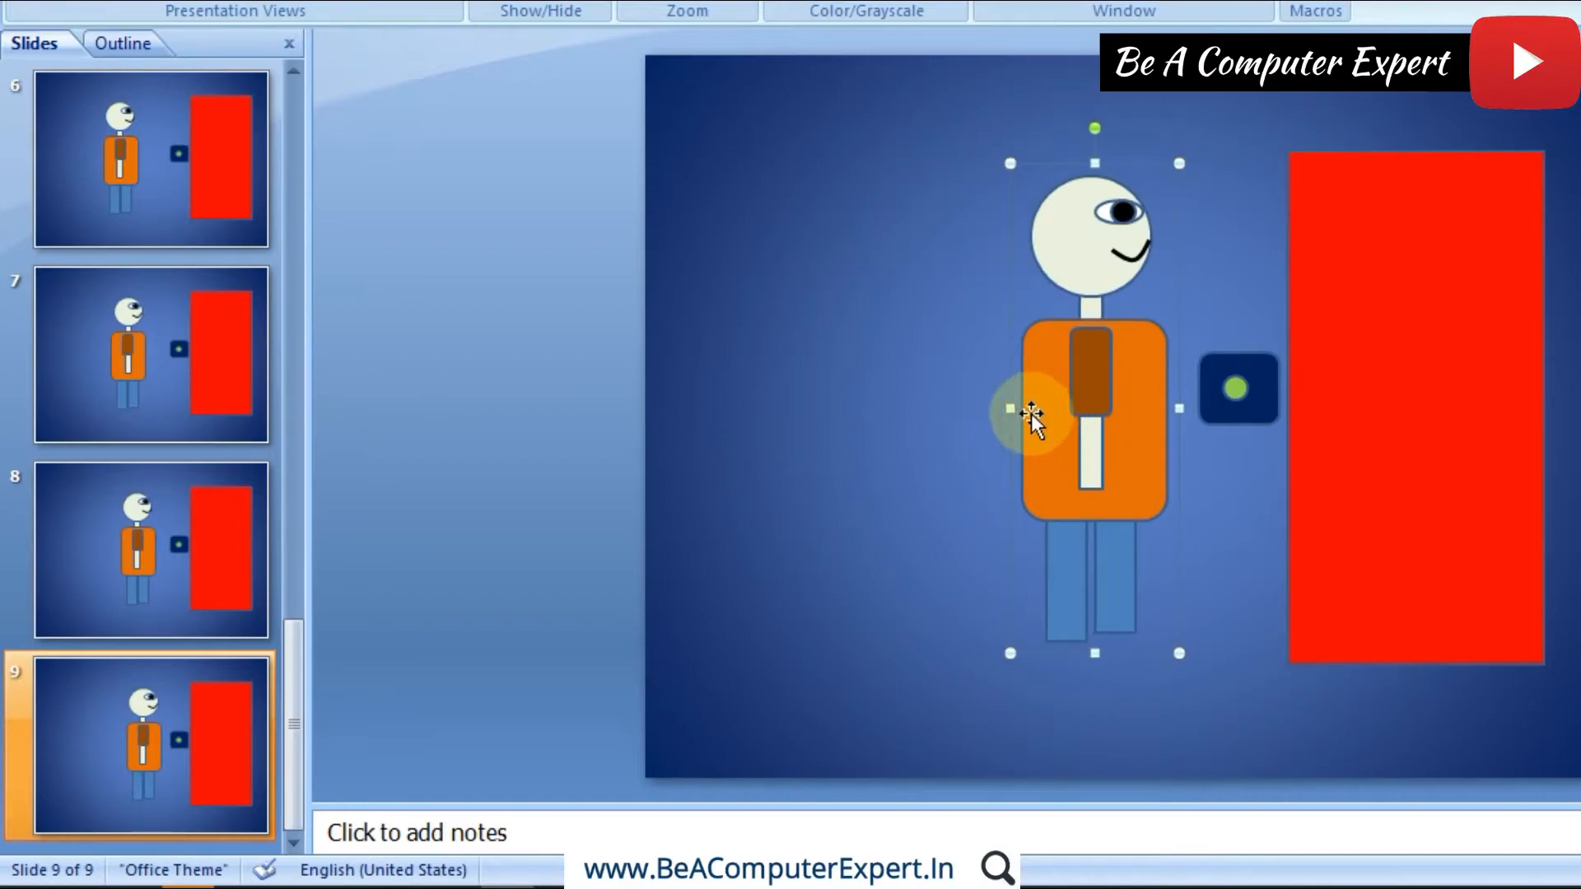
# Step: Duplicate slide 9 and ungroup the figure on slide 10 so its parts can be moved separately
pyautogui.rightClick(205, 700)
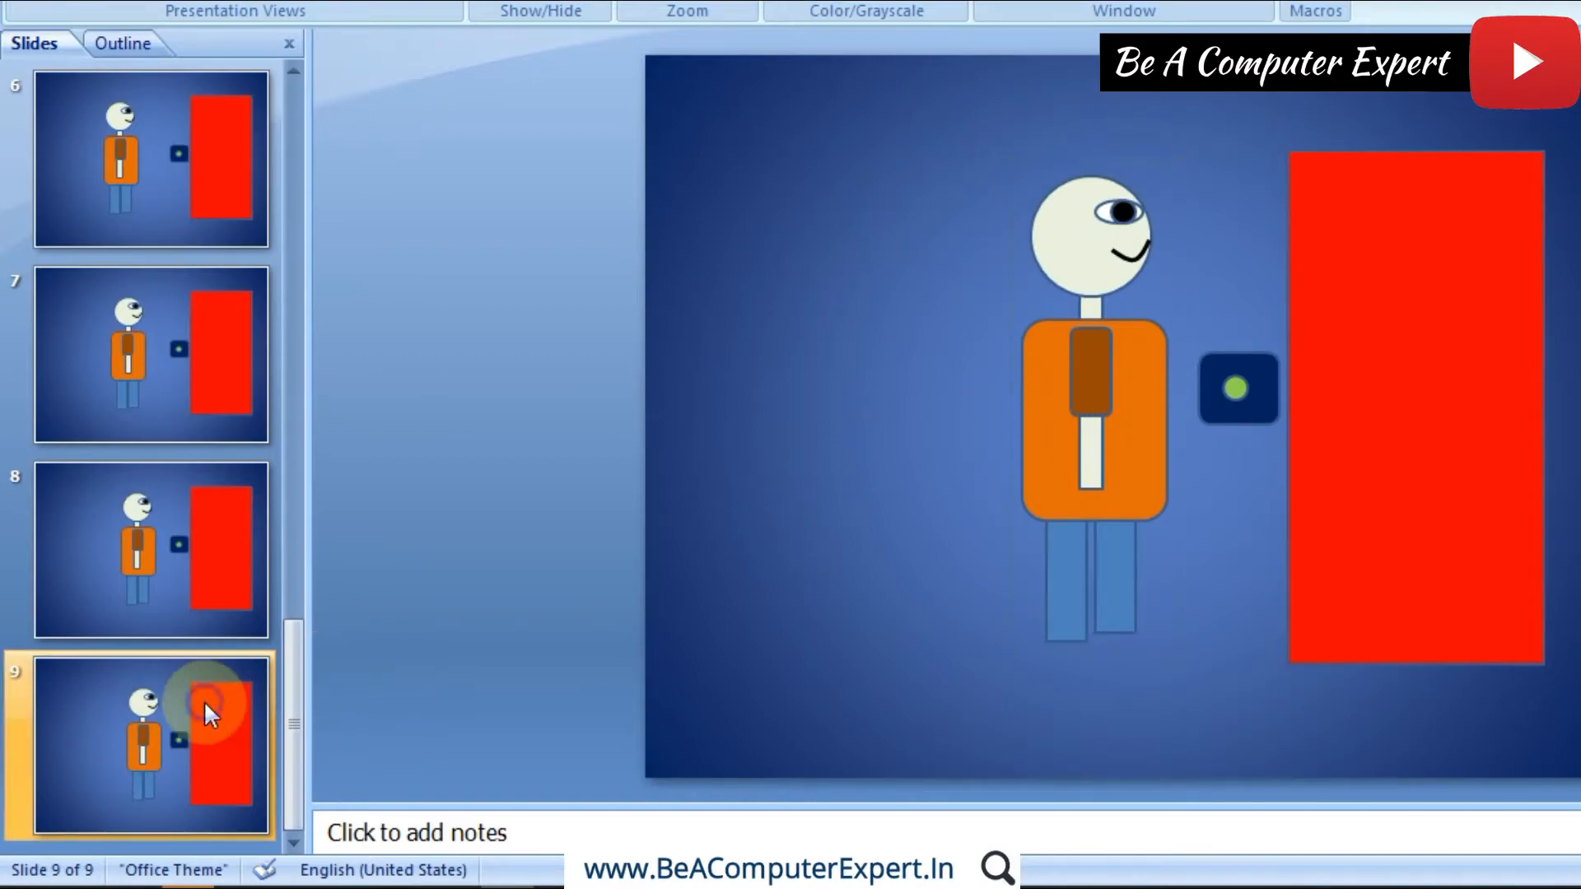
pyautogui.click(293, 423)
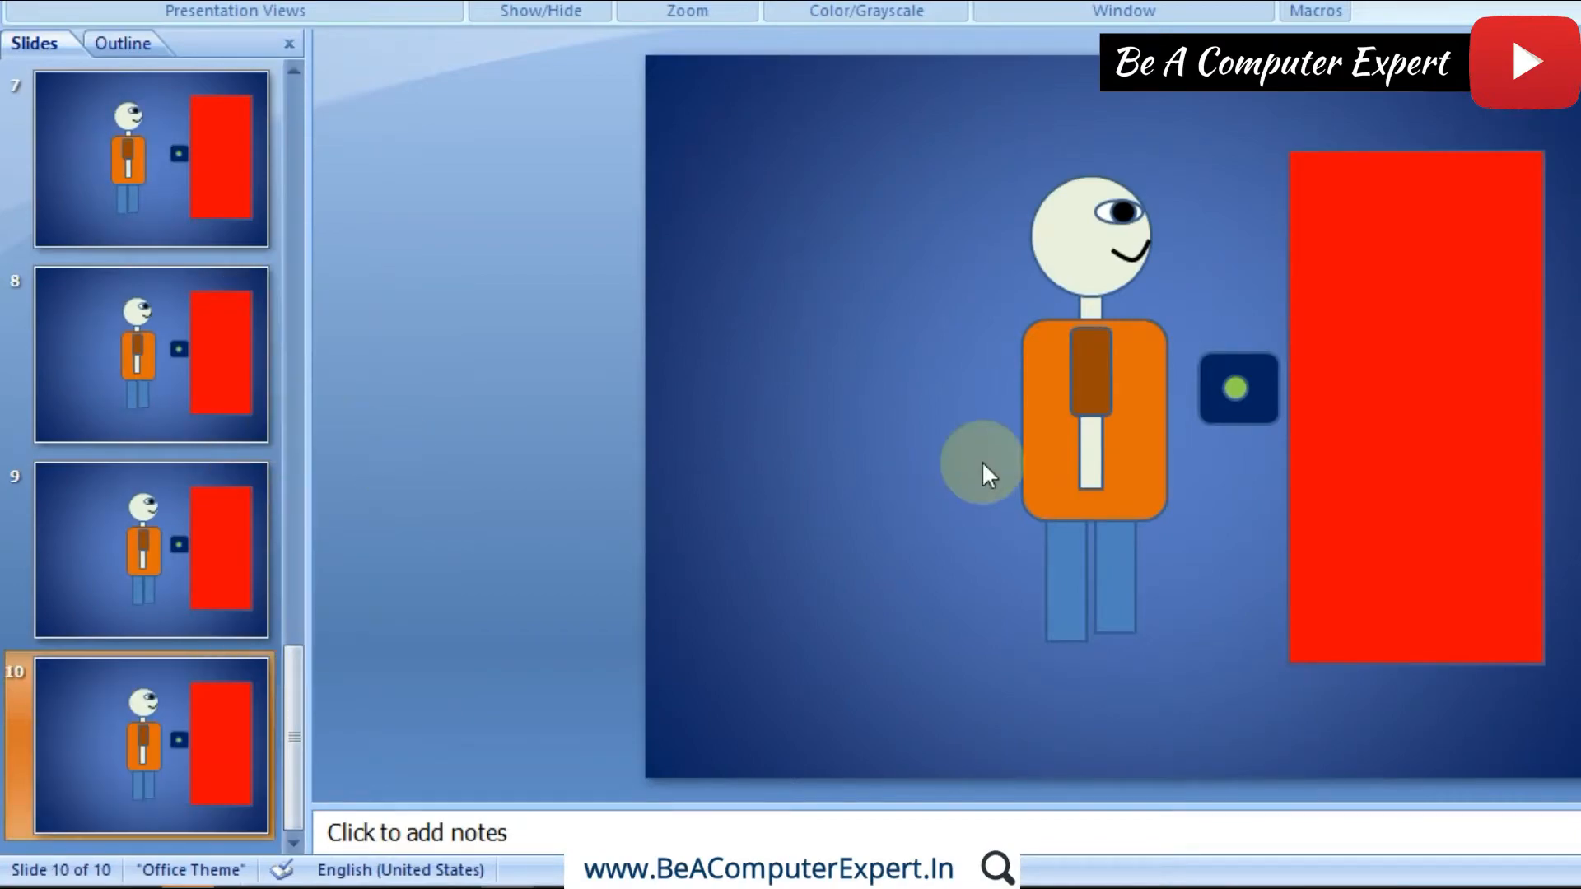
pyautogui.click(1127, 383)
pyautogui.rightClick(1128, 383)
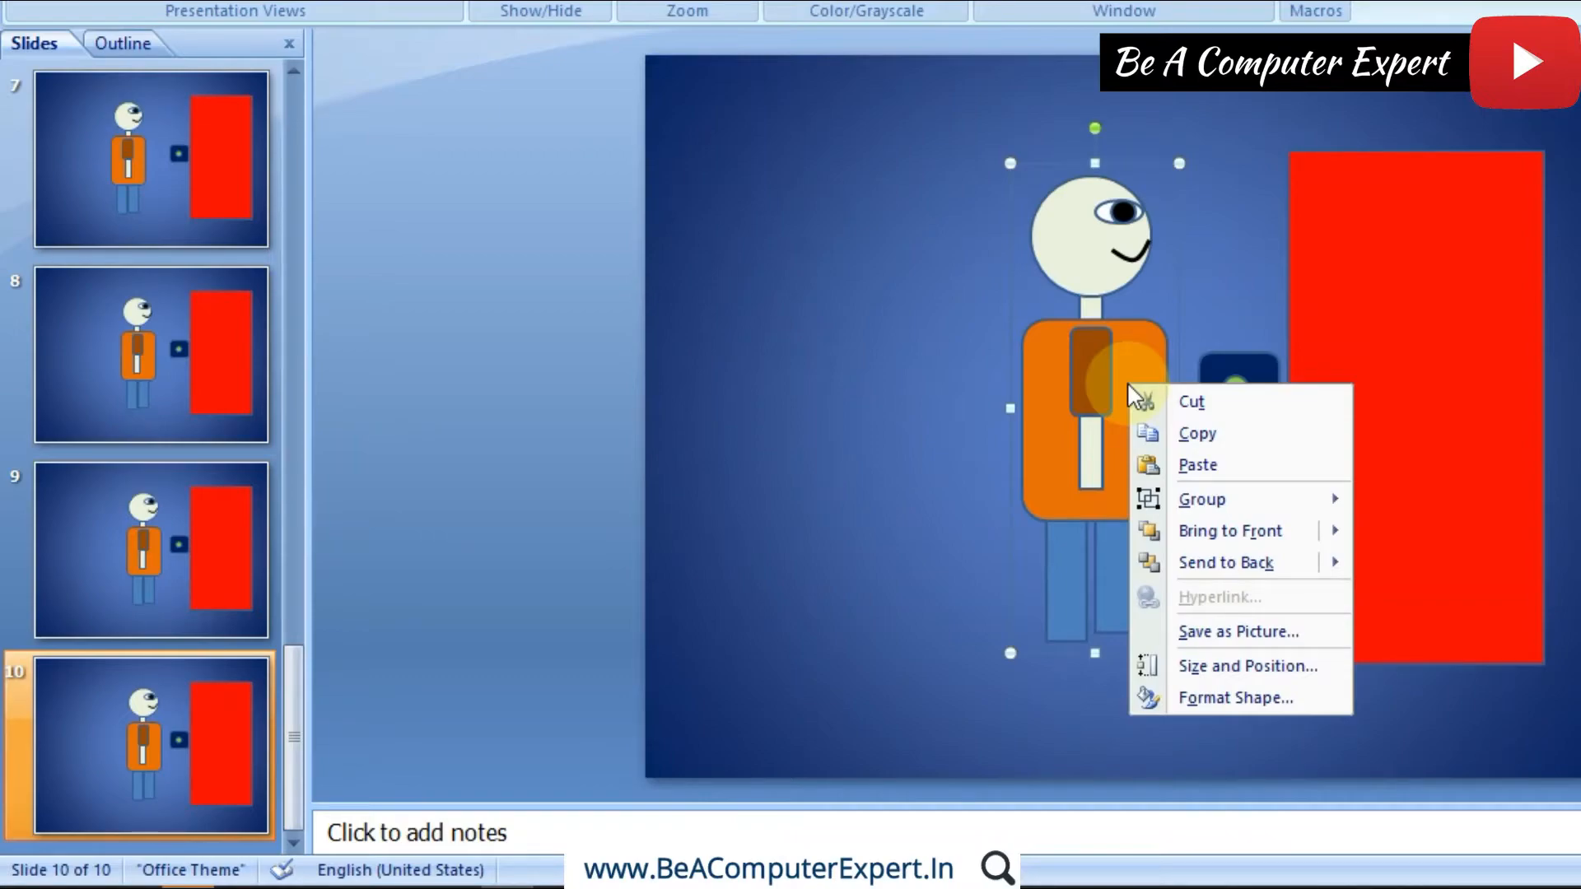
pyautogui.rightClick(1121, 327)
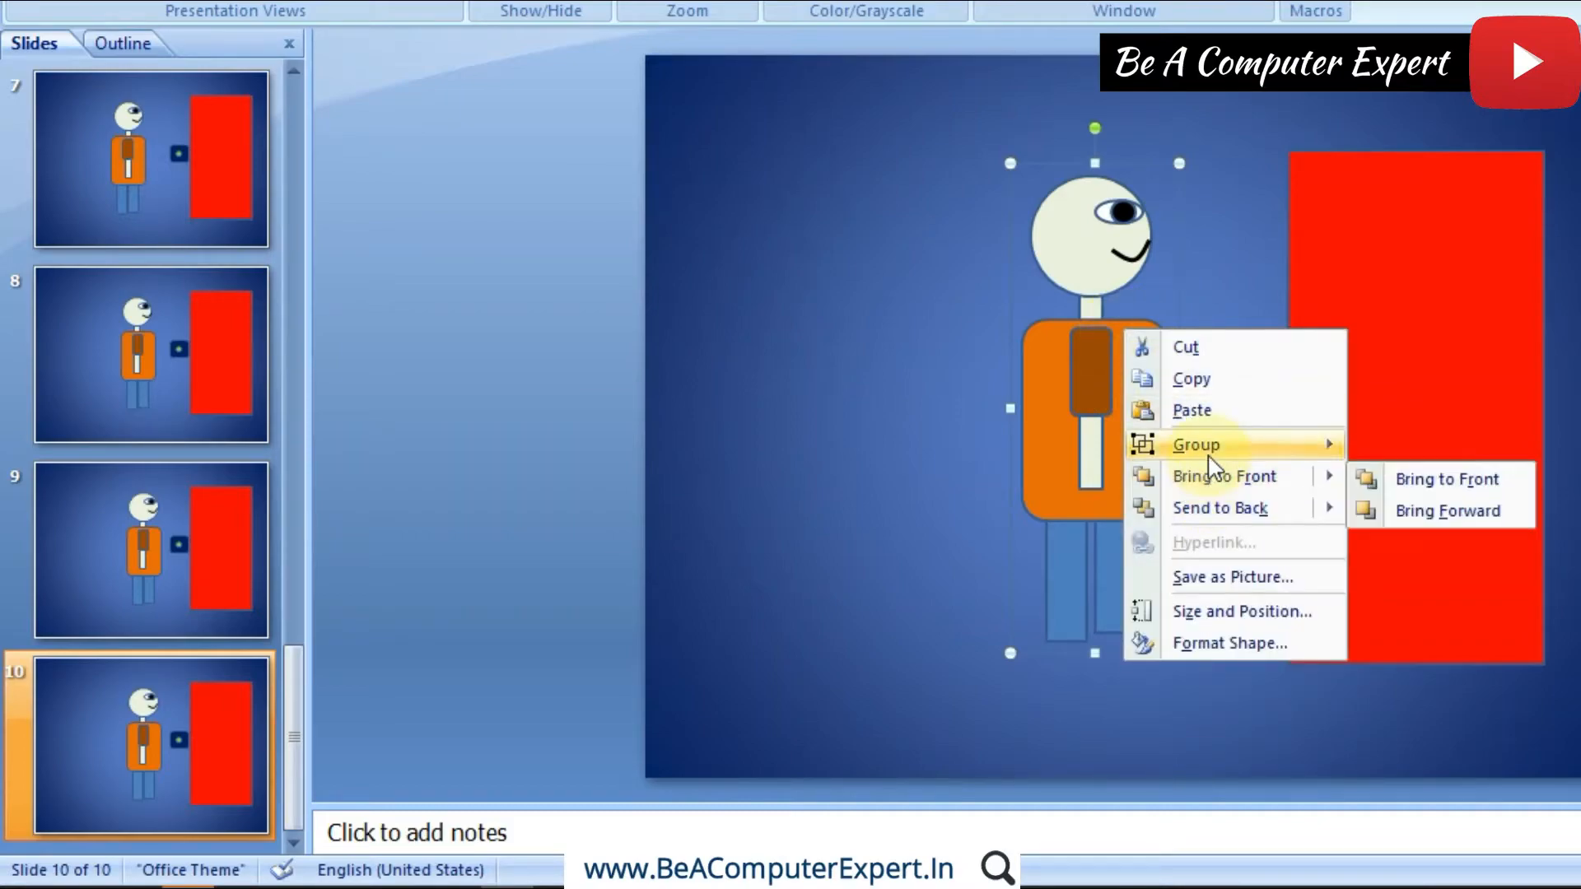
pyautogui.moveTo(1213, 466)
pyautogui.click(1425, 507)
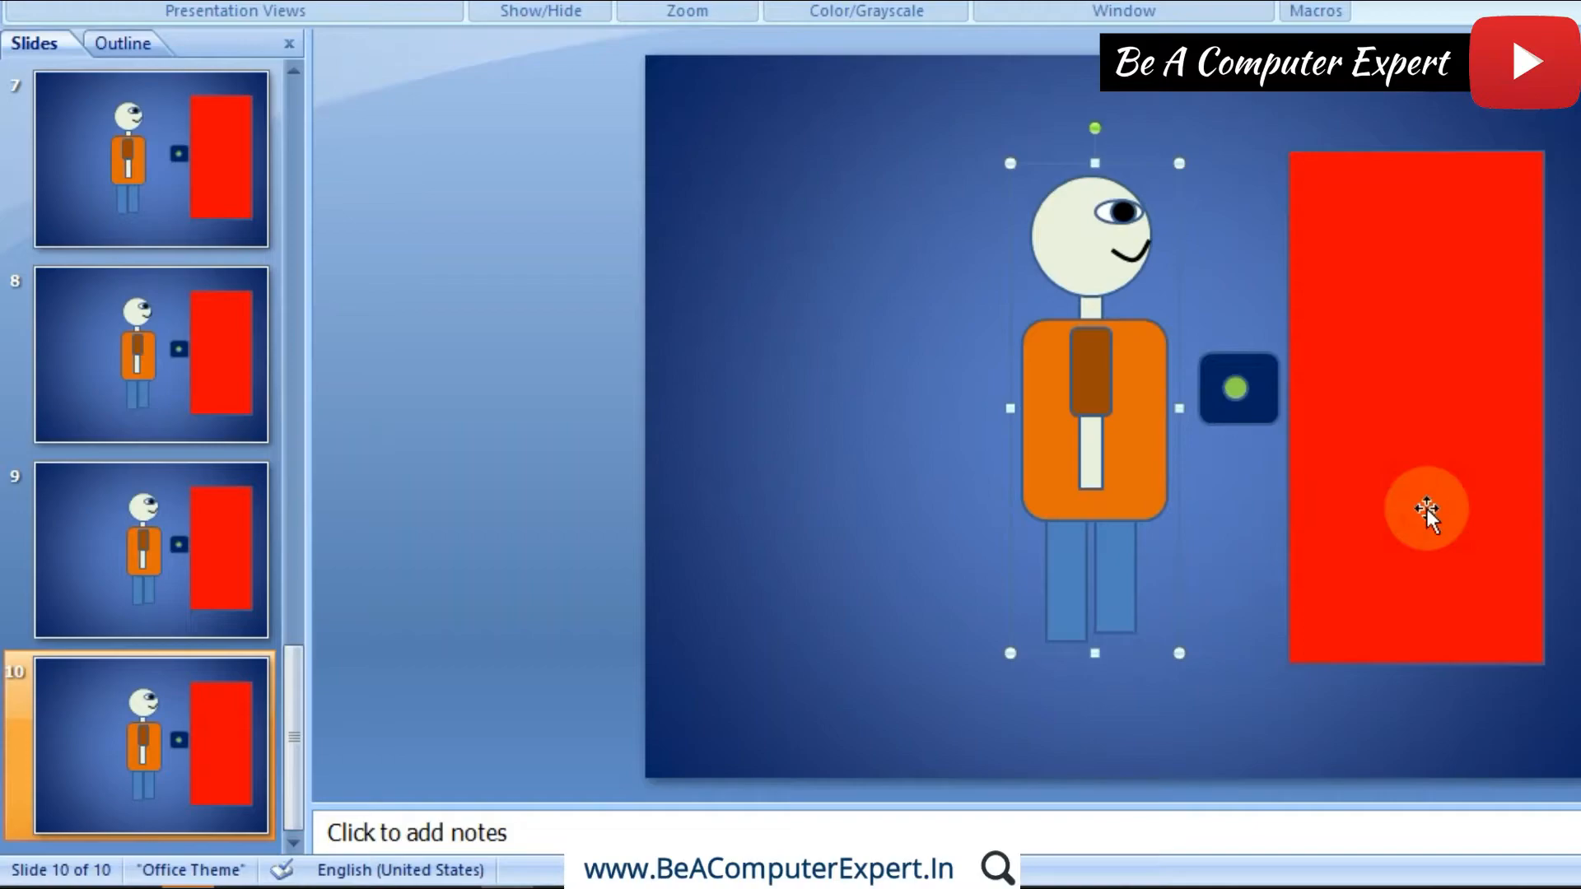
pyautogui.click(846, 475)
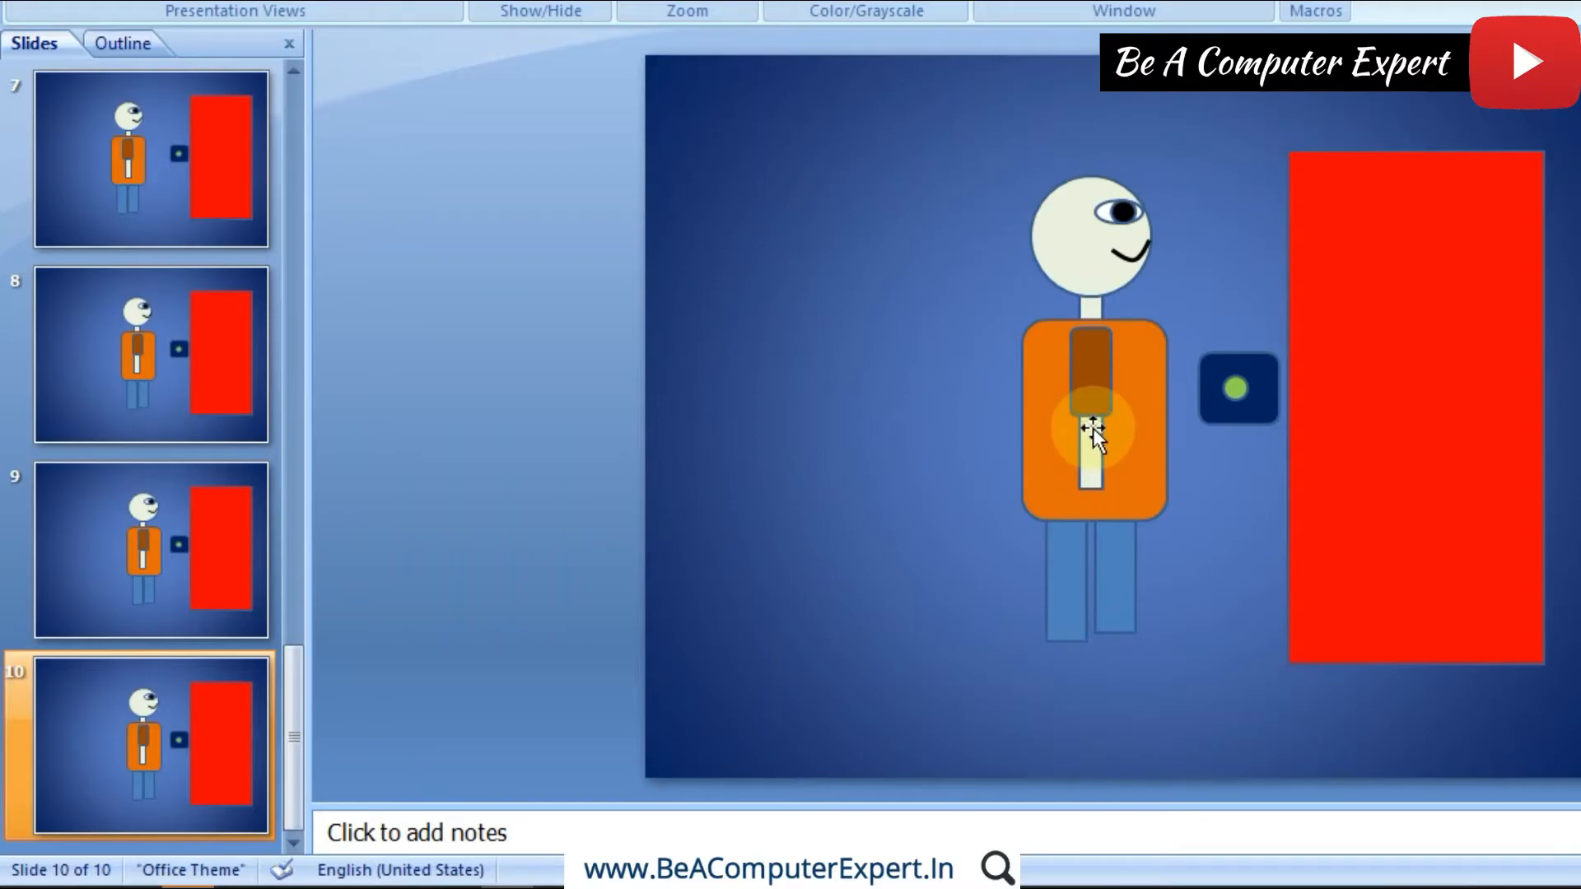
# Step: Rotate the arm on slide 10 slightly counterclockwise so the hand swings toward the door button, and move its upper end back to the shoulder
pyautogui.click(1094, 403)
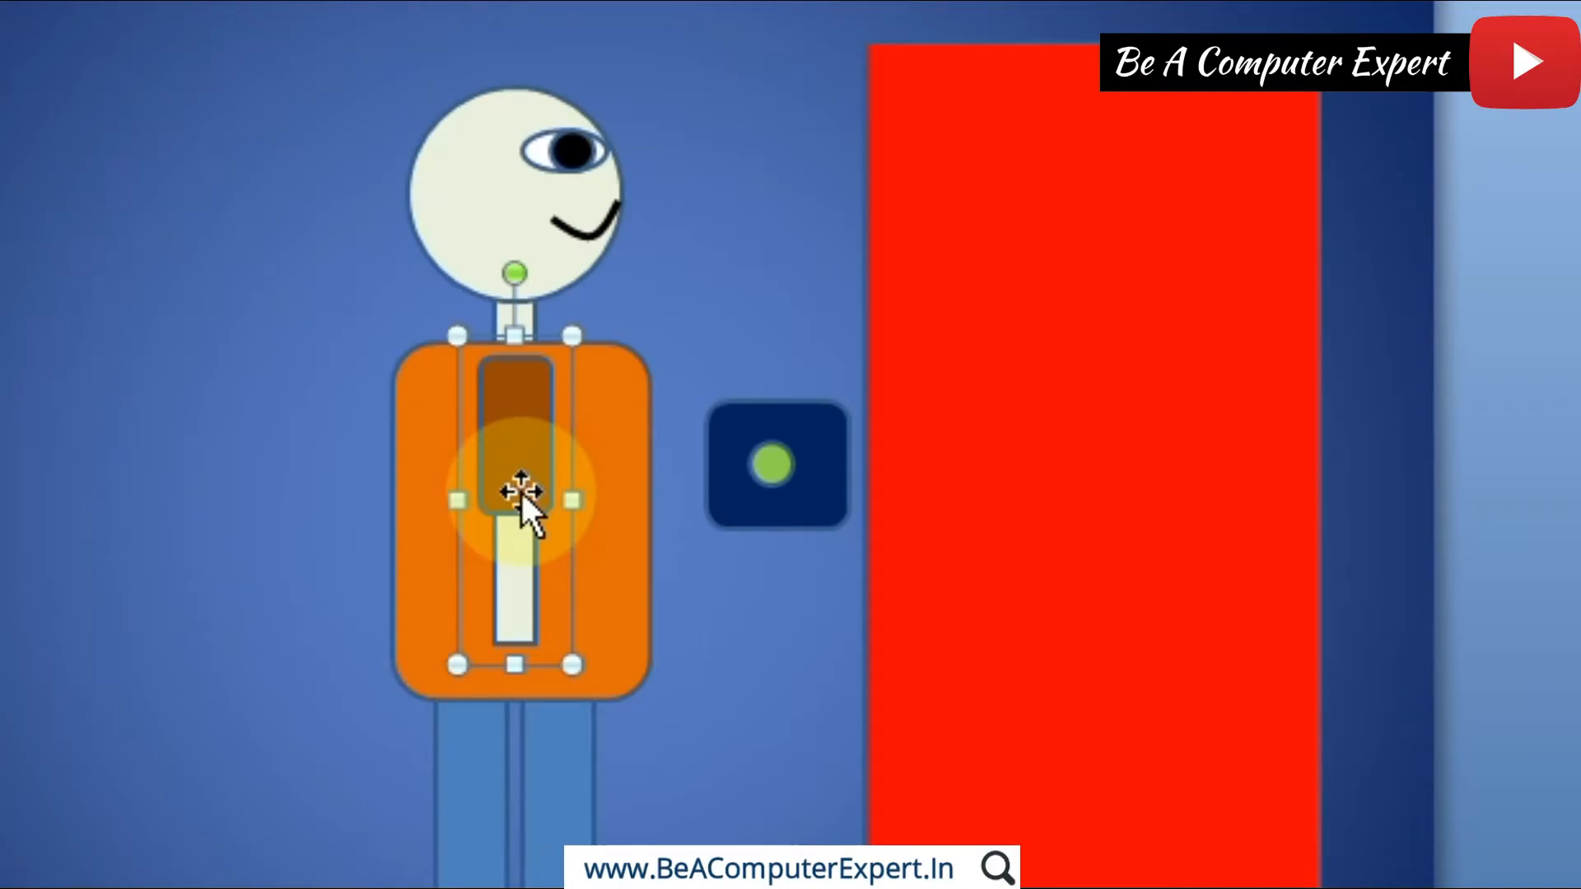
pyautogui.click(511, 269)
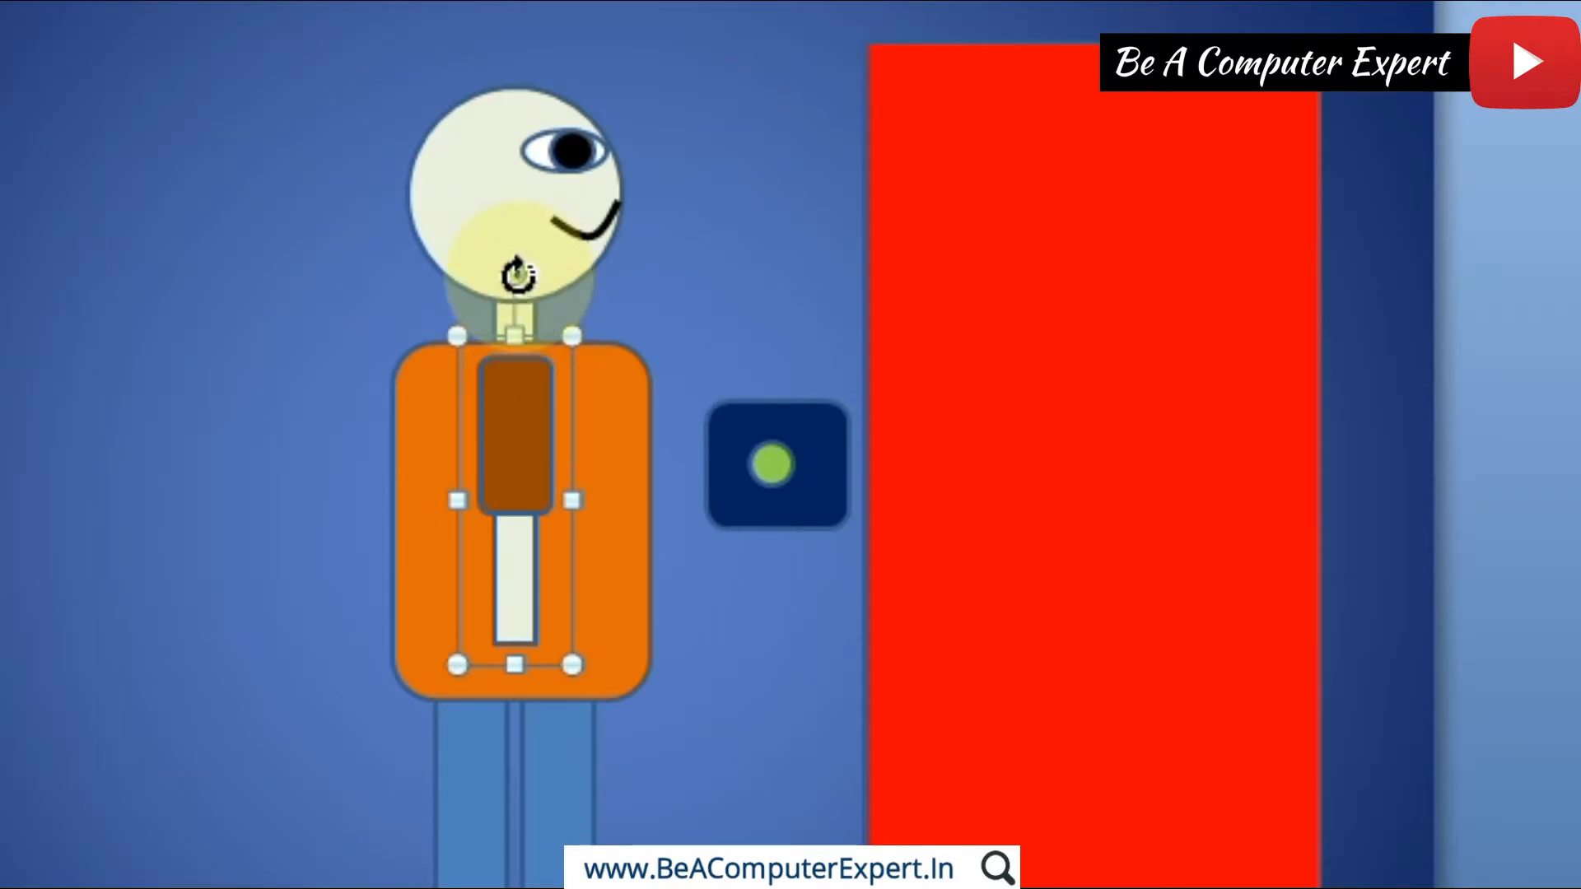
pyautogui.moveTo(518, 272); pyautogui.dragTo(431, 271)
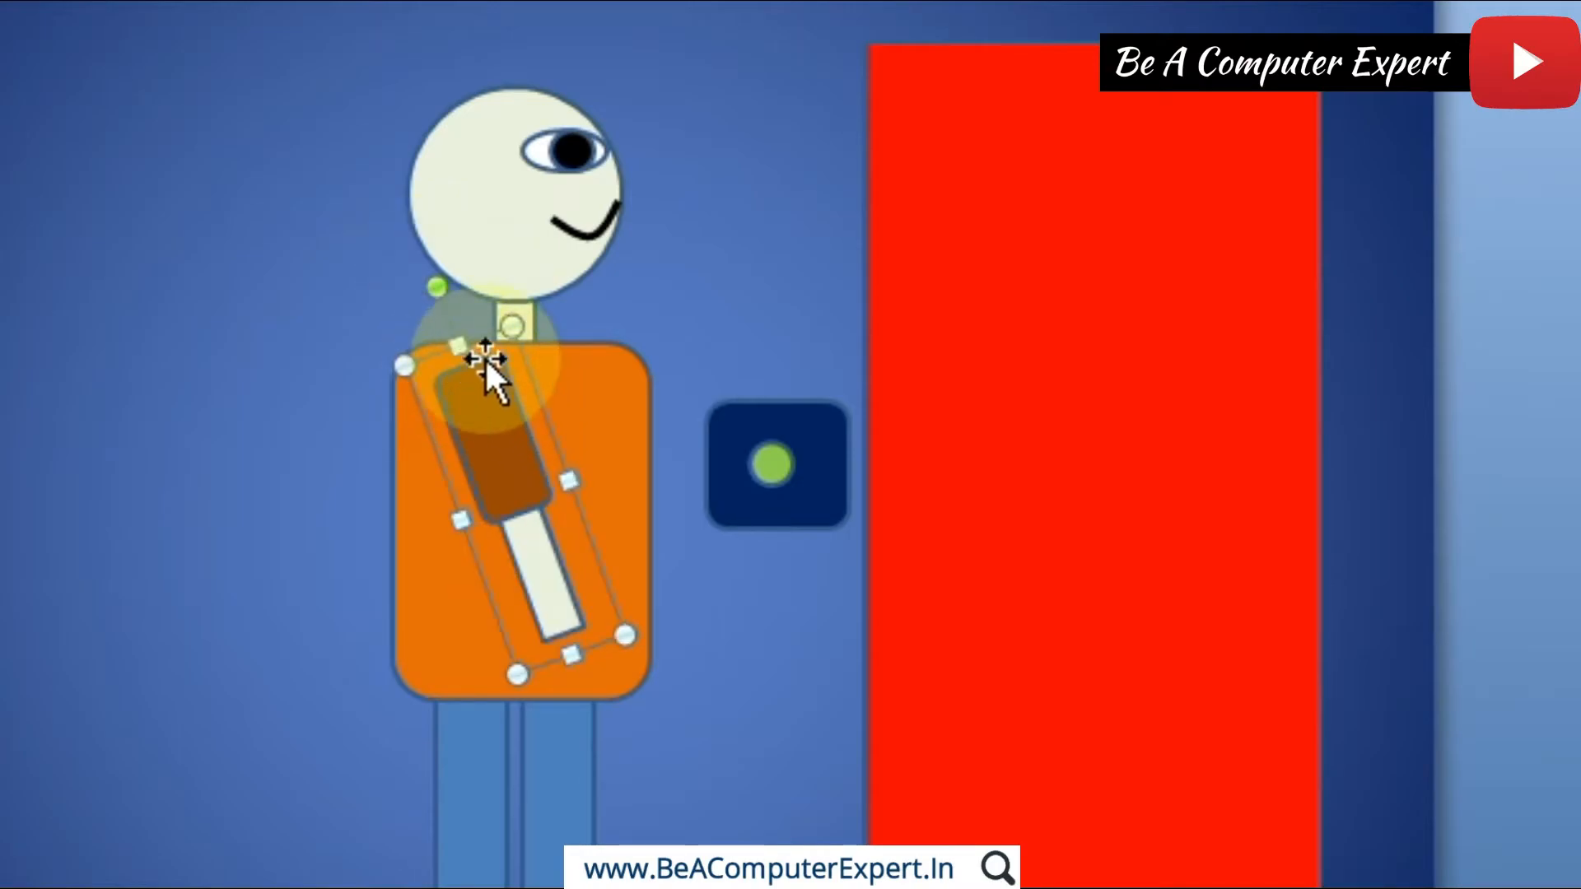
pyautogui.moveTo(479, 377); pyautogui.dragTo(512, 382)
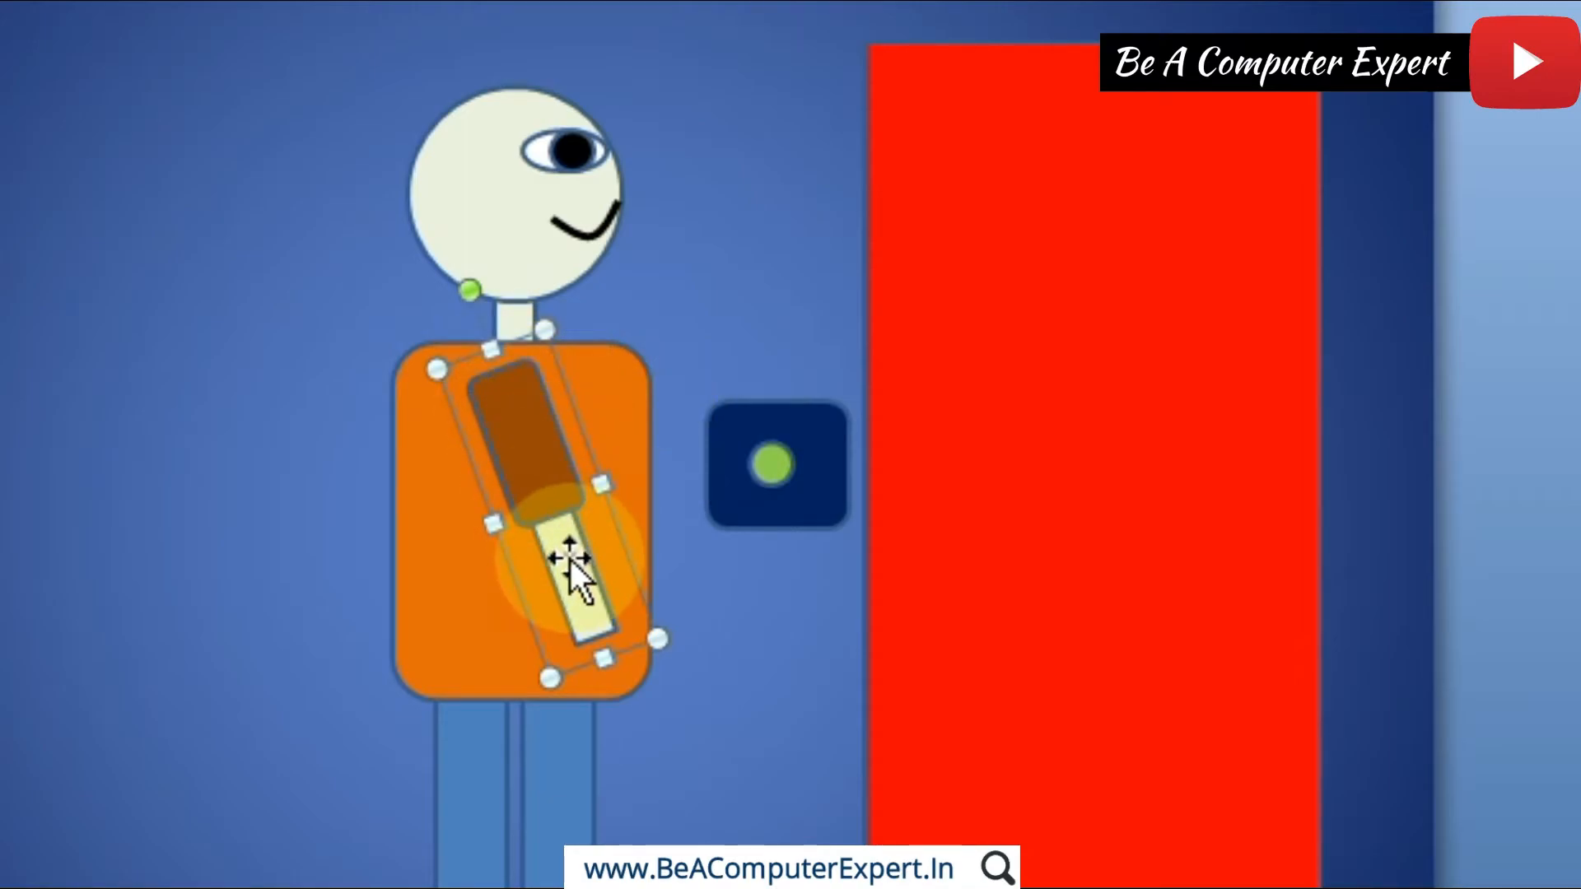
# Step: Duplicate slide 10, rotate the arm on slide 11 further counterclockwise toward the door button, and move its upper end back to the shoulder
pyautogui.click(196, 718)
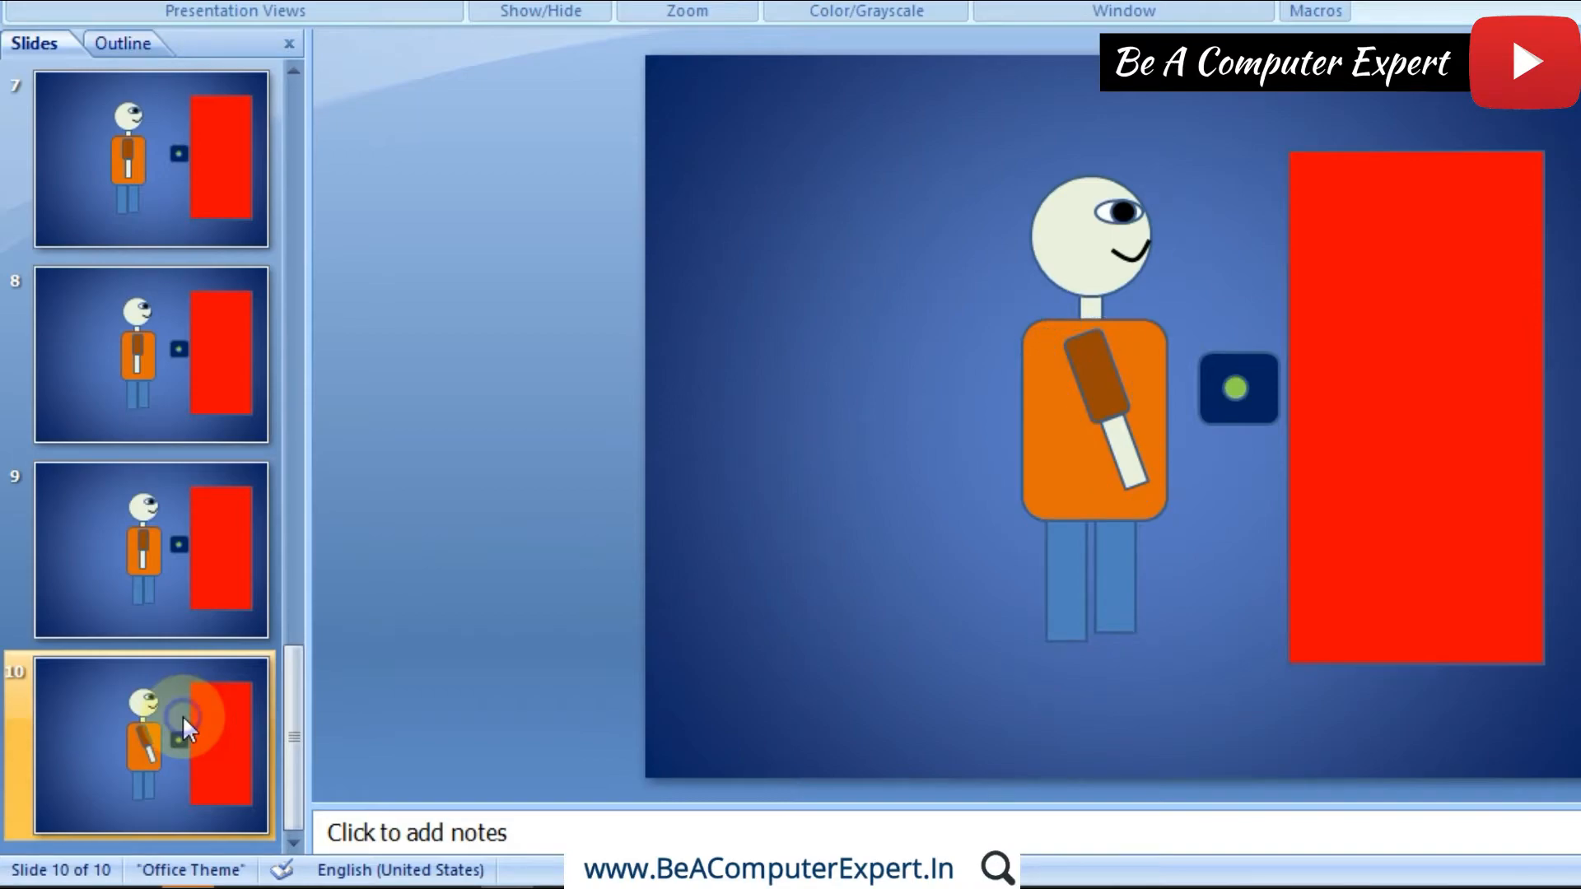
pyautogui.rightClick(181, 715)
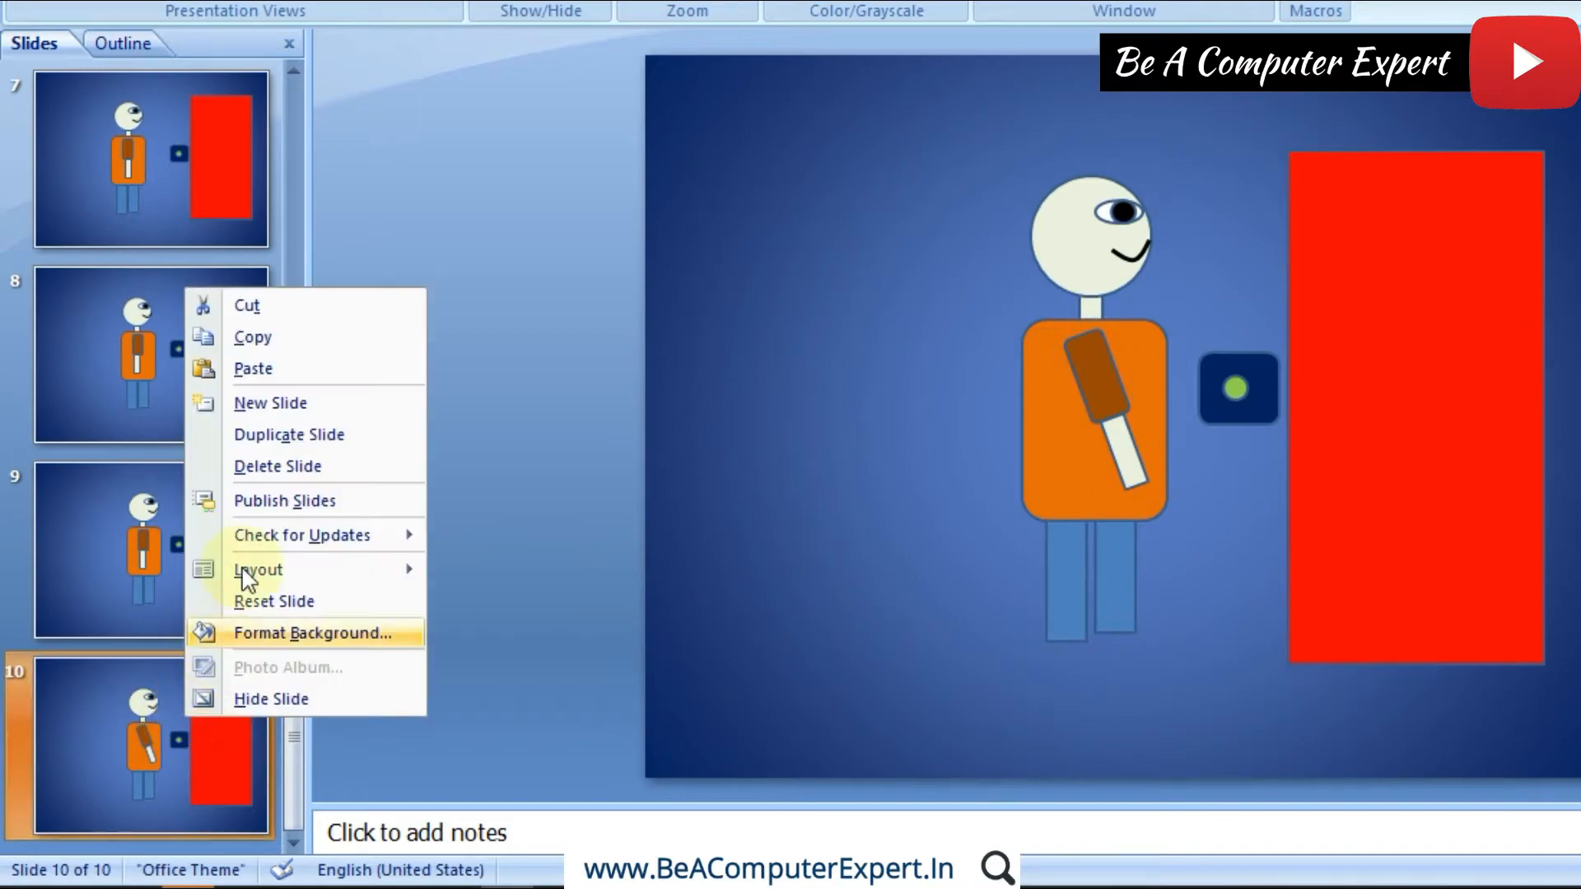
pyautogui.click(377, 432)
pyautogui.click(1080, 367)
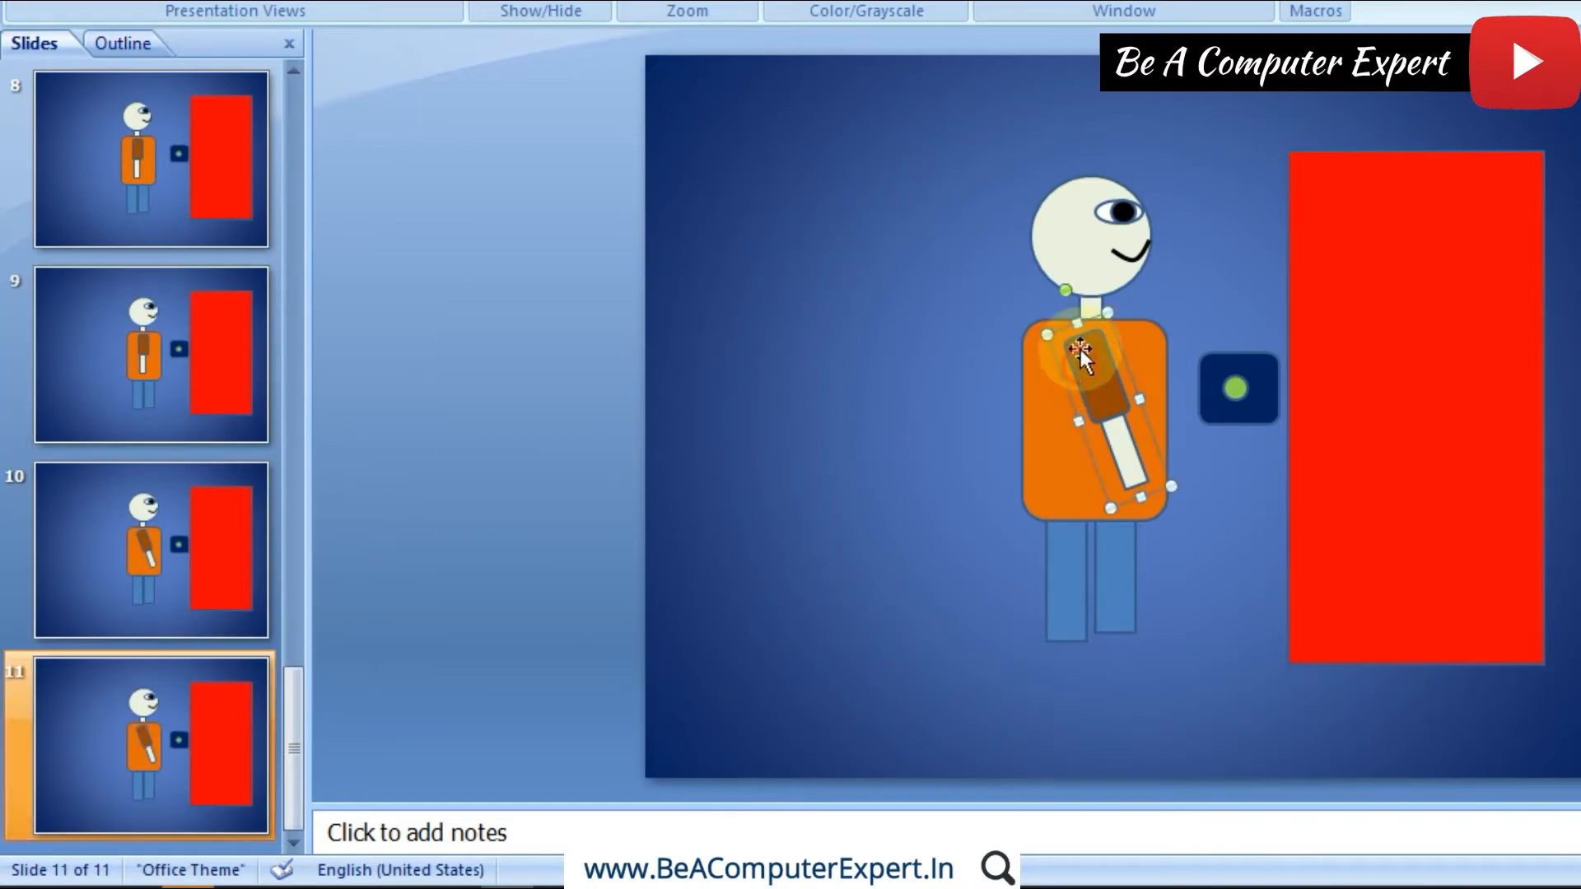
pyautogui.moveTo(1065, 290); pyautogui.dragTo(1035, 306)
pyautogui.moveTo(1070, 359); pyautogui.dragTo(1078, 354)
# Step: Duplicate slide 11 and rotate the arm on slide 12 counterclockwise until the hand reaches the lower edge of the door button, keeping it at the shoulder
pyautogui.rightClick(150, 726)
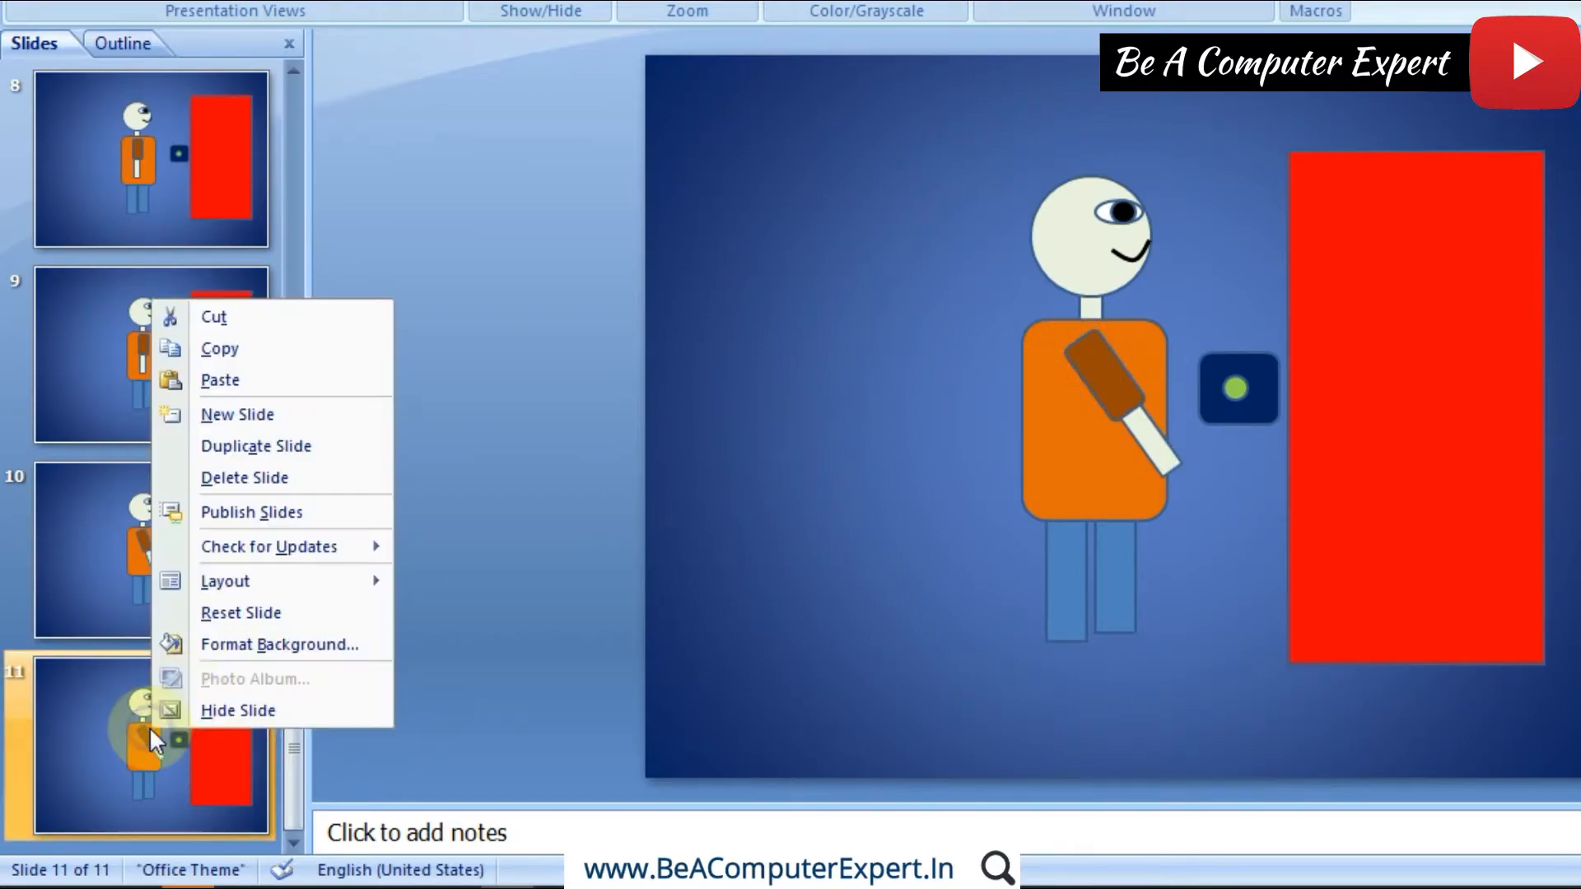
pyautogui.click(257, 445)
pyautogui.click(1094, 353)
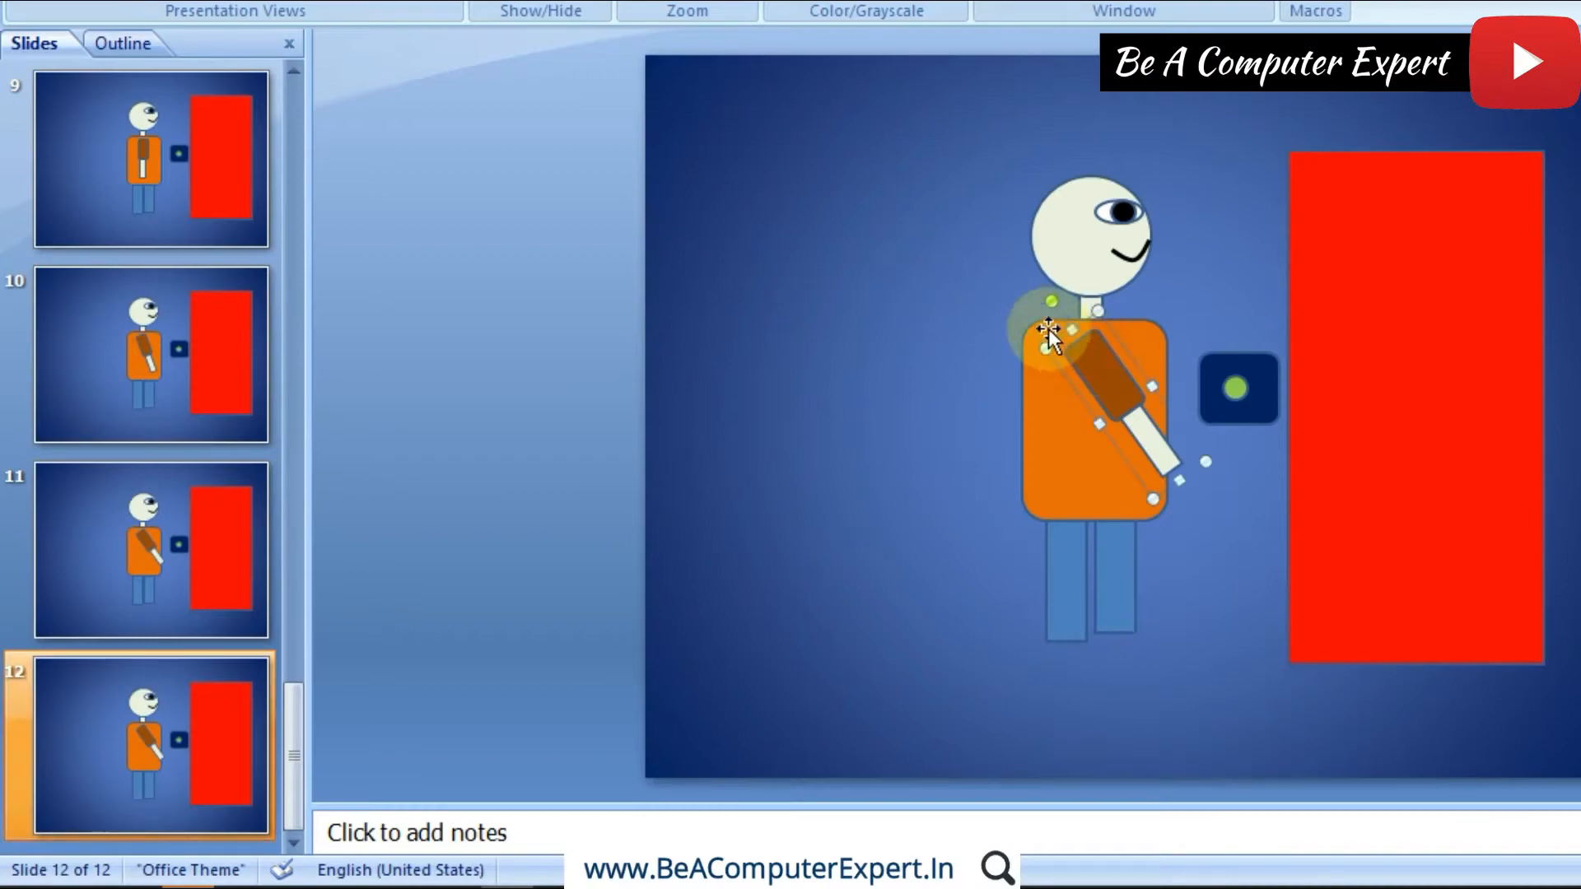
pyautogui.moveTo(1050, 303); pyautogui.dragTo(1085, 355)
pyautogui.click(1073, 383)
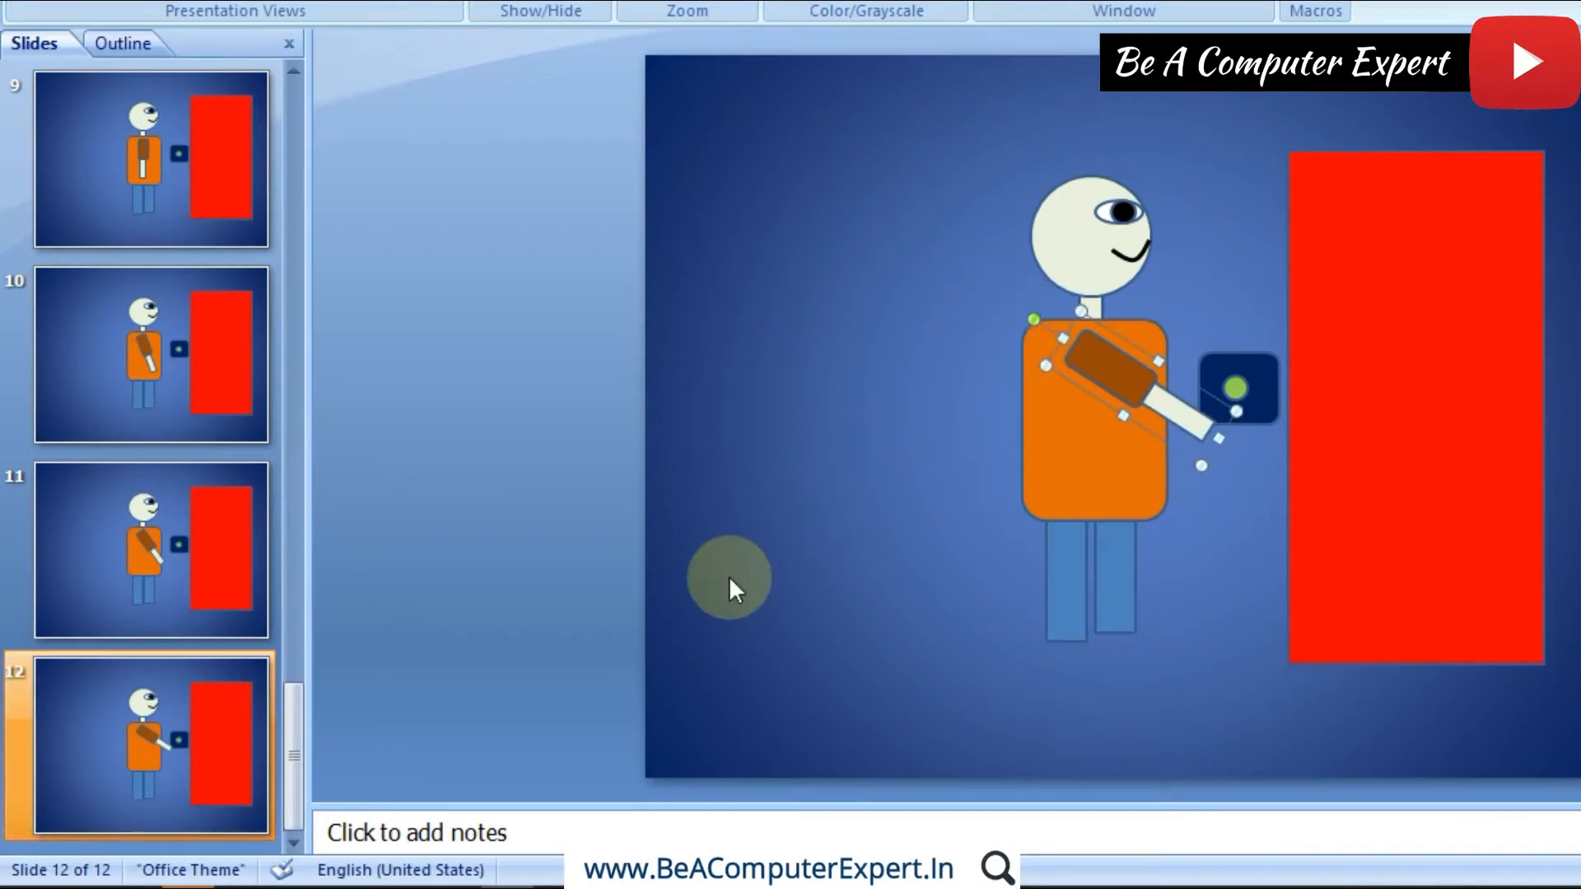
# Step: Duplicate slide 12, rotate the arm on slide 13 slightly counterclockwise, and shift it up so the hand touches the button's green circle
pyautogui.rightClick(178, 720)
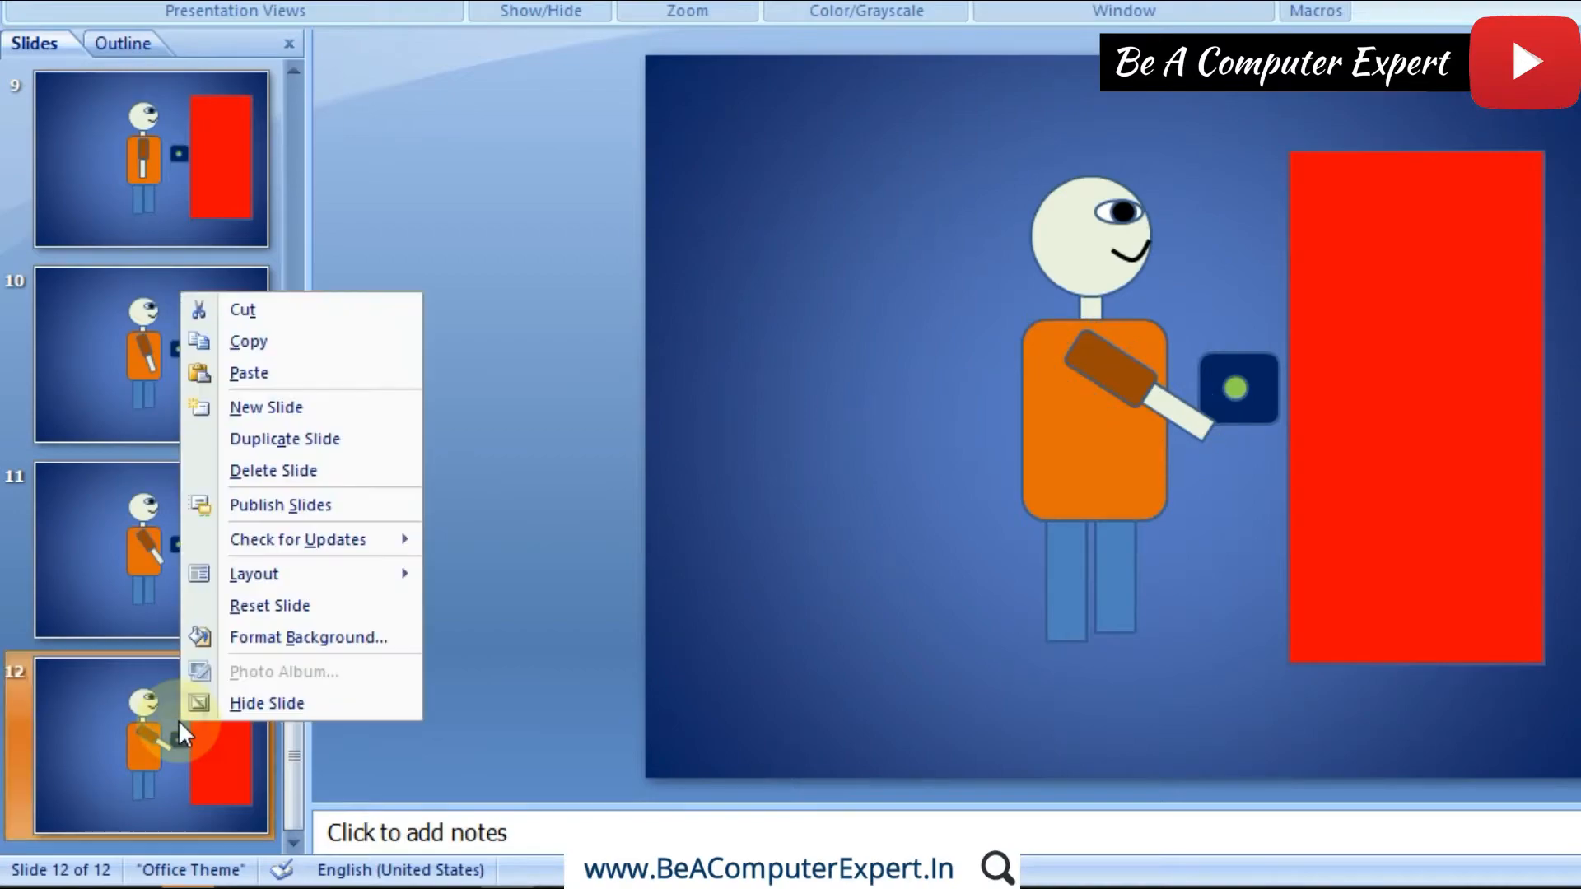
pyautogui.click(318, 439)
pyautogui.click(1078, 371)
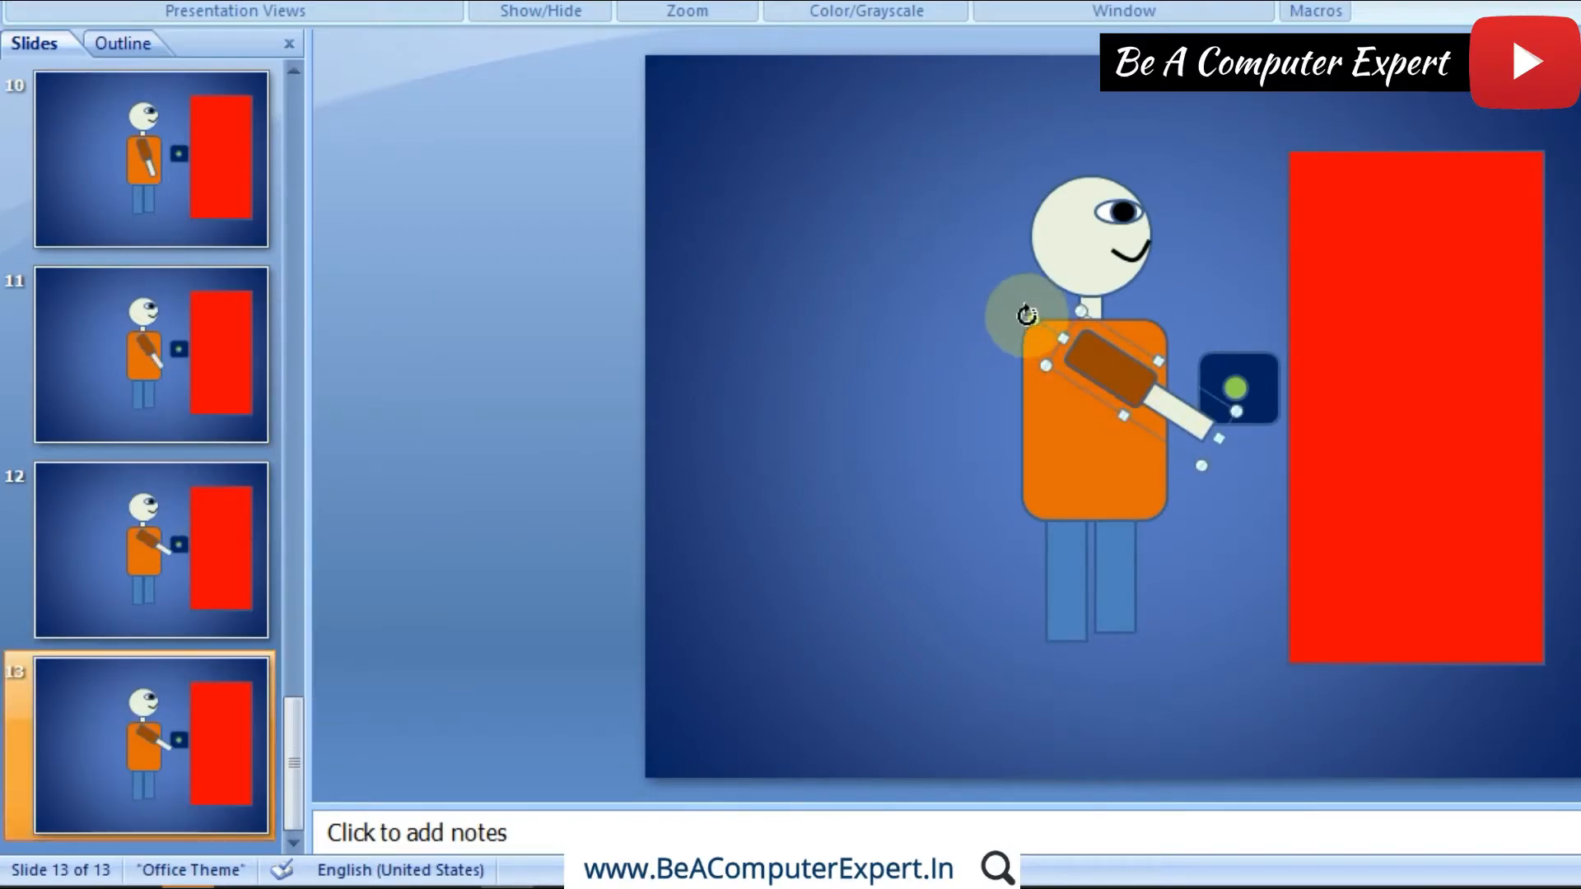
pyautogui.moveTo(1029, 316); pyautogui.dragTo(1025, 343)
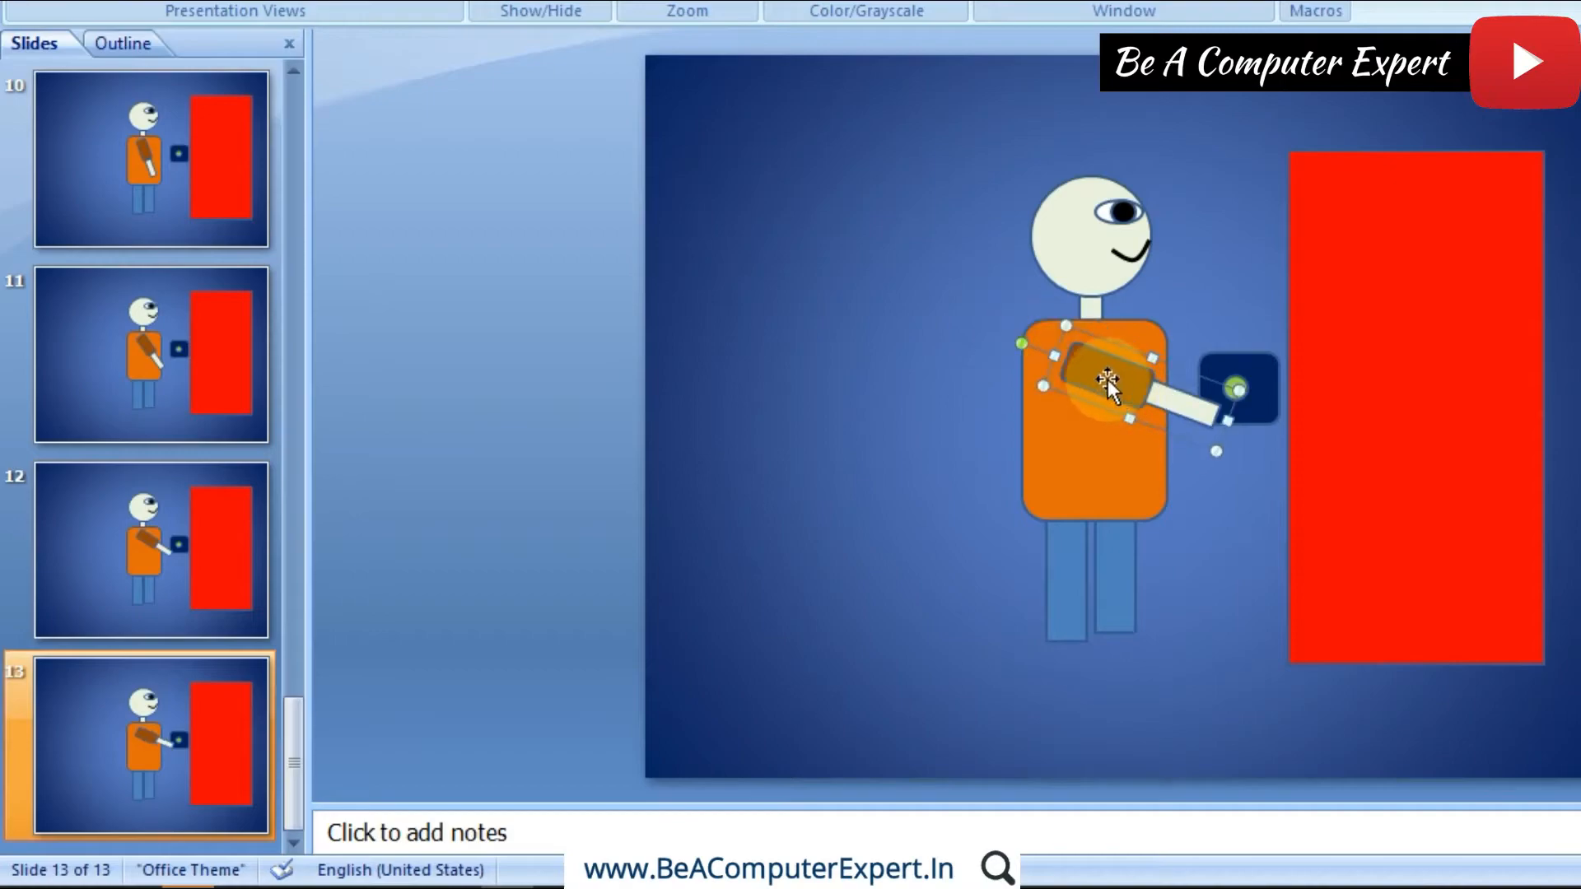
pyautogui.moveTo(1096, 380); pyautogui.dragTo(1102, 359)
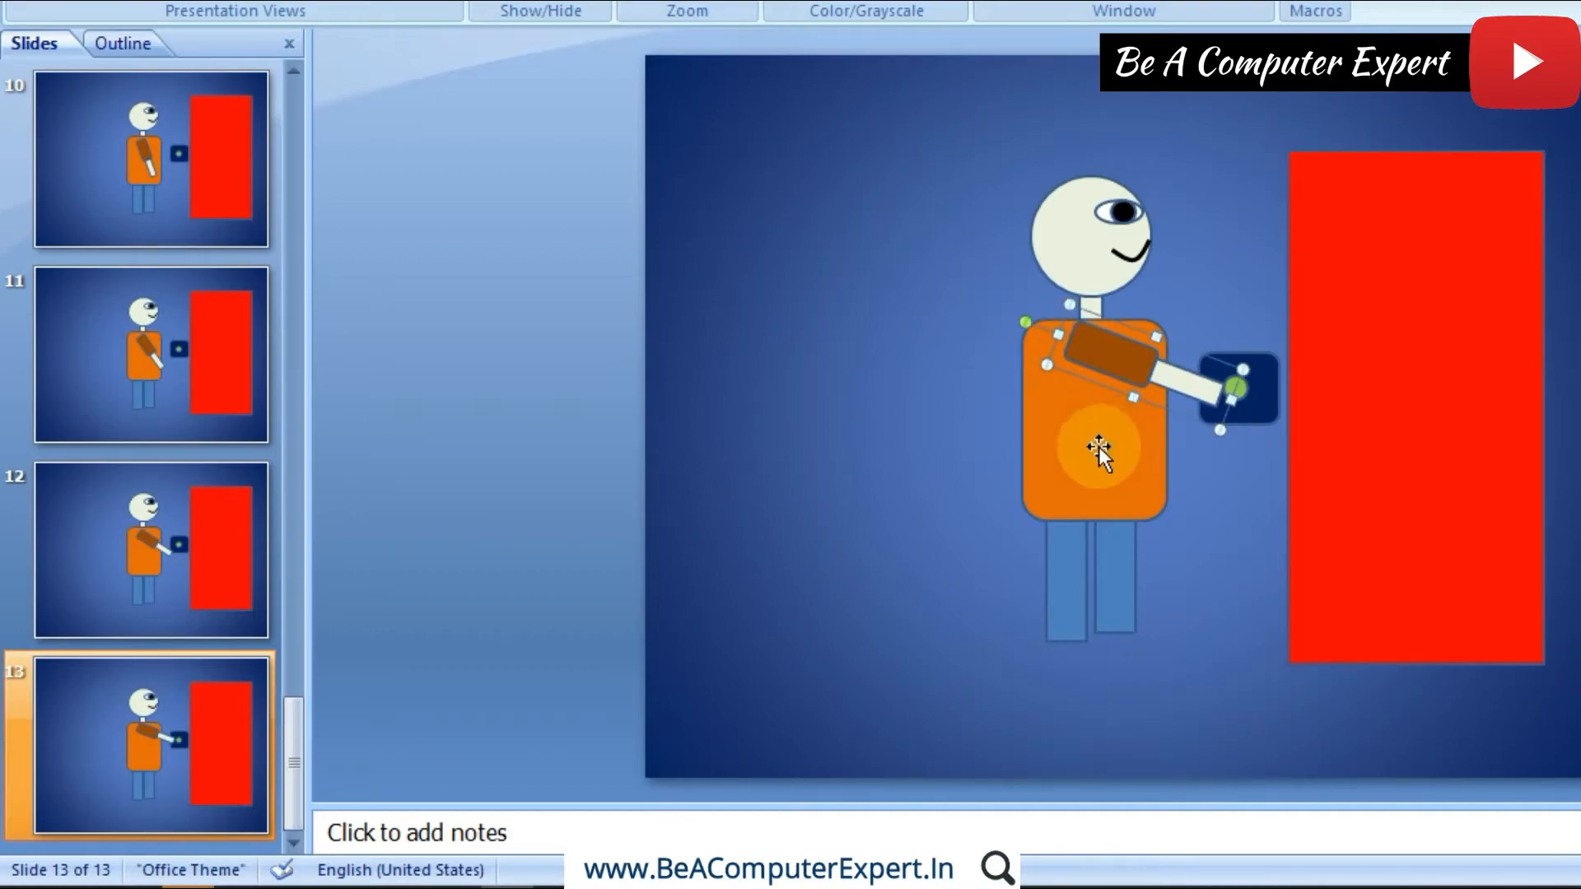
# Step: Duplicate slide 13 and stretch the arm on slide 14 a little longer so the hand overlaps the green circle as if pressing it
pyautogui.click(181, 765)
pyautogui.rightClick(181, 766)
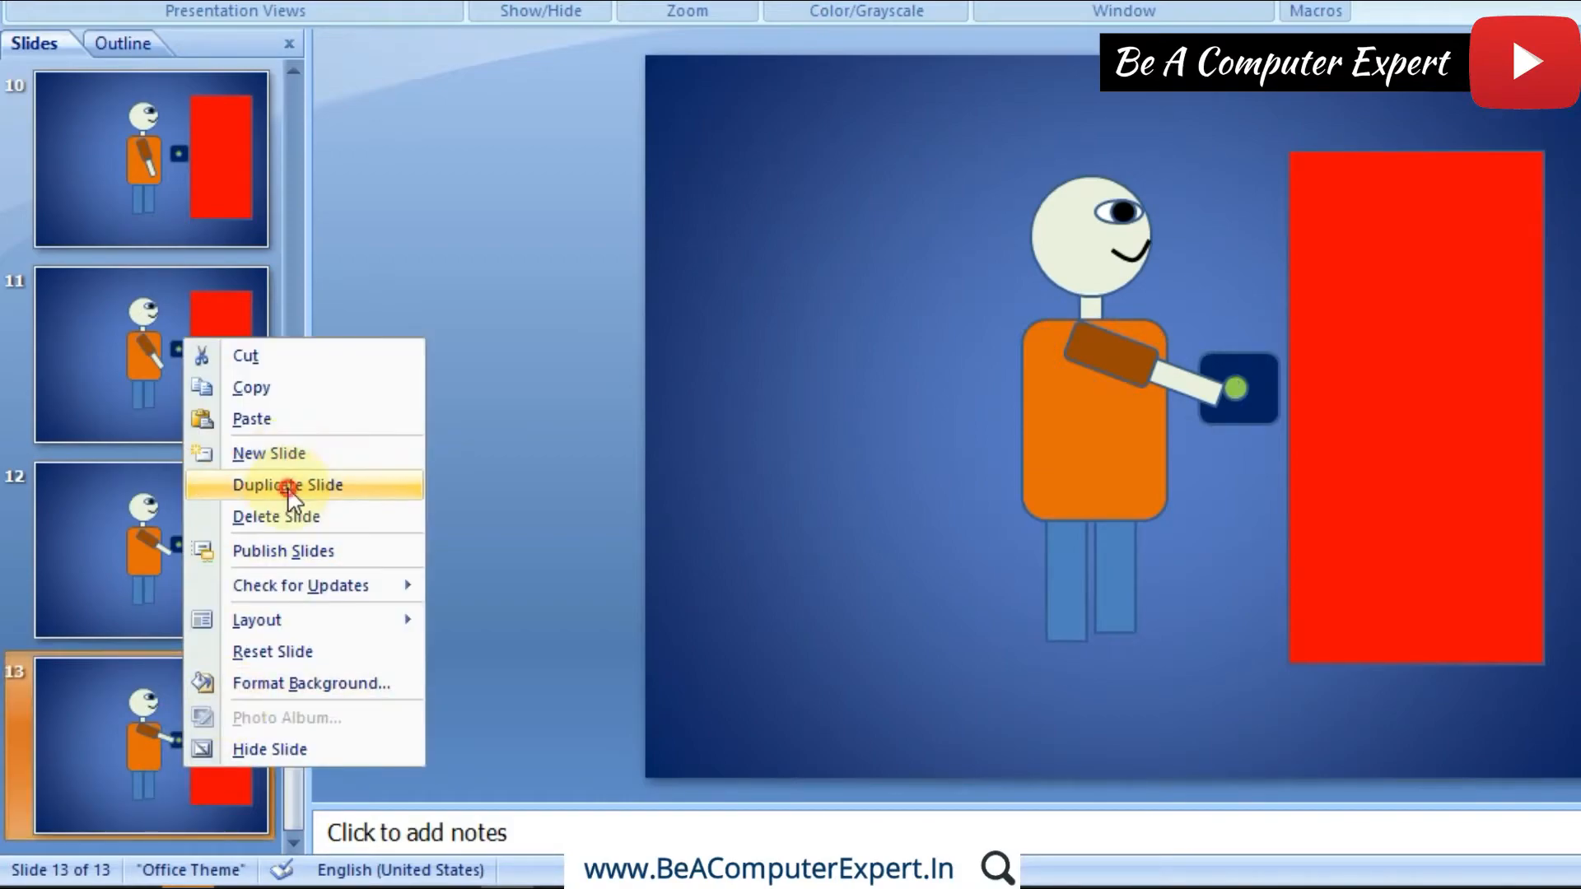
pyautogui.click(246, 483)
pyautogui.click(1122, 374)
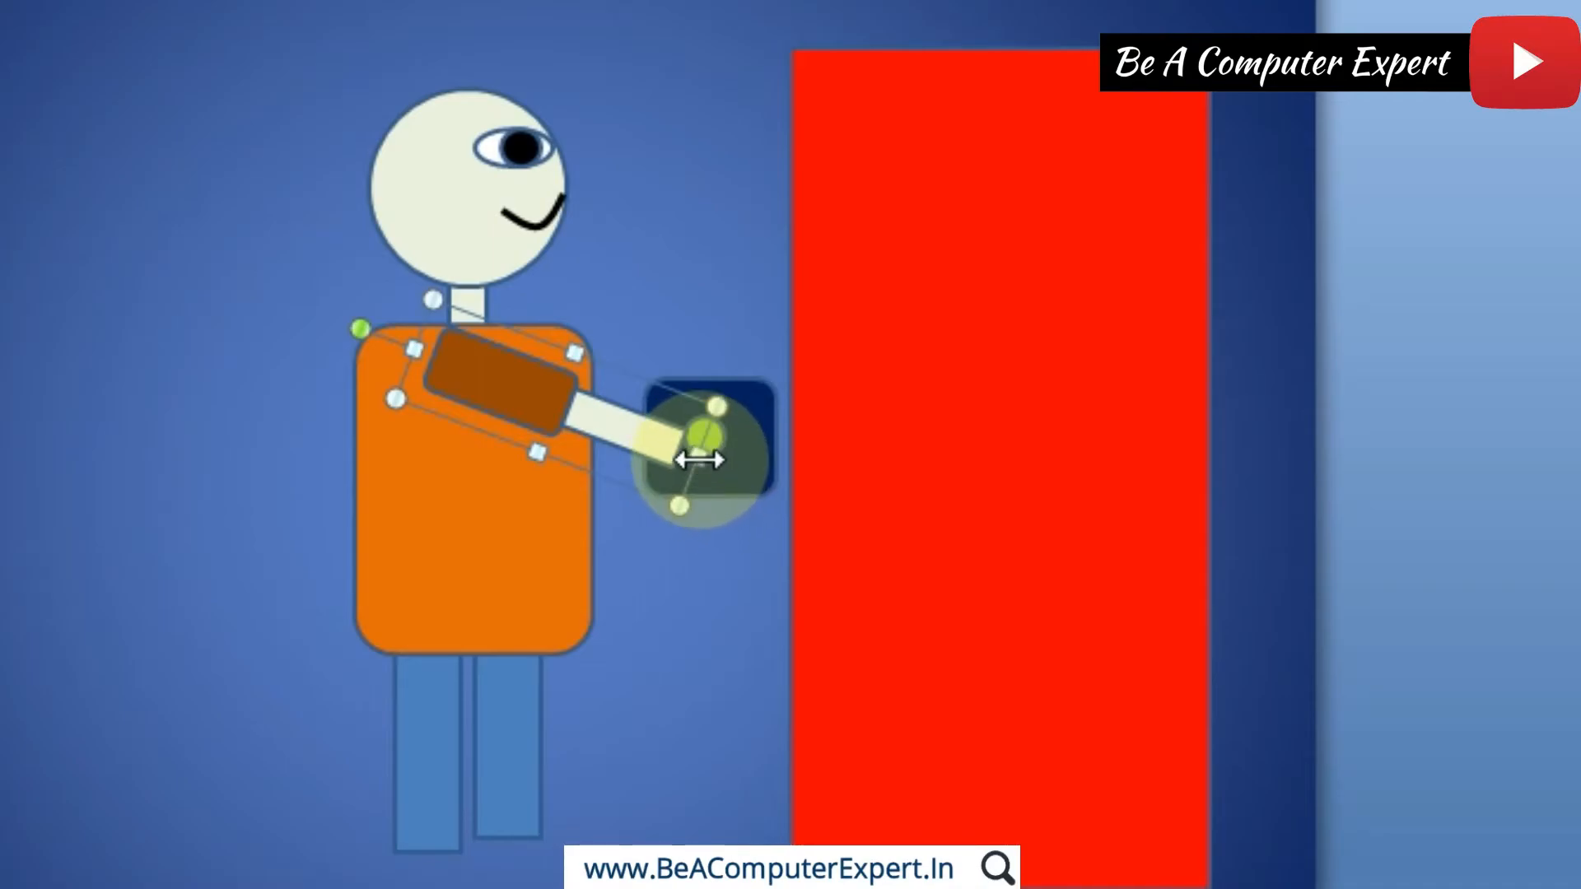
pyautogui.moveTo(698, 459); pyautogui.dragTo(741, 444)
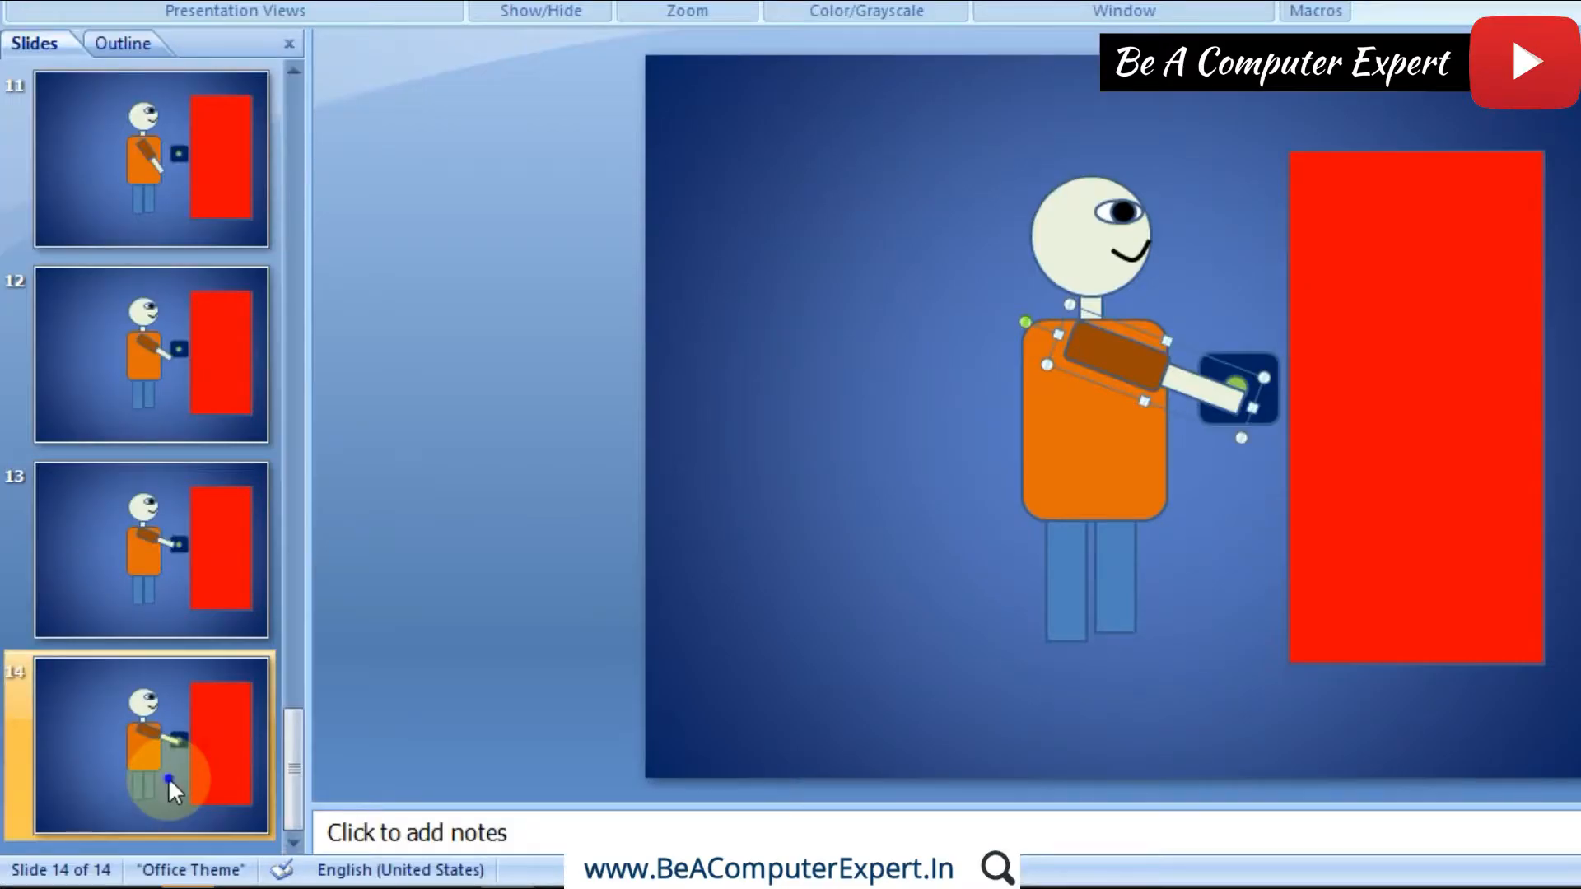
# Step: Duplicate slide 14 and shorten the arm on slide 15 so the hand draws back to the edge of the green circle
pyautogui.rightClick(167, 777)
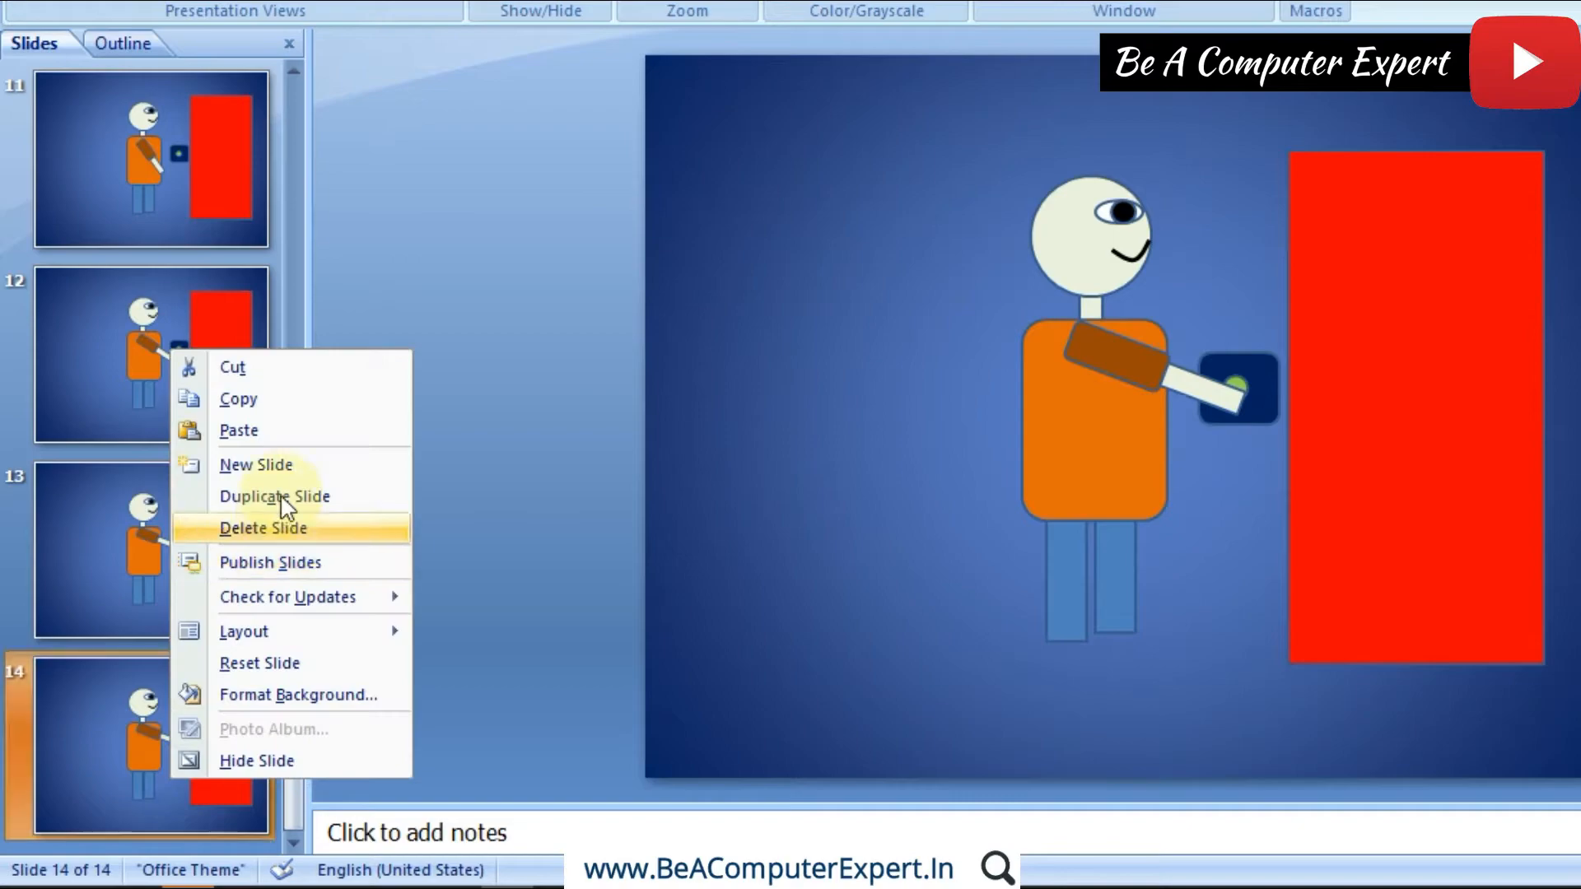
pyautogui.click(286, 496)
pyautogui.click(1094, 367)
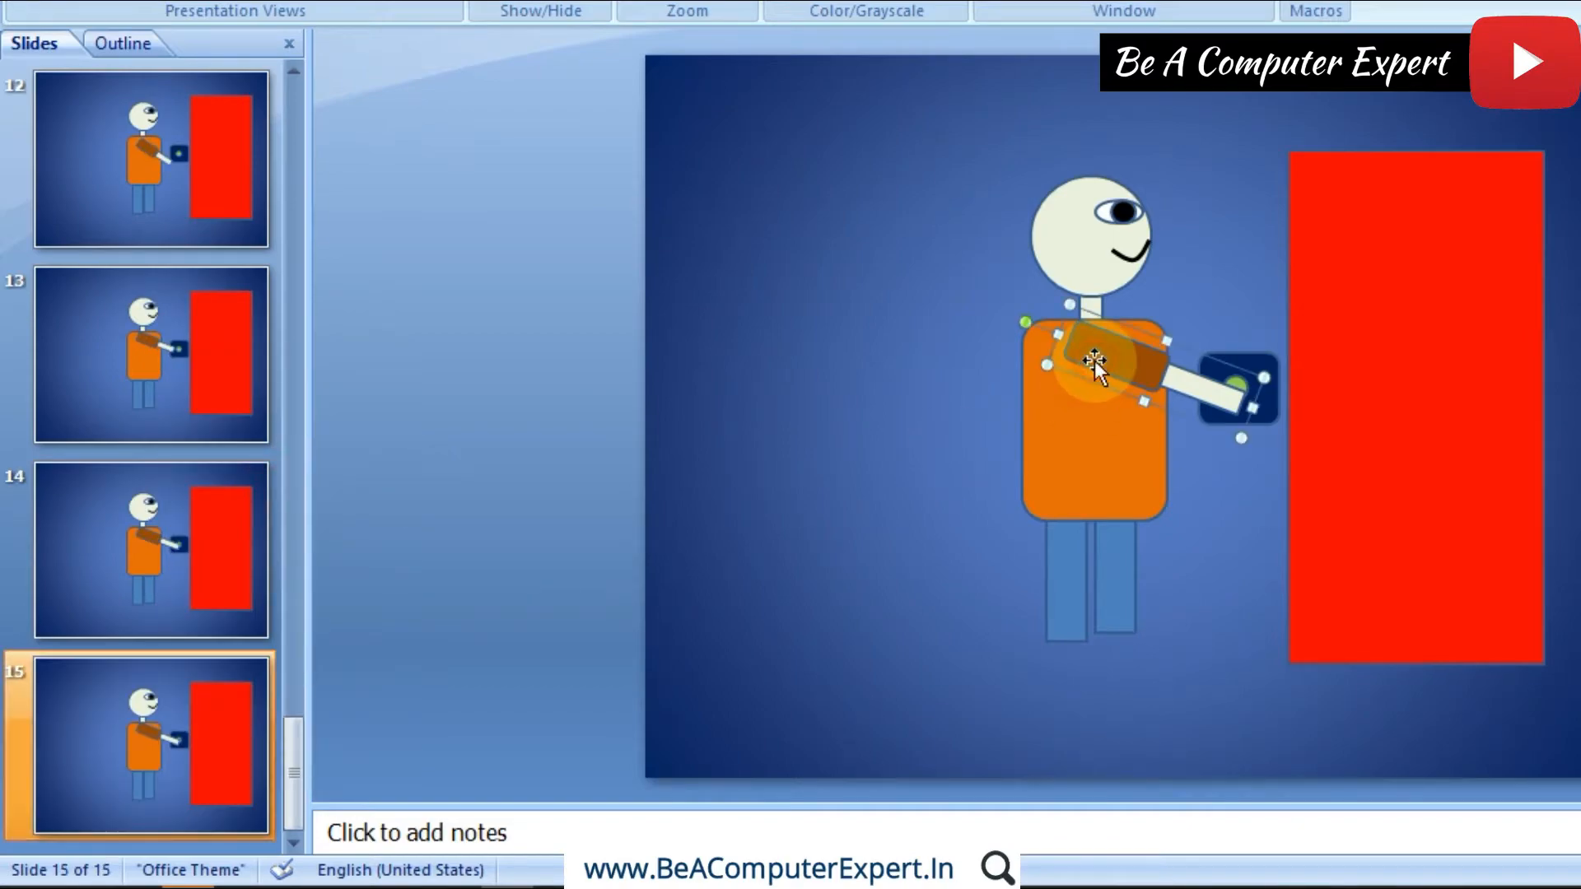
pyautogui.moveTo(1238, 404)
pyautogui.mouseDown()
pyautogui.moveTo(1195, 452)
pyautogui.moveTo(1225, 399)
pyautogui.mouseUp()
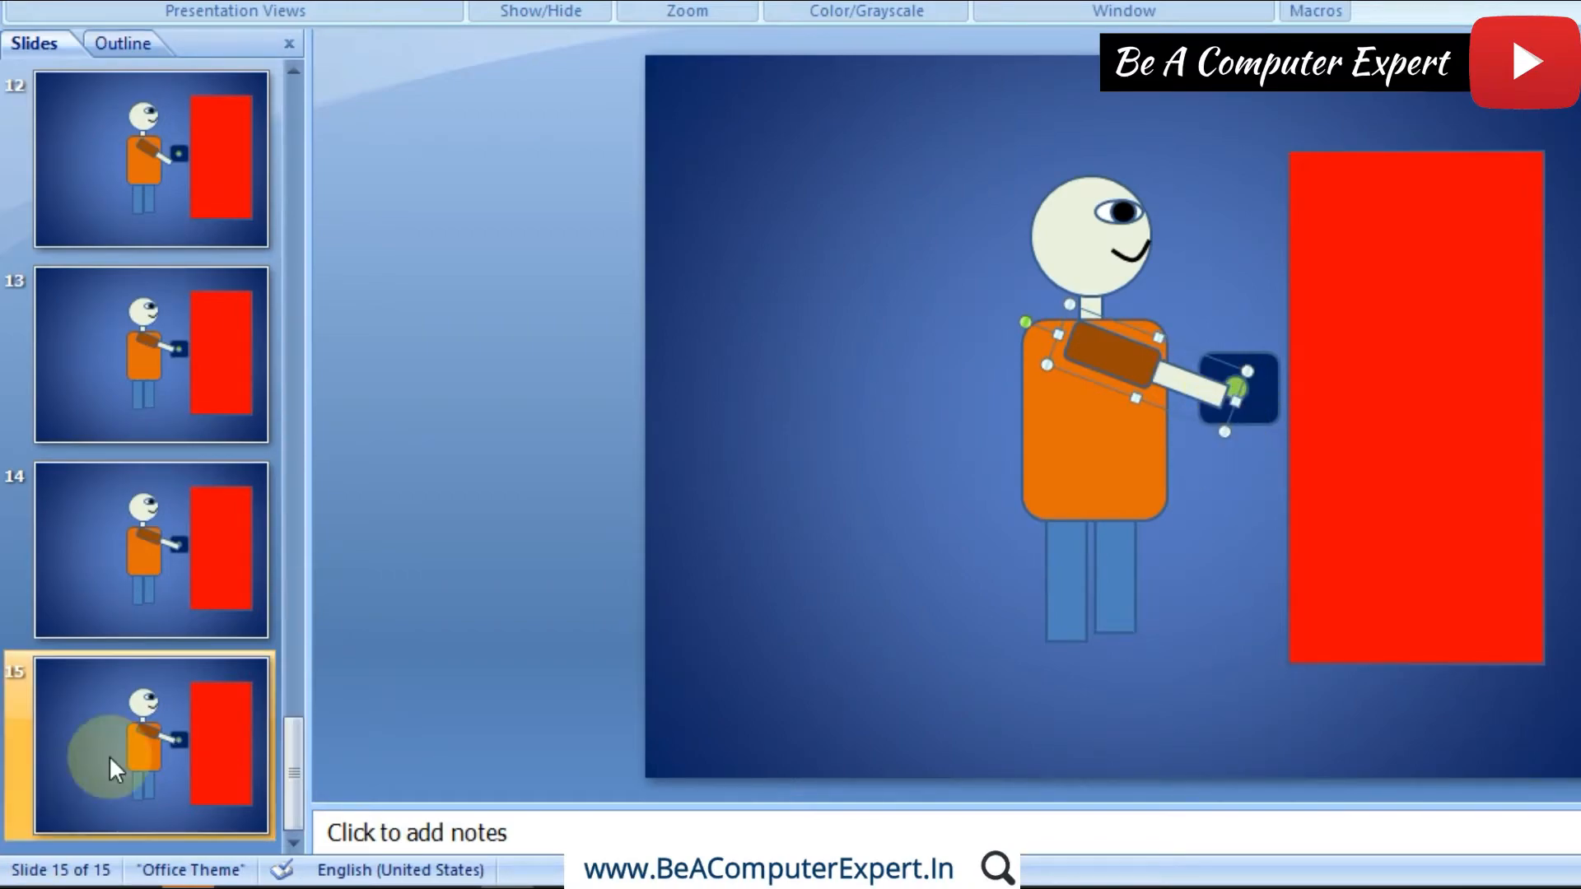
# Step: Duplicate slide 15 and rotate the arm on slide 16 clockwise so the hand drops away from the door button, keeping it at the shoulder
pyautogui.click(130, 739)
pyautogui.rightClick(130, 740)
pyautogui.click(262, 463)
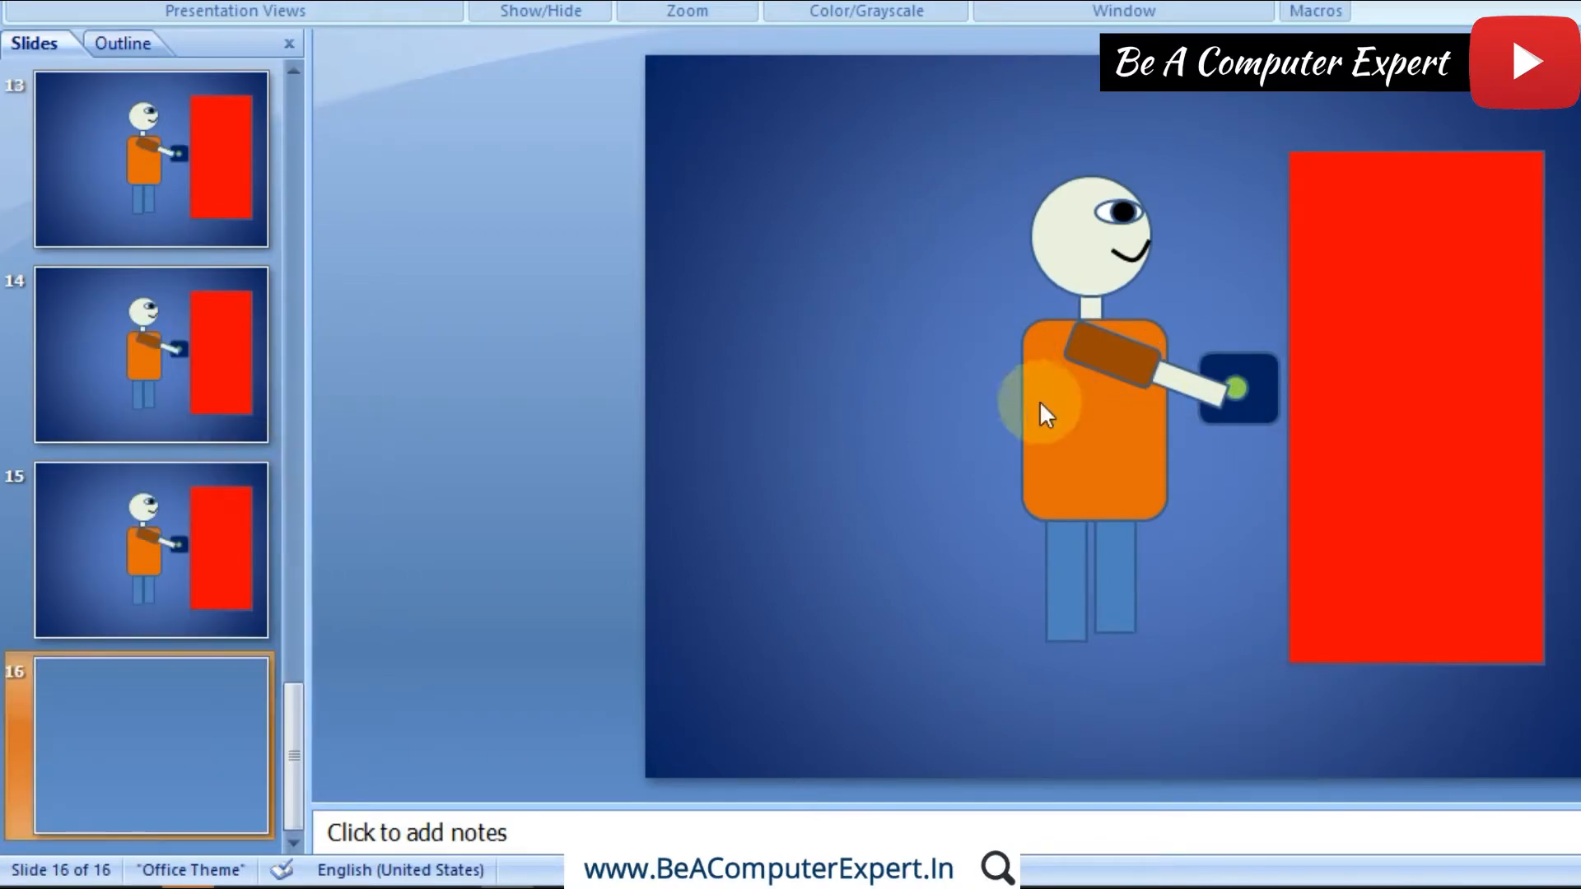
pyautogui.click(1090, 347)
pyautogui.moveTo(1025, 322); pyautogui.dragTo(1094, 346)
# Step: Duplicate slide 16 and rotate the arm on slide 17 further clockwise so the hand drops to the front edge of the body
pyautogui.rightClick(130, 754)
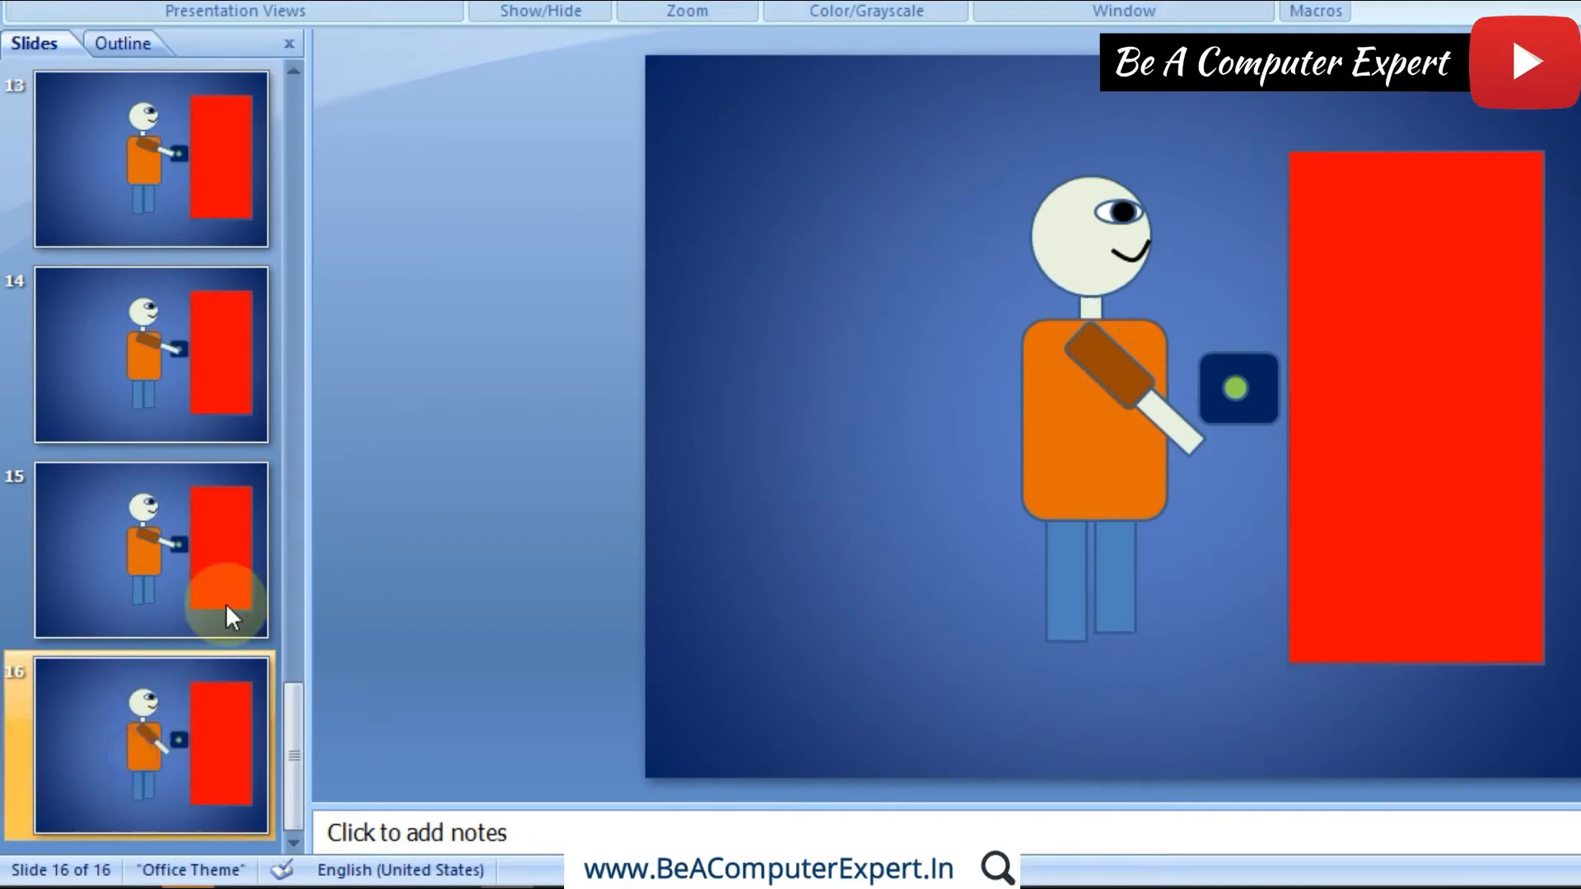
pyautogui.click(245, 486)
pyautogui.click(1109, 362)
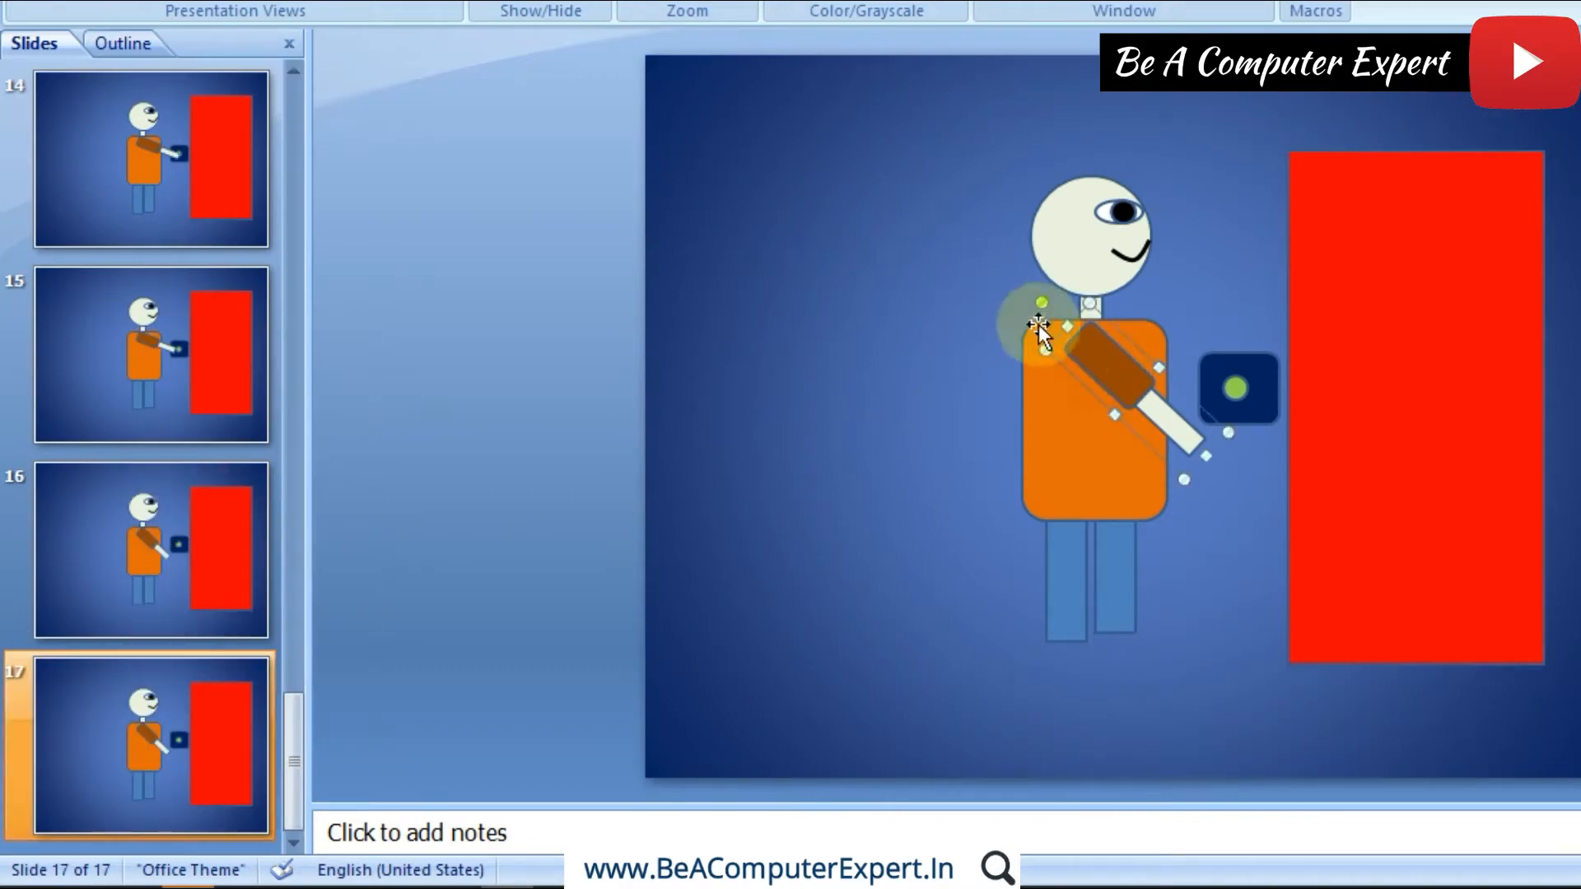
pyautogui.moveTo(1043, 299); pyautogui.dragTo(1093, 359)
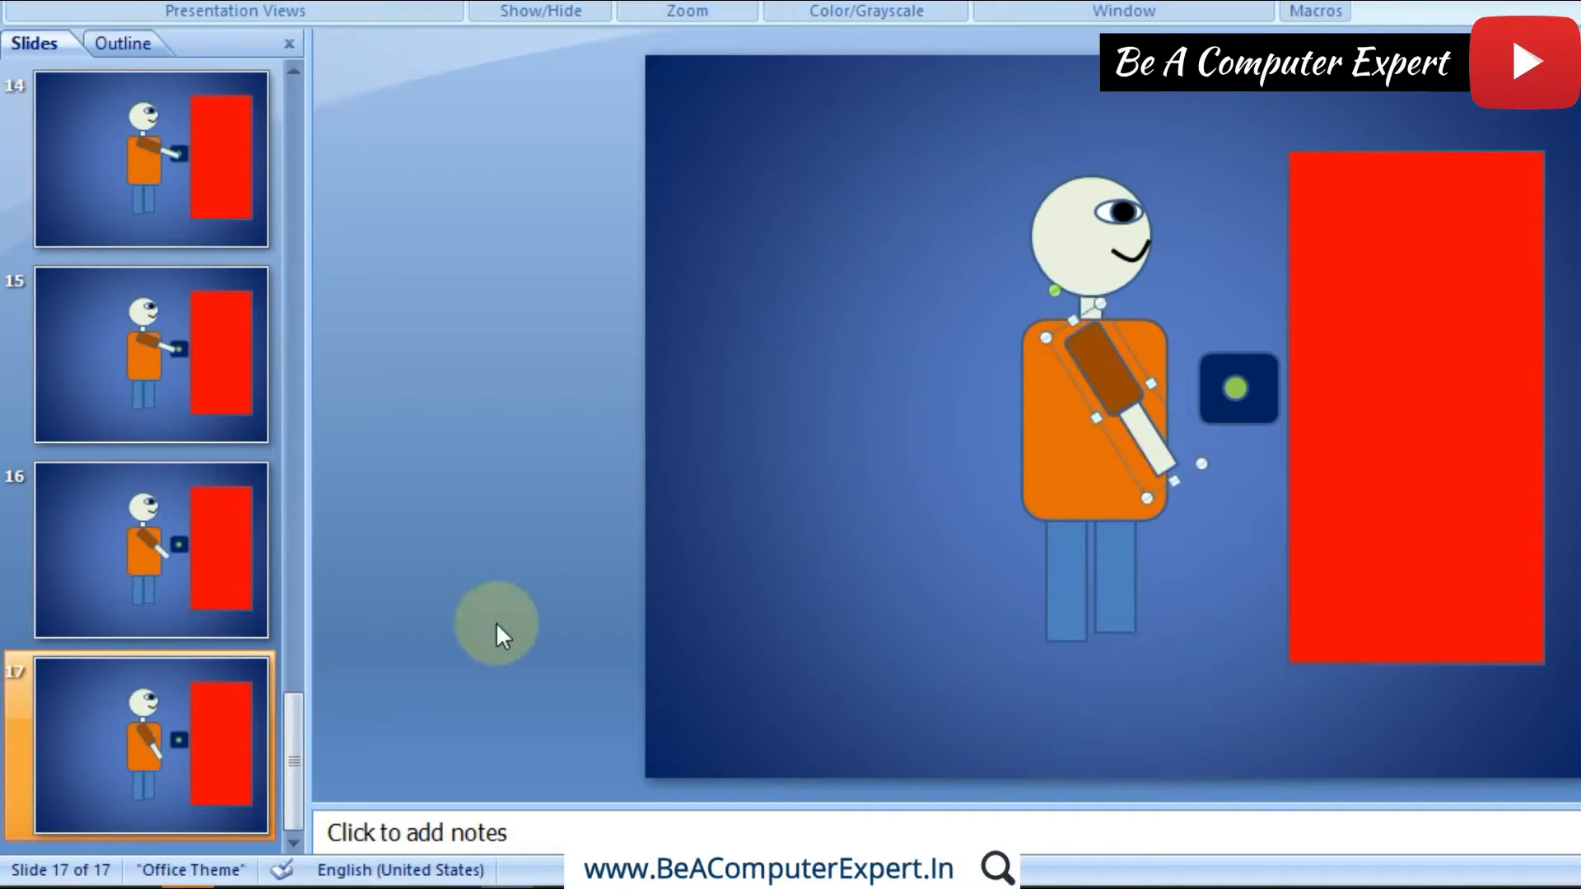
# Step: Duplicate slide 17, rotate the arm on slide 18 clockwise until the hand lies within the body, and realign its upper end with the shoulder
pyautogui.rightClick(164, 734)
pyautogui.click(284, 456)
pyautogui.click(1111, 370)
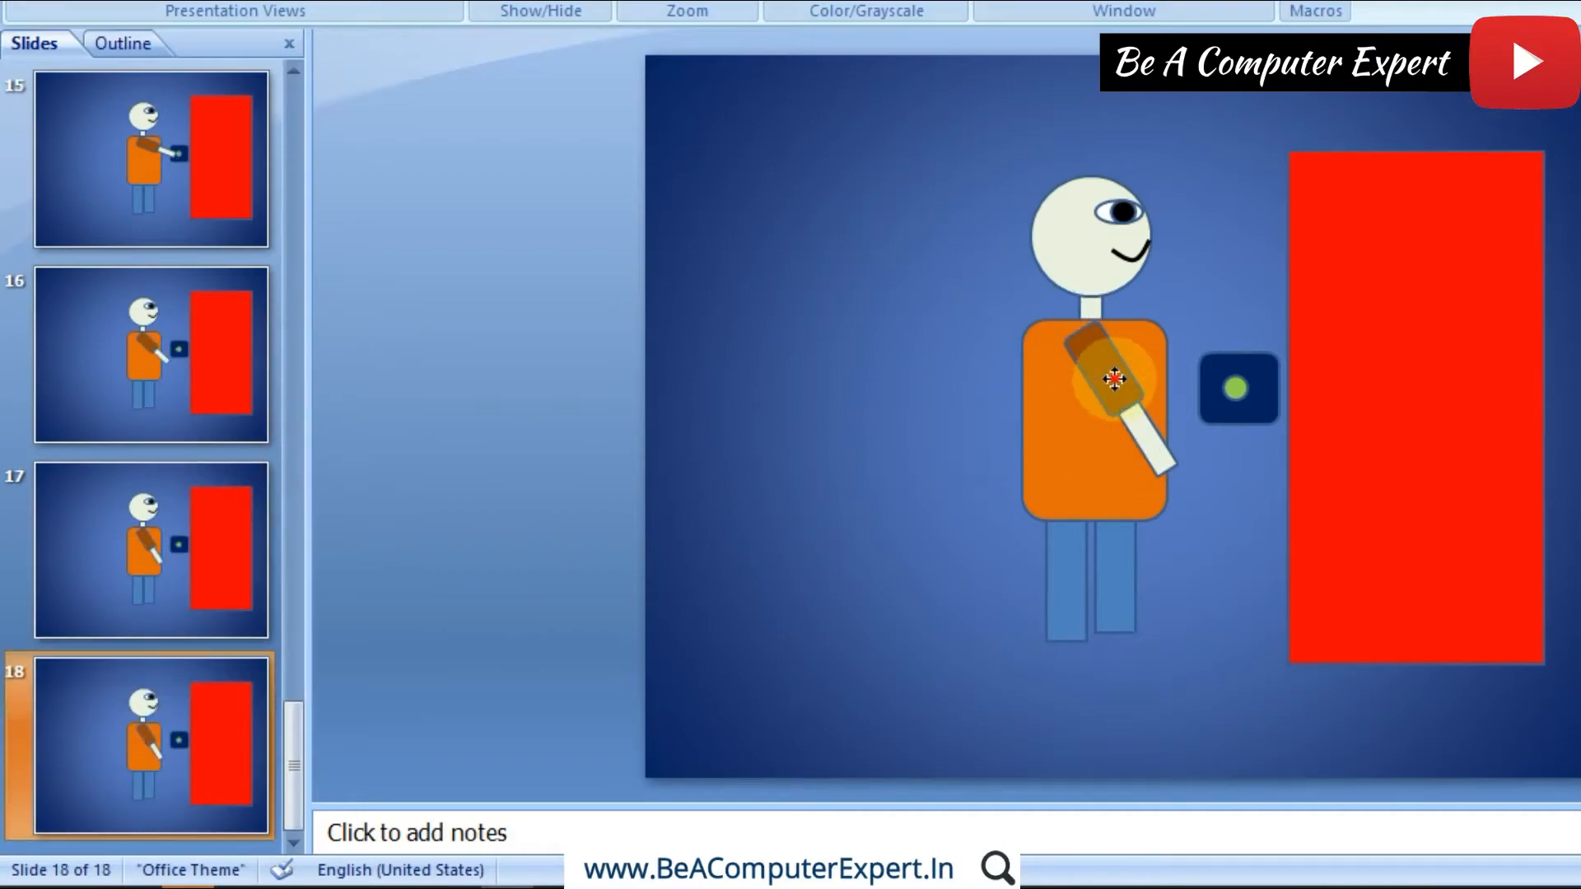
pyautogui.moveTo(1055, 290); pyautogui.dragTo(1086, 297)
pyautogui.moveTo(1100, 355); pyautogui.dragTo(1085, 359)
# Step: Duplicate slide 18, rotate the arm on slide 19 clockwise until it is nearly vertical, and move it back to the shoulder
pyautogui.rightClick(168, 743)
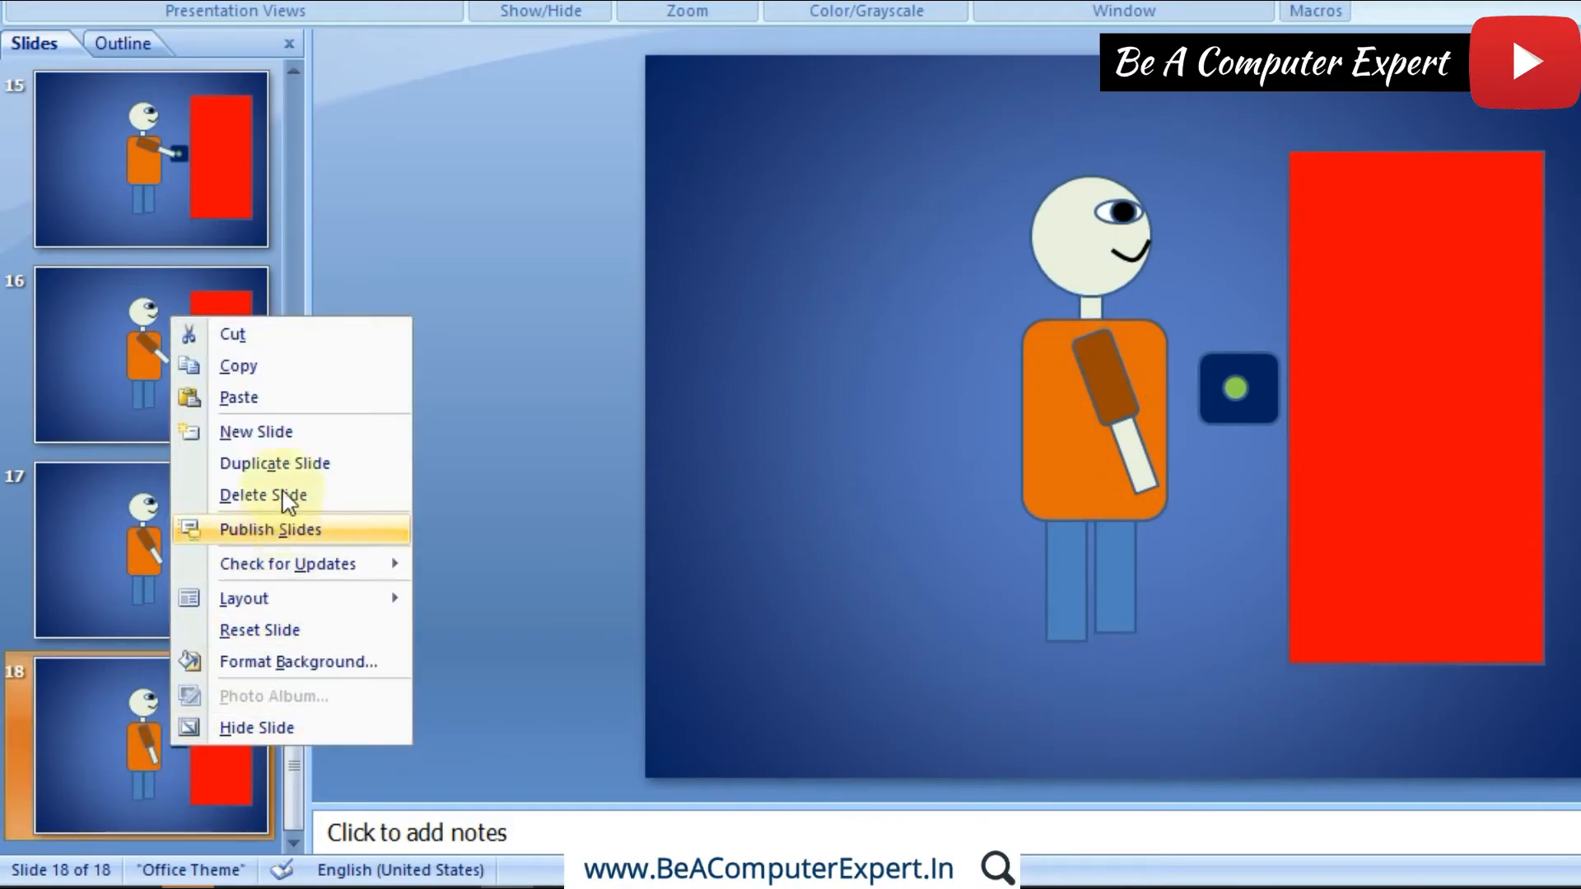
pyautogui.click(280, 462)
pyautogui.click(1089, 362)
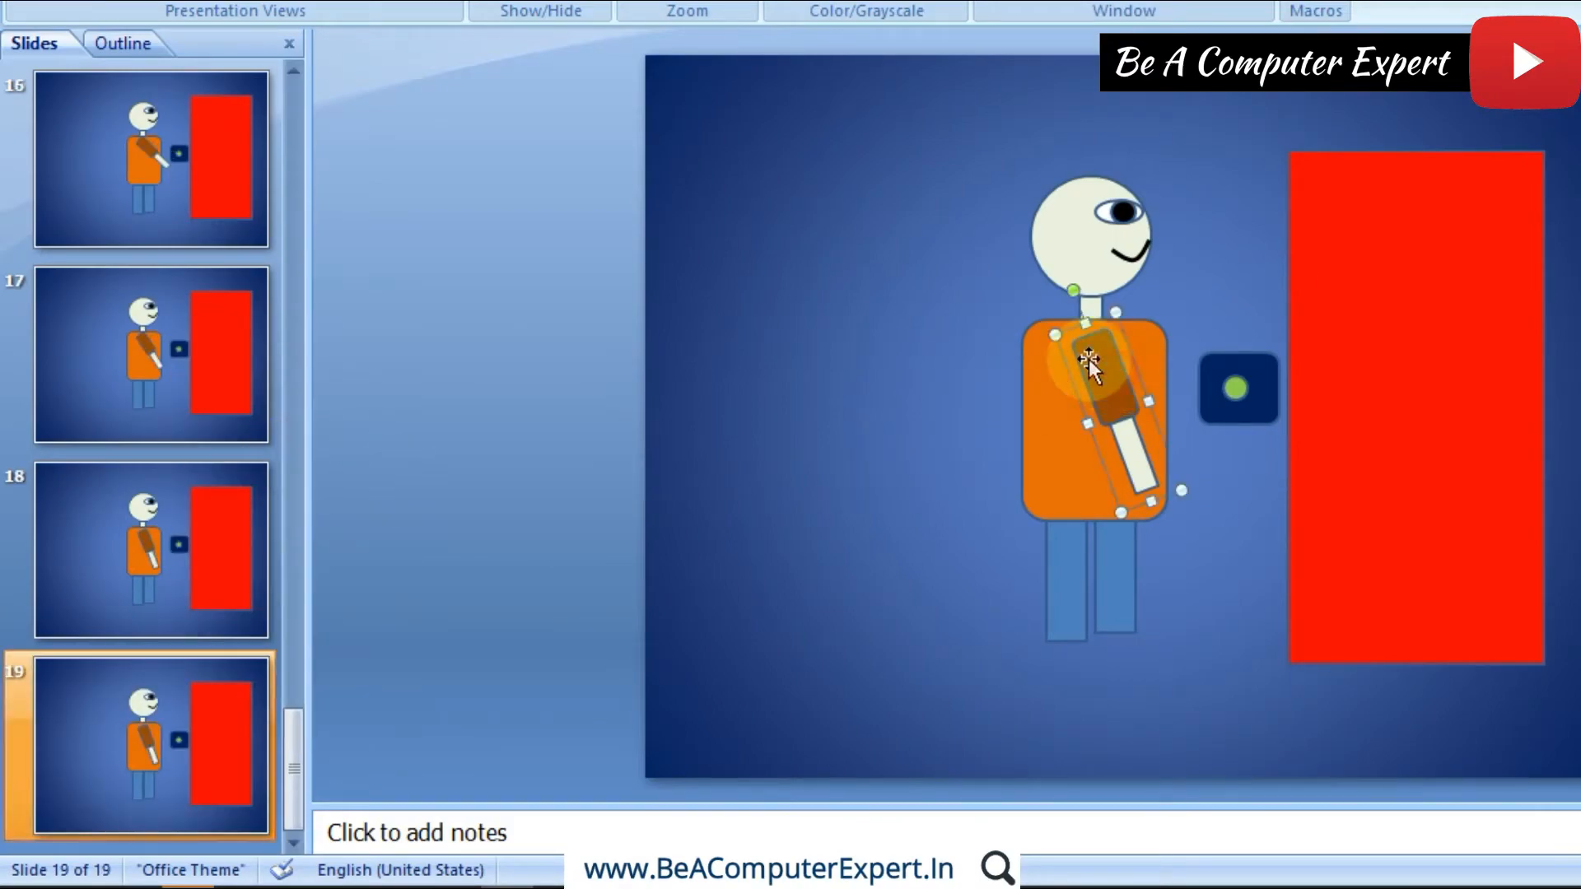
pyautogui.moveTo(1072, 290); pyautogui.dragTo(1095, 284)
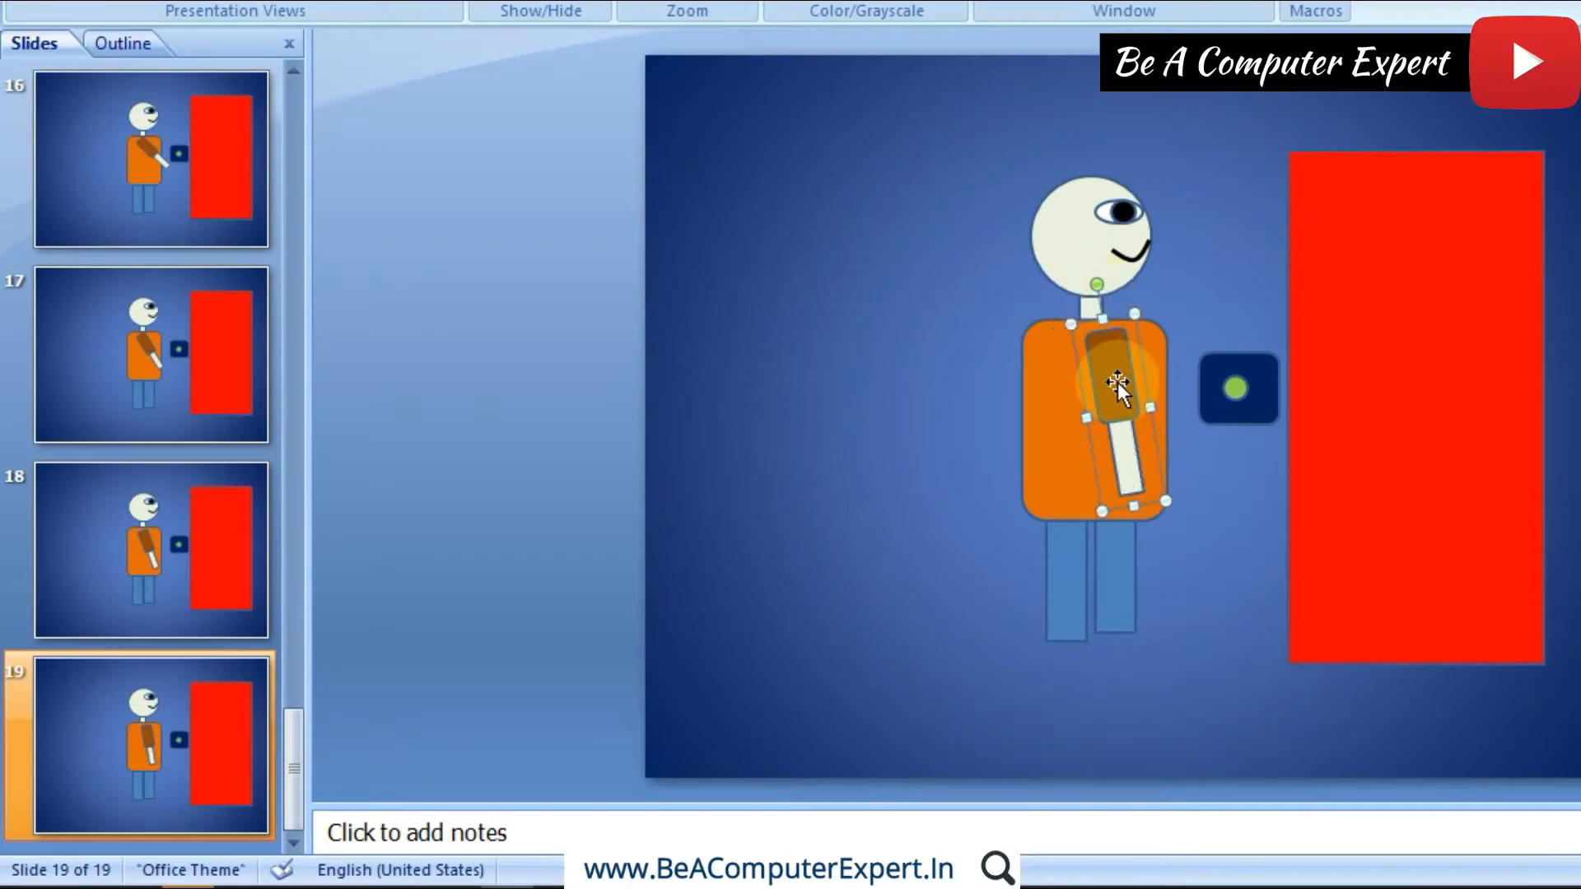
pyautogui.moveTo(1117, 387); pyautogui.dragTo(1110, 375)
# Step: Duplicate slide 19, rotate the arm on slide 20 until it hangs straight down, and center it on the body
pyautogui.click(205, 739)
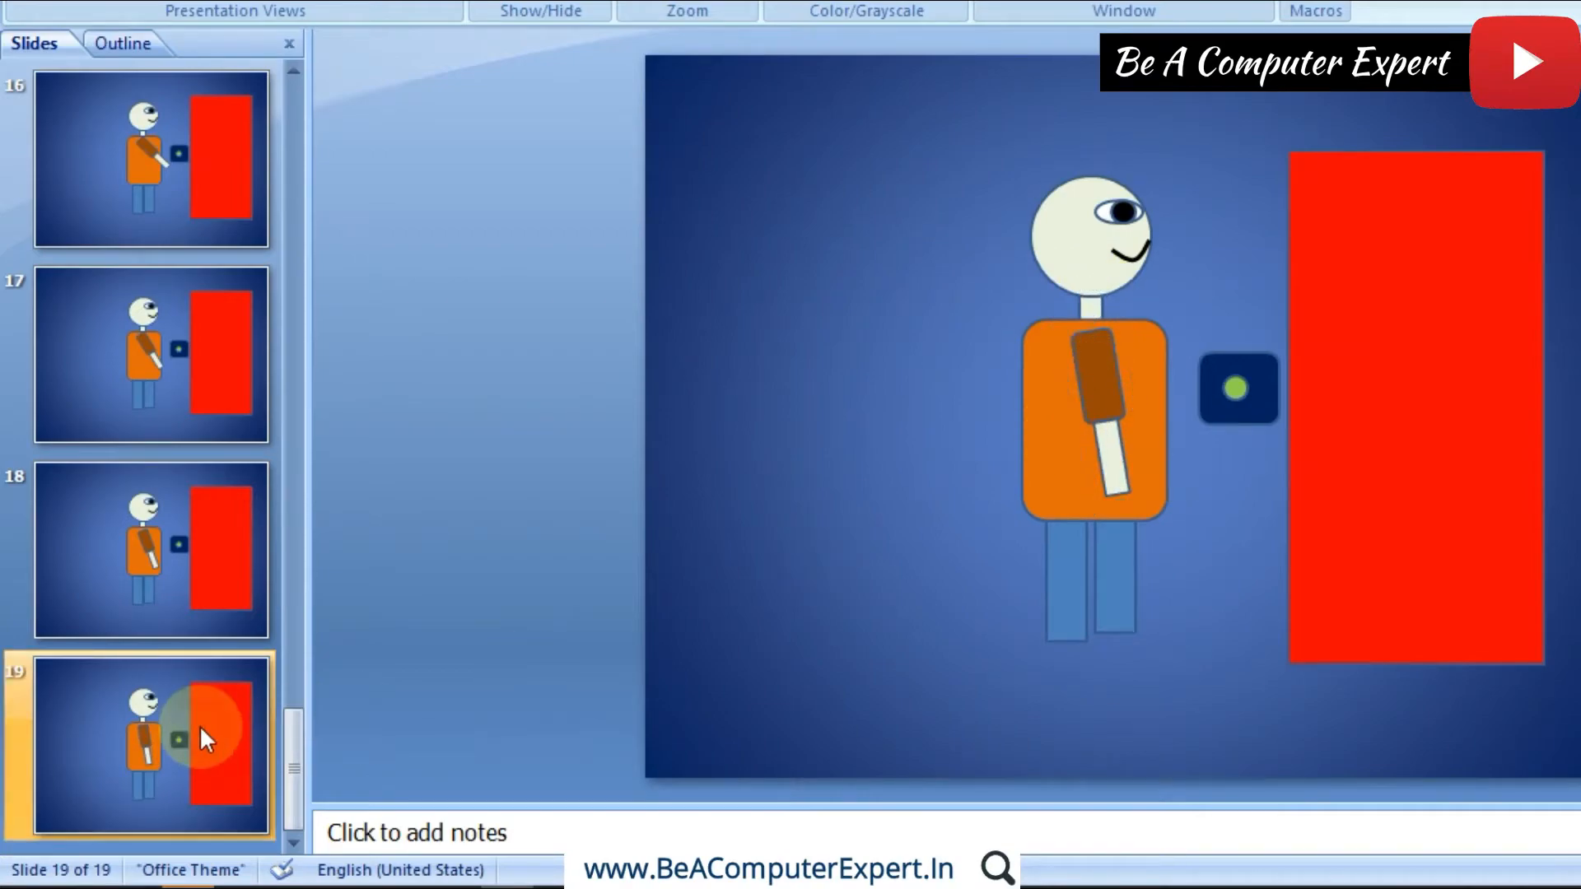
pyautogui.rightClick(204, 739)
pyautogui.click(325, 441)
pyautogui.click(1108, 374)
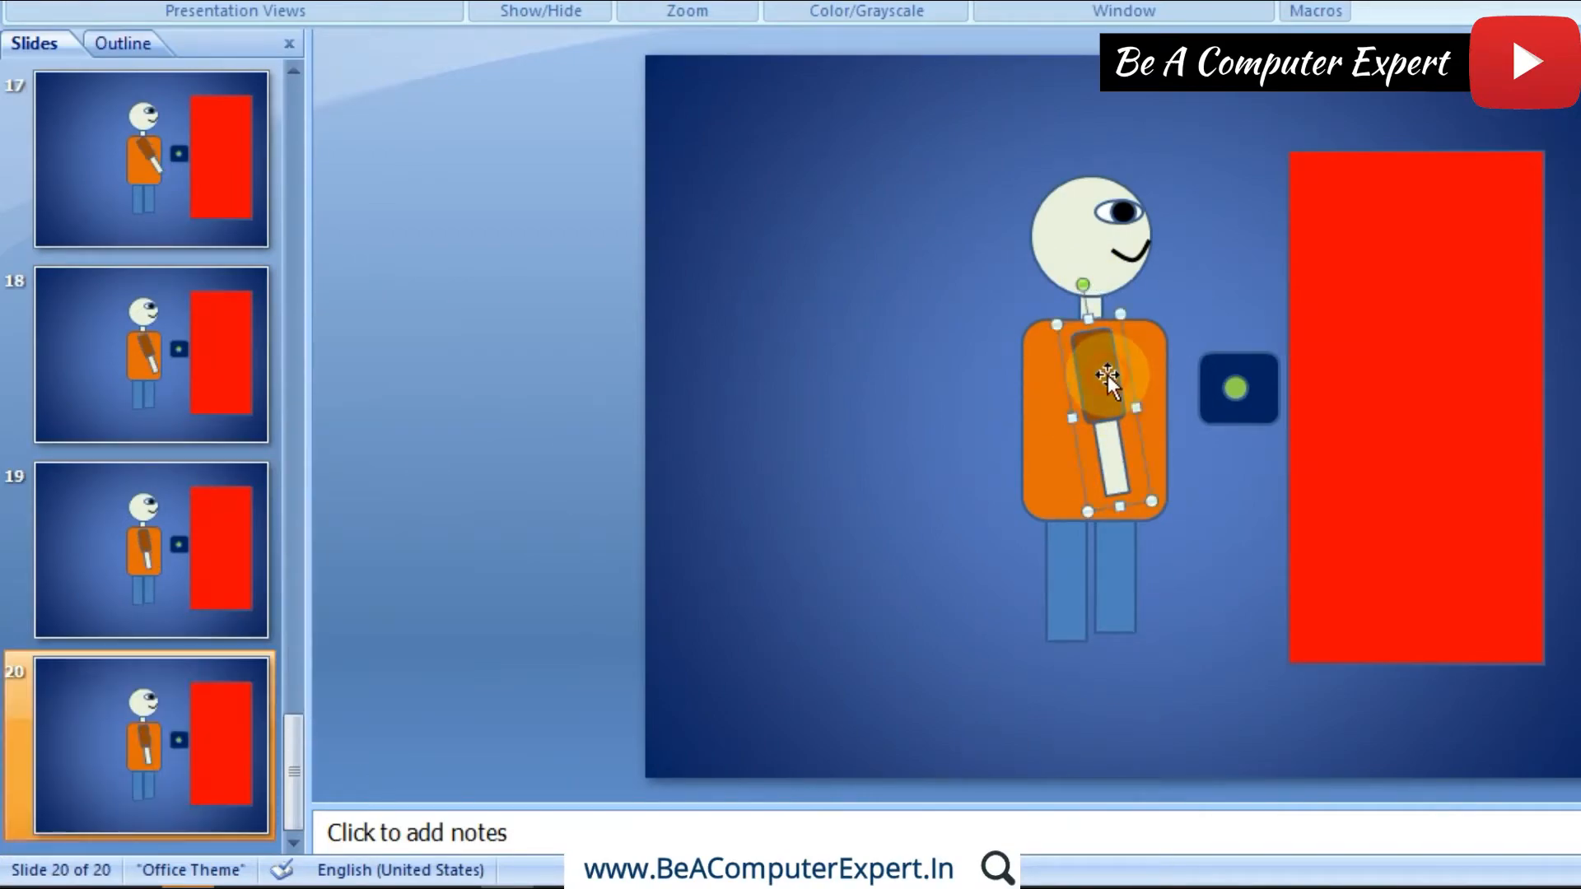
pyautogui.moveTo(1084, 285); pyautogui.dragTo(1102, 285)
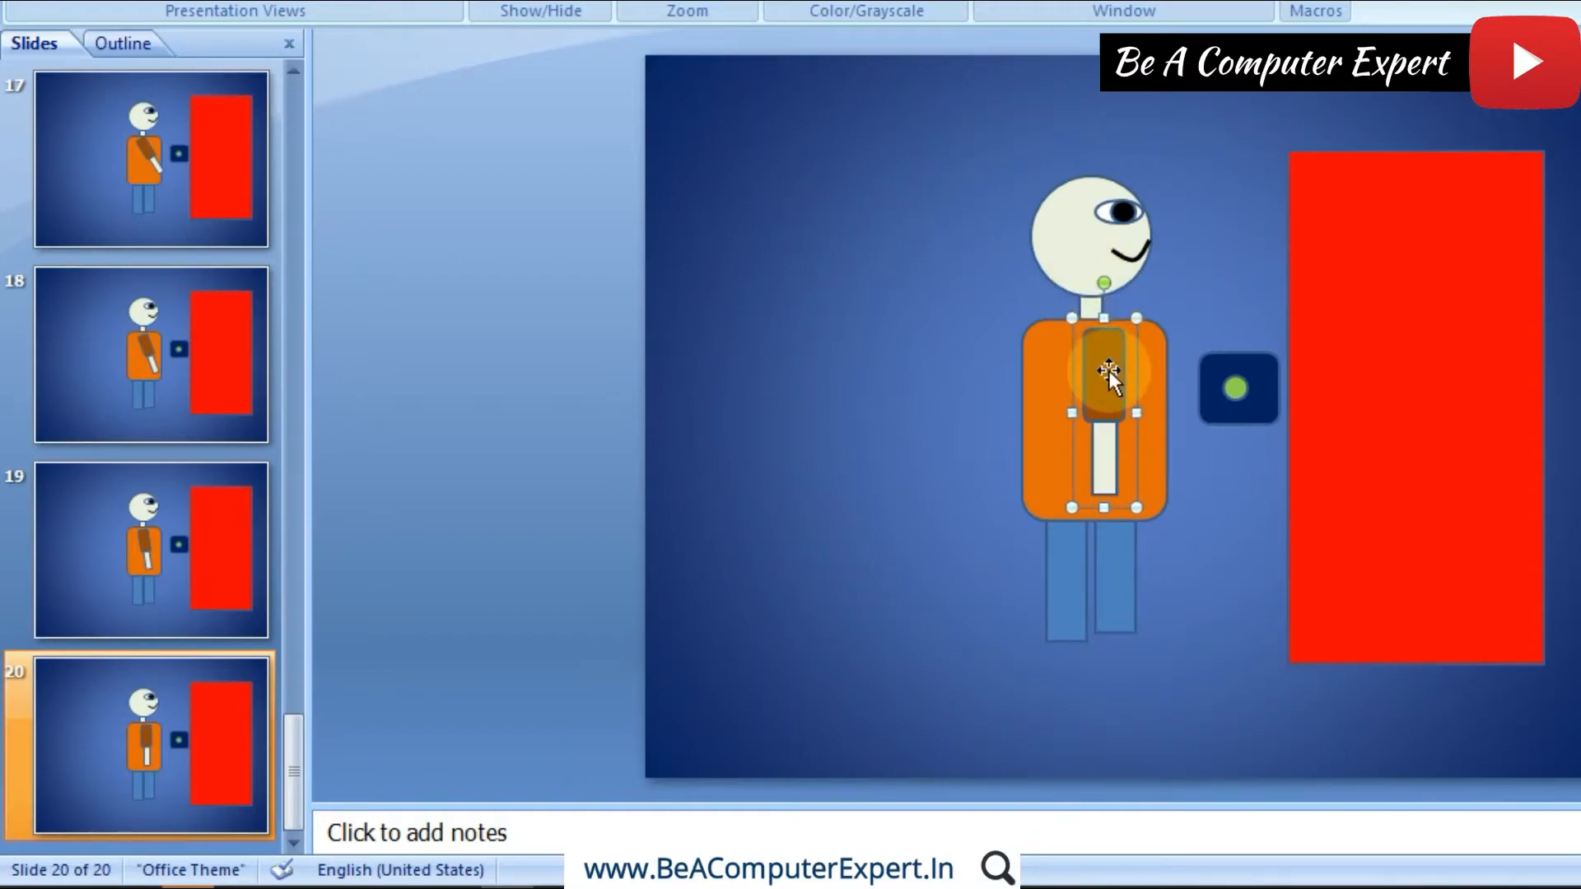
pyautogui.moveTo(1101, 352); pyautogui.dragTo(1089, 358)
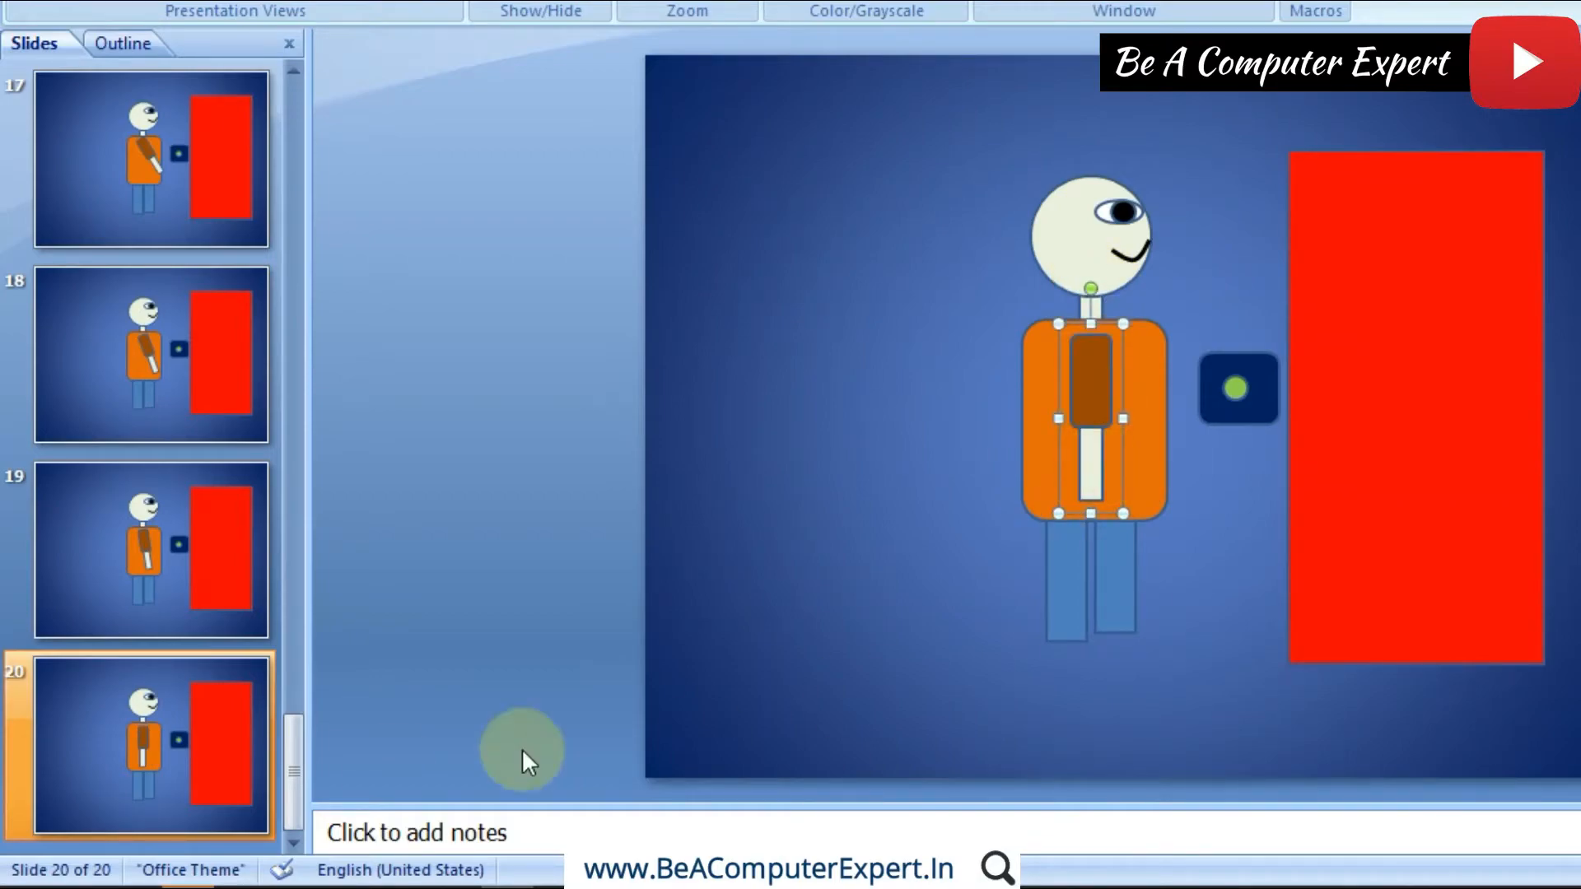
# Step: Duplicate slide 20 and group all parts of the figure on slide 21 into one object
pyautogui.rightClick(178, 755)
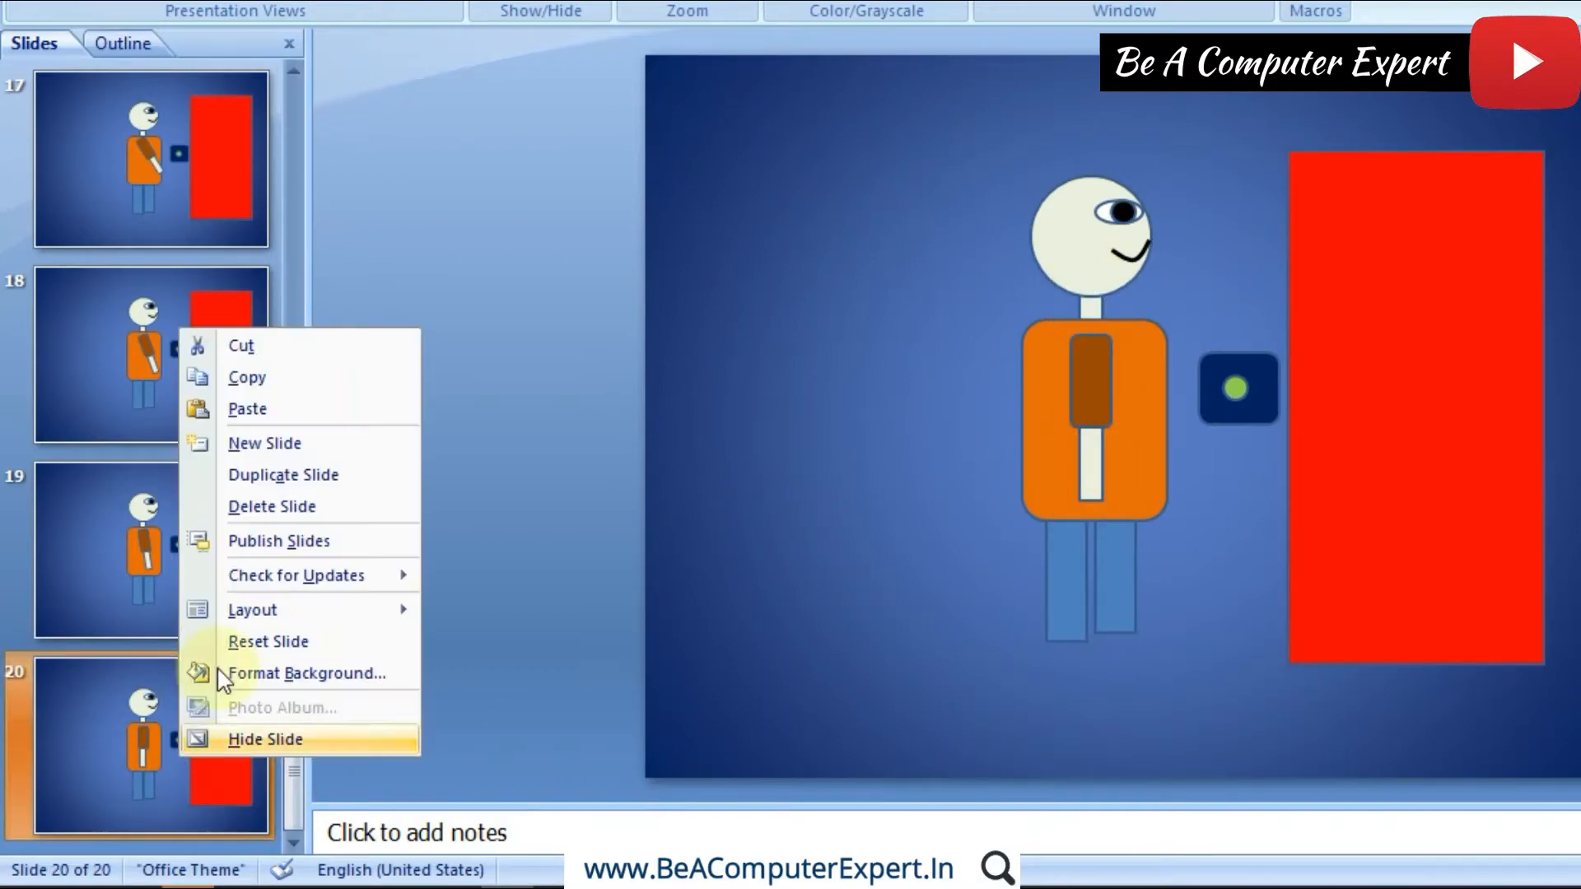
pyautogui.click(301, 477)
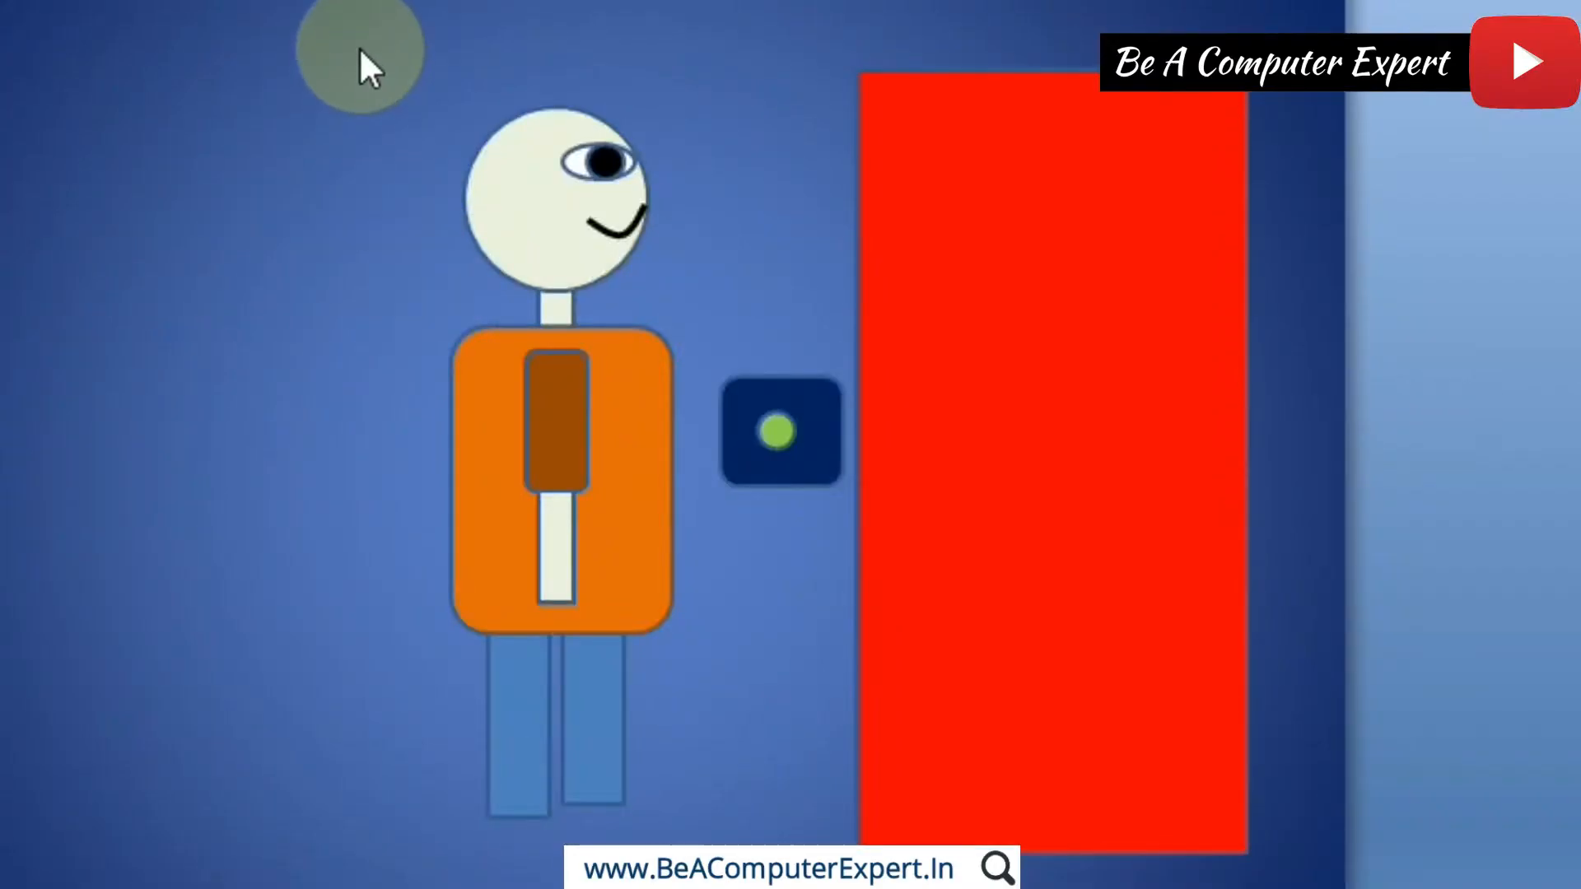
pyautogui.moveTo(960, 134); pyautogui.dragTo(1190, 443)
pyautogui.moveTo(710, 516); pyautogui.dragTo(688, 827)
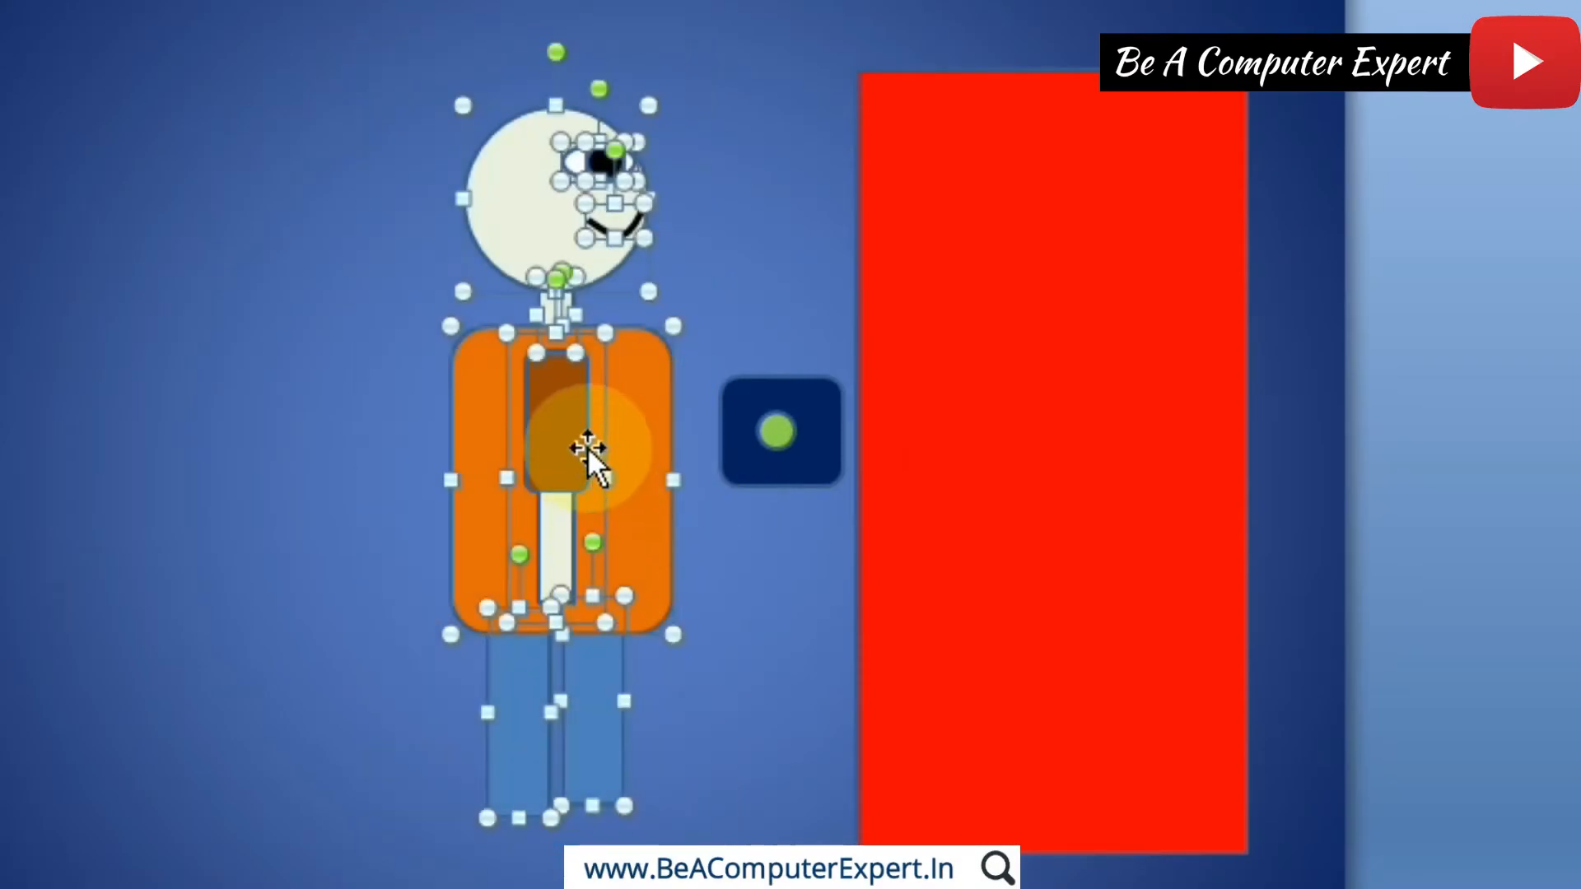
pyautogui.rightClick(586, 440)
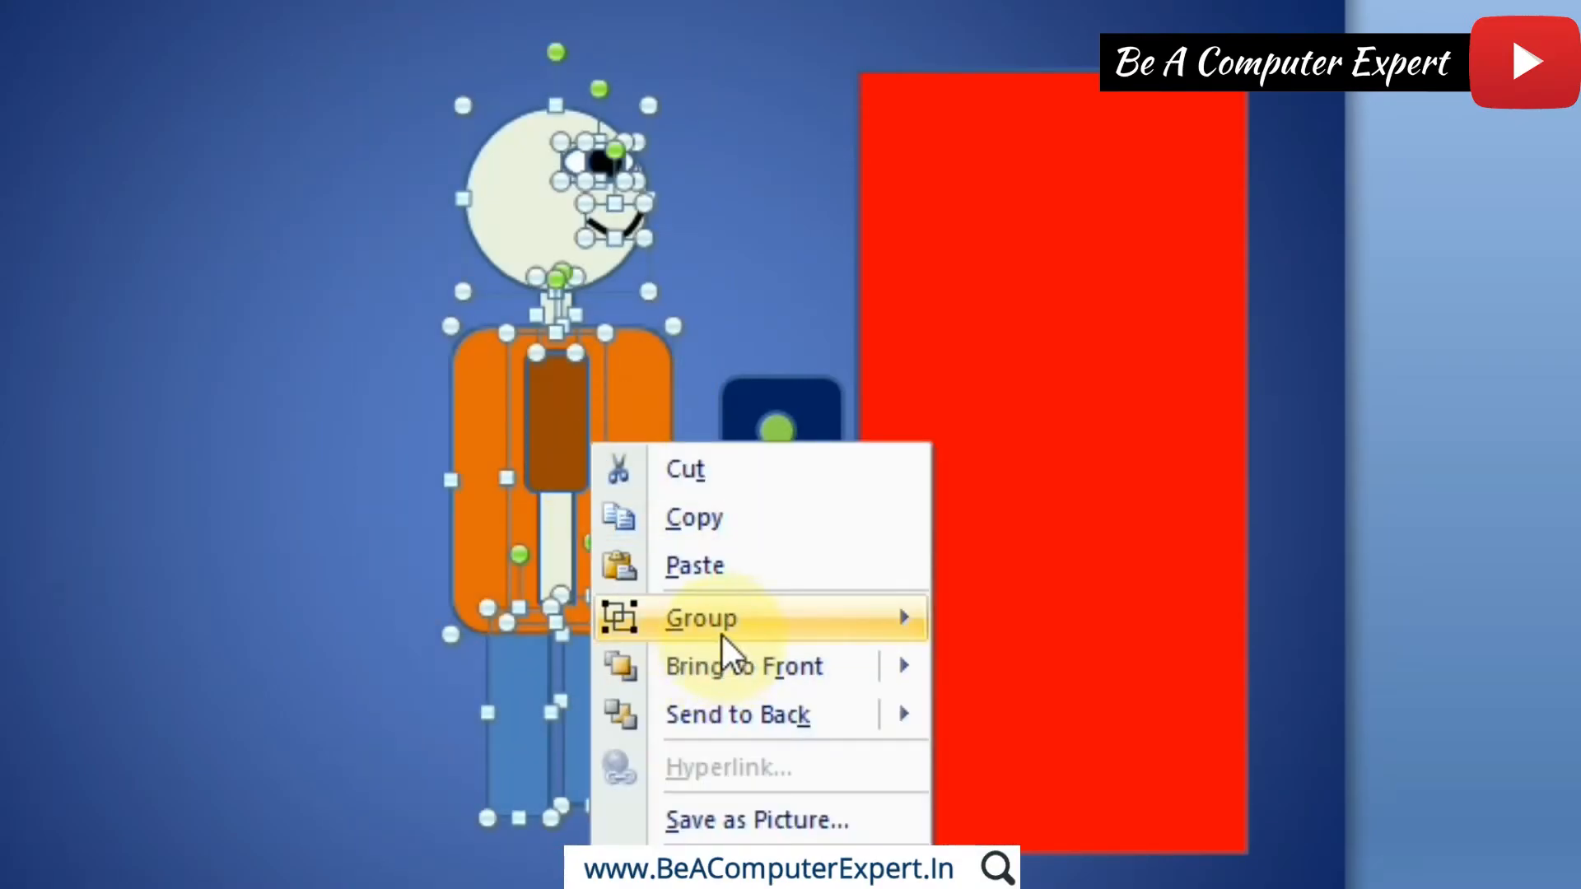
pyautogui.moveTo(723, 641)
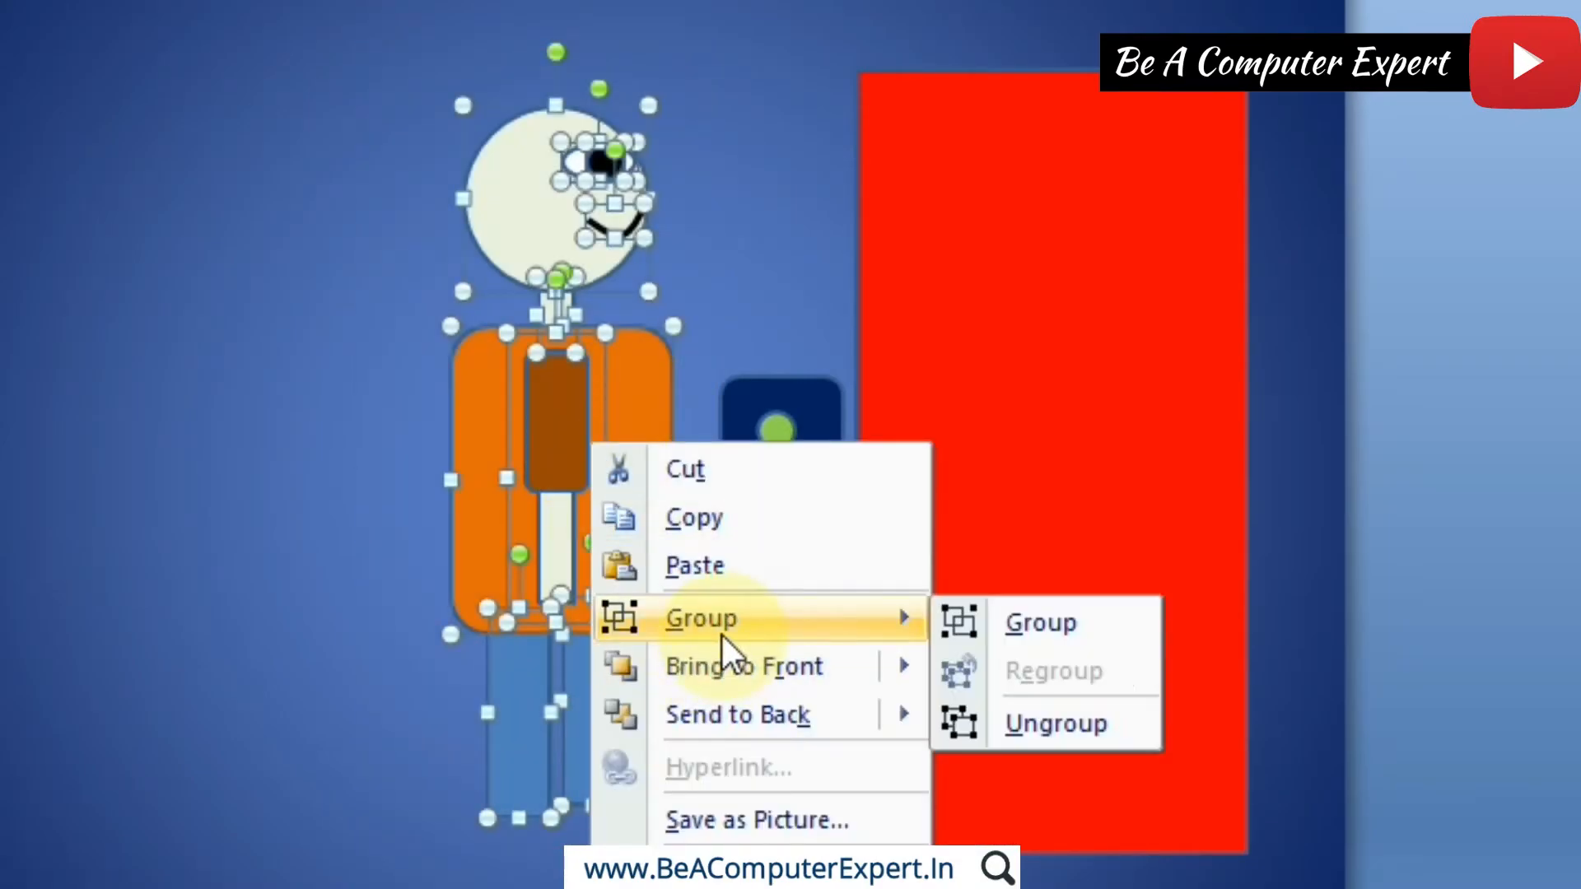
pyautogui.click(1057, 633)
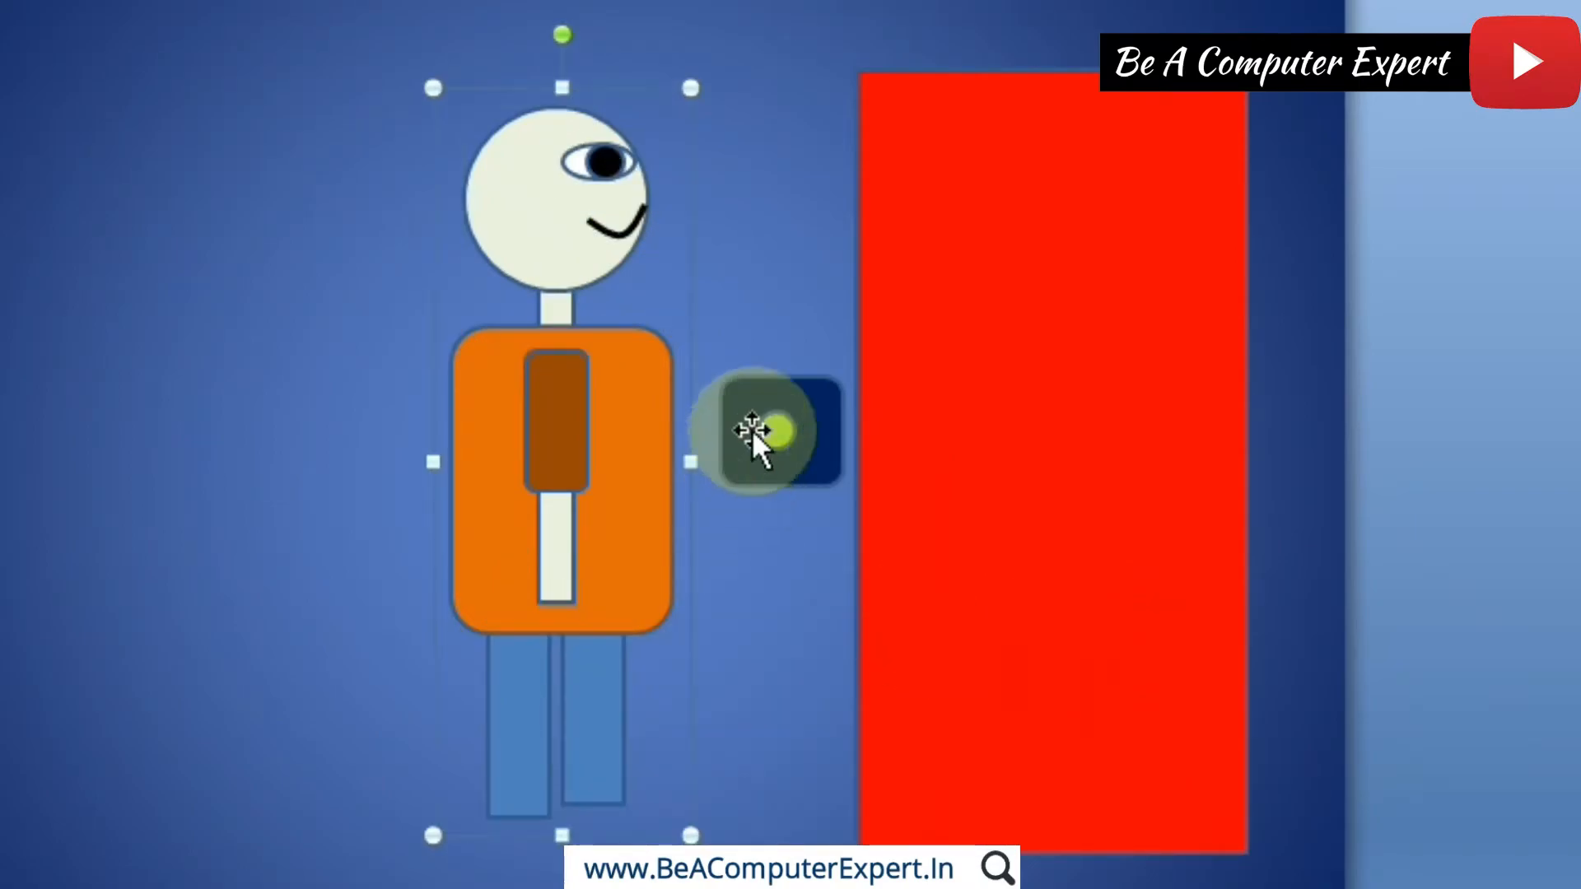
# Step: Change the fill of the small round button on the door panel of slide 21 to red
pyautogui.click(762, 428)
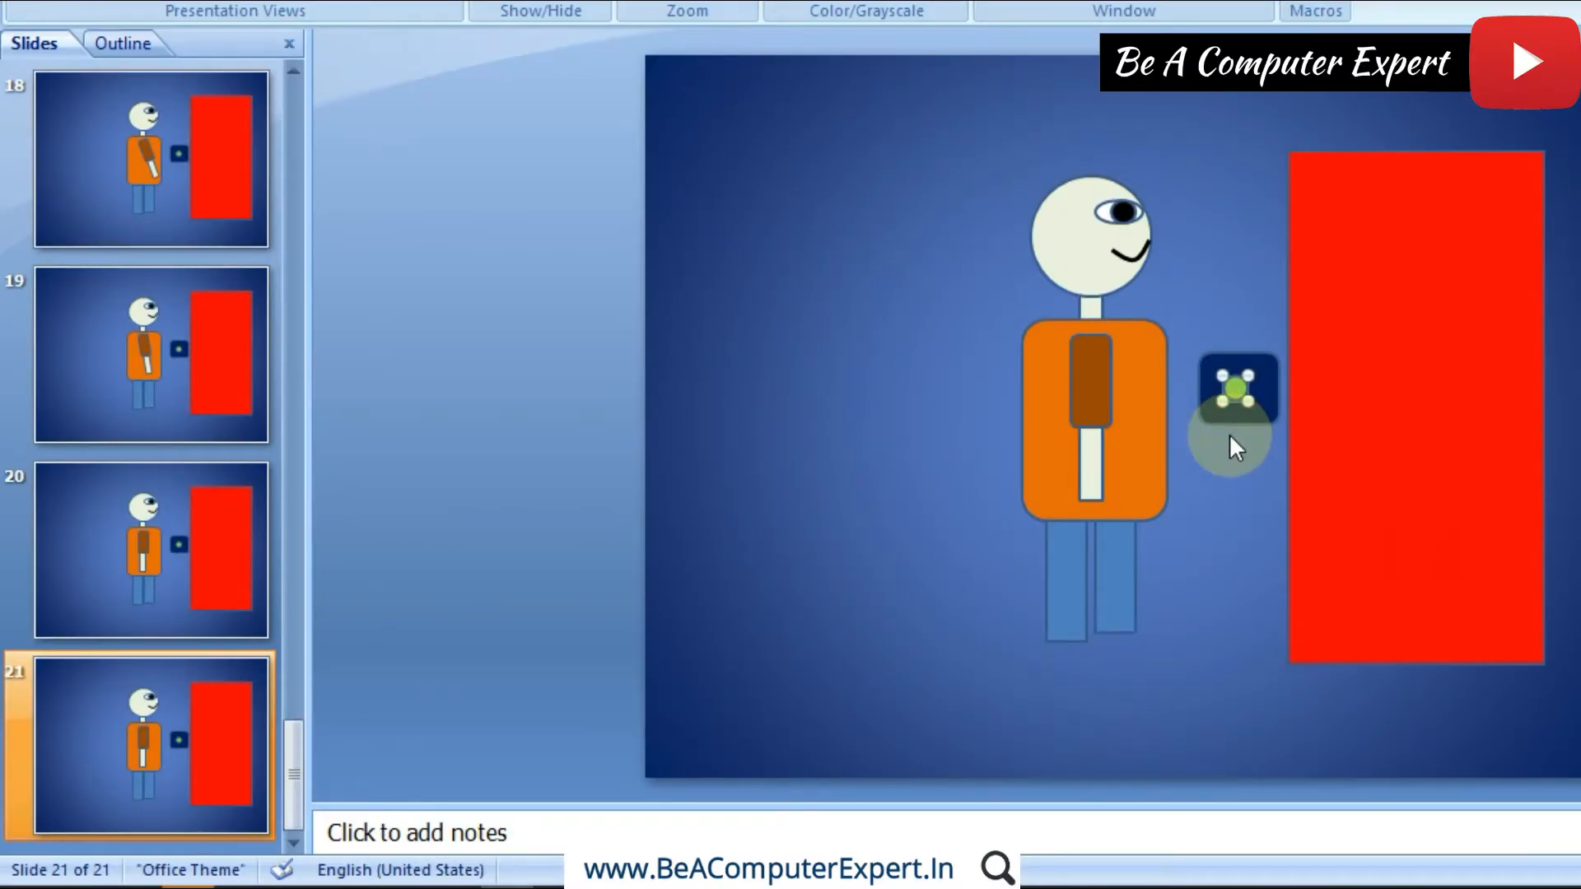
pyautogui.click(1237, 384)
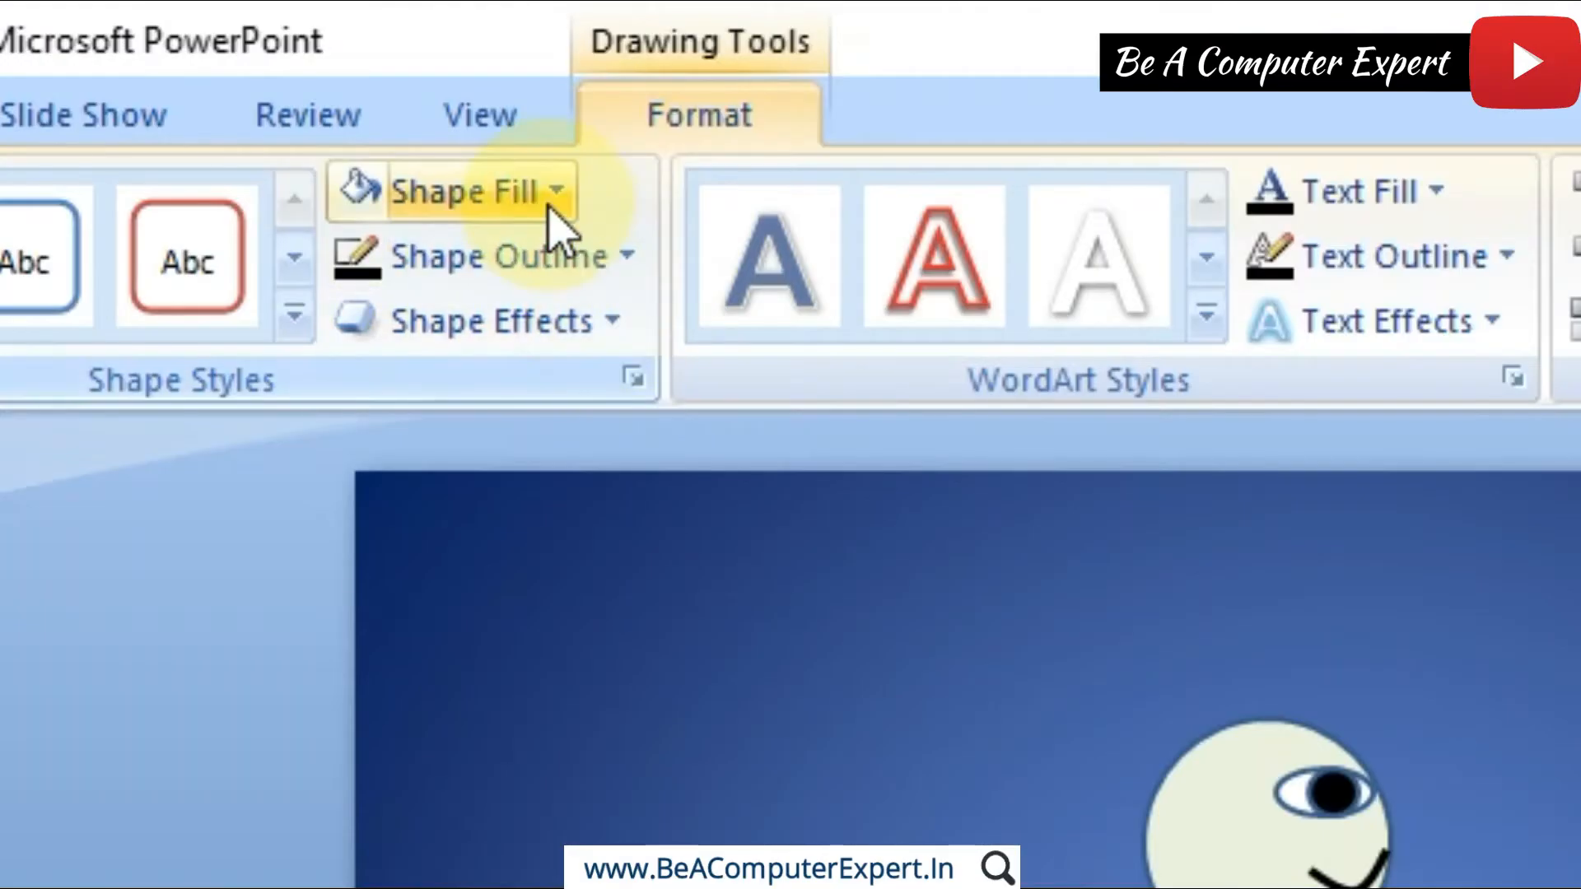
pyautogui.click(547, 206)
pyautogui.click(414, 633)
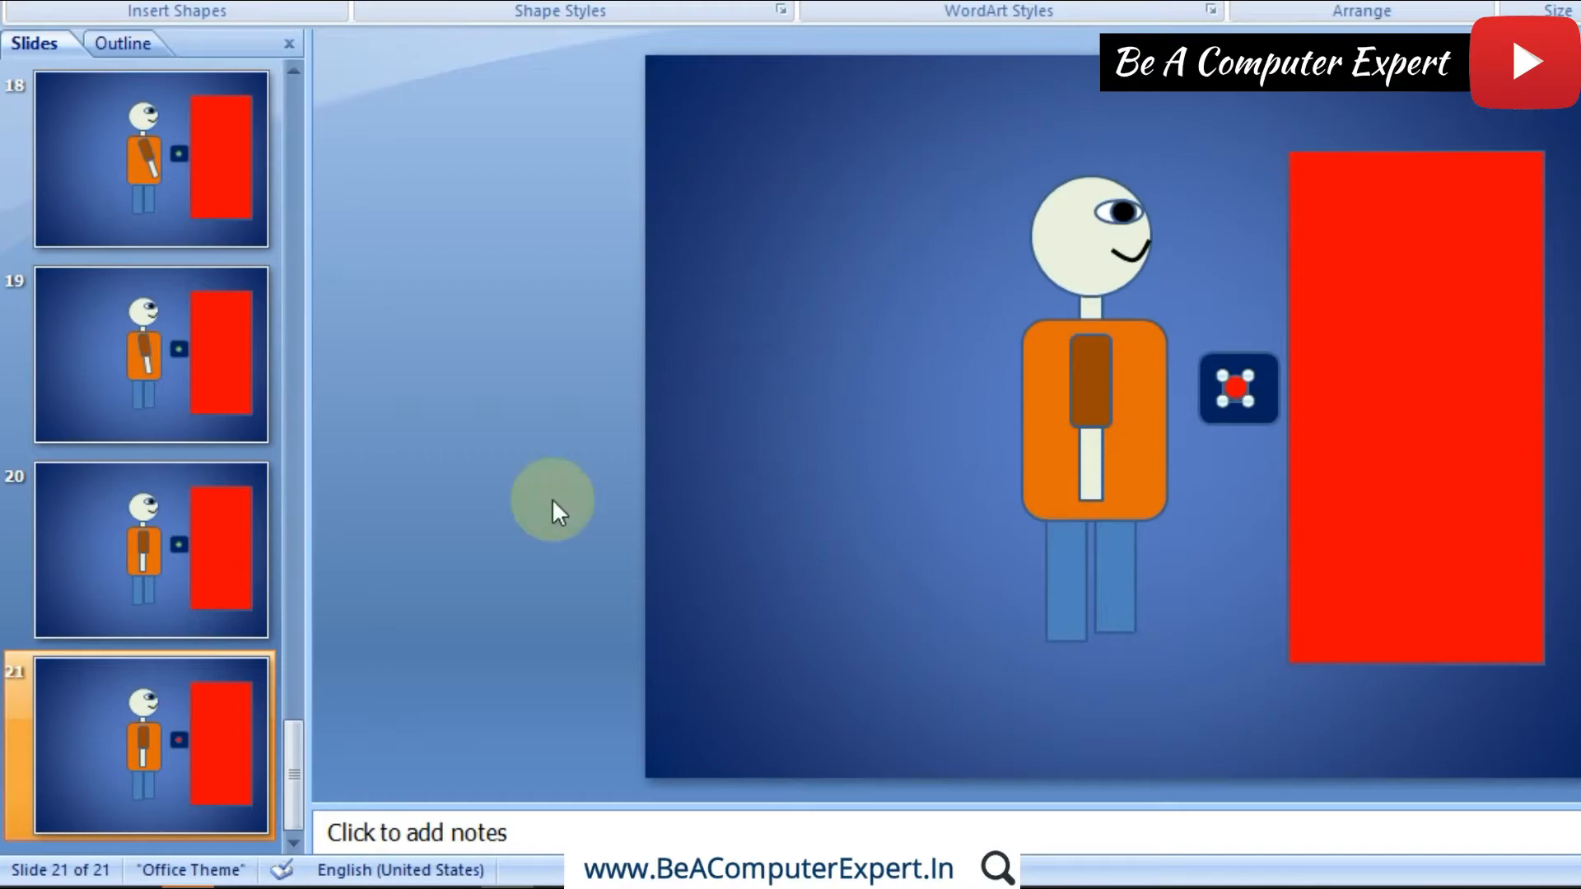
# Step: Duplicate slide 21 and narrow the red door on slide 22 from its left edge, opening a thin white strip of doorway
pyautogui.click(207, 723)
pyautogui.rightClick(205, 719)
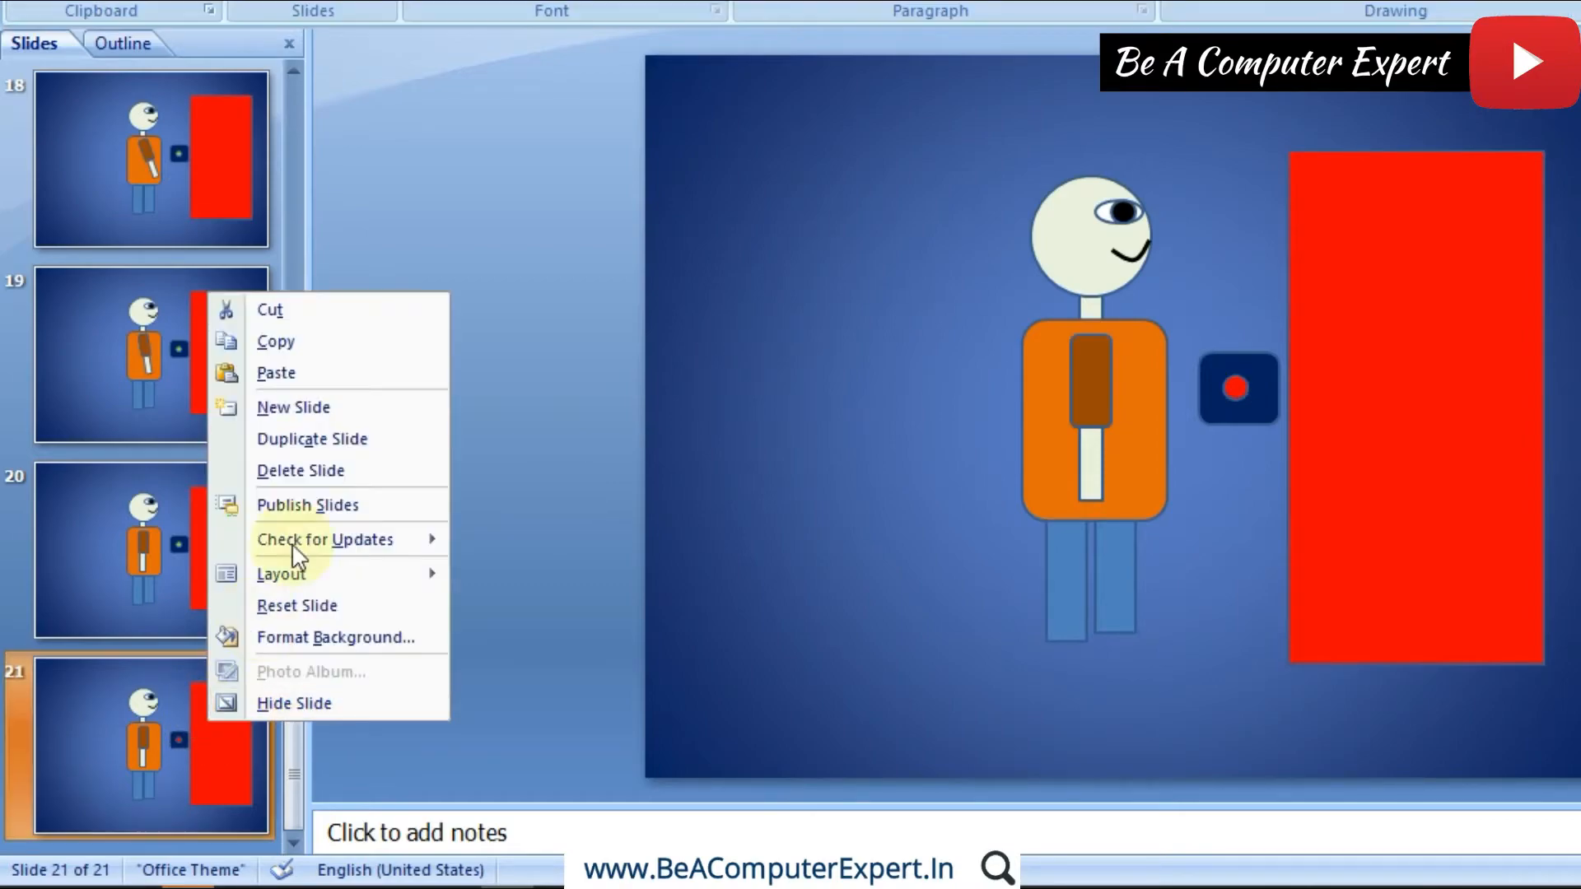
pyautogui.click(303, 438)
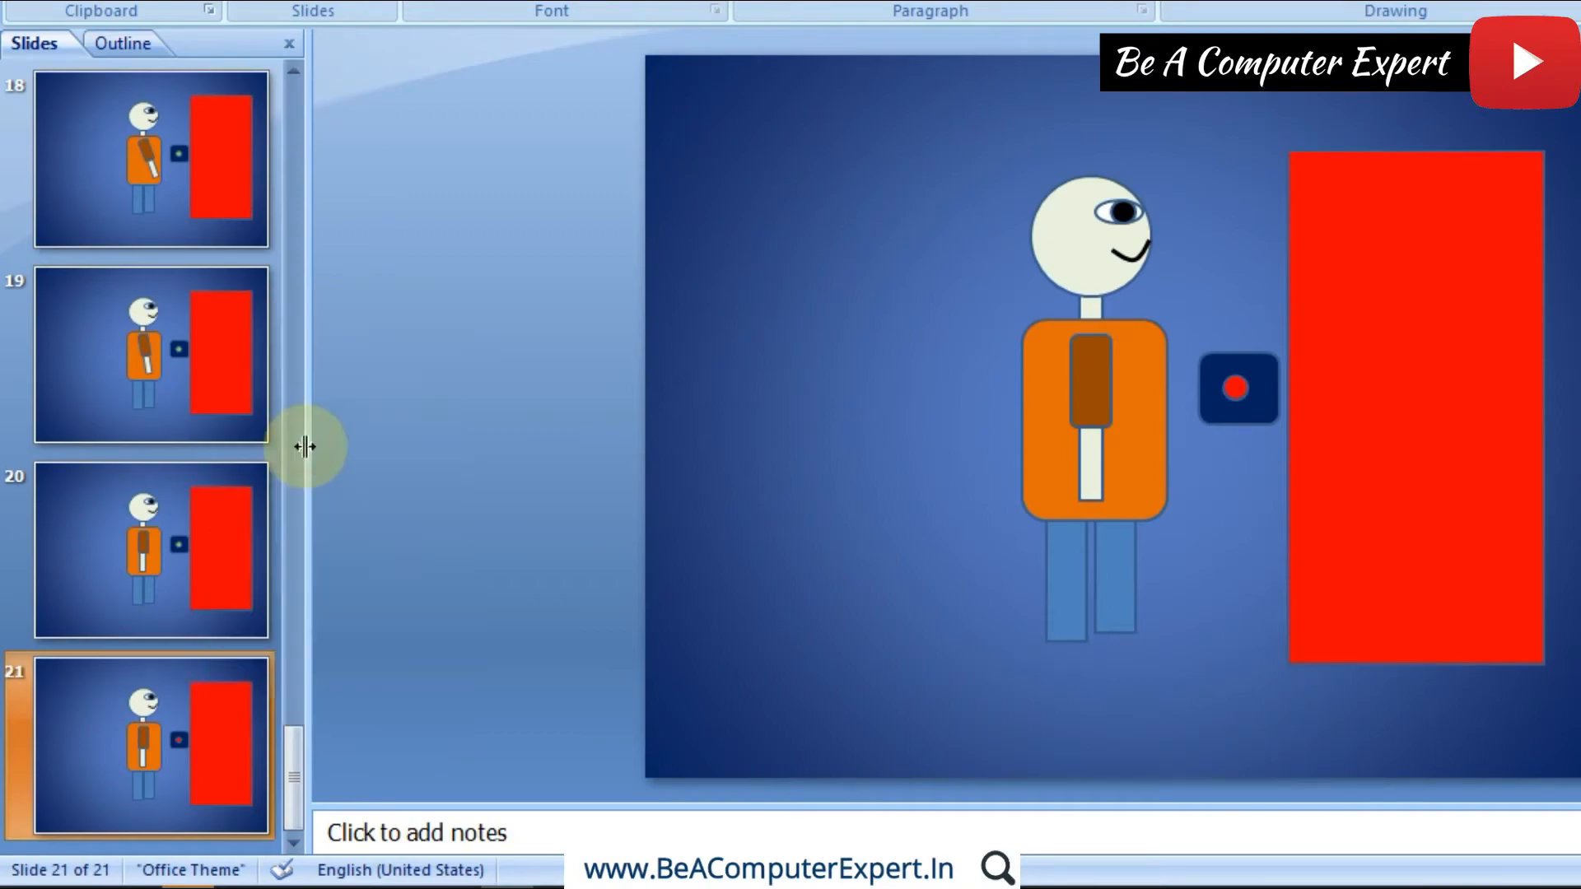
pyautogui.click(1348, 424)
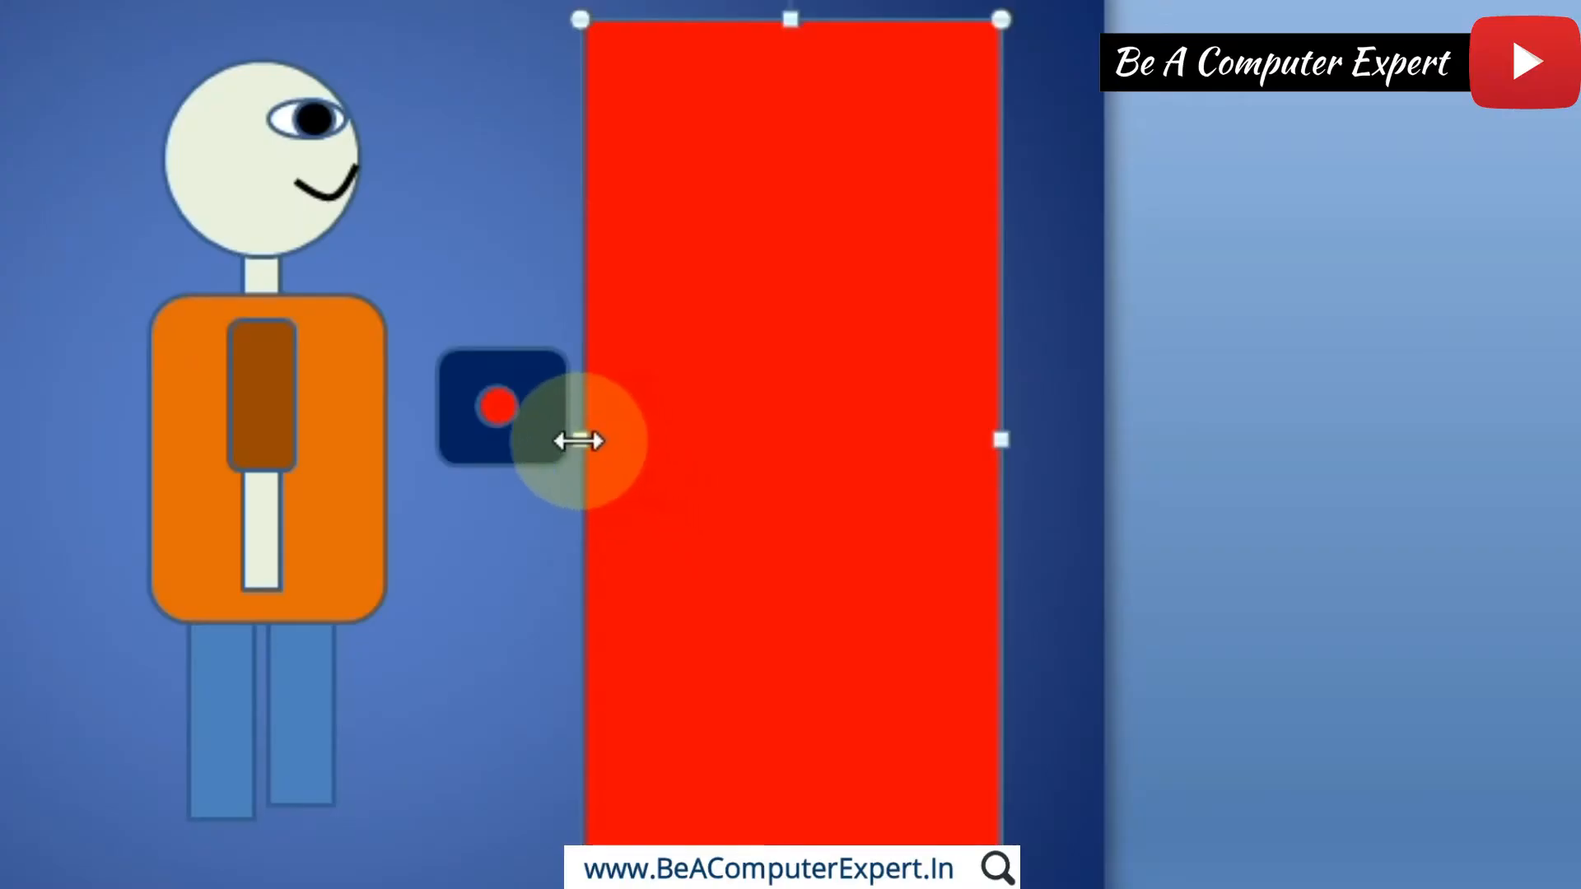
pyautogui.moveTo(1285, 407); pyautogui.dragTo(1303, 410)
pyautogui.moveTo(606, 442); pyautogui.dragTo(634, 447)
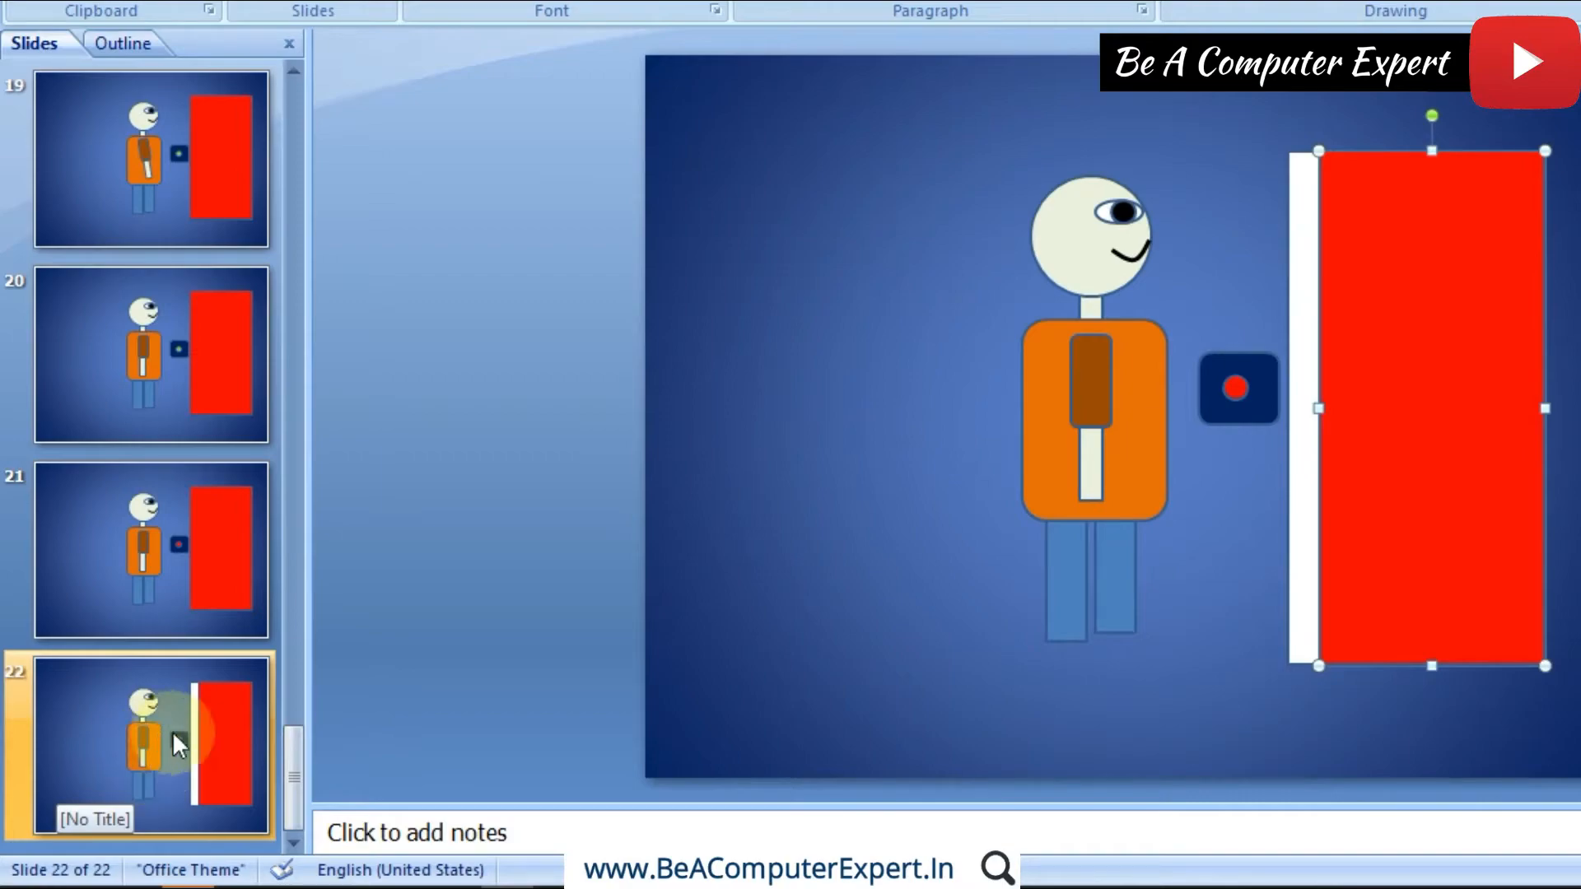
# Step: Duplicate slide 22 and narrow the red door on slide 23 from its left edge until about a quarter of the doorway is open
pyautogui.rightClick(166, 754)
pyautogui.click(274, 475)
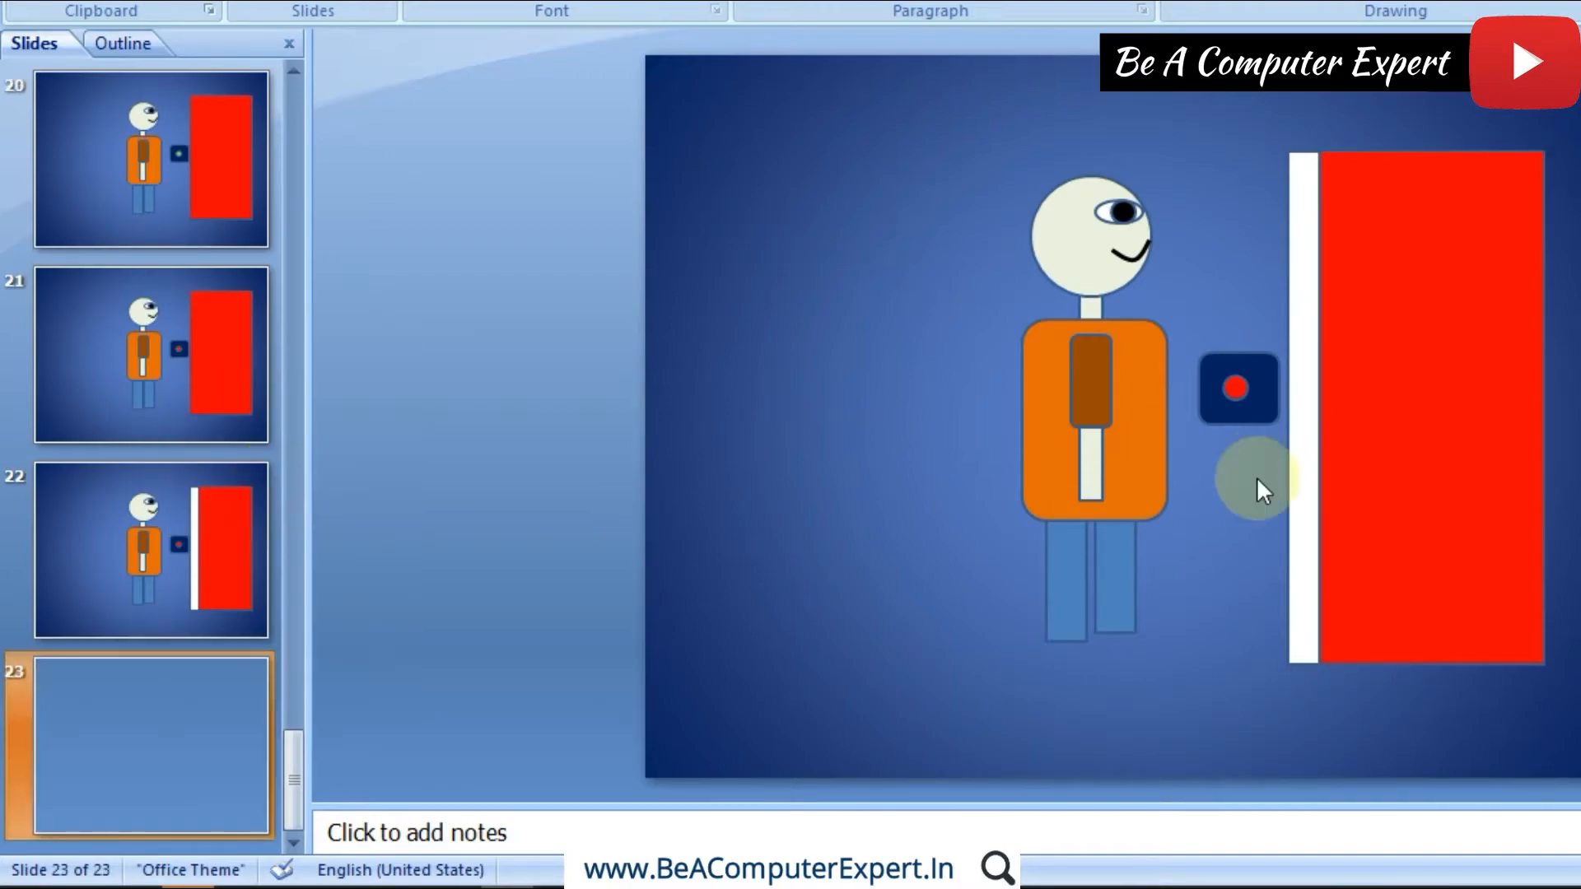
pyautogui.click(1346, 417)
pyautogui.moveTo(1317, 409); pyautogui.dragTo(1360, 410)
# Step: Duplicate slide 23 and narrow the red door on slide 24 from its left edge until about 40 percent of the doorway is open
pyautogui.rightClick(170, 741)
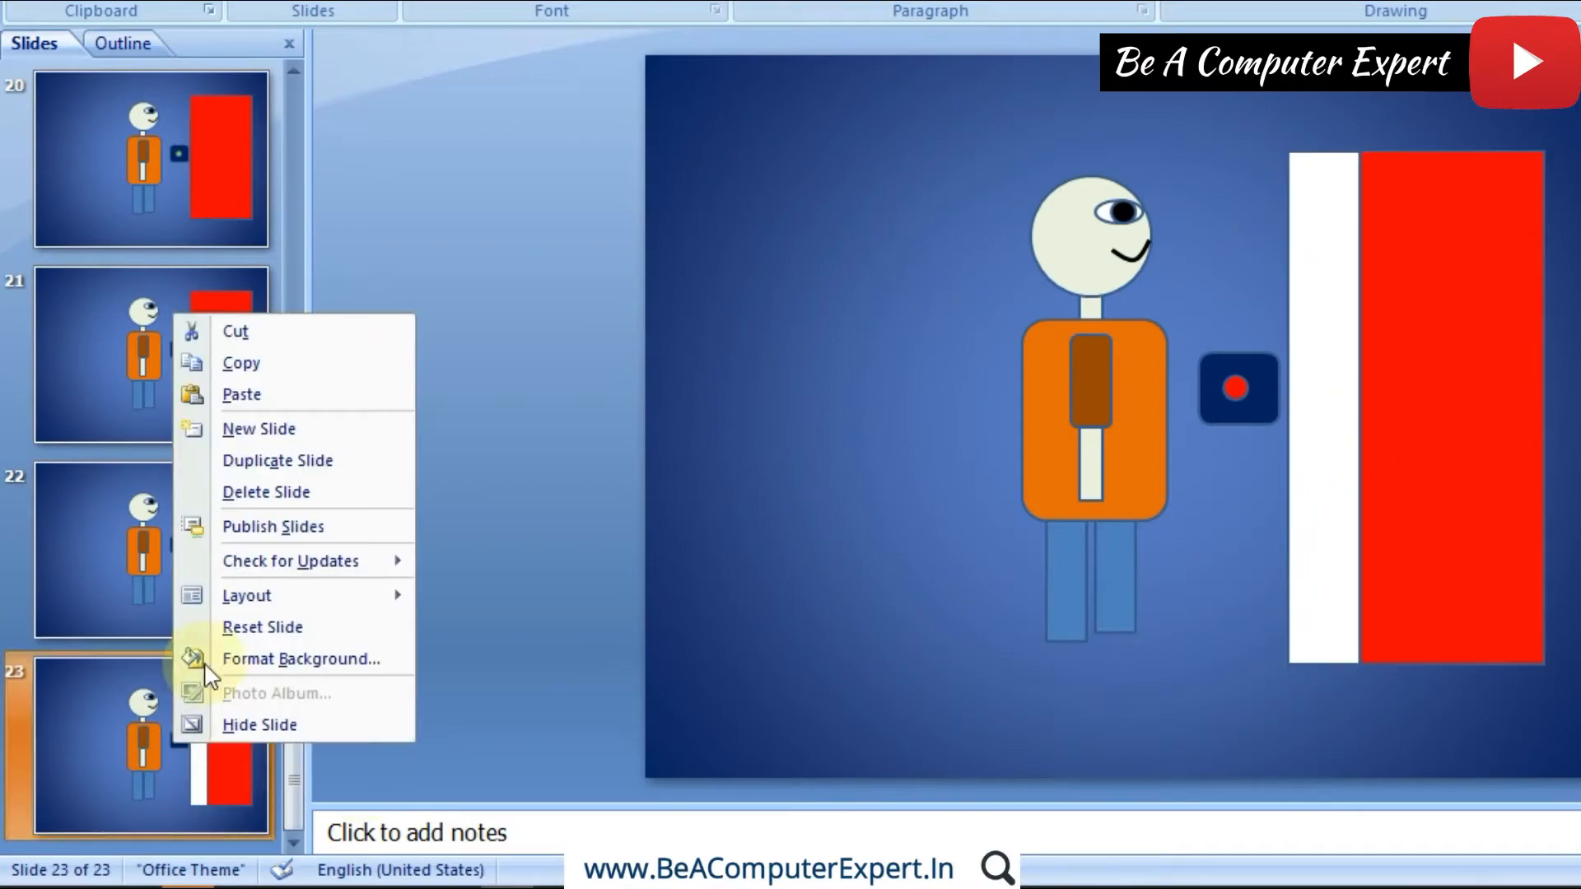
pyautogui.click(264, 460)
pyautogui.click(1396, 428)
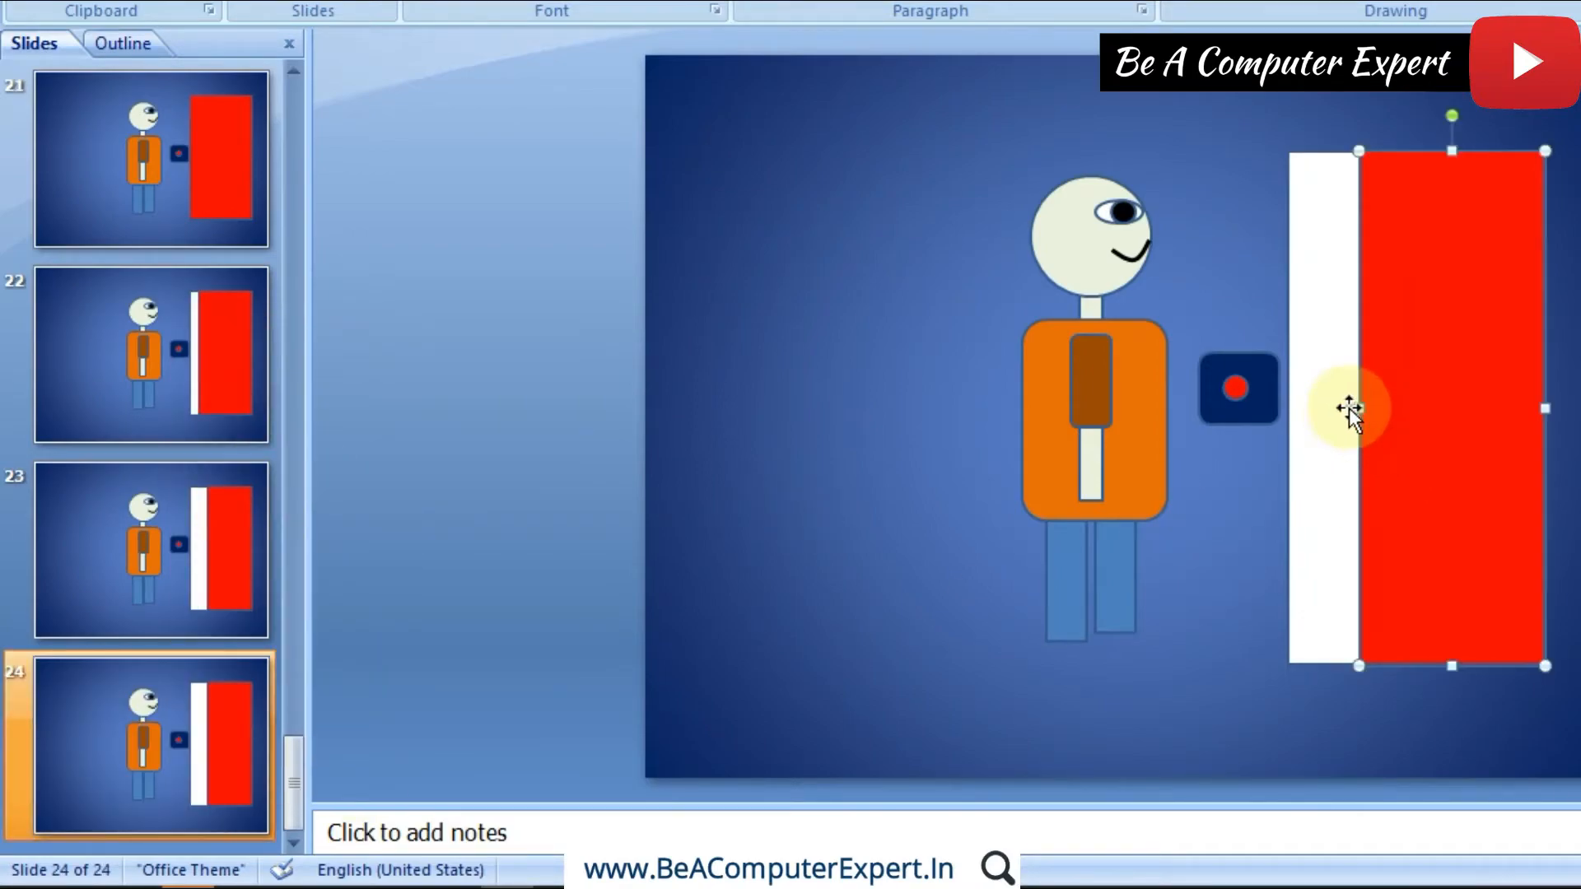
pyautogui.moveTo(1359, 409); pyautogui.dragTo(1391, 409)
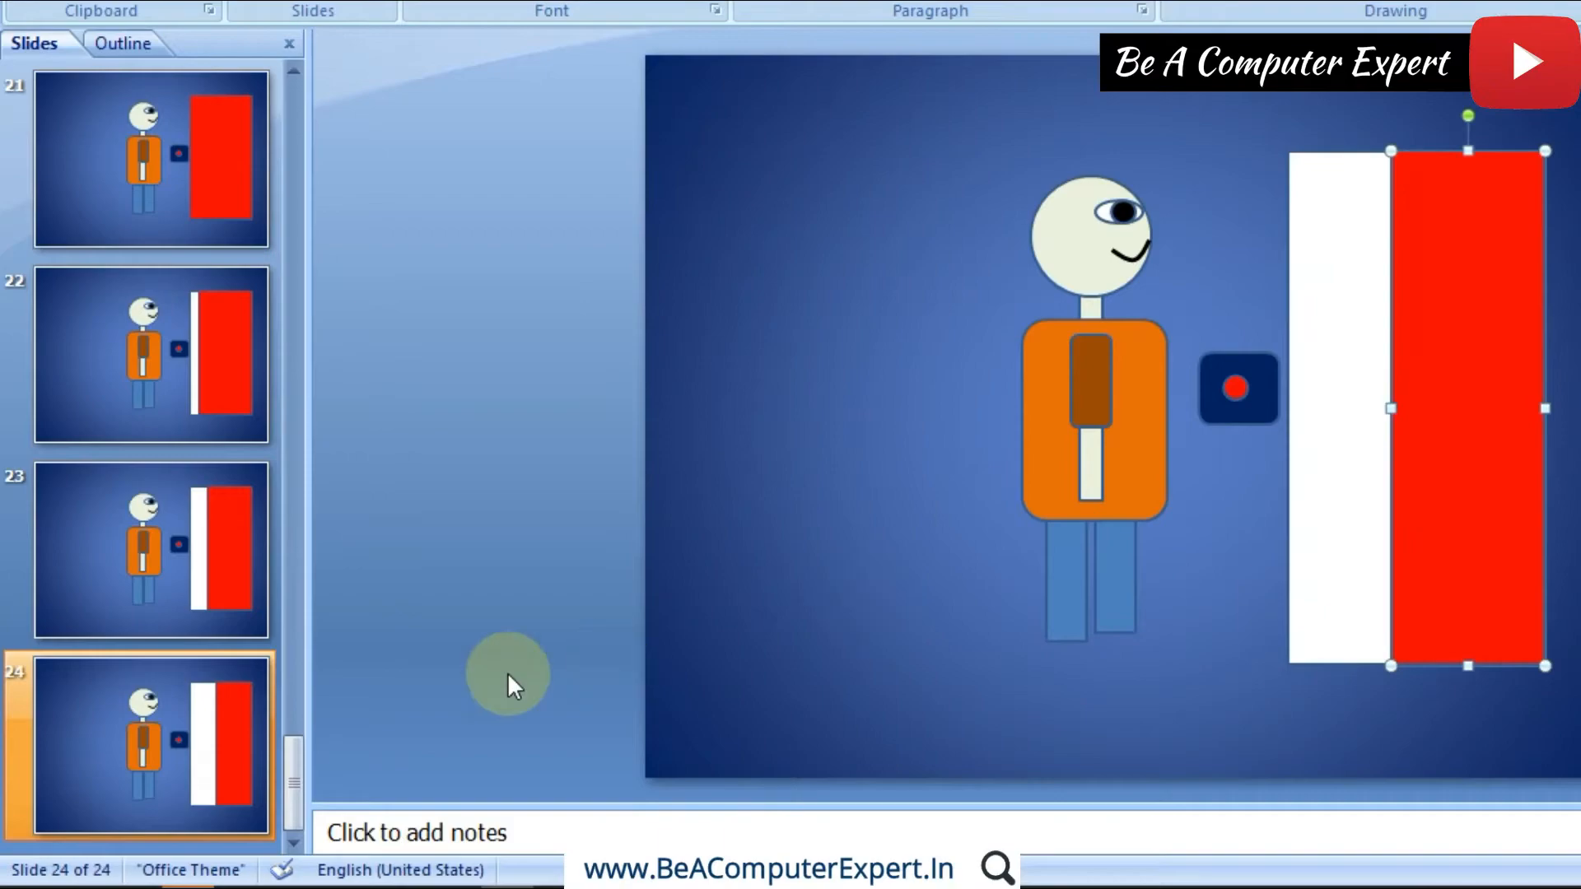
# Step: Duplicate slide 24 and narrow the red door on slide 25 from its left edge until about half of the doorway is open
pyautogui.rightClick(164, 713)
pyautogui.click(272, 430)
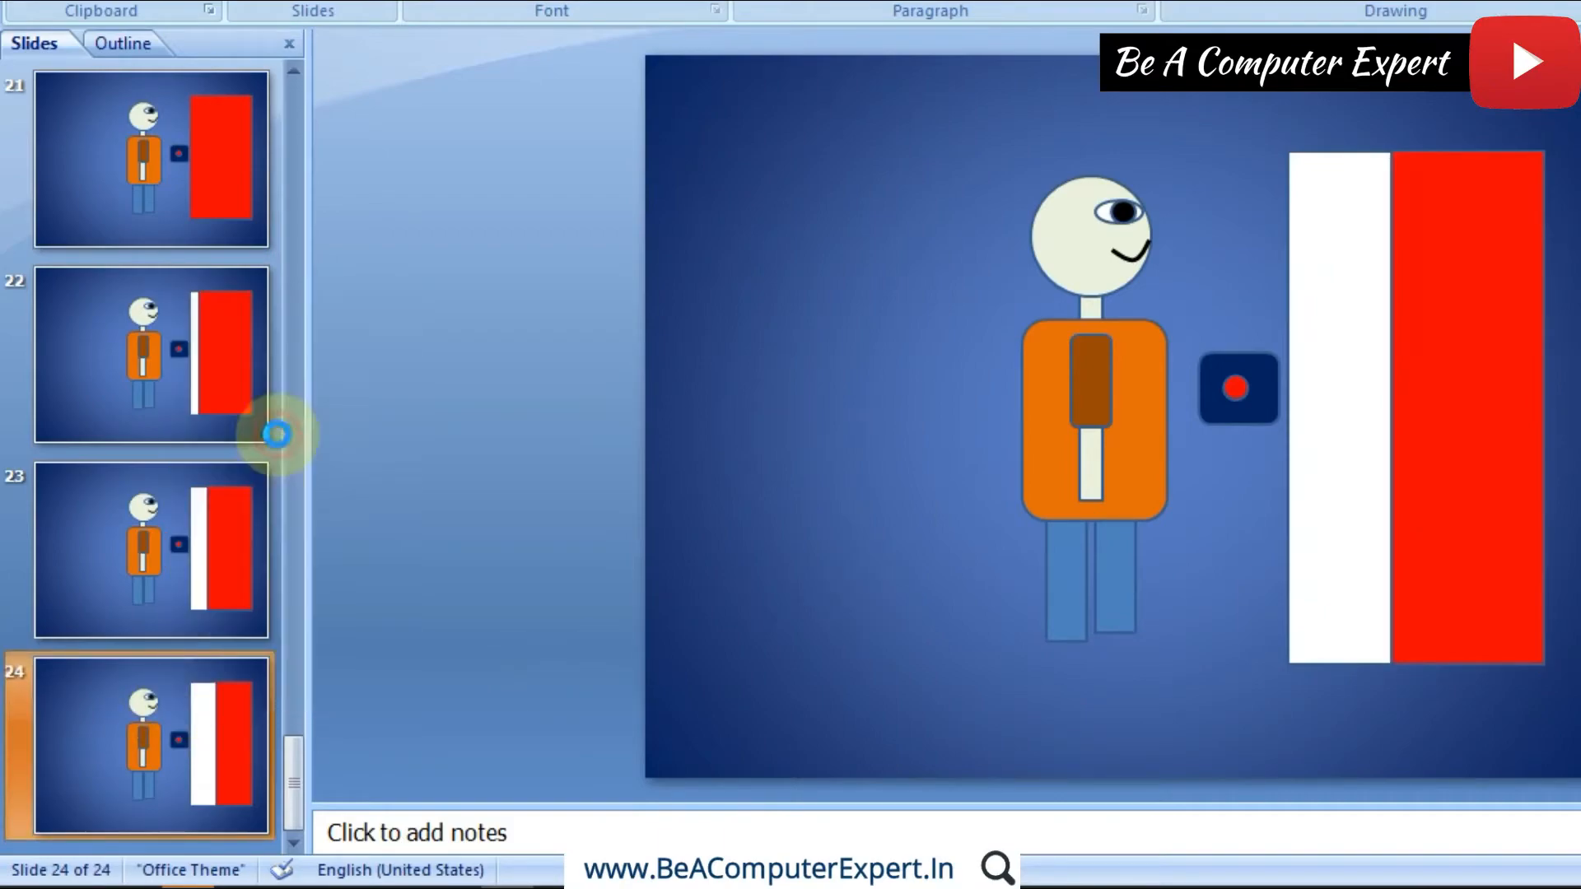
pyautogui.click(1424, 395)
pyautogui.moveTo(1390, 407); pyautogui.dragTo(1424, 406)
# Step: Duplicate slide 25 and narrow the red door on slide 26 from its left edge until about two thirds of the doorway is open
pyautogui.rightClick(229, 726)
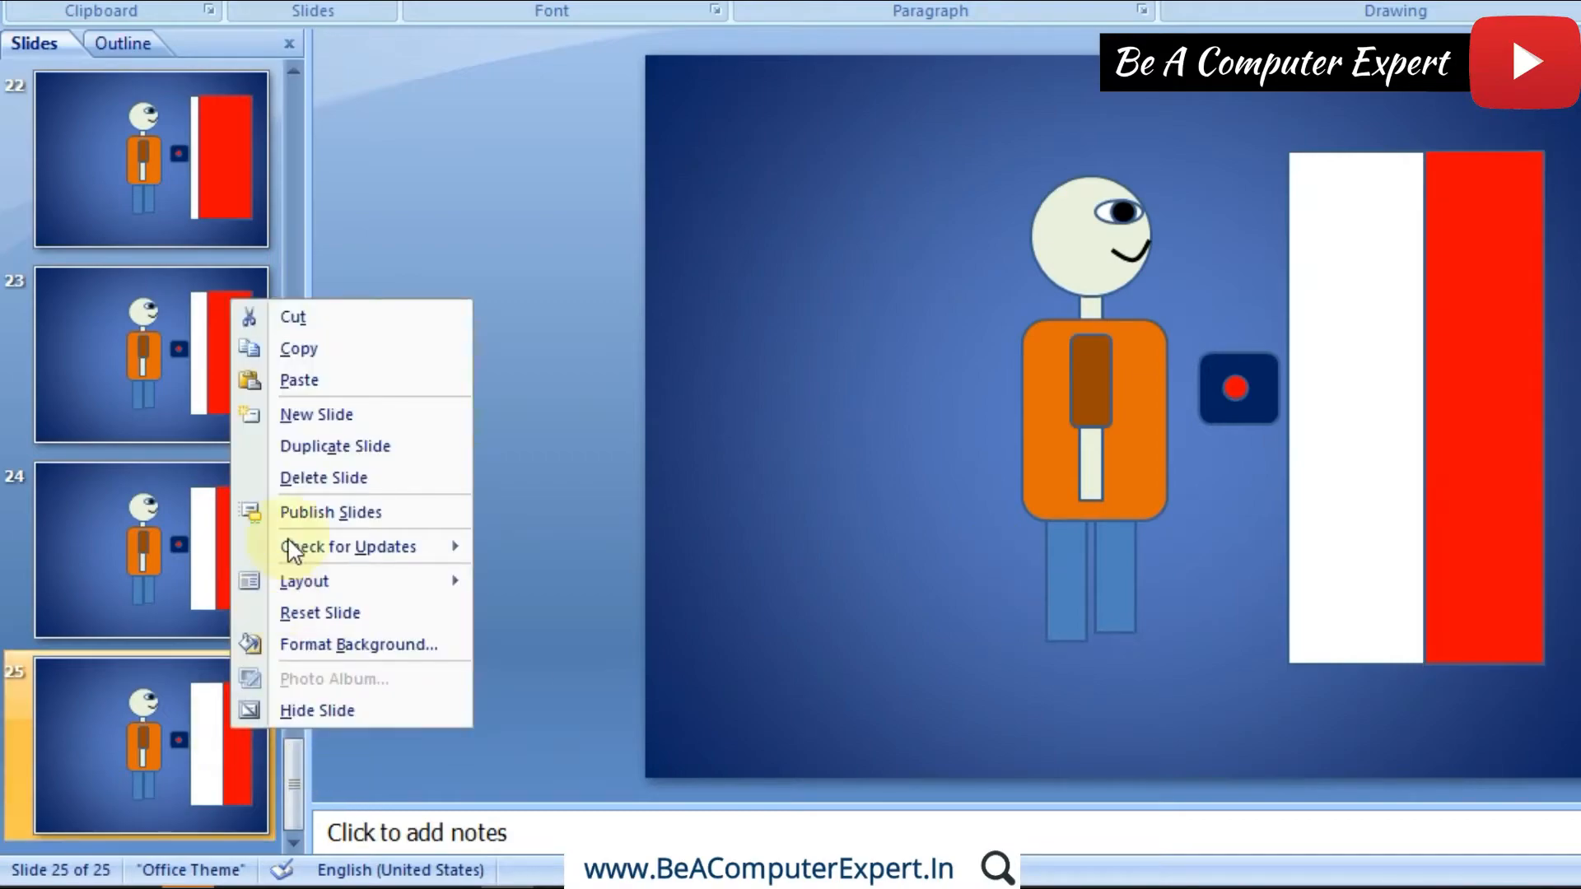
pyautogui.click(318, 445)
pyautogui.click(1452, 408)
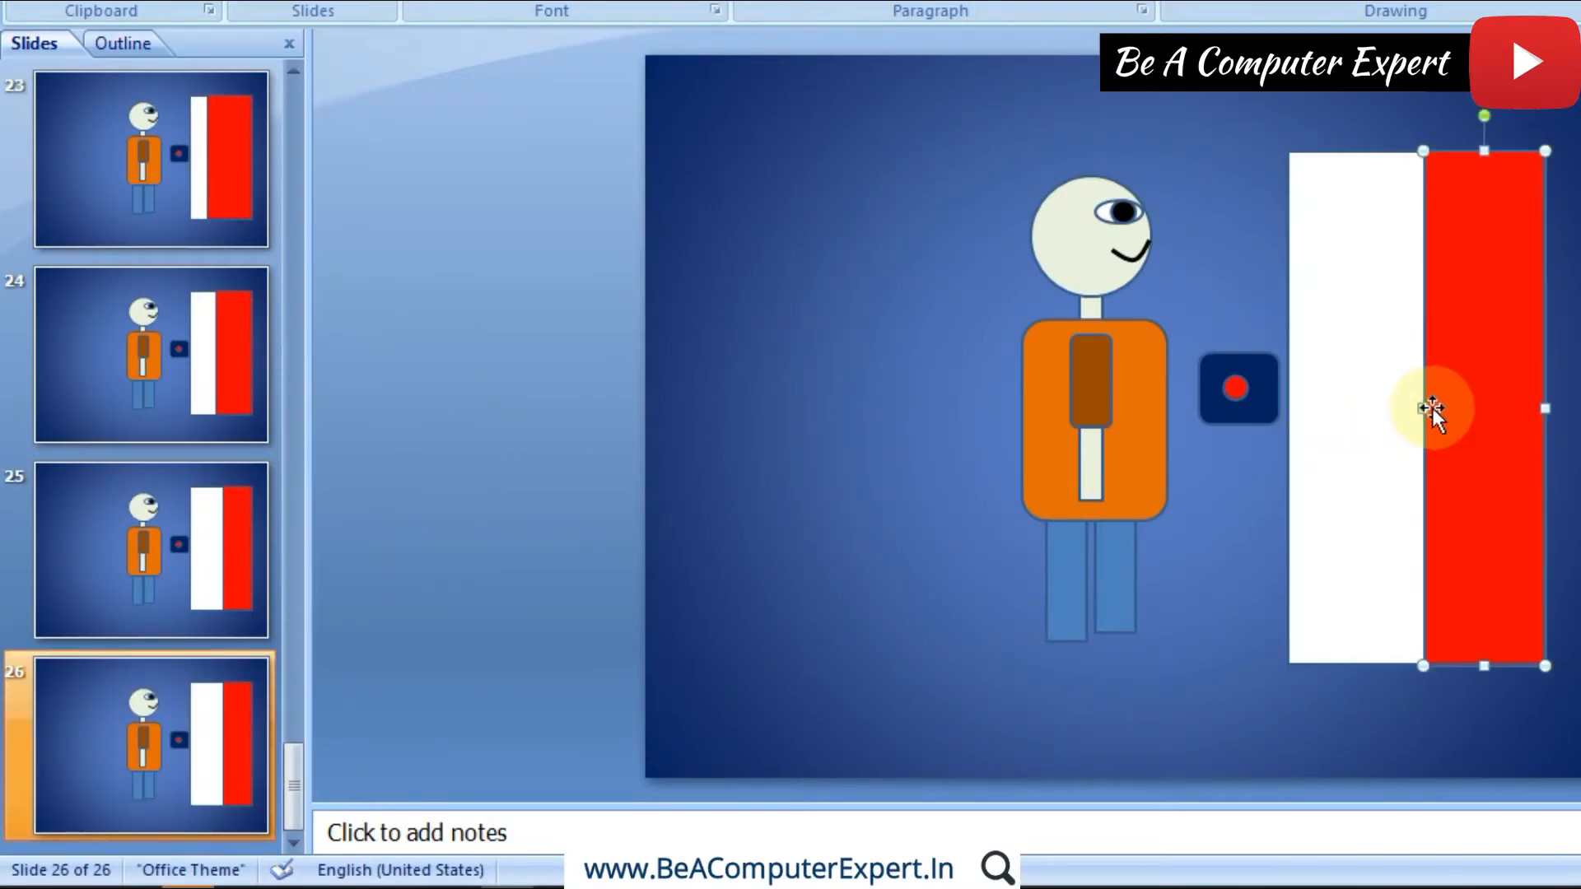
pyautogui.moveTo(1429, 407); pyautogui.dragTo(1455, 407)
# Step: Duplicate slide 26 and narrow the red door on slide 27 from its left edge until about three quarters of the doorway is open
pyautogui.click(110, 733)
pyautogui.rightClick(110, 733)
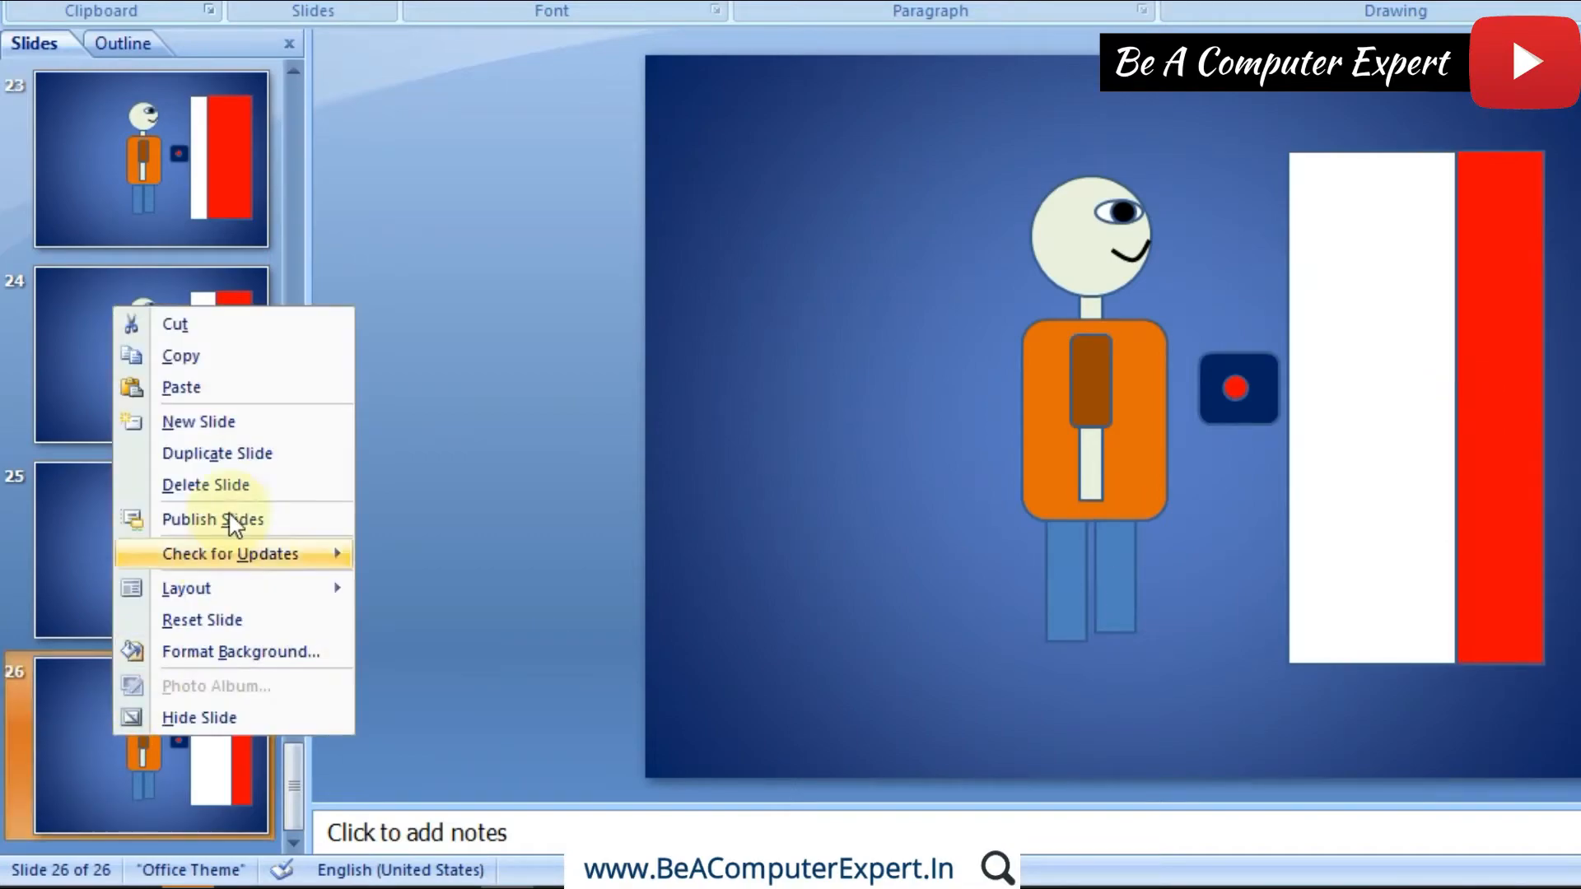
pyautogui.click(247, 454)
pyautogui.click(1475, 379)
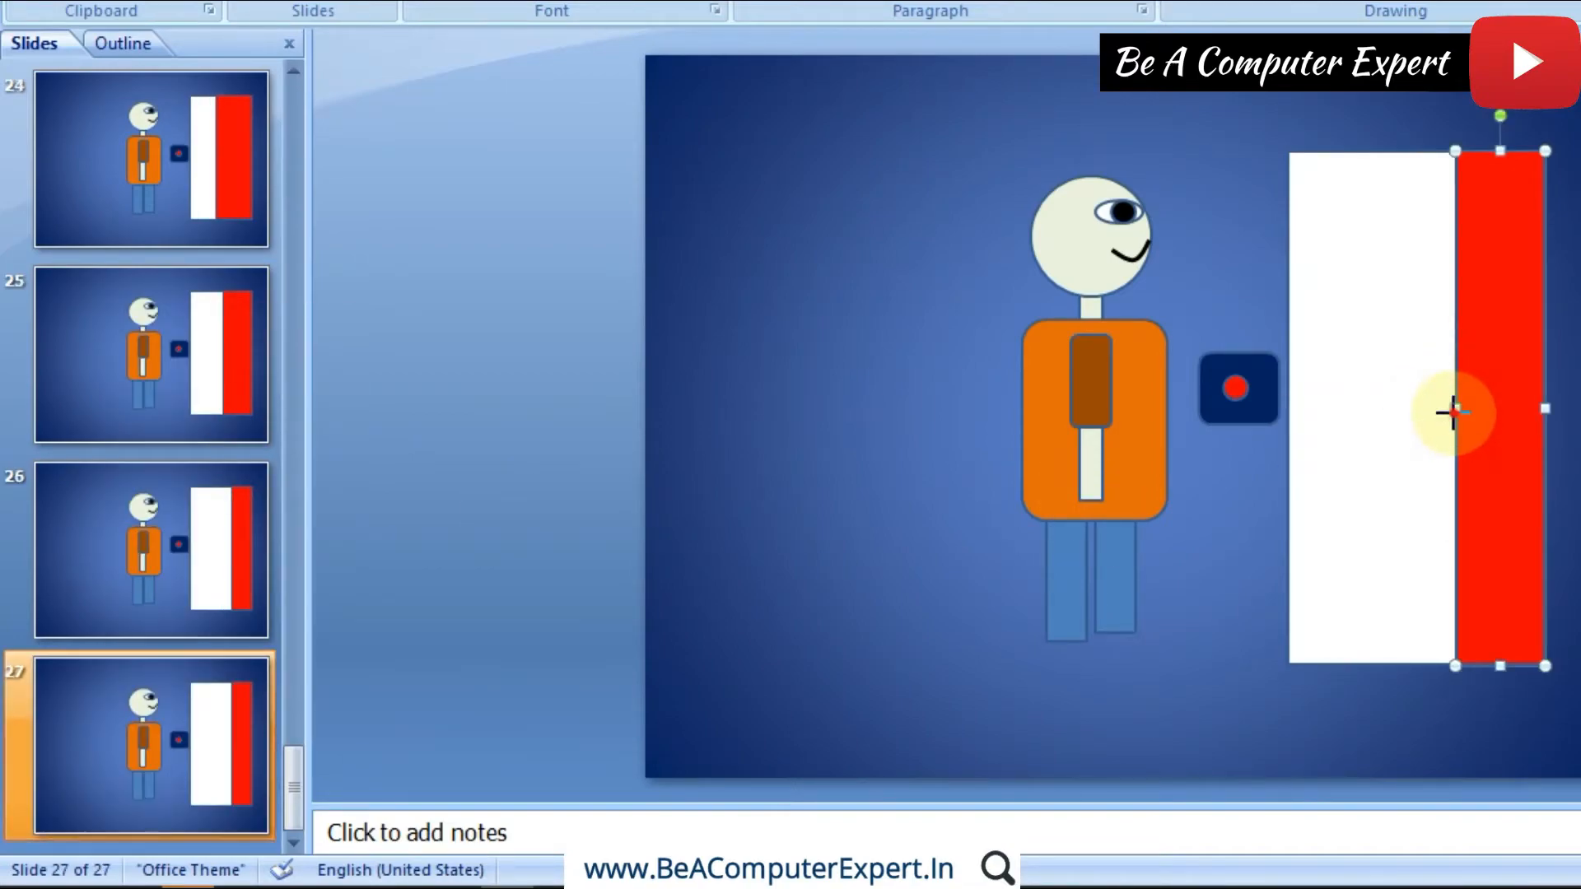
pyautogui.moveTo(1453, 409); pyautogui.dragTo(1481, 410)
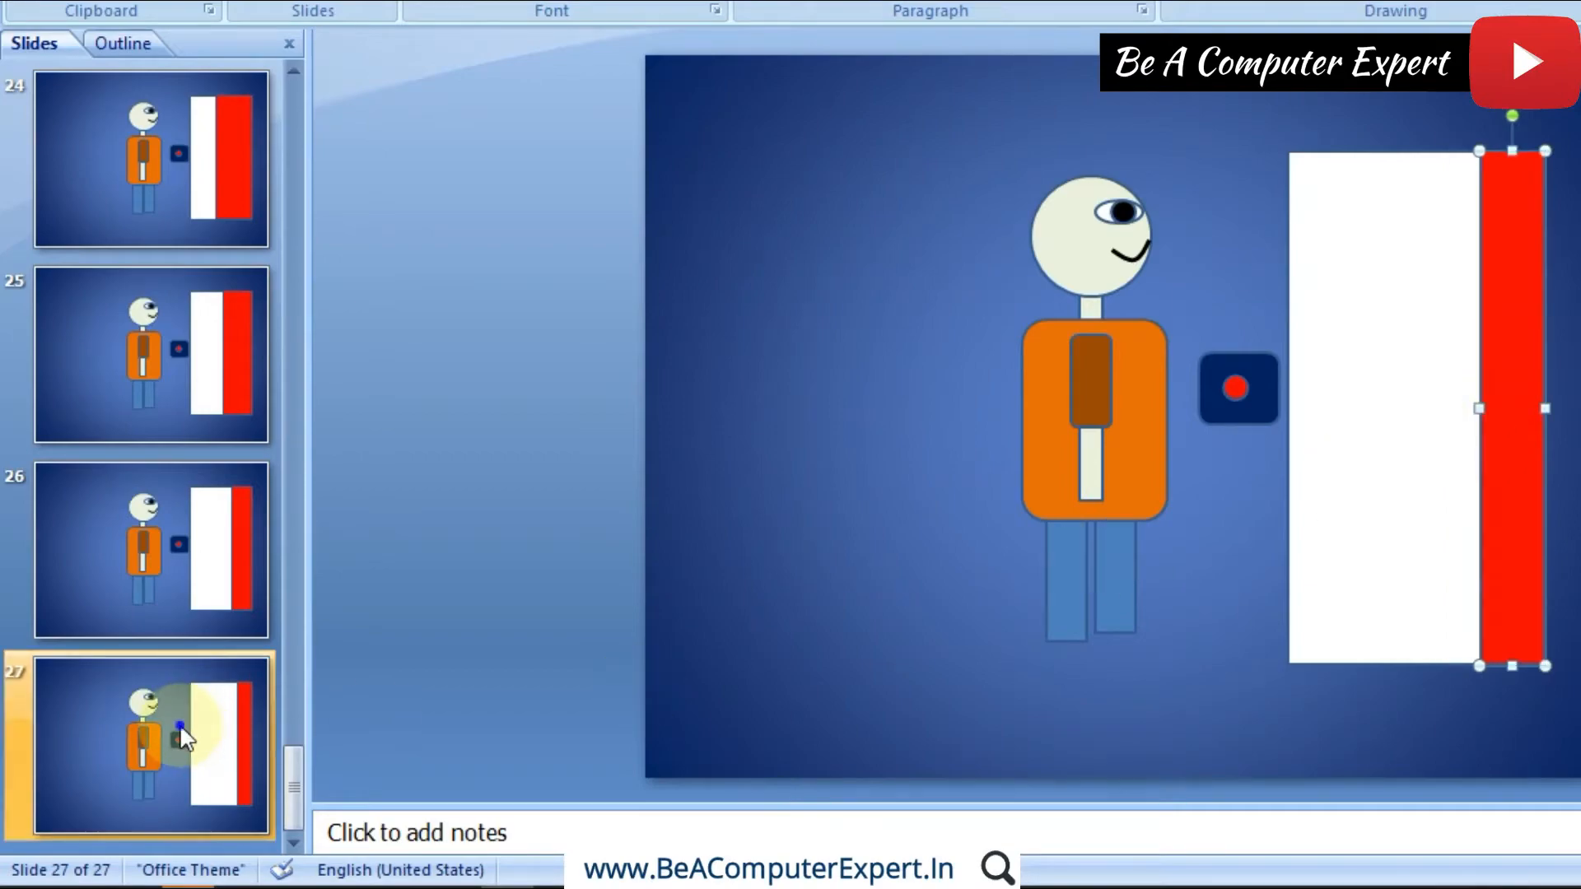
# Step: Duplicate slide 27 and narrow the red door on slide 28 to a thin strip along the doorway's right edge
pyautogui.rightClick(180, 723)
pyautogui.click(282, 444)
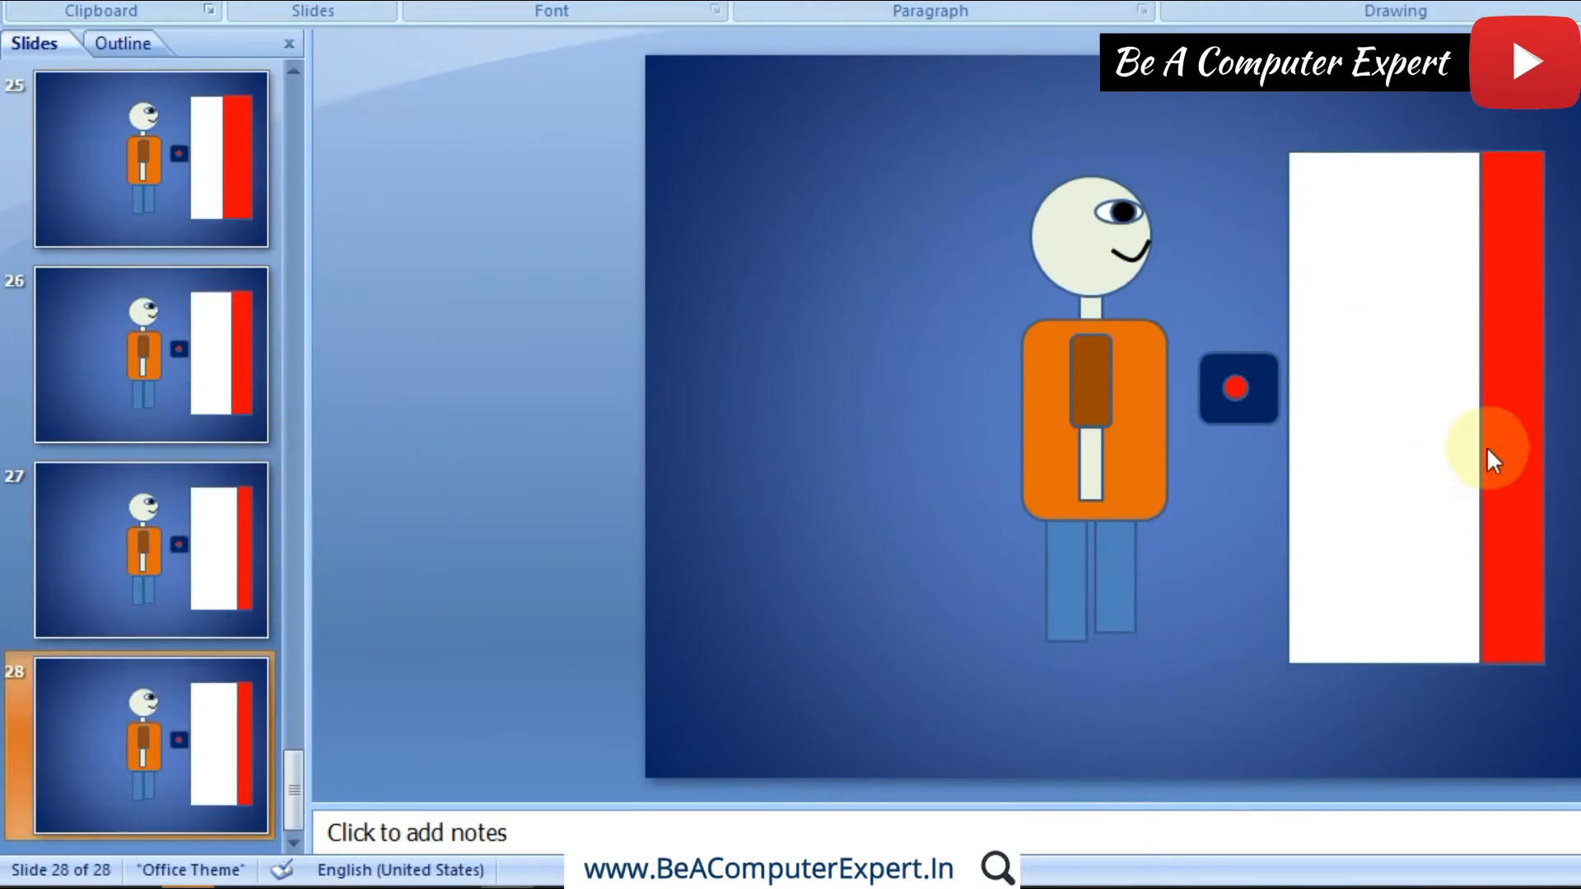
pyautogui.click(1494, 409)
pyautogui.moveTo(1482, 406); pyautogui.dragTo(1519, 408)
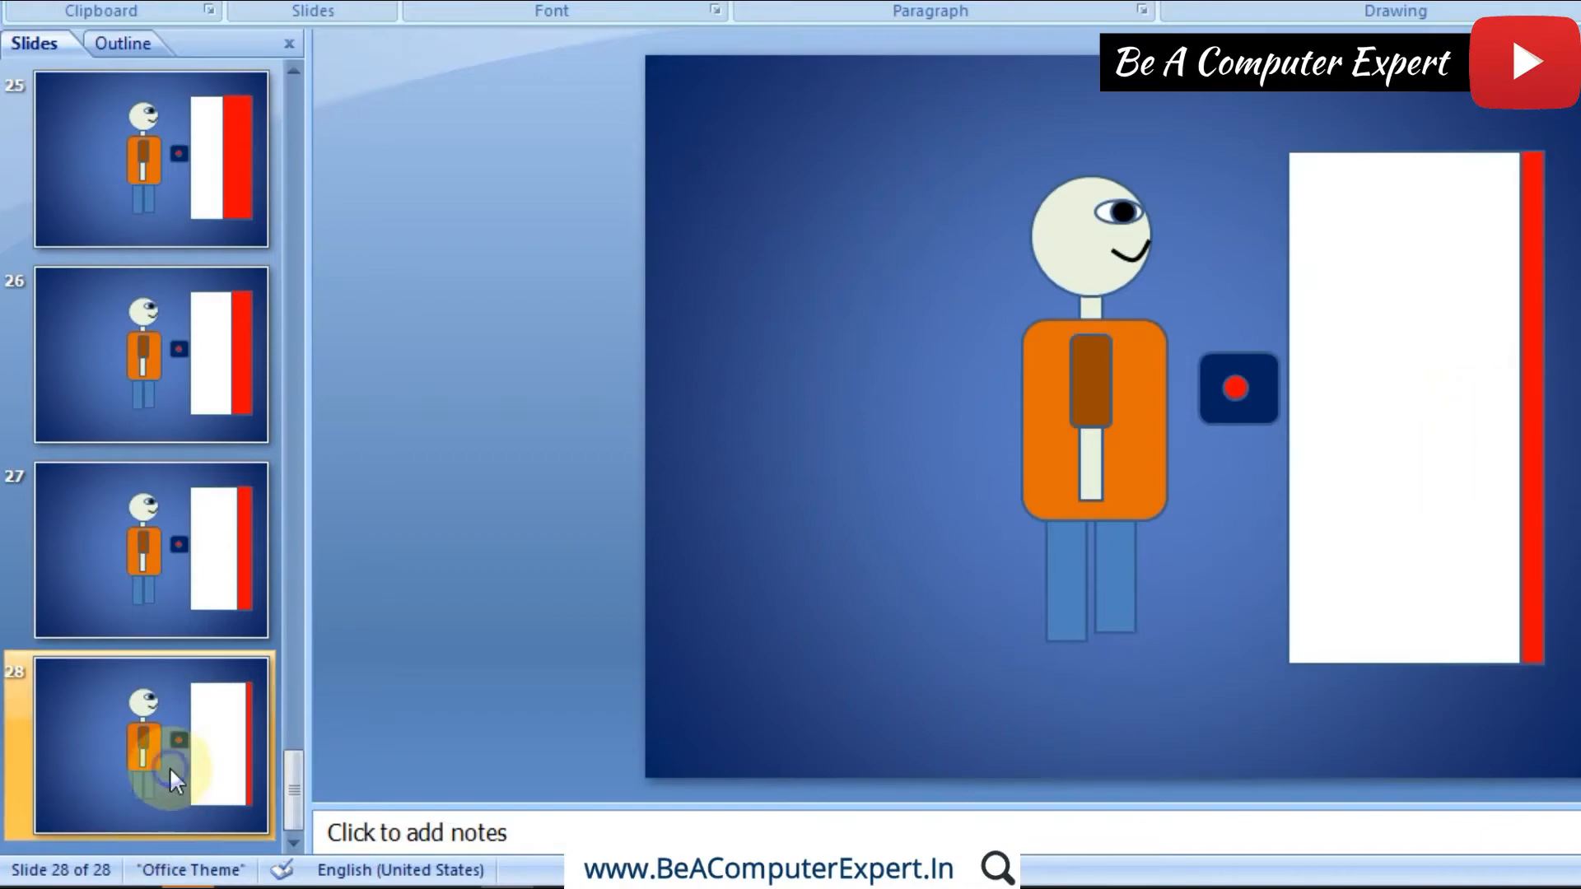
# Step: Duplicate slide 28 and move the grouped figure on slide 29 right until its body slightly overlaps the button panel
pyautogui.rightClick(170, 767)
pyautogui.click(262, 497)
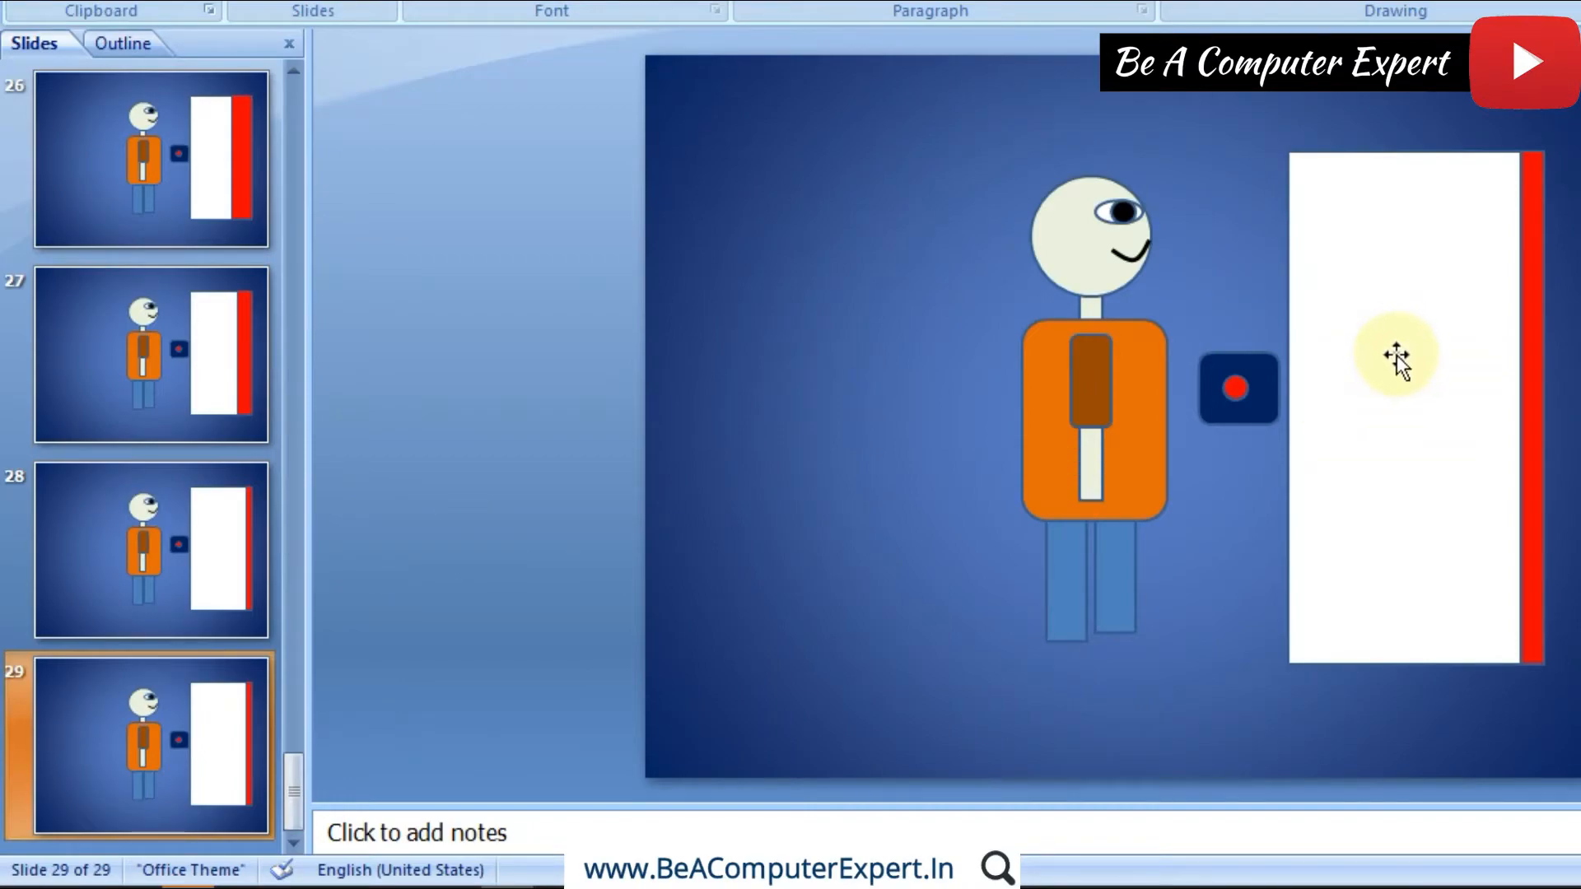
pyautogui.click(1103, 438)
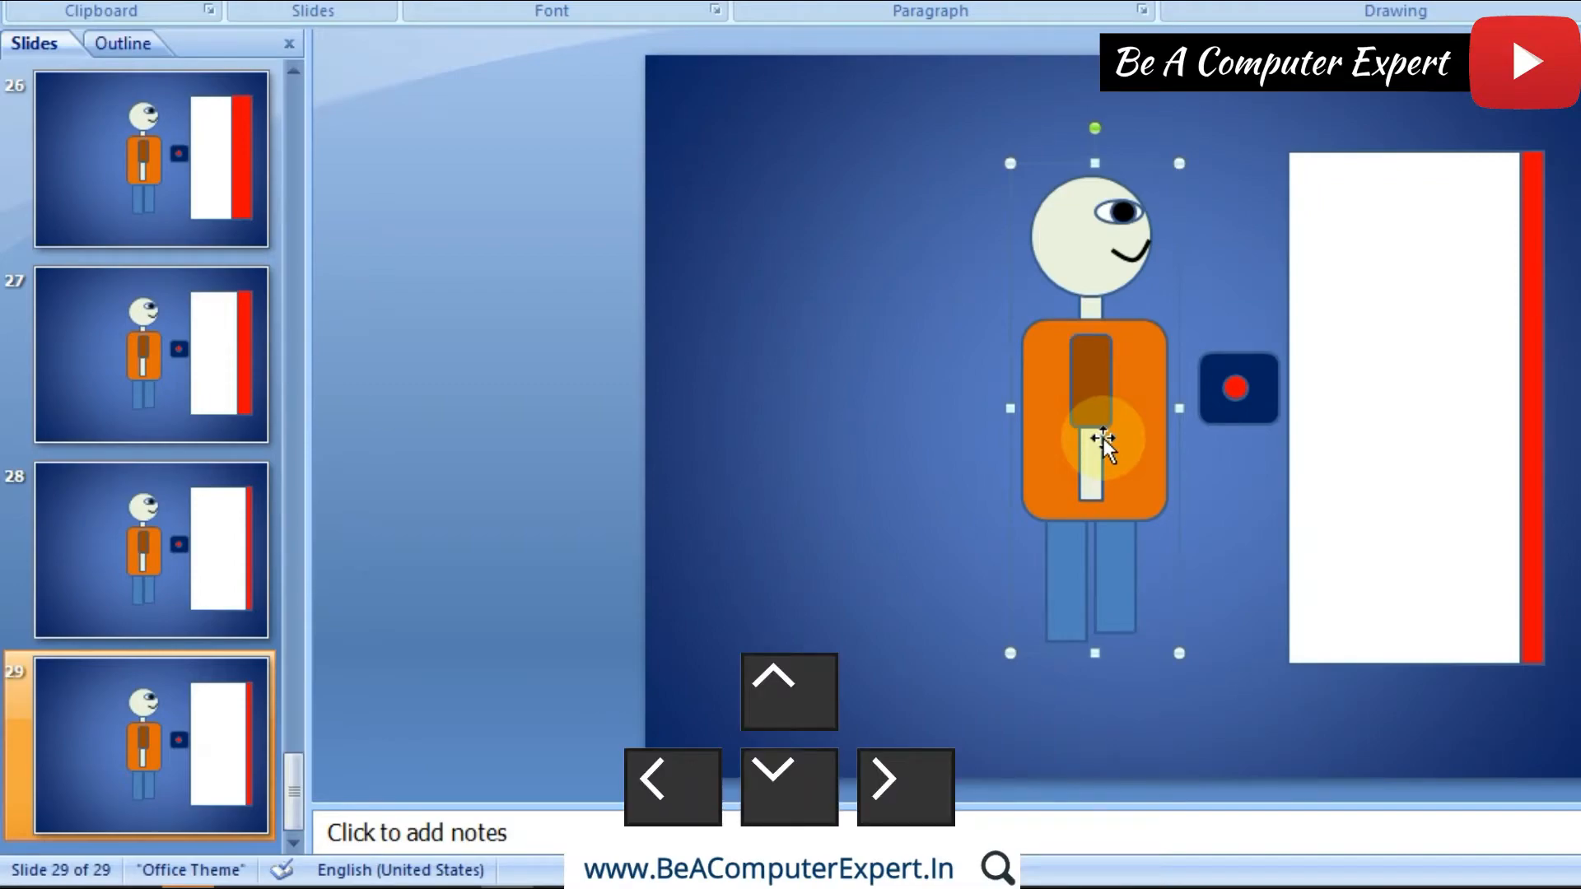
pyautogui.press('Right')
pyautogui.press('Right')
pyautogui.press('Right')
pyautogui.press('Right')
pyautogui.press('Right')
pyautogui.press('Right')
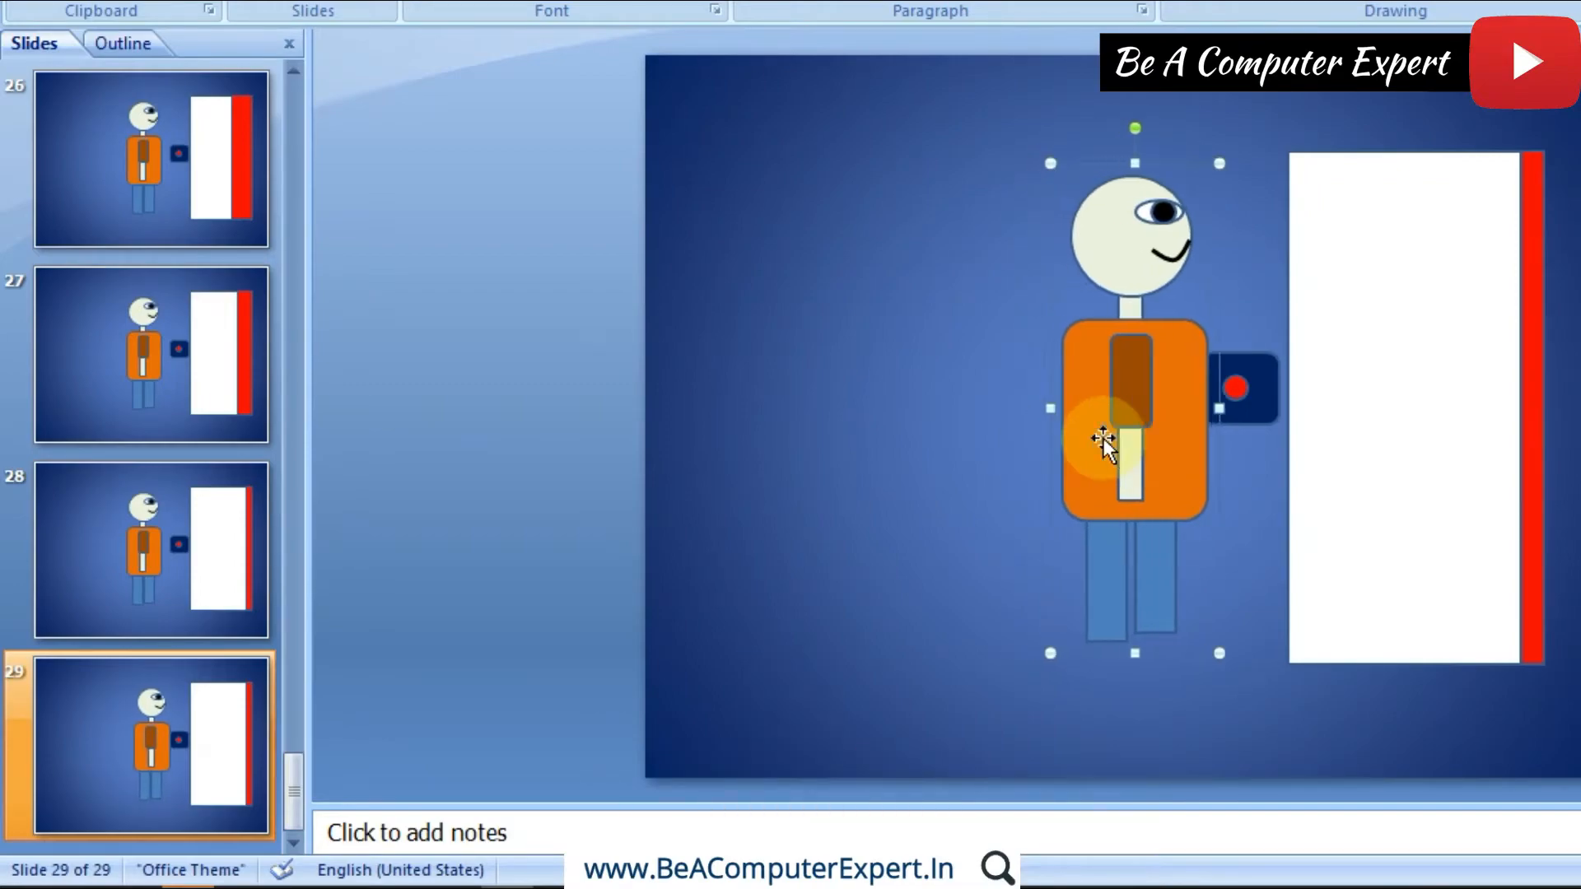
# Step: Duplicate slide 29 and move the figure on slide 30 right until its body covers the round button, just short of the doorway
pyautogui.rightClick(161, 741)
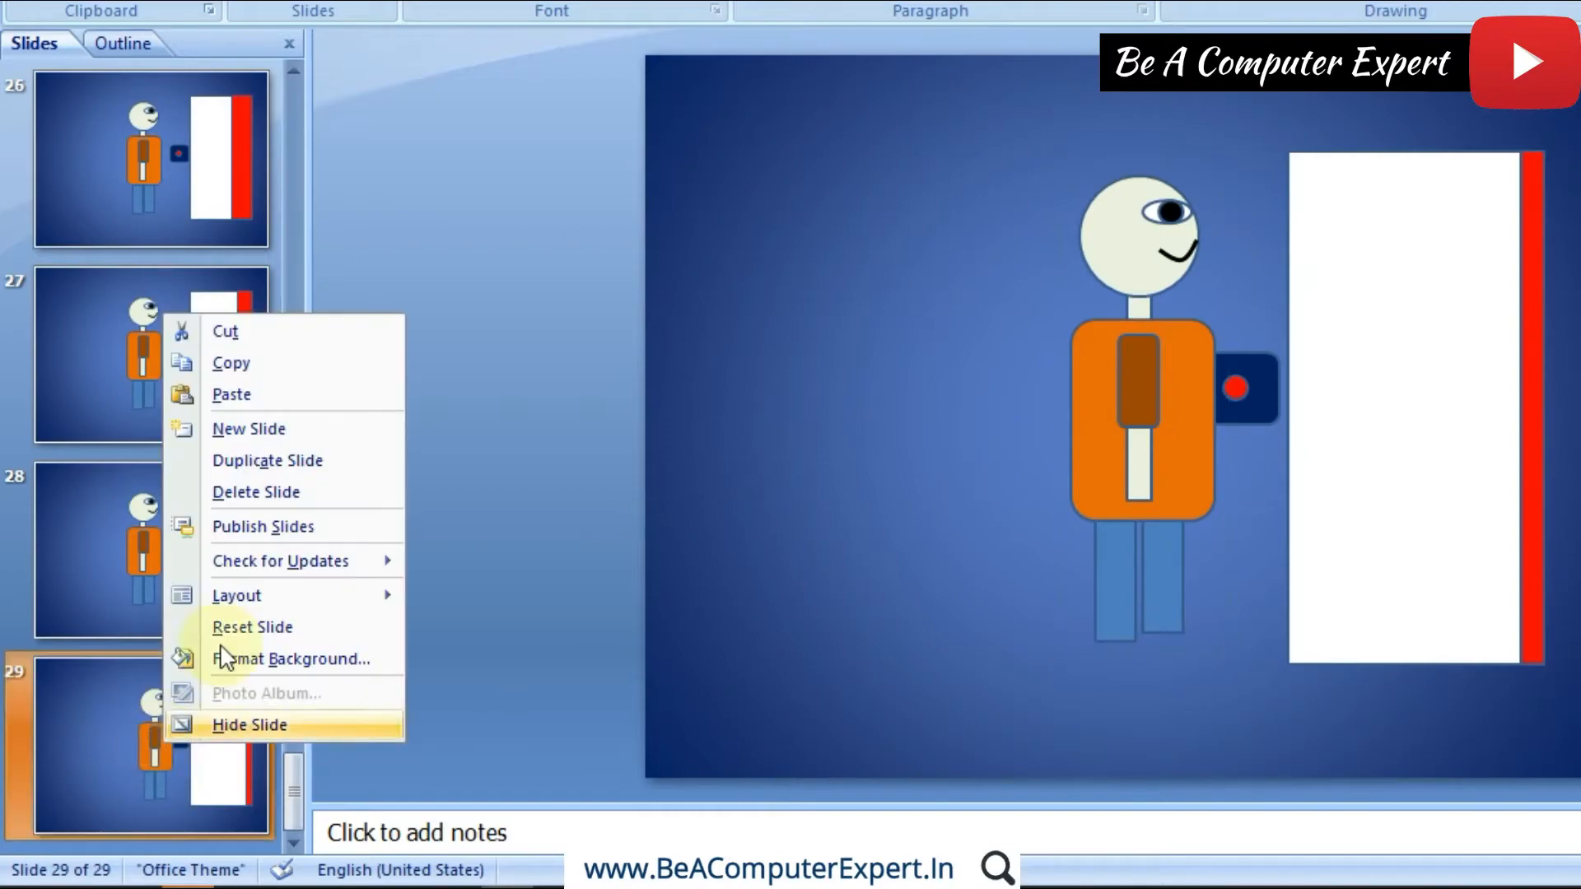
pyautogui.click(280, 463)
pyautogui.click(1173, 471)
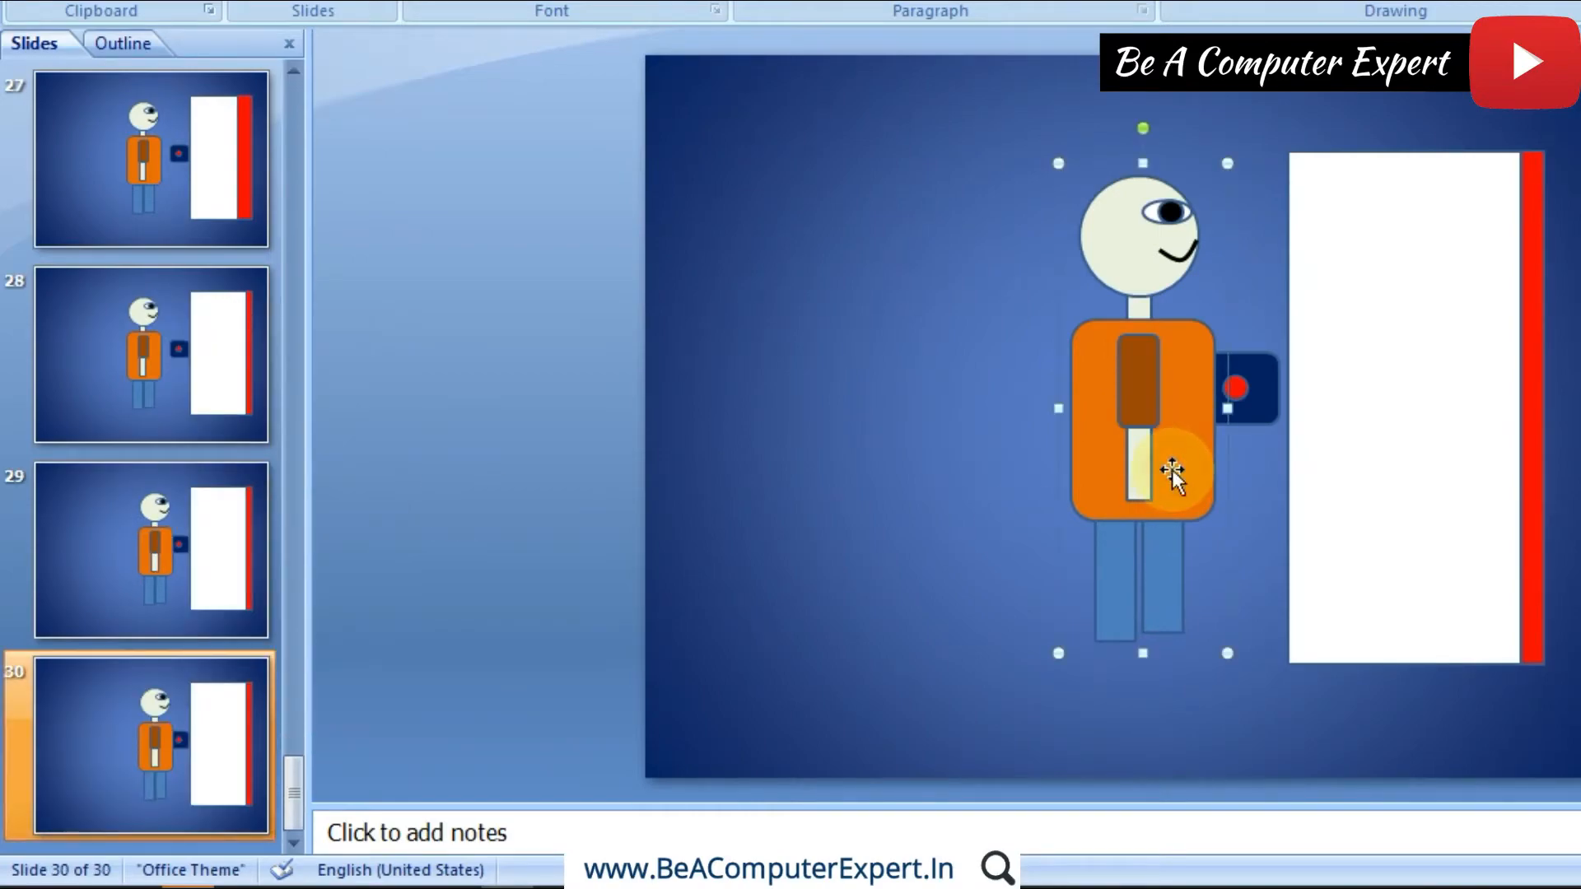
pyautogui.press('Right')
pyautogui.press('Right')
pyautogui.press('Right')
pyautogui.press('Right')
pyautogui.press('Right')
pyautogui.press('Right')
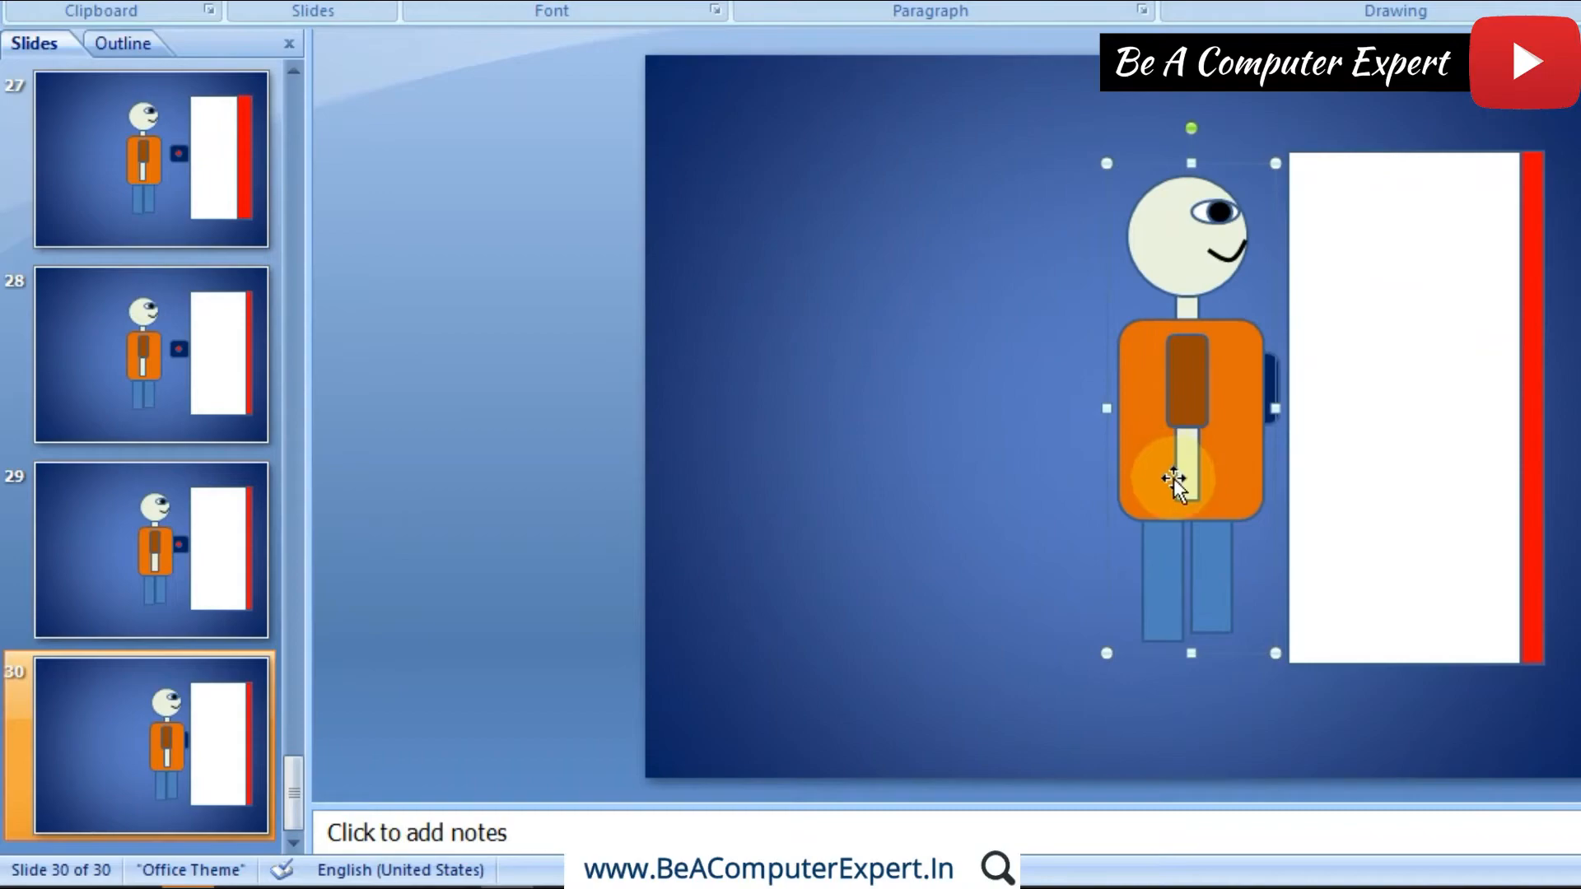
# Step: Duplicate slide 30 and move the figure on slide 31 right until its front edge enters the white doorway
pyautogui.rightClick(220, 766)
pyautogui.click(326, 475)
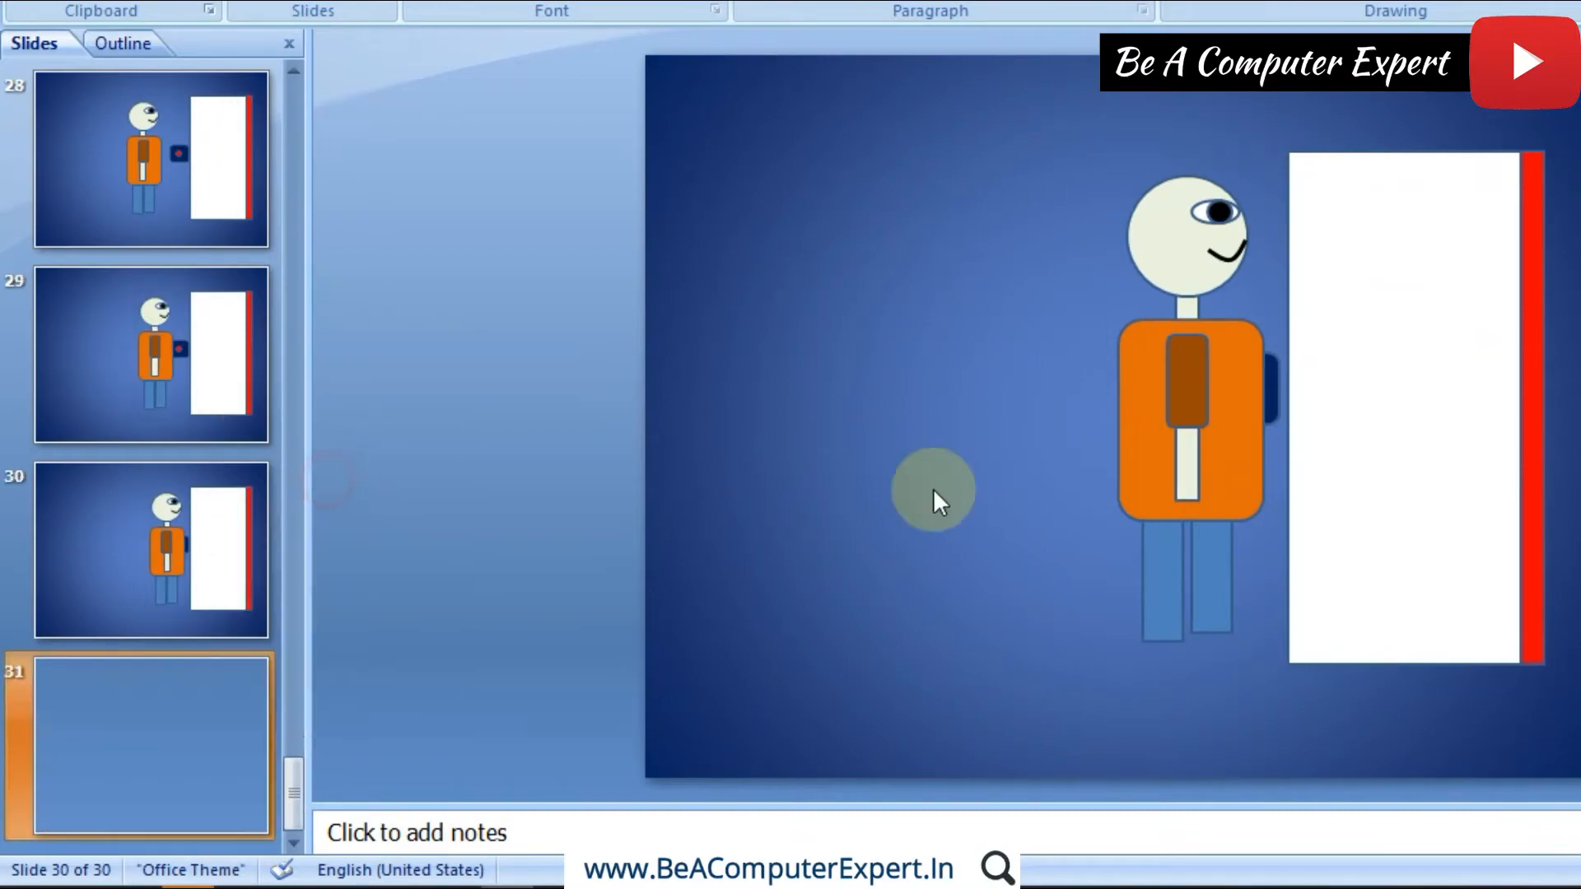
pyautogui.click(1188, 447)
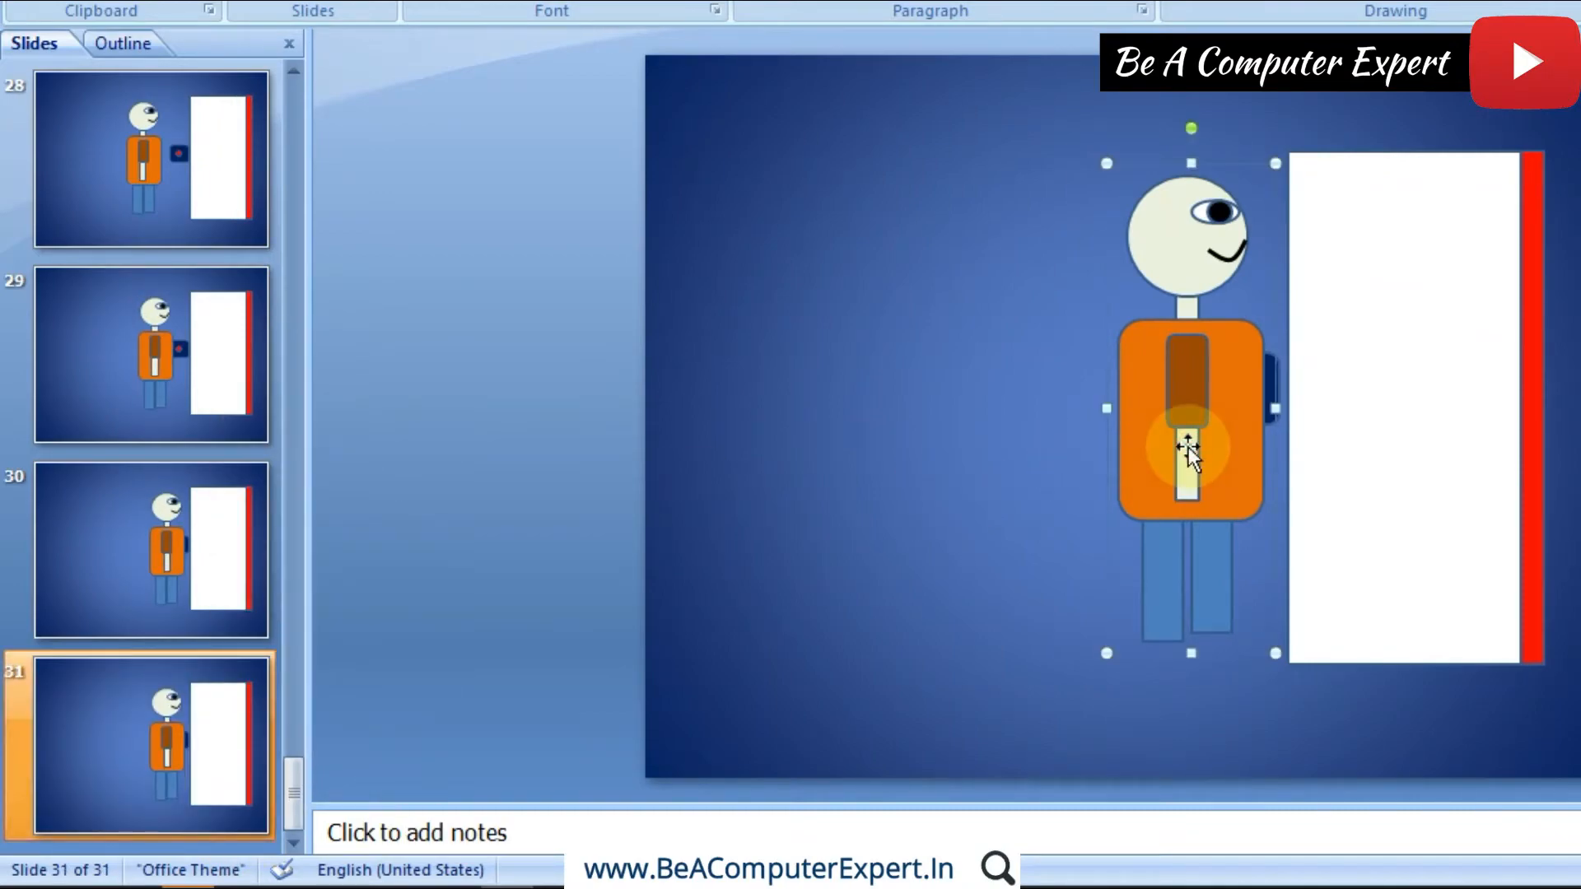
pyautogui.press('Right')
pyautogui.press('Right')
pyautogui.press('Right')
pyautogui.press('Right')
pyautogui.press('Right')
pyautogui.press('Right')
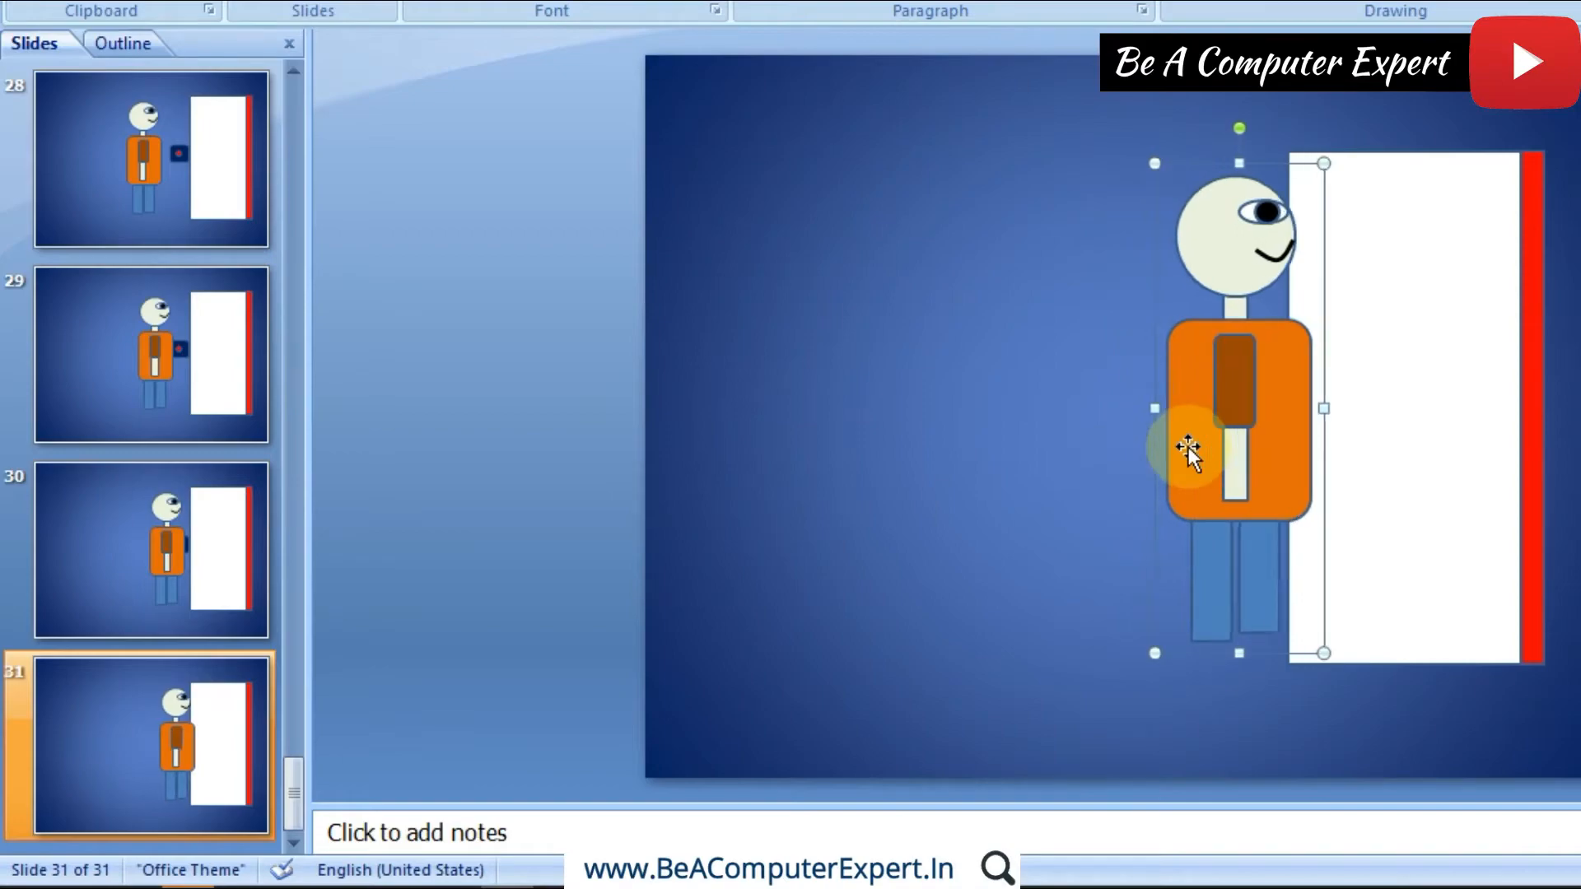
# Step: Duplicate slide 31 and move the figure on slide 32 right until most of its body is in front of the doorway
pyautogui.rightClick(201, 693)
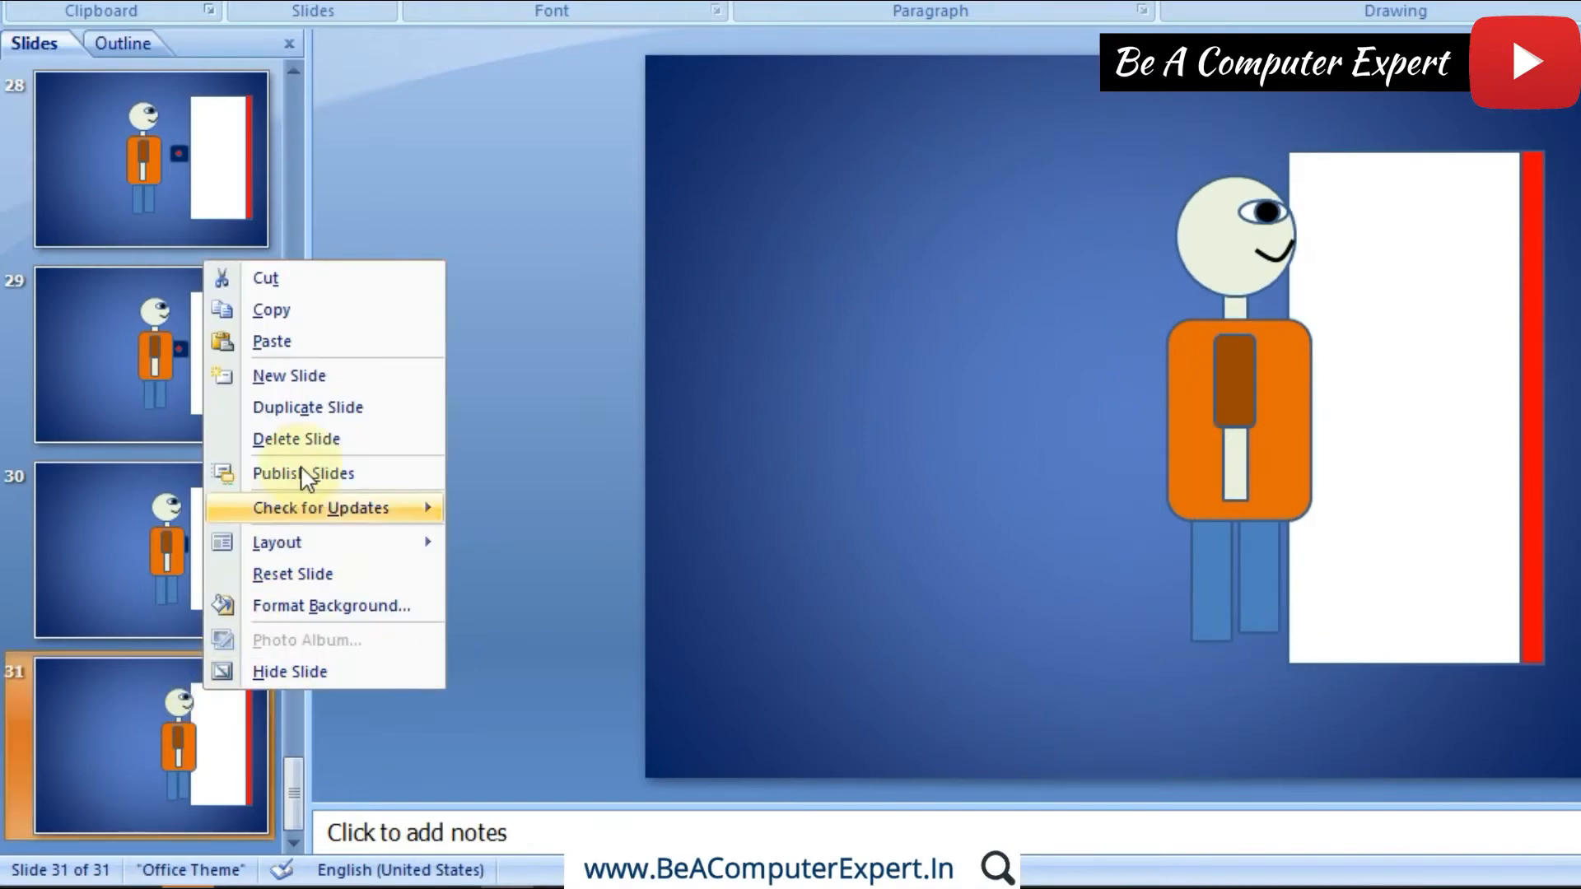
pyautogui.click(311, 406)
pyautogui.click(1261, 423)
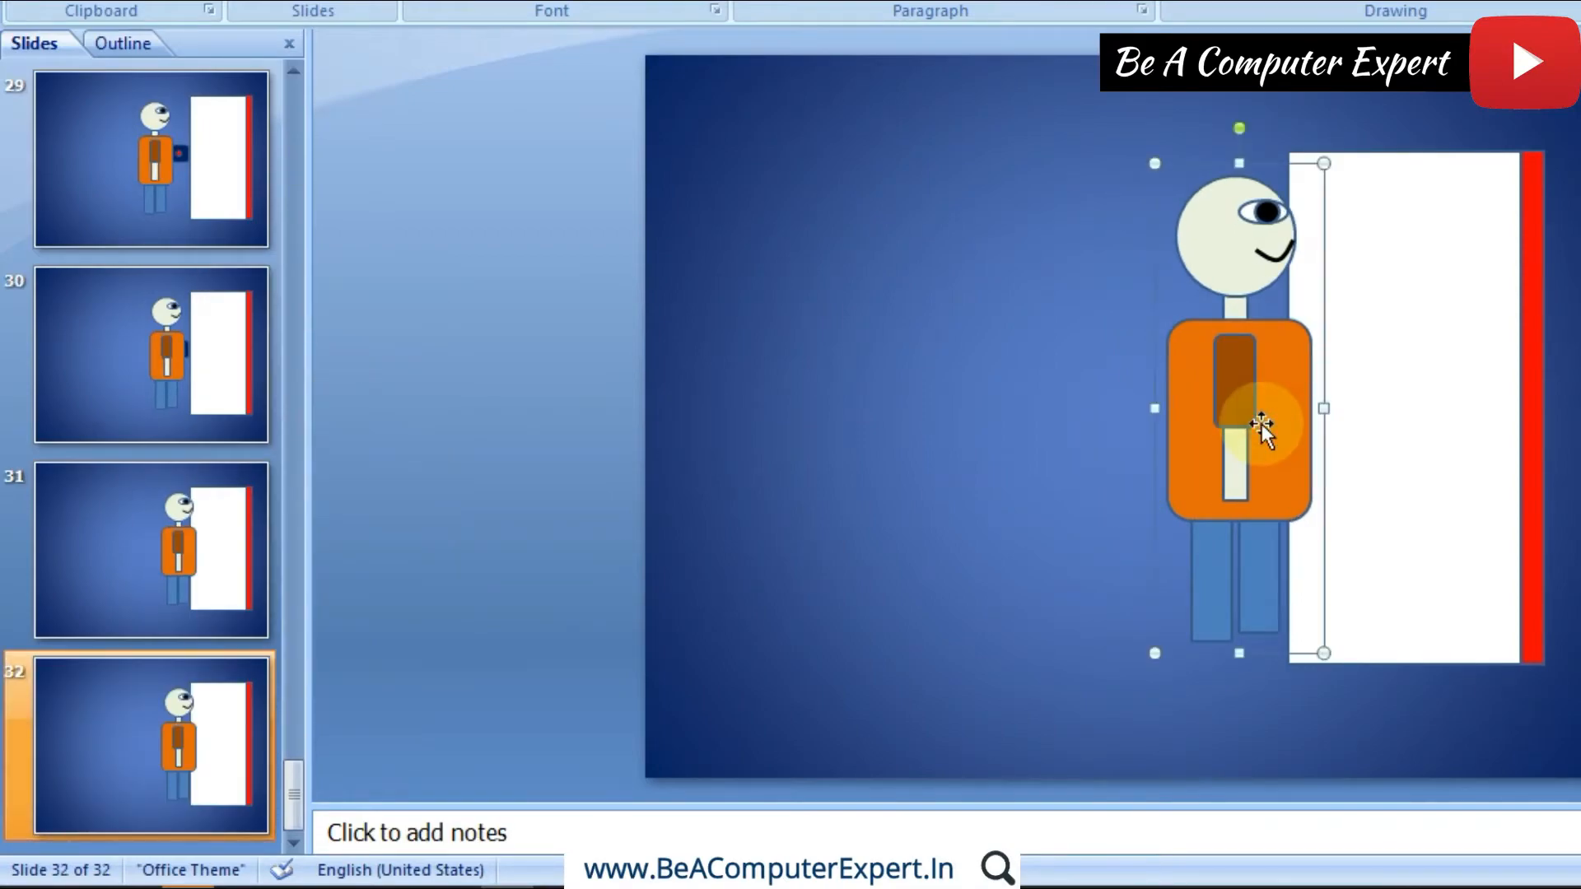
pyautogui.press('Right')
pyautogui.press('Right')
pyautogui.press('Right')
pyautogui.press('Right')
pyautogui.press('Right')
pyautogui.press('Right')
pyautogui.press('Right')
pyautogui.press('Right')
pyautogui.press('Right')
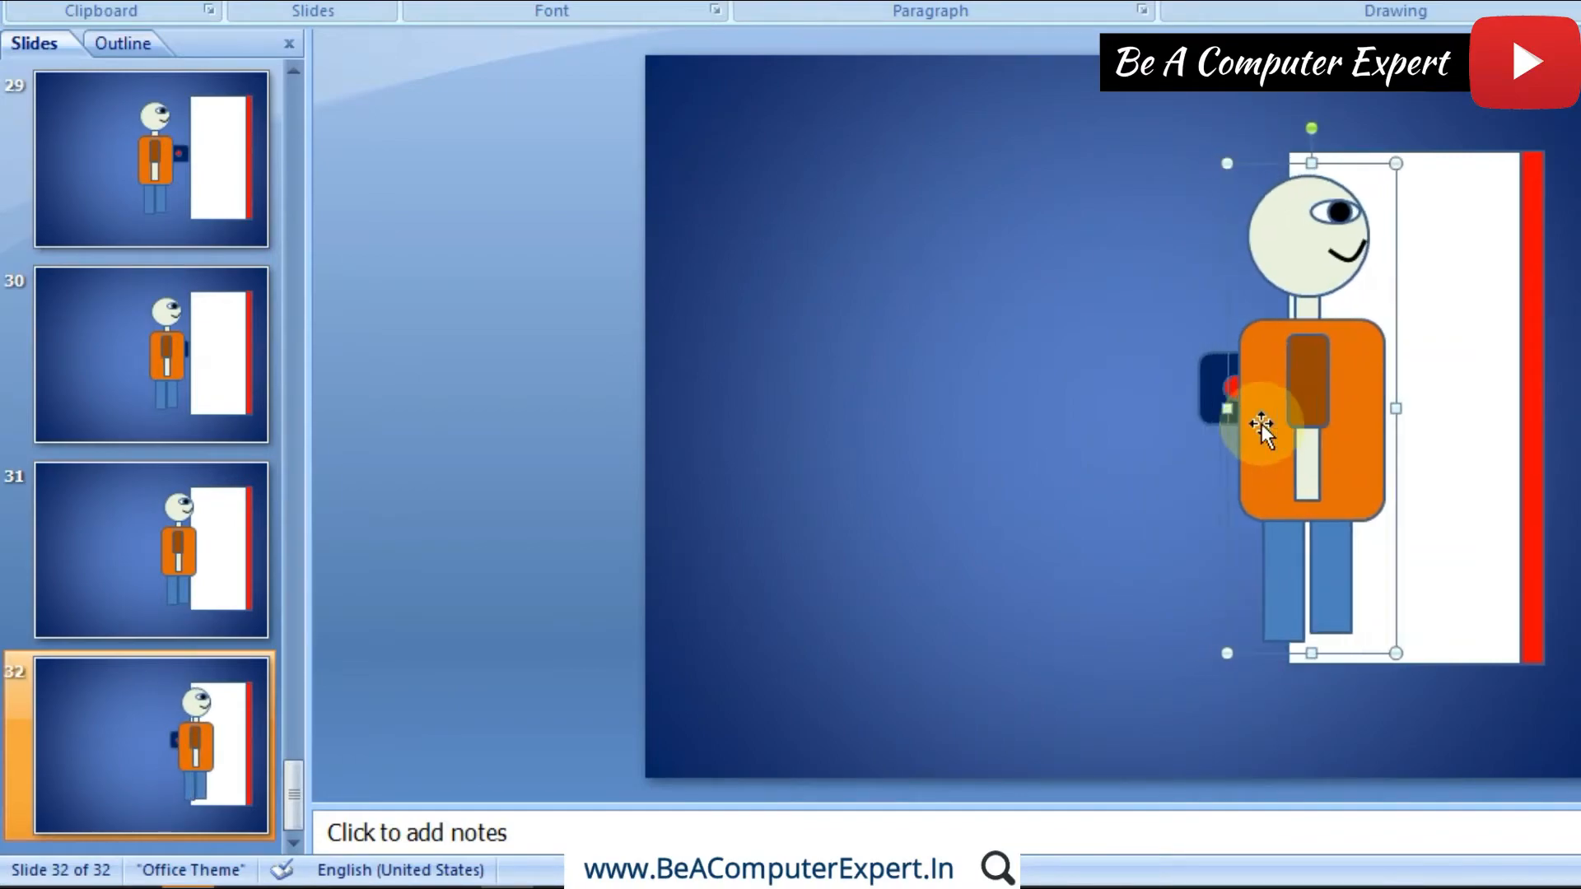
# Step: Duplicate slide 32 and move the figure on slide 33 right until it stands completely within the doorway
pyautogui.rightClick(182, 704)
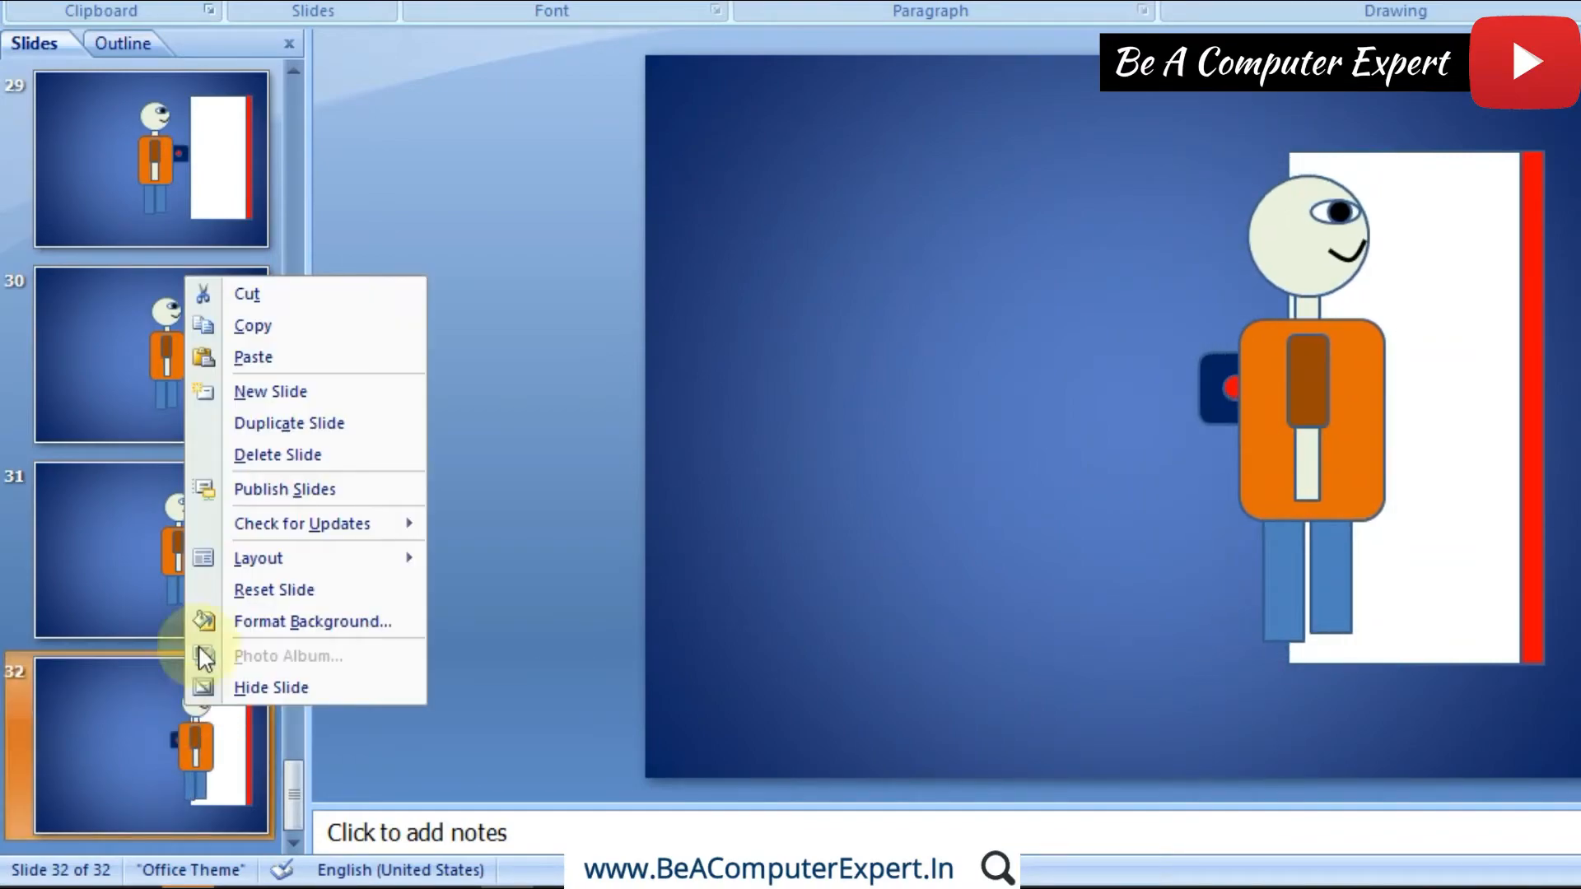
pyautogui.click(310, 422)
pyautogui.click(1277, 415)
pyautogui.press('Right')
pyautogui.press('Right')
pyautogui.press('Right')
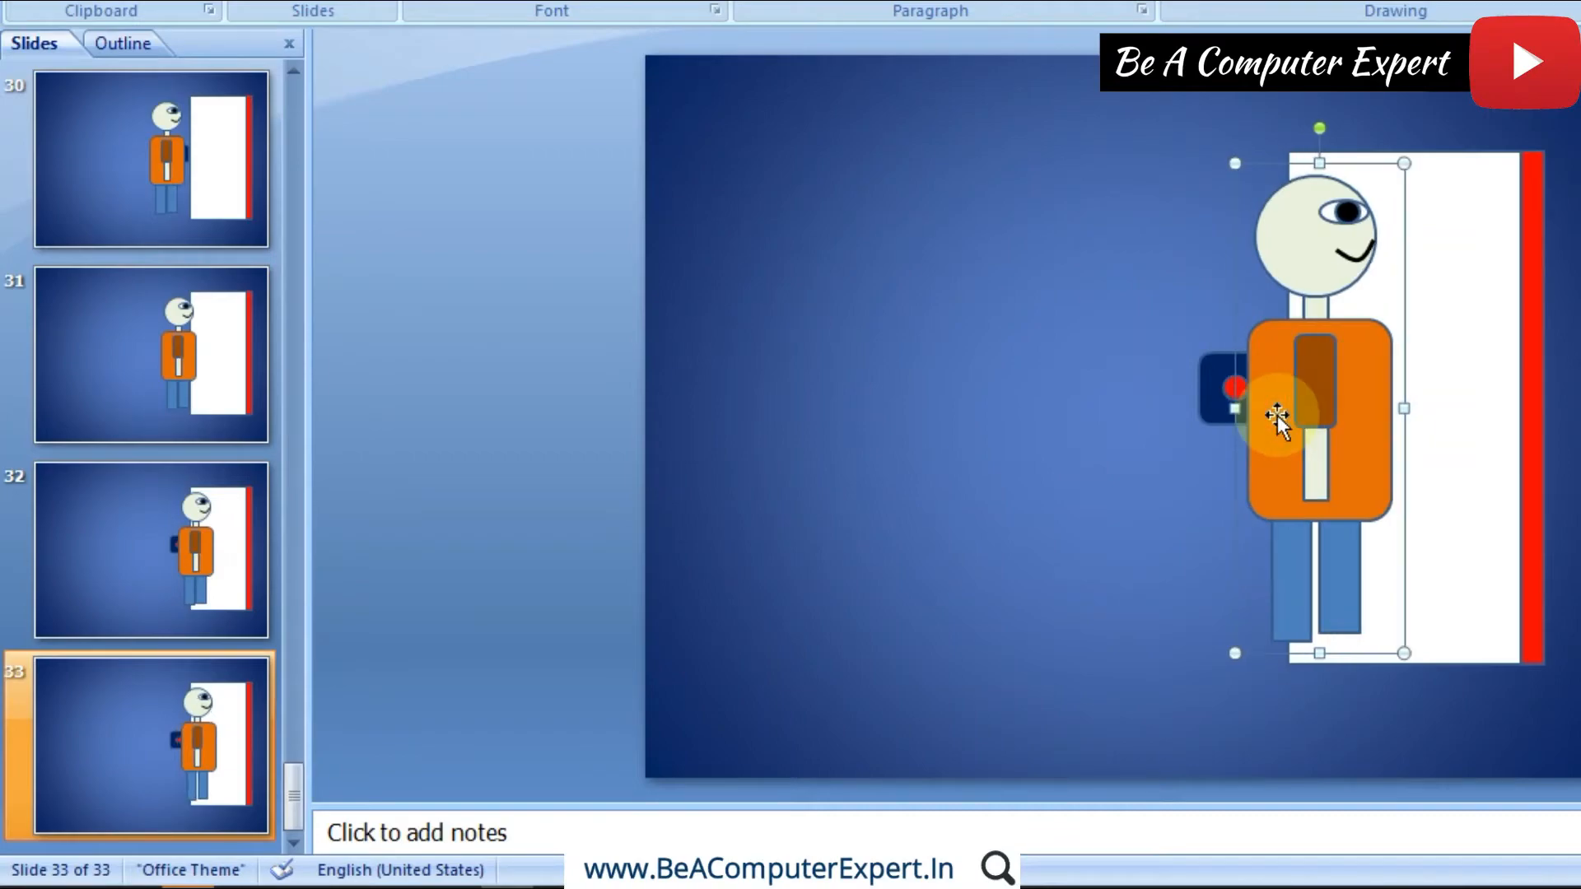
pyautogui.press('Right')
pyautogui.press('Right')
pyautogui.press('Right')
pyautogui.press('Right')
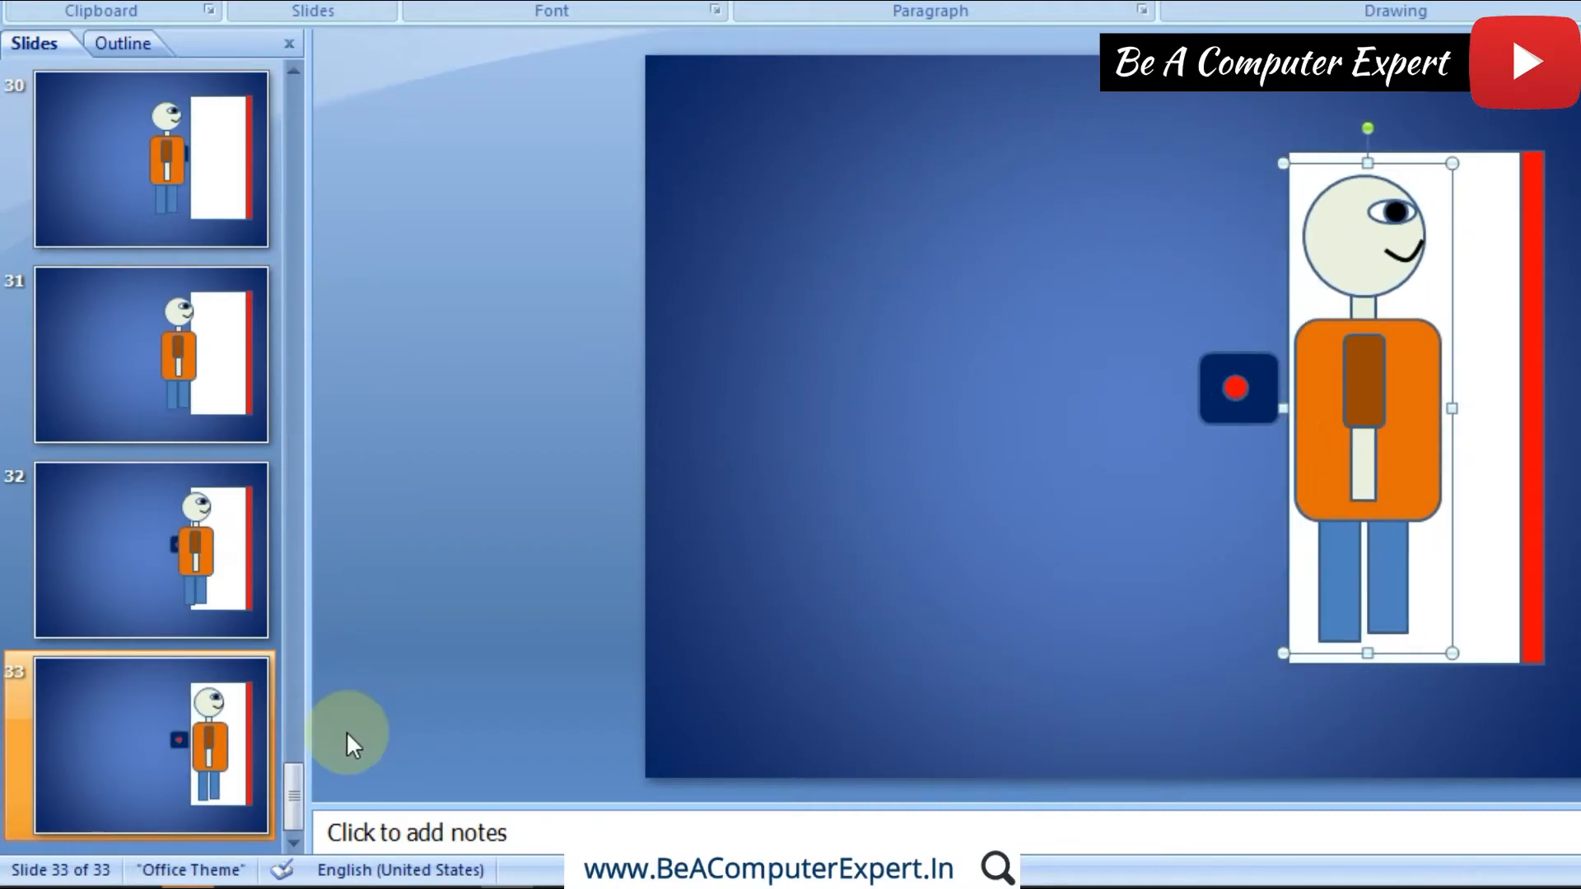
# Step: Duplicate slide 33 and move the figure on slide 34 right until it stands just short of the red door strip
pyautogui.click(195, 705)
pyautogui.rightClick(195, 705)
pyautogui.click(299, 413)
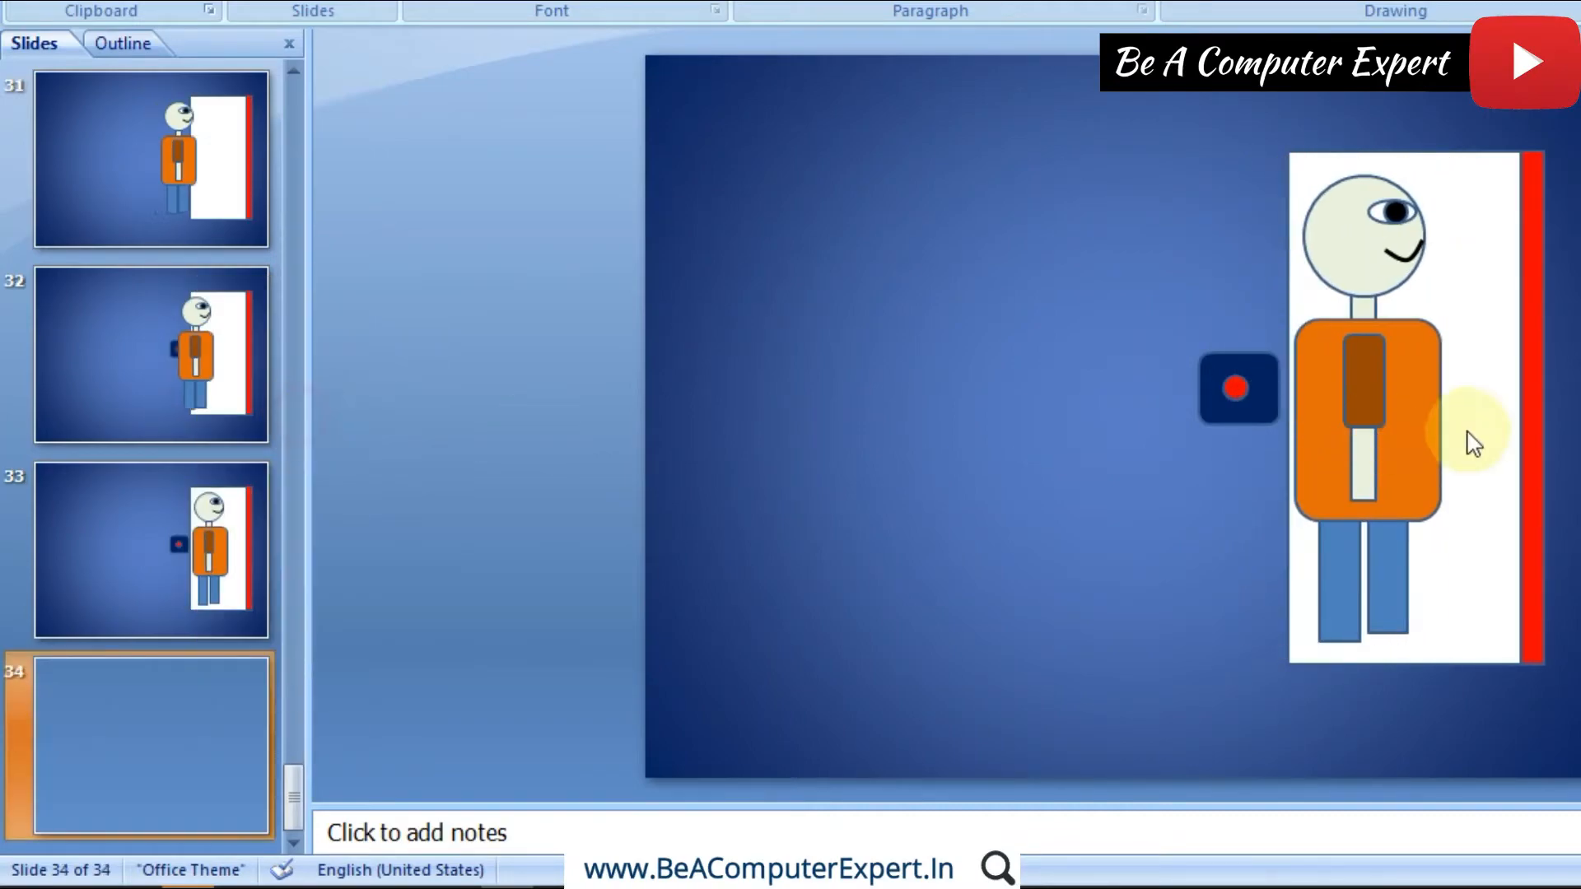
pyautogui.click(1393, 425)
pyautogui.press('Right')
pyautogui.press('Right')
pyautogui.press('Right')
pyautogui.press('Right')
pyautogui.press('Right')
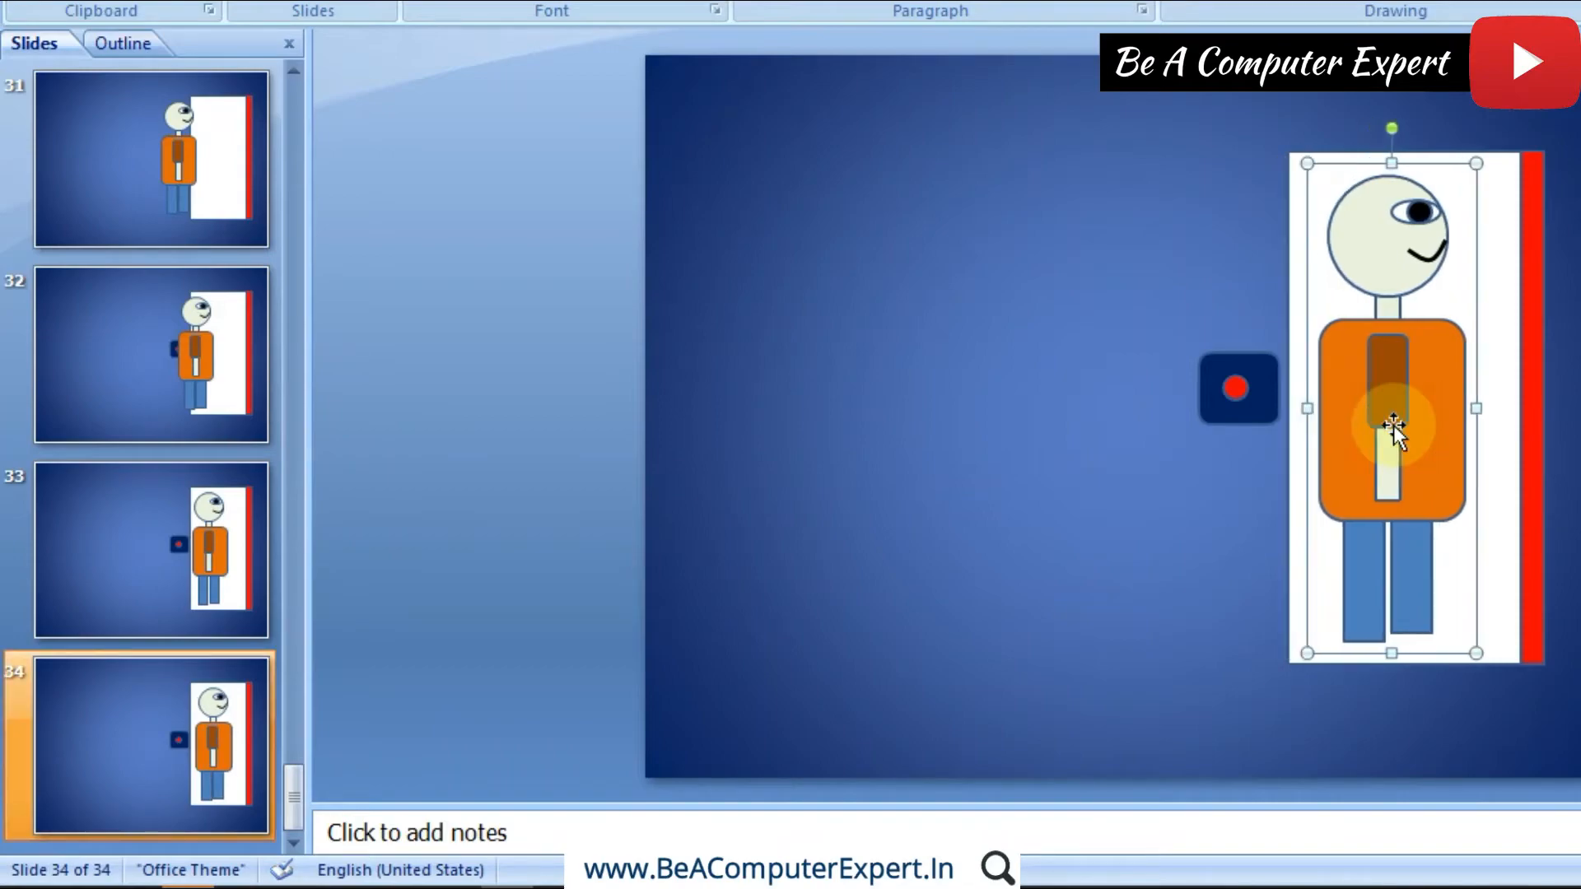
# Step: Duplicate slide 34 and widen the red door strip on slide 35 leftward, stopping just short of the figure
pyautogui.rightClick(188, 713)
pyautogui.click(303, 434)
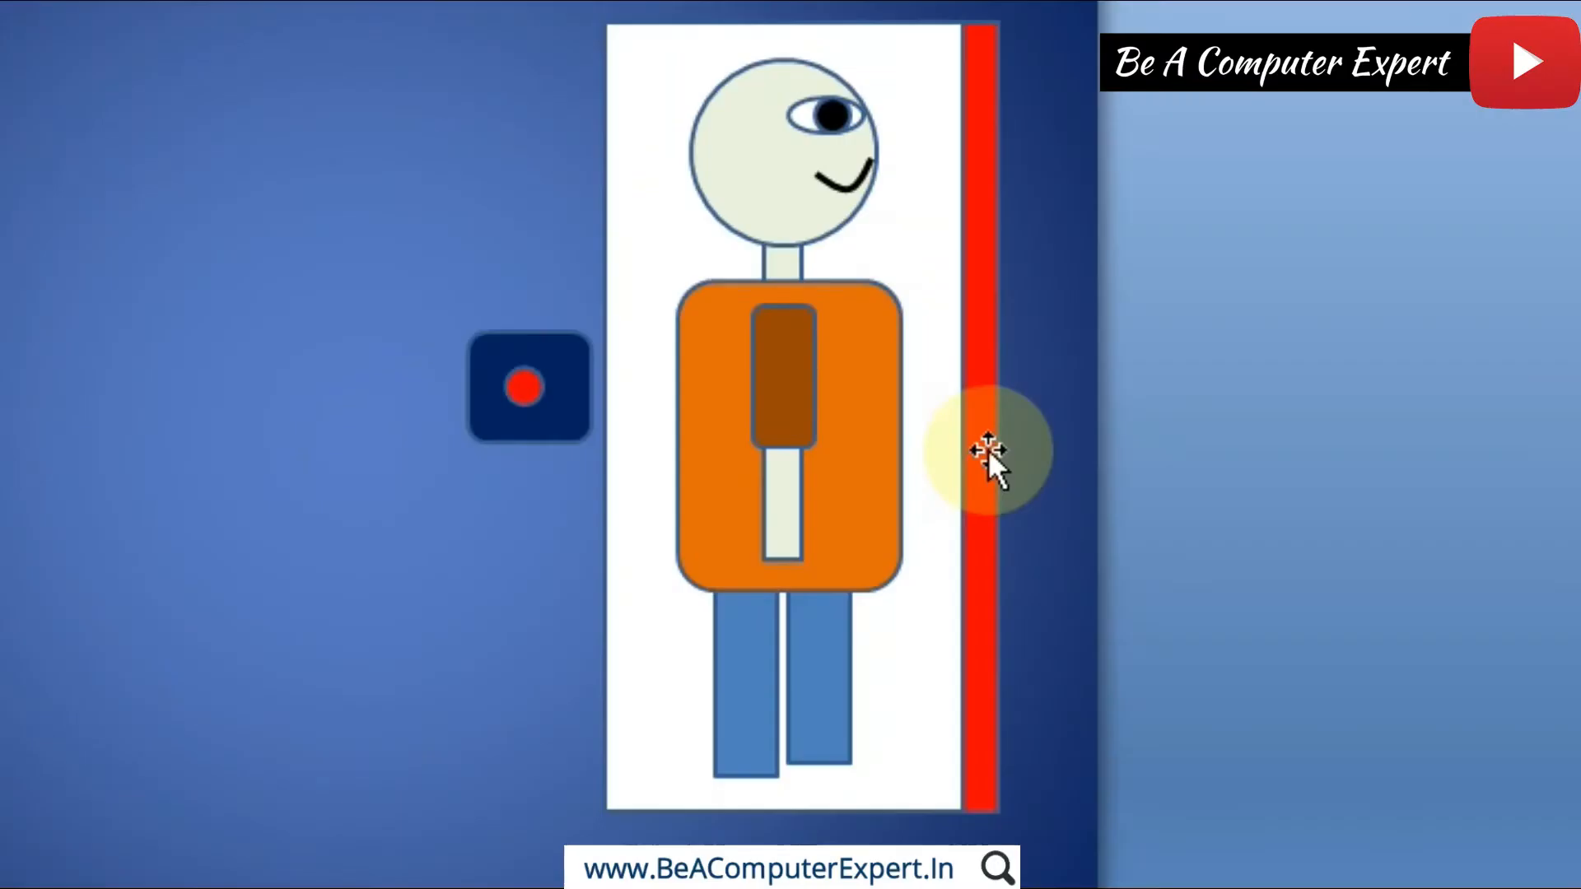
pyautogui.click(1535, 427)
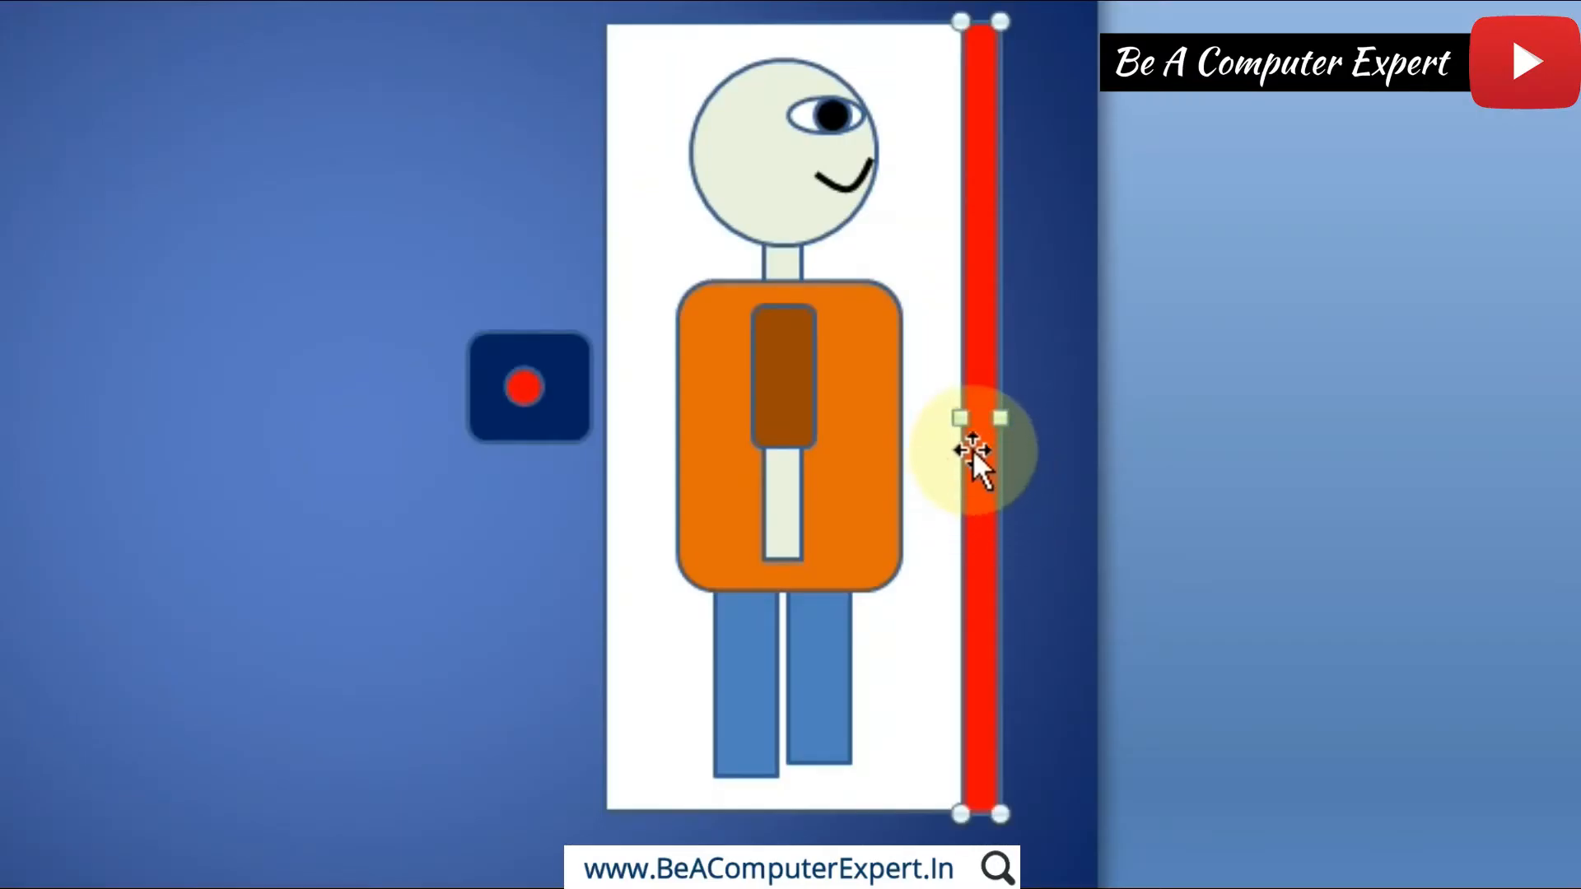
pyautogui.moveTo(953, 422); pyautogui.dragTo(923, 423)
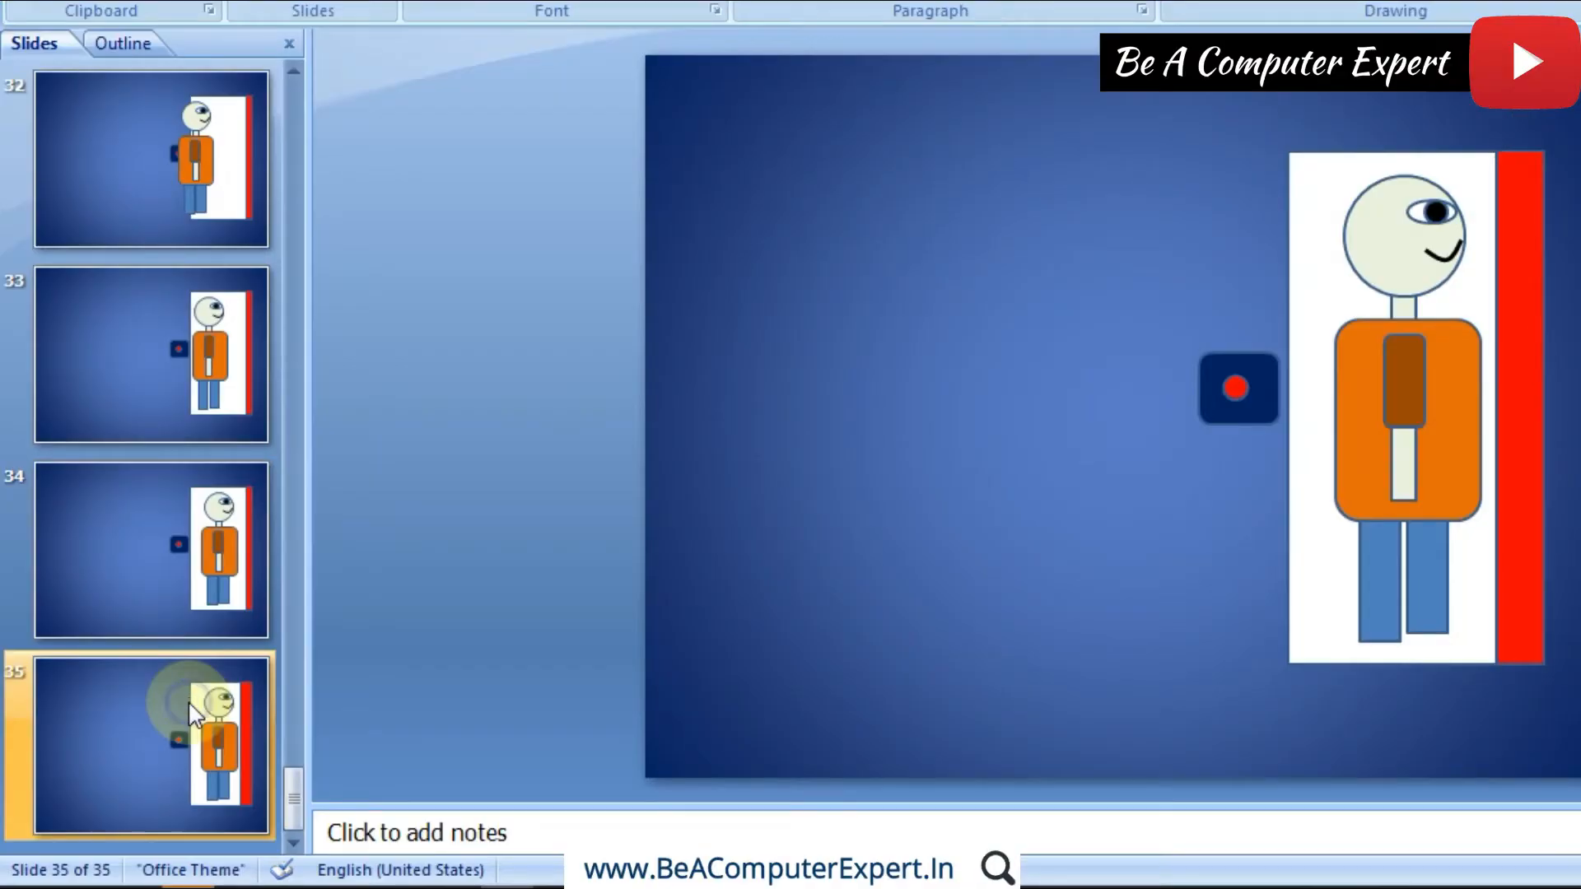
# Step: Duplicate slide 35, widen the red door on slide 36 leftward over the figure's front edge, and bring the door to the front
pyautogui.rightClick(191, 713)
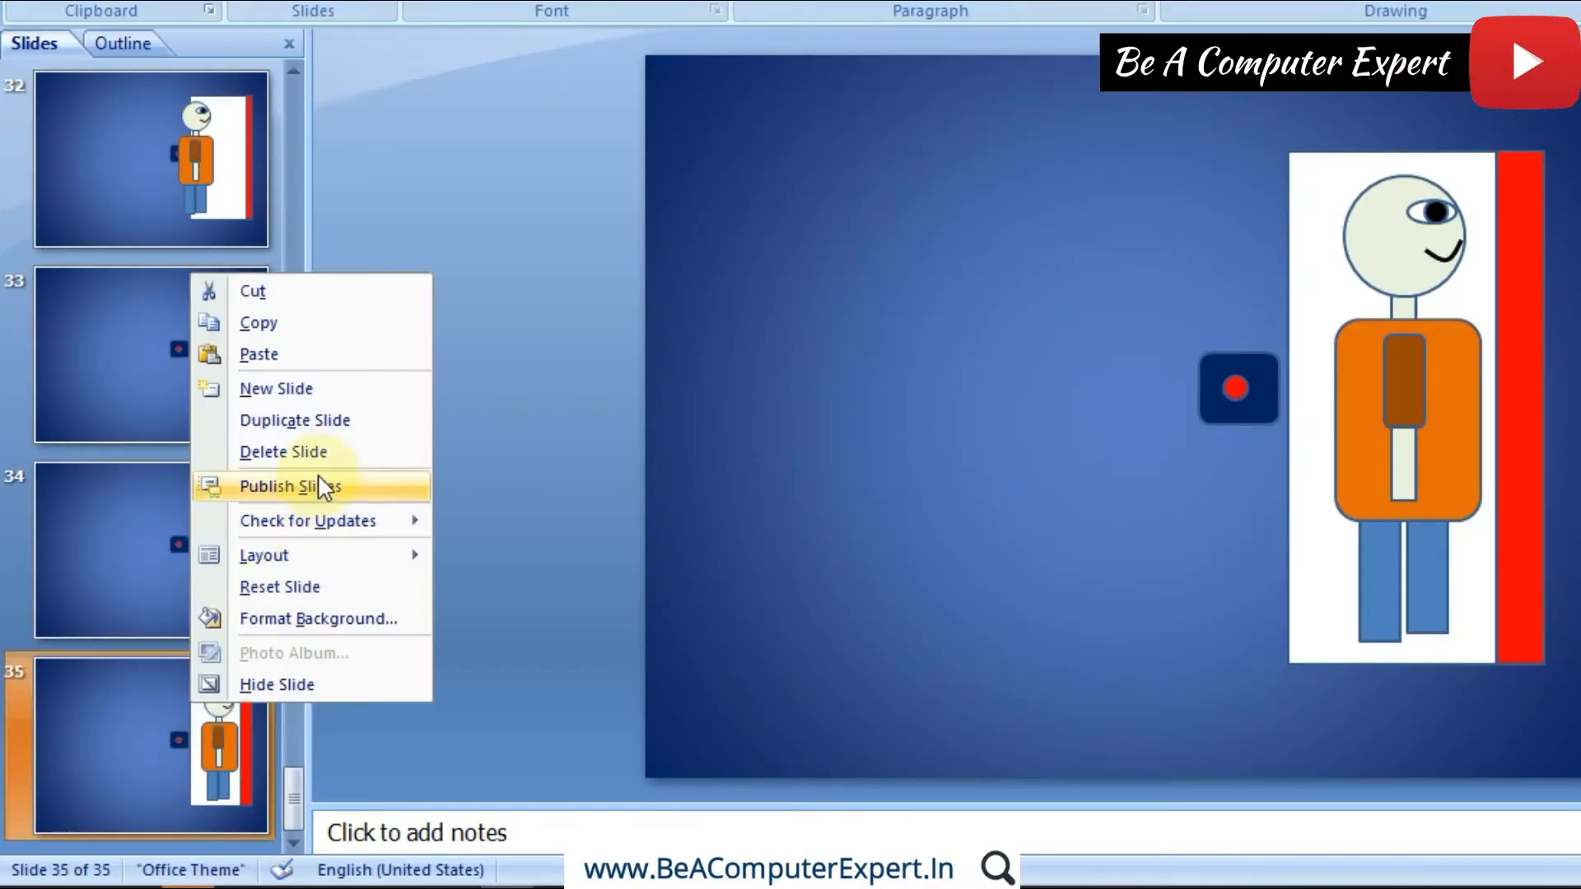
pyautogui.click(311, 423)
pyautogui.click(1517, 426)
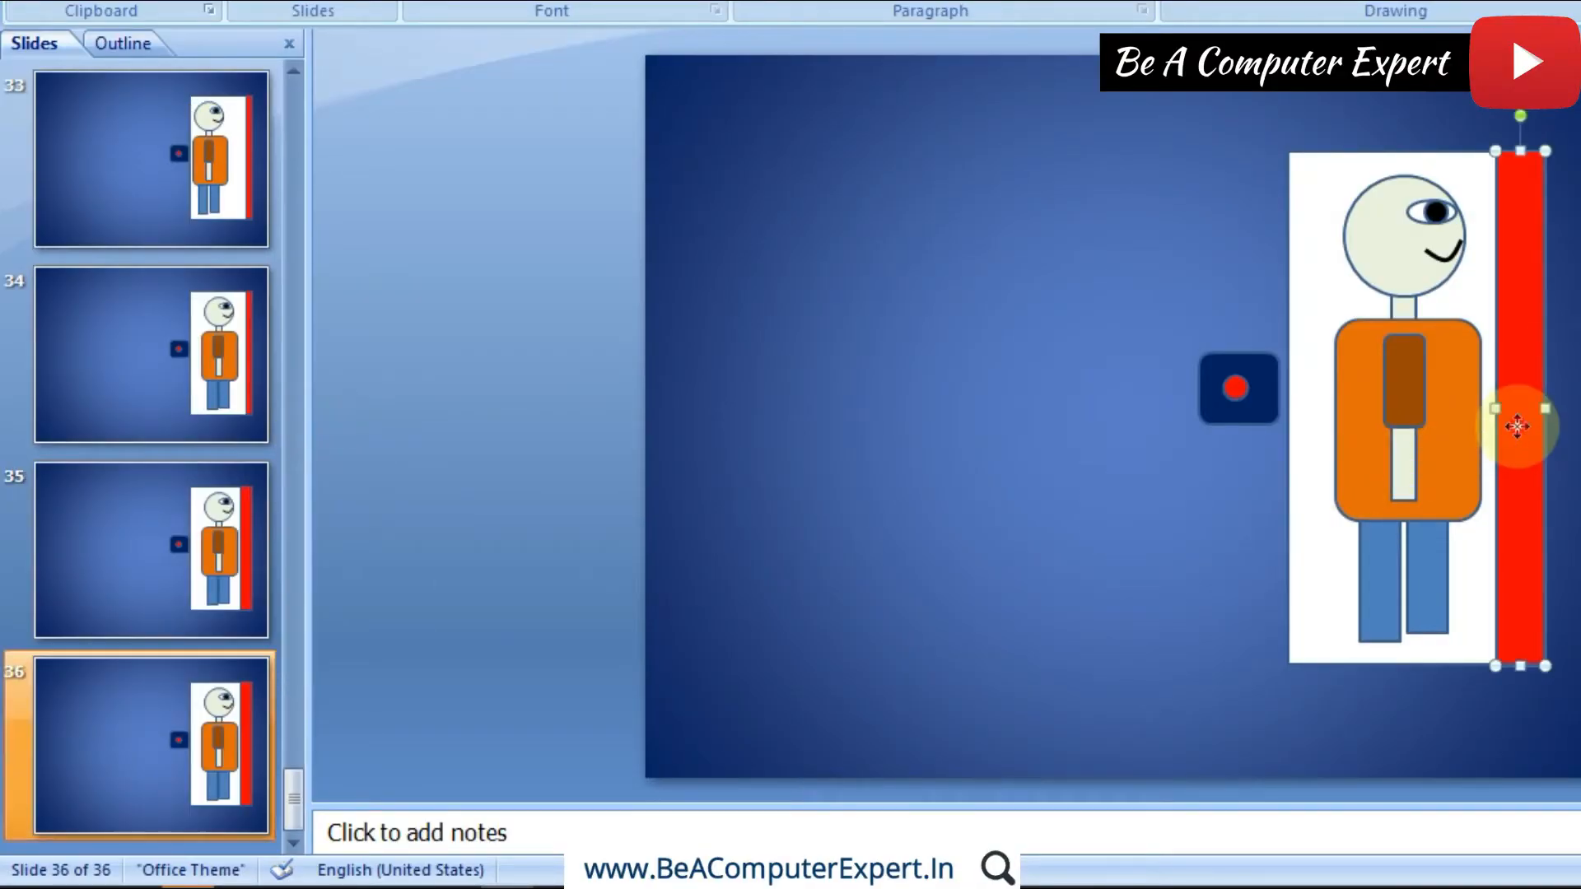
pyautogui.moveTo(1490, 415); pyautogui.dragTo(1447, 411)
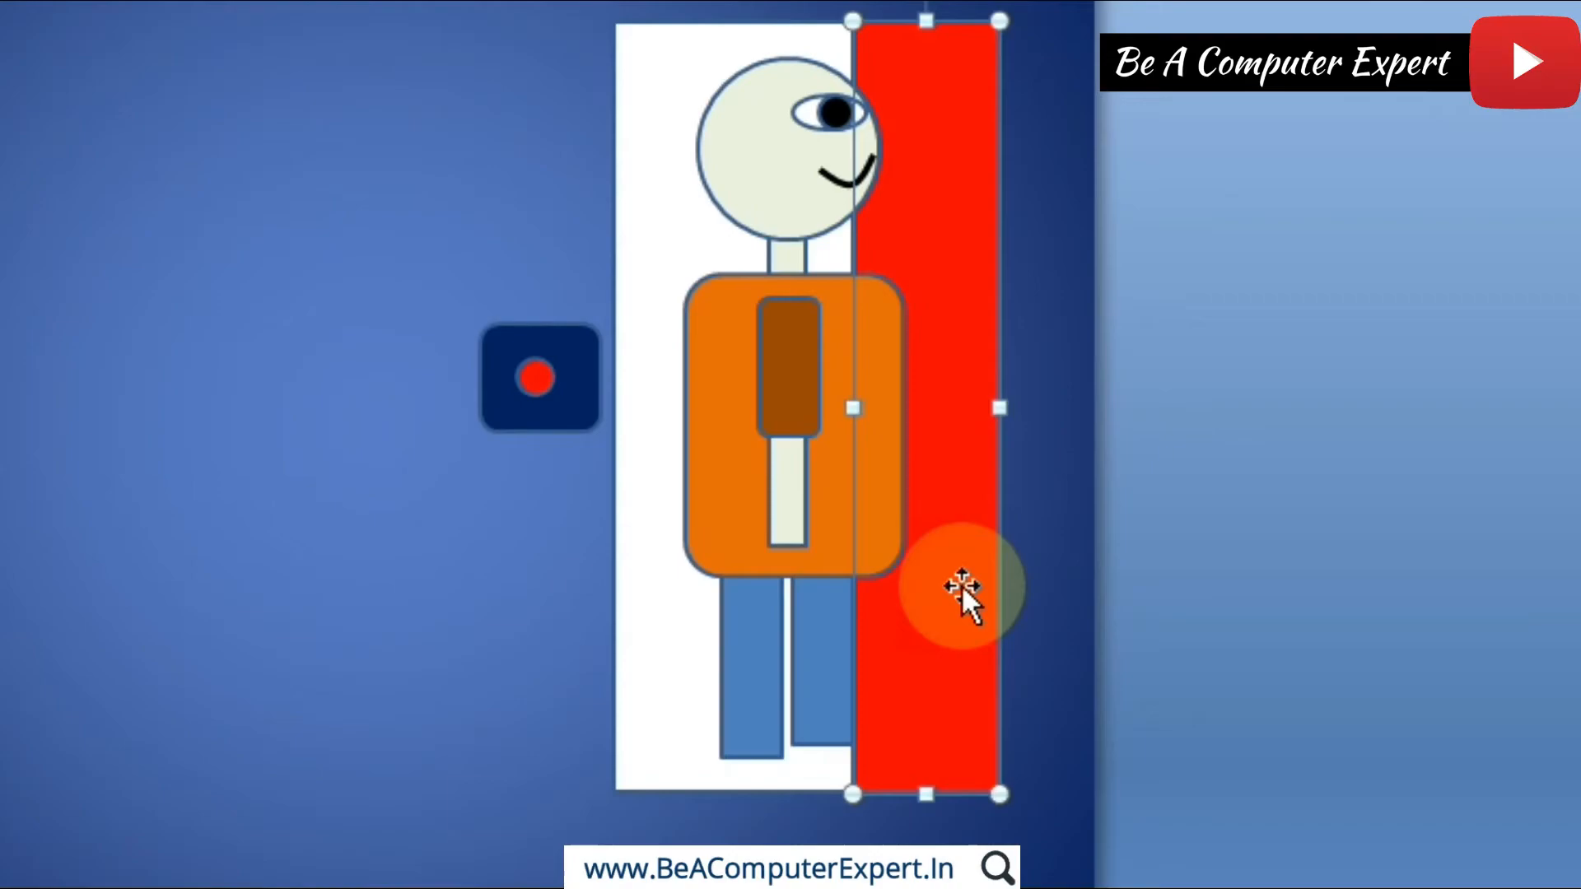
pyautogui.rightClick(1520, 527)
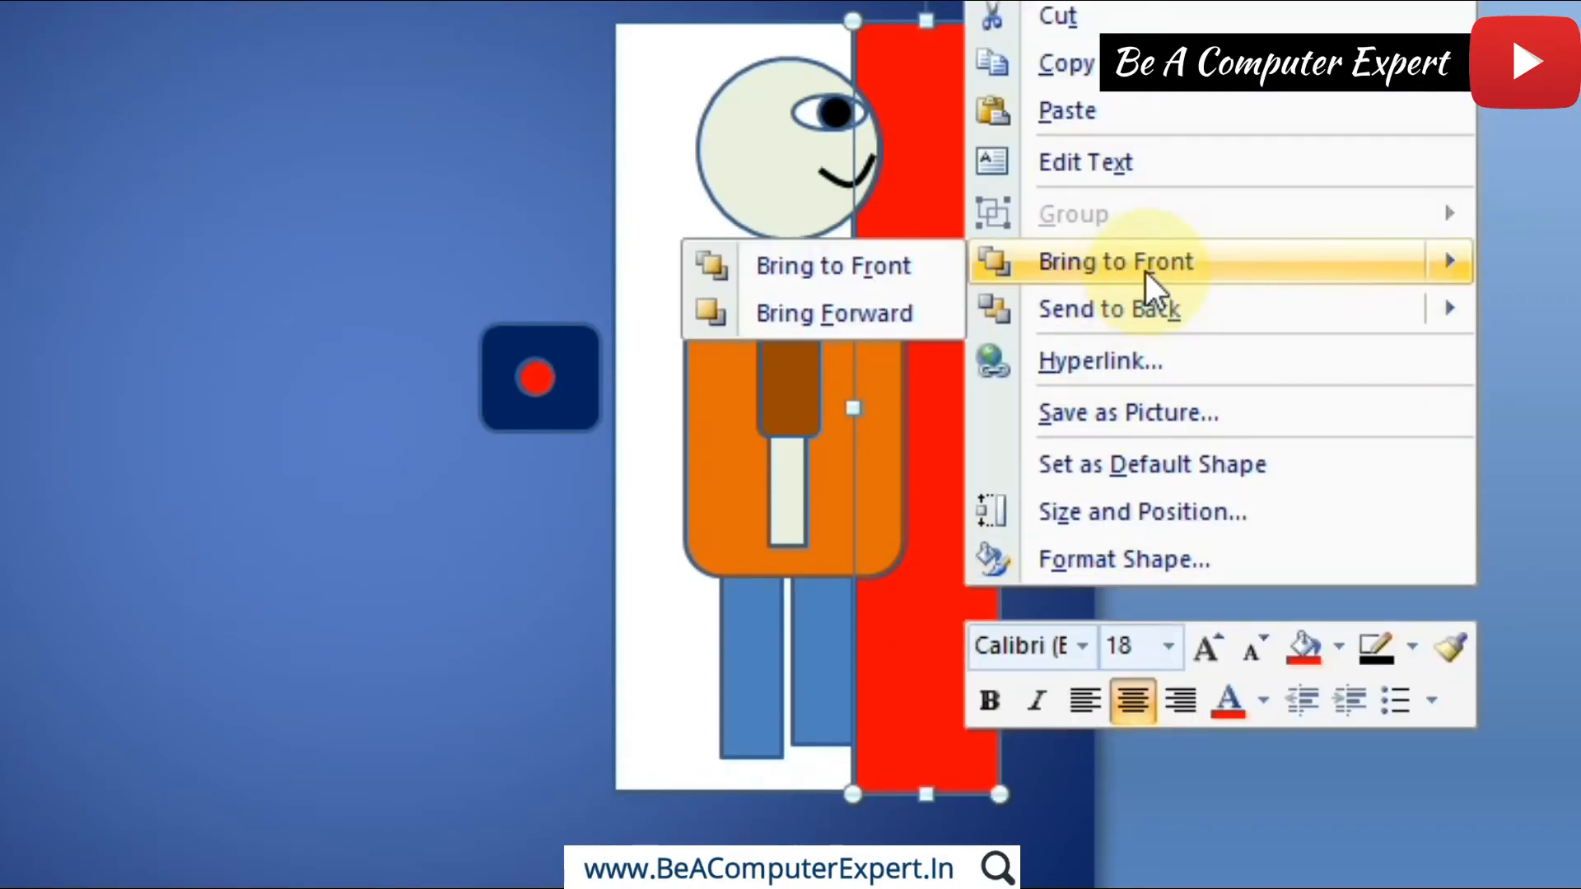
pyautogui.click(1145, 271)
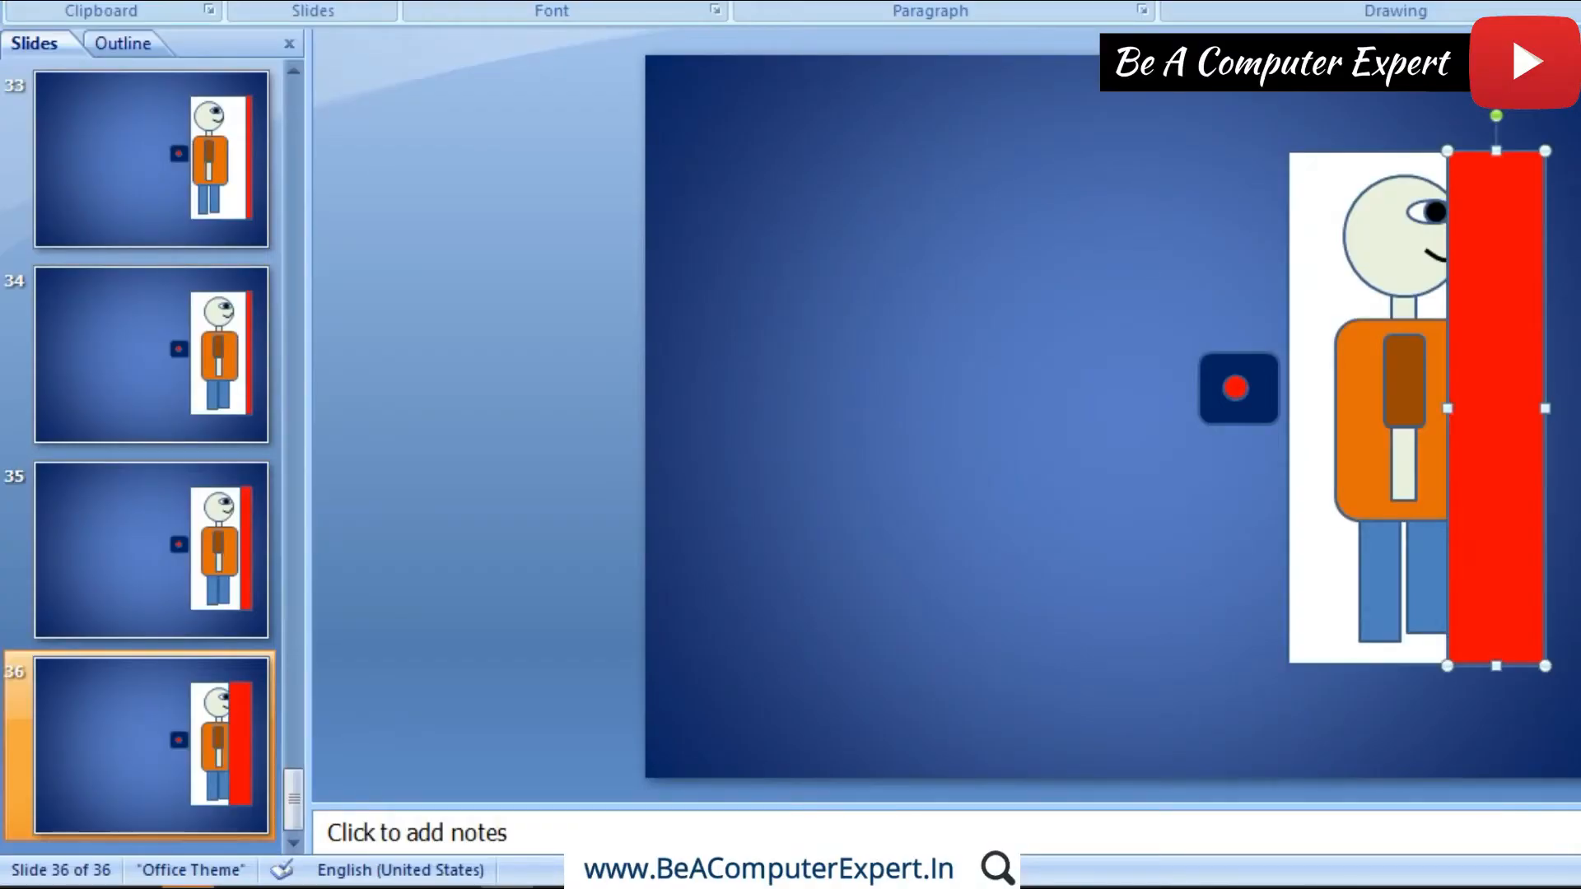
pyautogui.click(225, 703)
pyautogui.rightClick(225, 703)
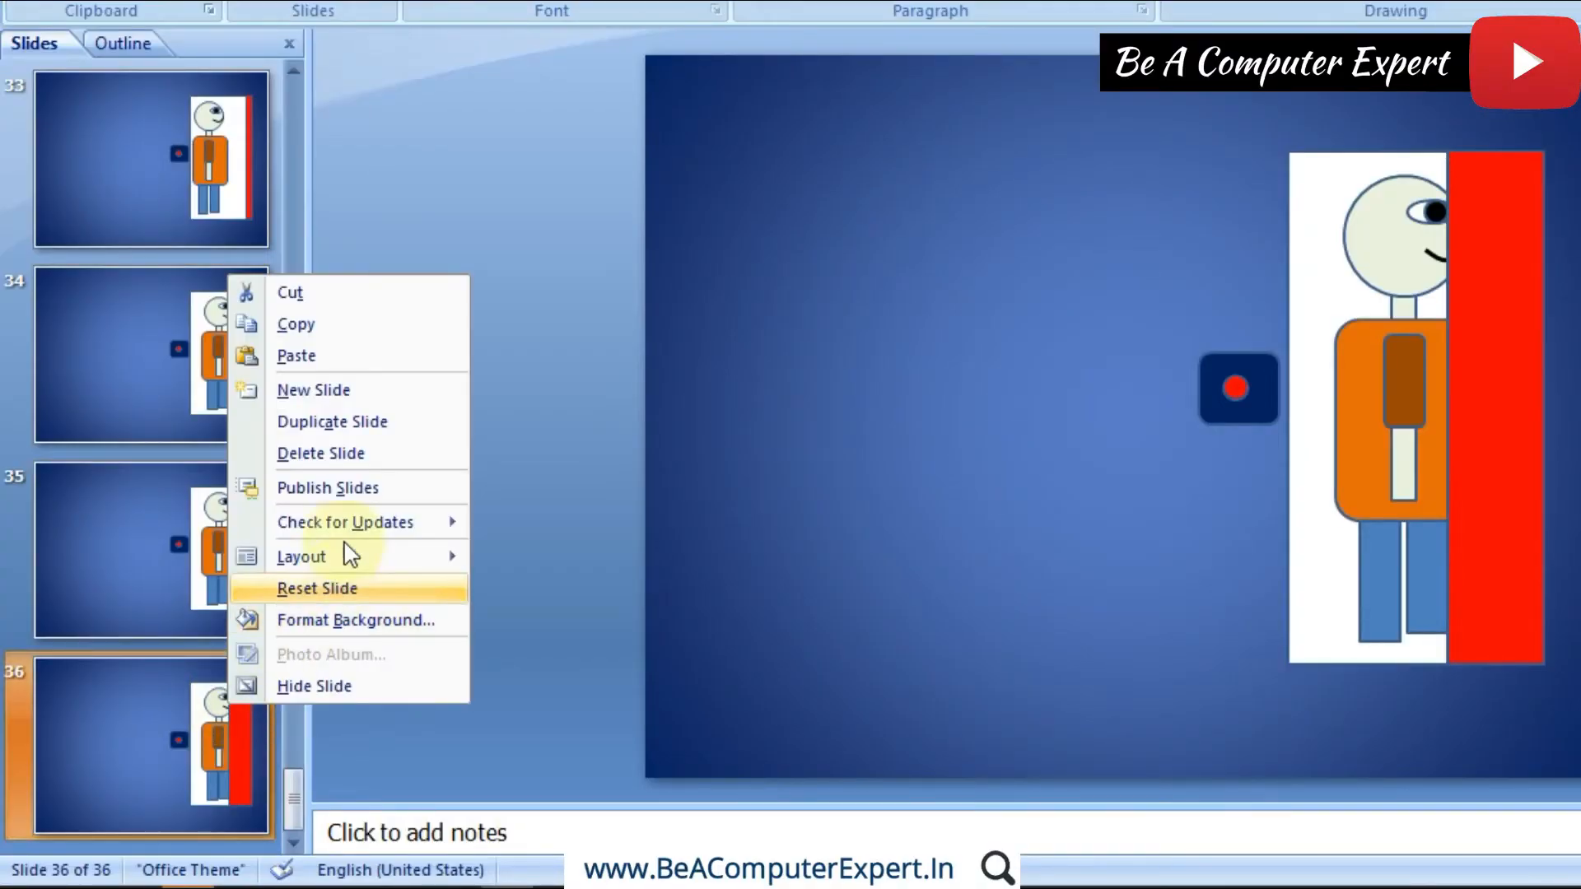
pyautogui.click(346, 422)
pyautogui.hotkey('ctrl', 'z')
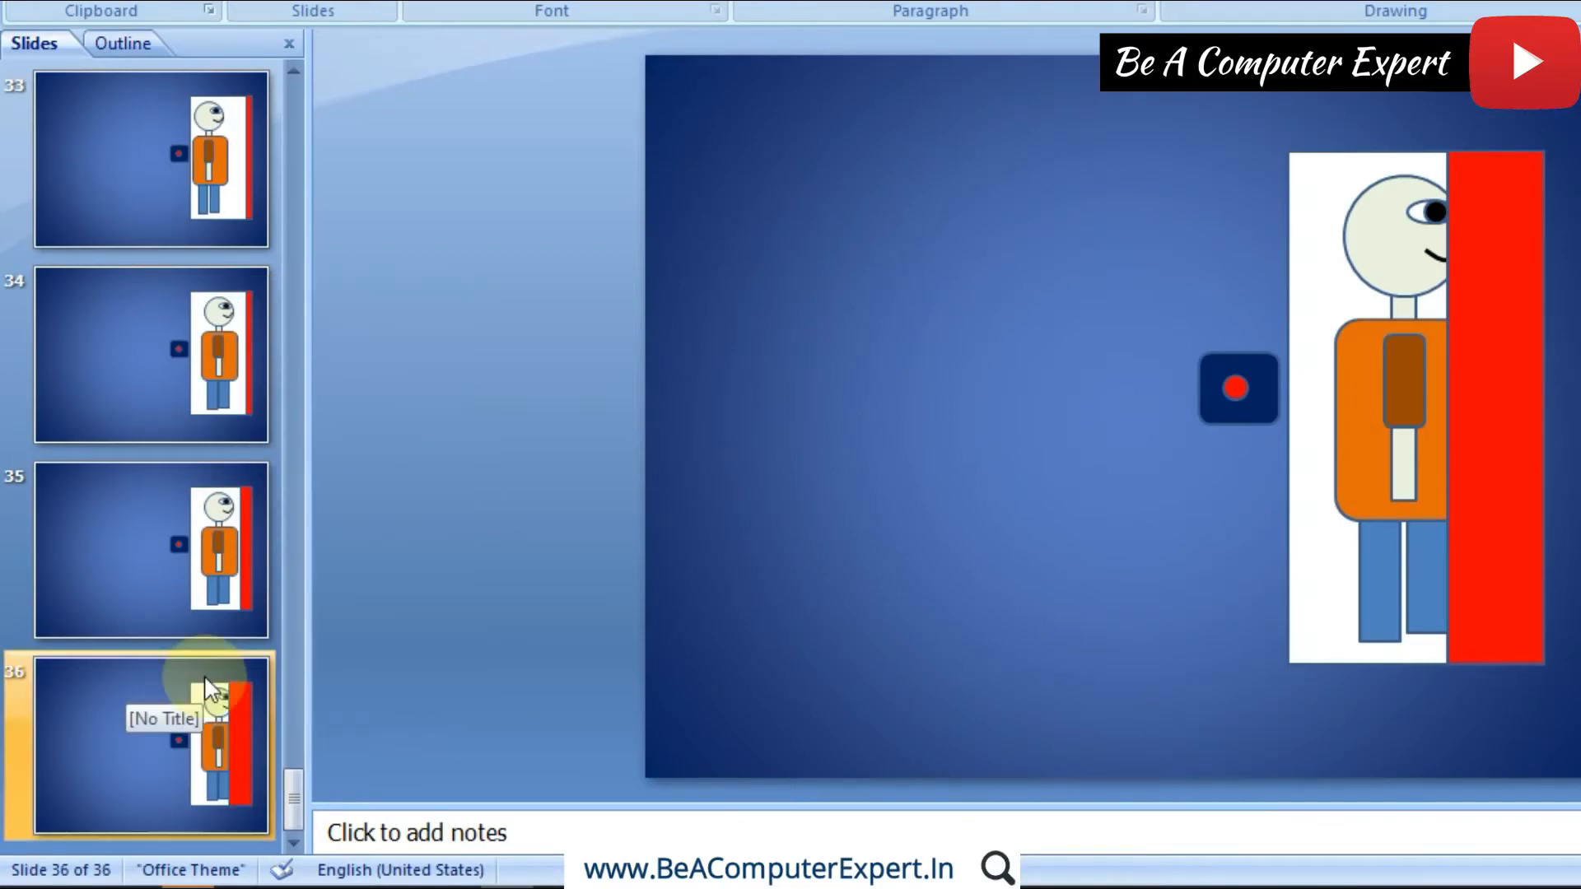
# Step: Duplicate slide 36 and widen the red door on slide 37 leftward until it covers the front half of the figure
pyautogui.click(206, 684)
pyautogui.rightClick(205, 683)
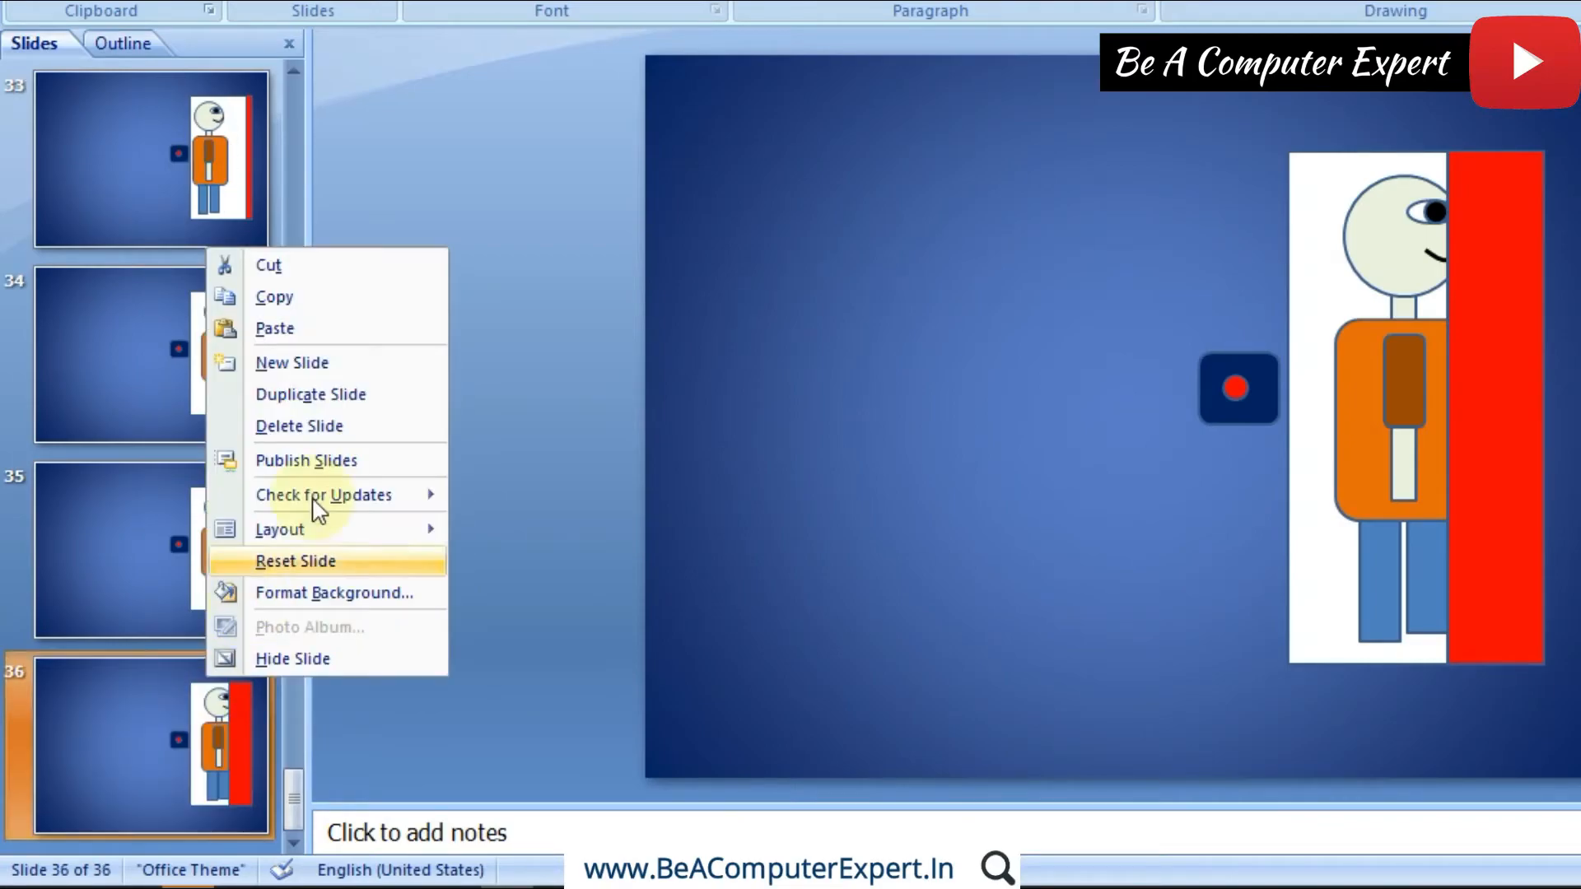
pyautogui.click(340, 397)
pyautogui.click(1446, 410)
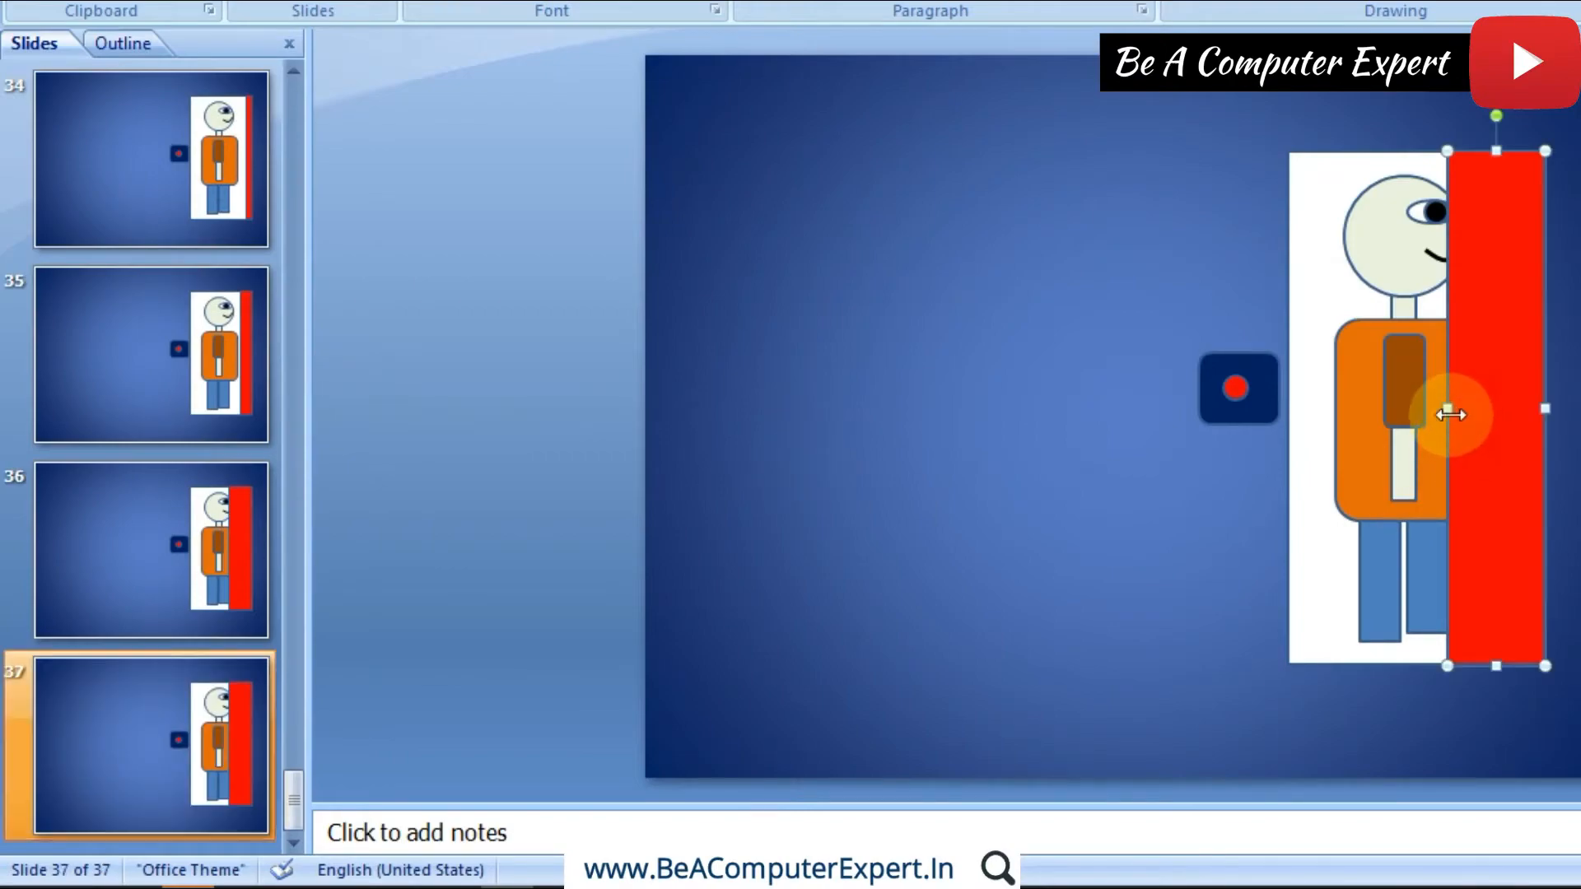
pyautogui.moveTo(1446, 410); pyautogui.dragTo(1407, 410)
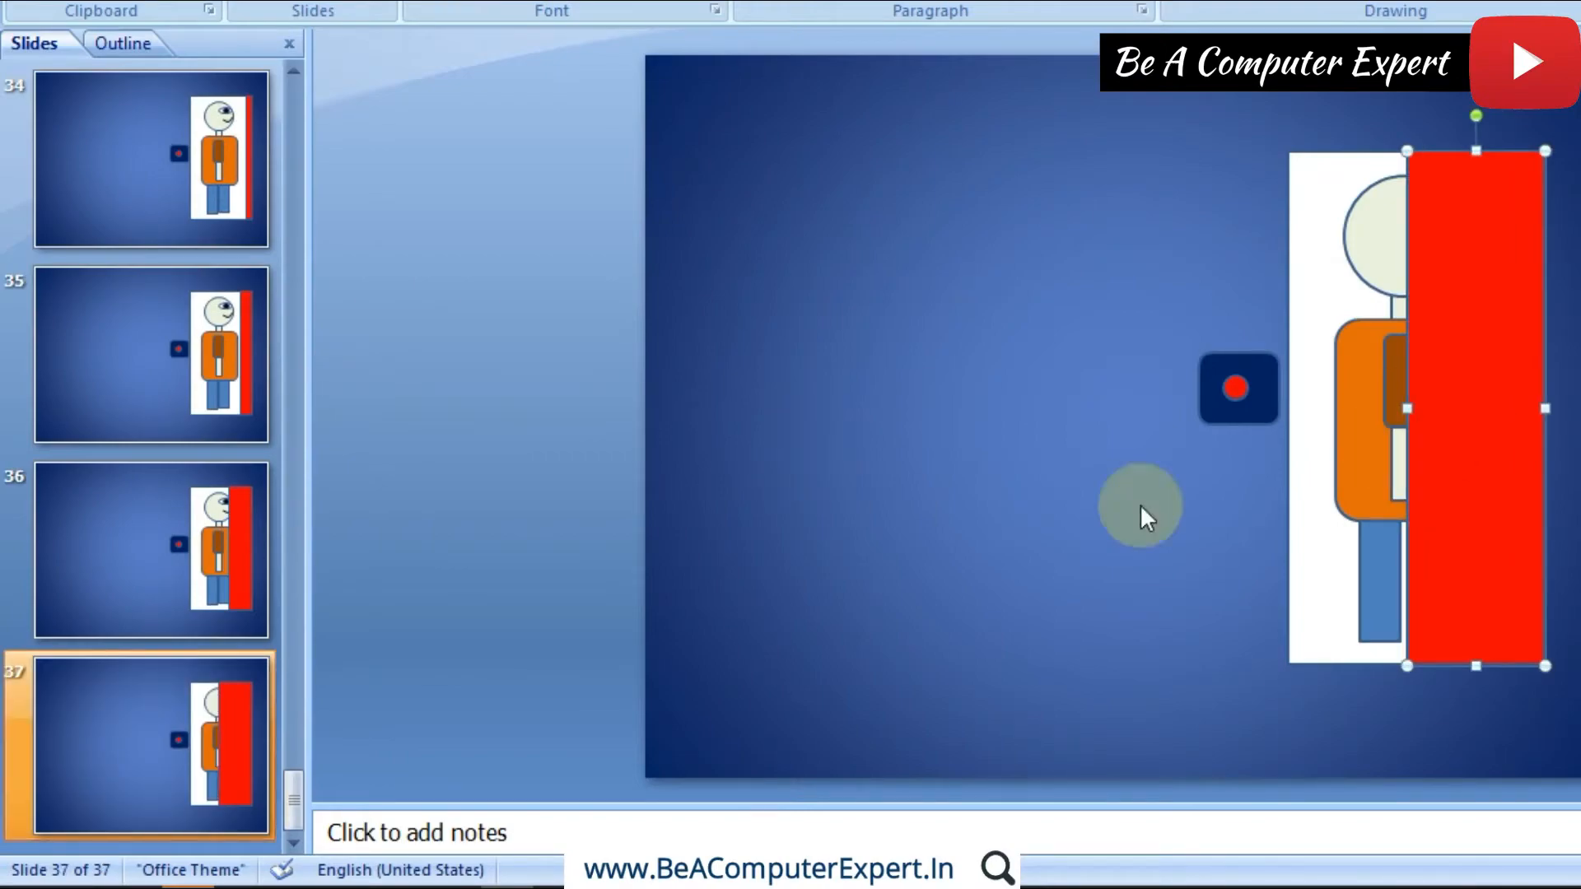
# Step: Duplicate slide 37 and widen the red door on slide 38 leftward until only the figure's back edge remains uncovered
pyautogui.rightClick(213, 723)
pyautogui.click(352, 442)
pyautogui.click(1436, 452)
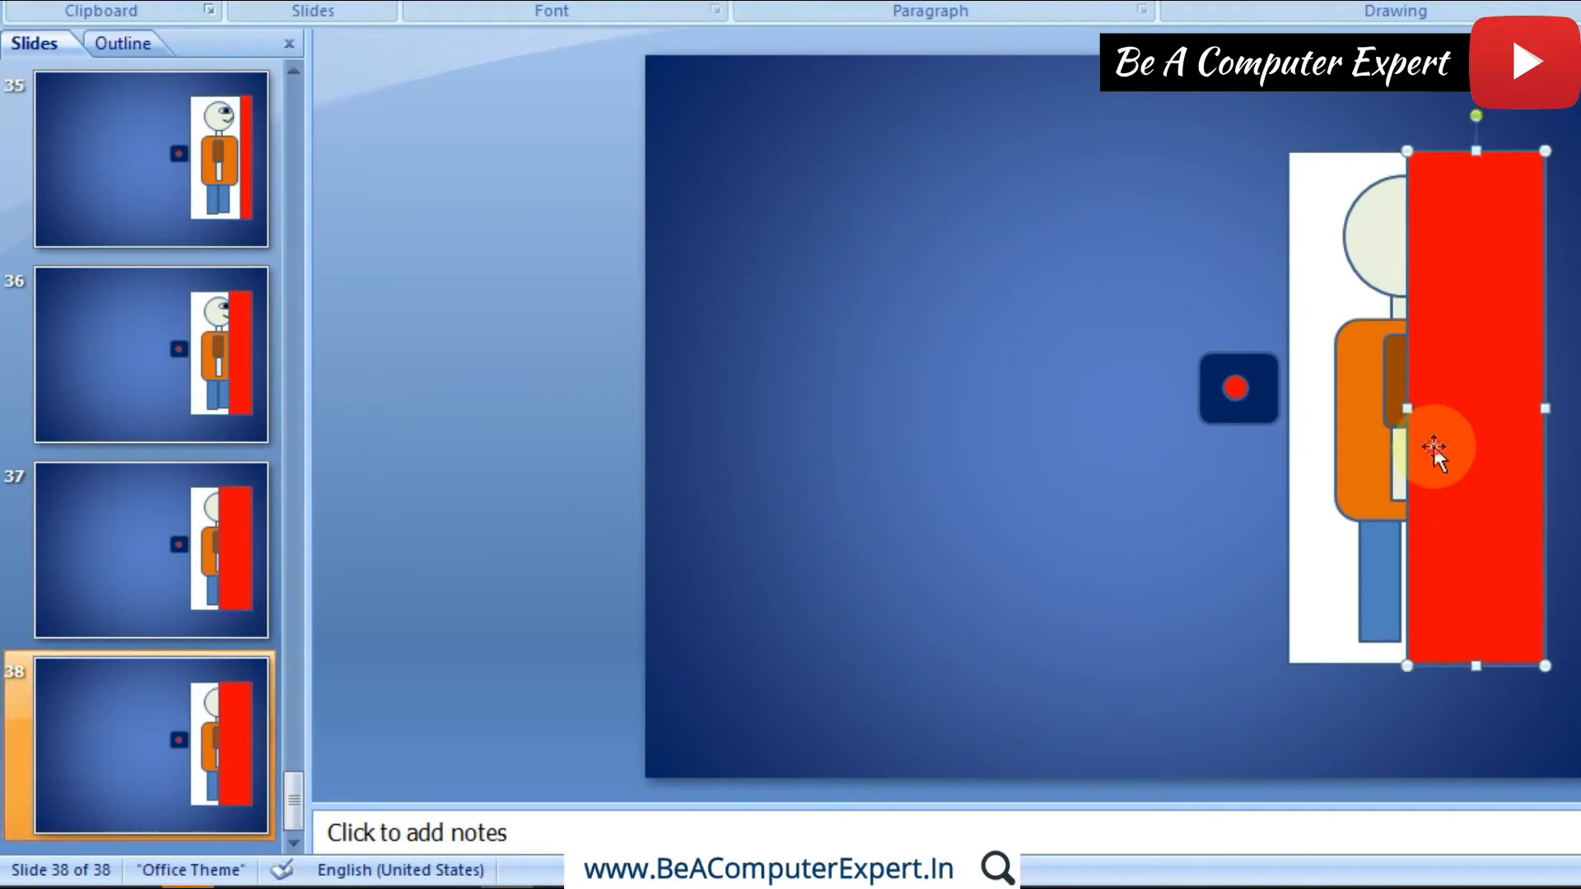
pyautogui.moveTo(1412, 410); pyautogui.dragTo(1358, 410)
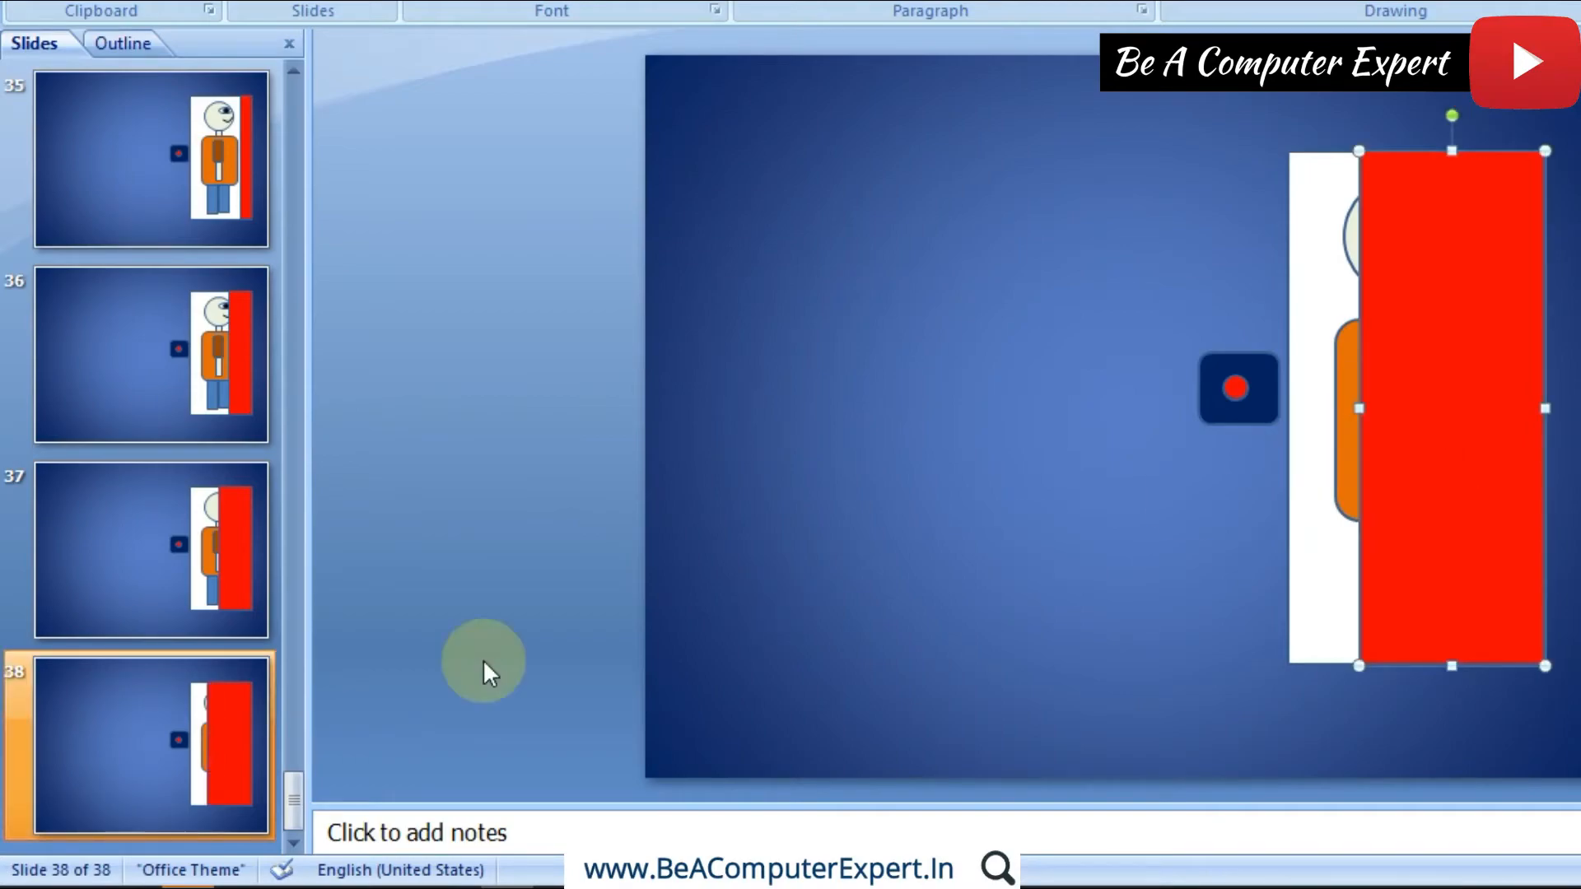
# Step: Duplicate slide 38 and widen the red door on slide 39 leftward to cover the whole figure, leaving a narrow white gap
pyautogui.rightClick(154, 689)
pyautogui.click(202, 409)
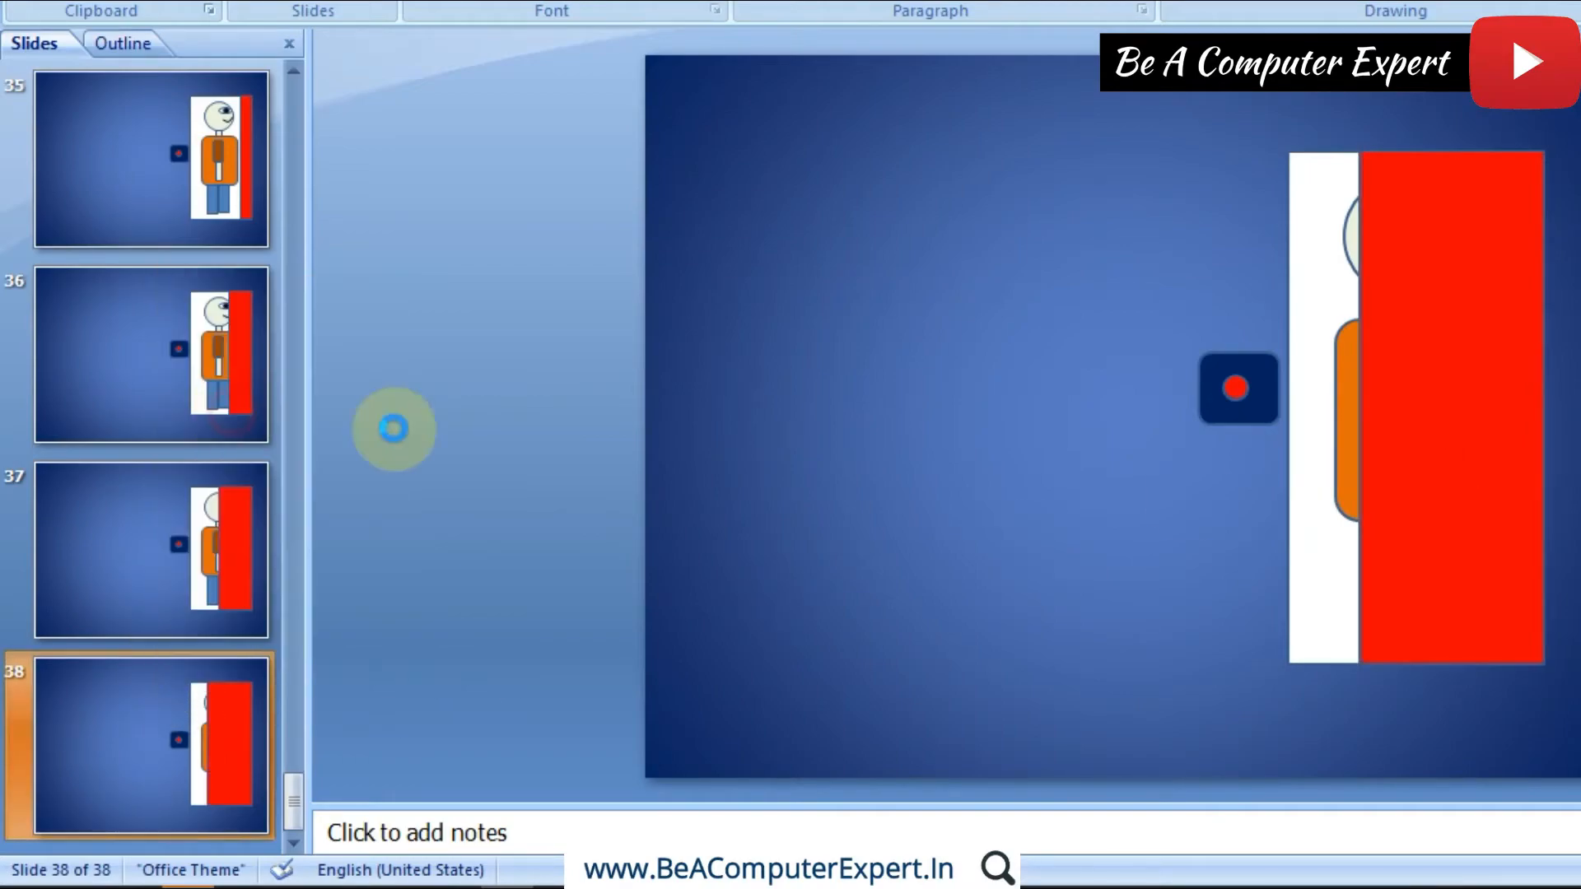
pyautogui.click(1431, 422)
pyautogui.moveTo(1359, 409); pyautogui.dragTo(1318, 409)
# Step: Duplicate slide 39 and widen the red door on slide 40 leftward until it closes the doorway completely
pyautogui.rightClick(249, 703)
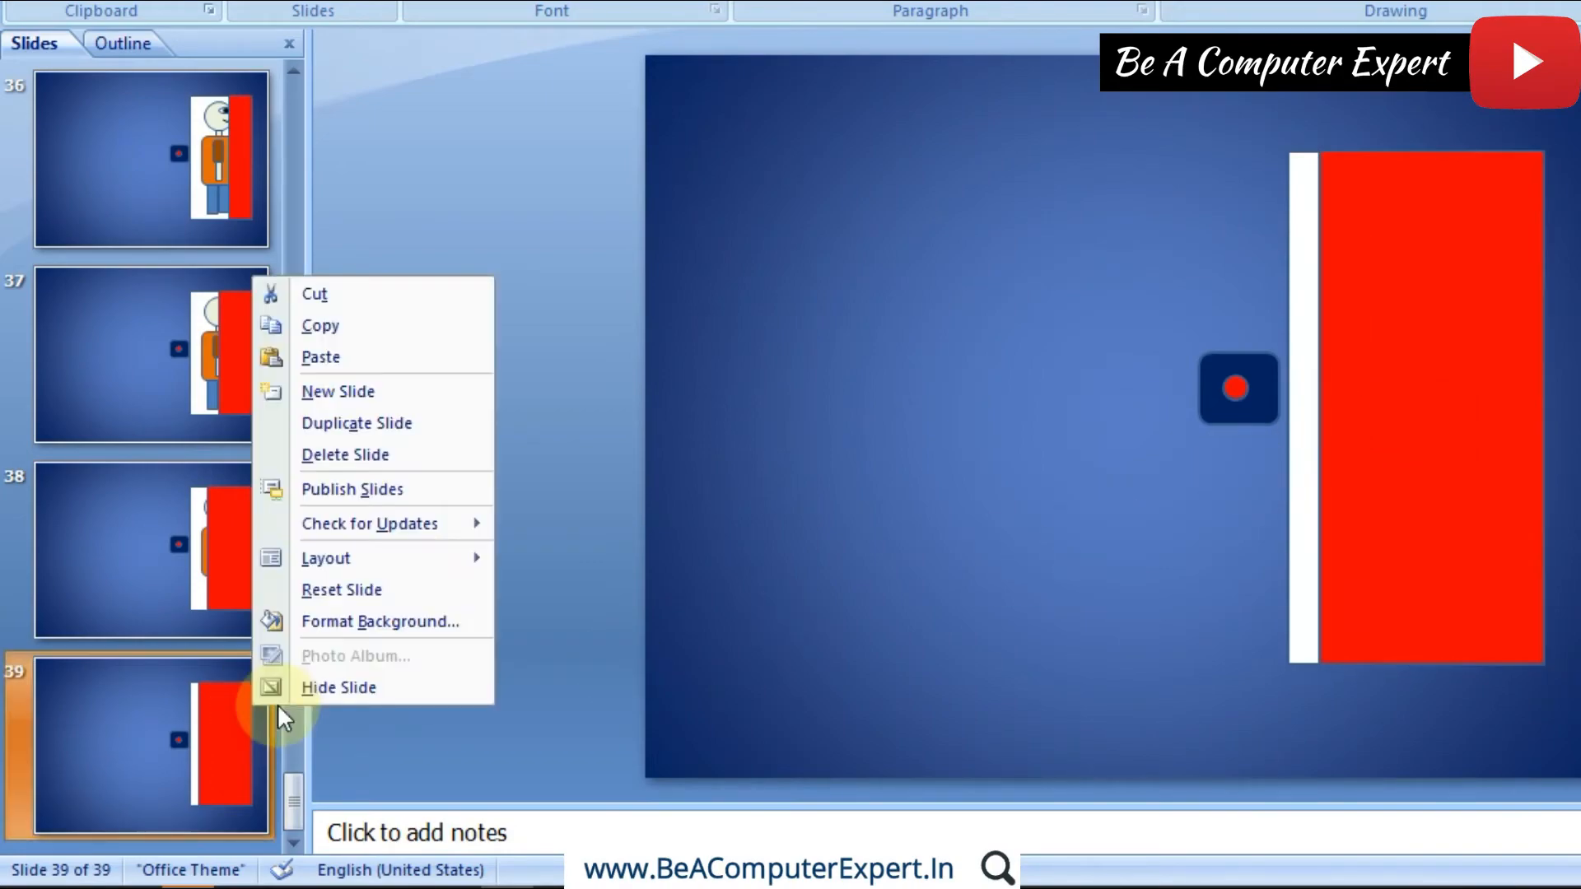
pyautogui.click(334, 422)
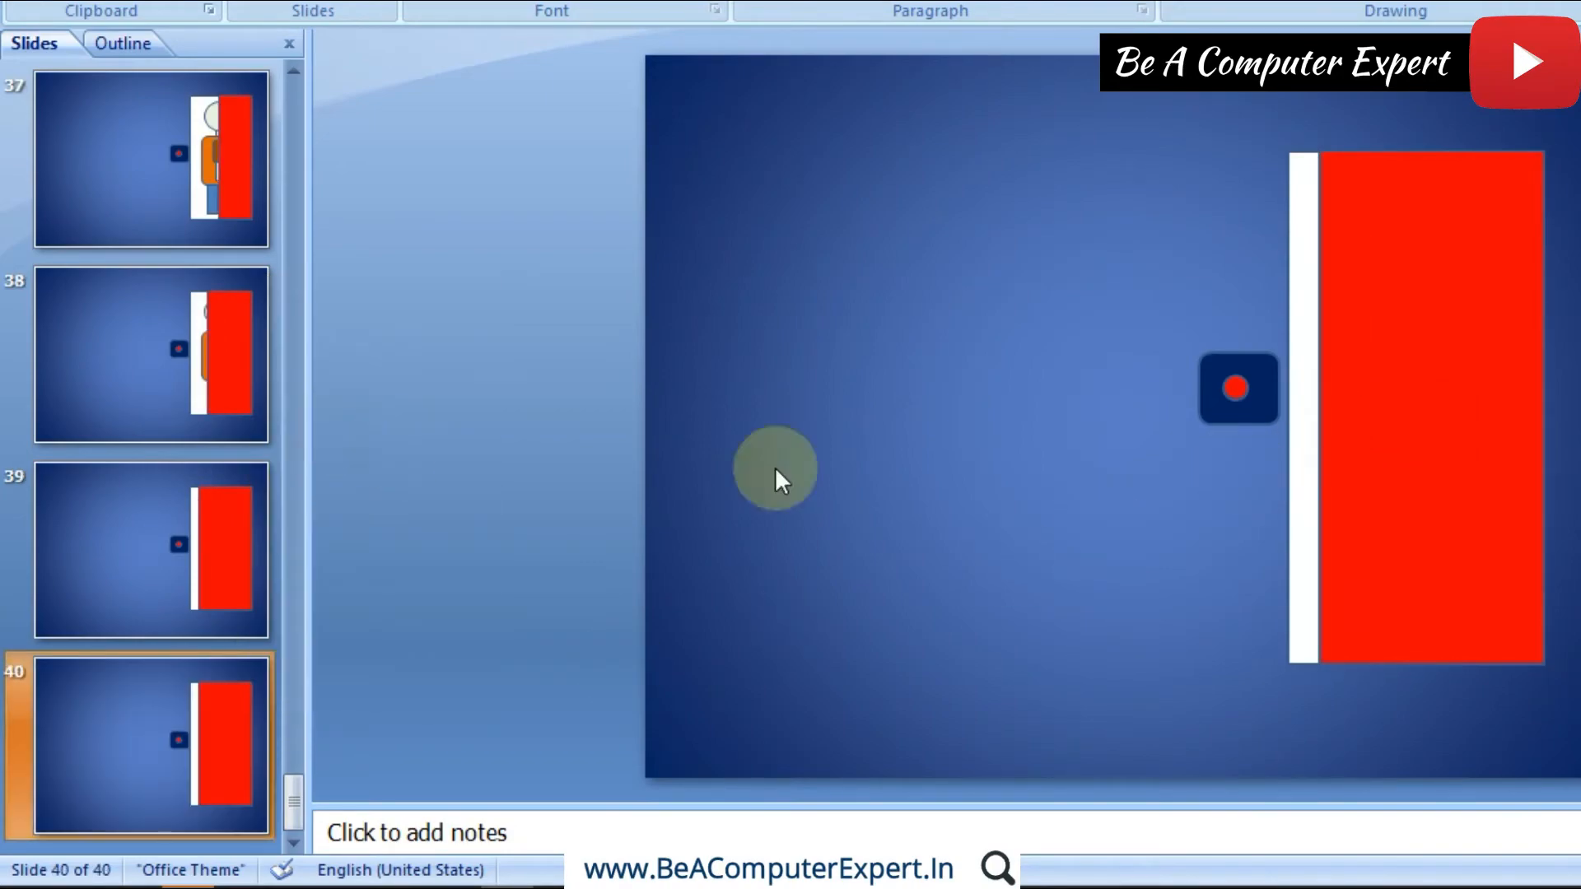
pyautogui.click(1349, 425)
pyautogui.moveTo(1316, 407); pyautogui.dragTo(1287, 407)
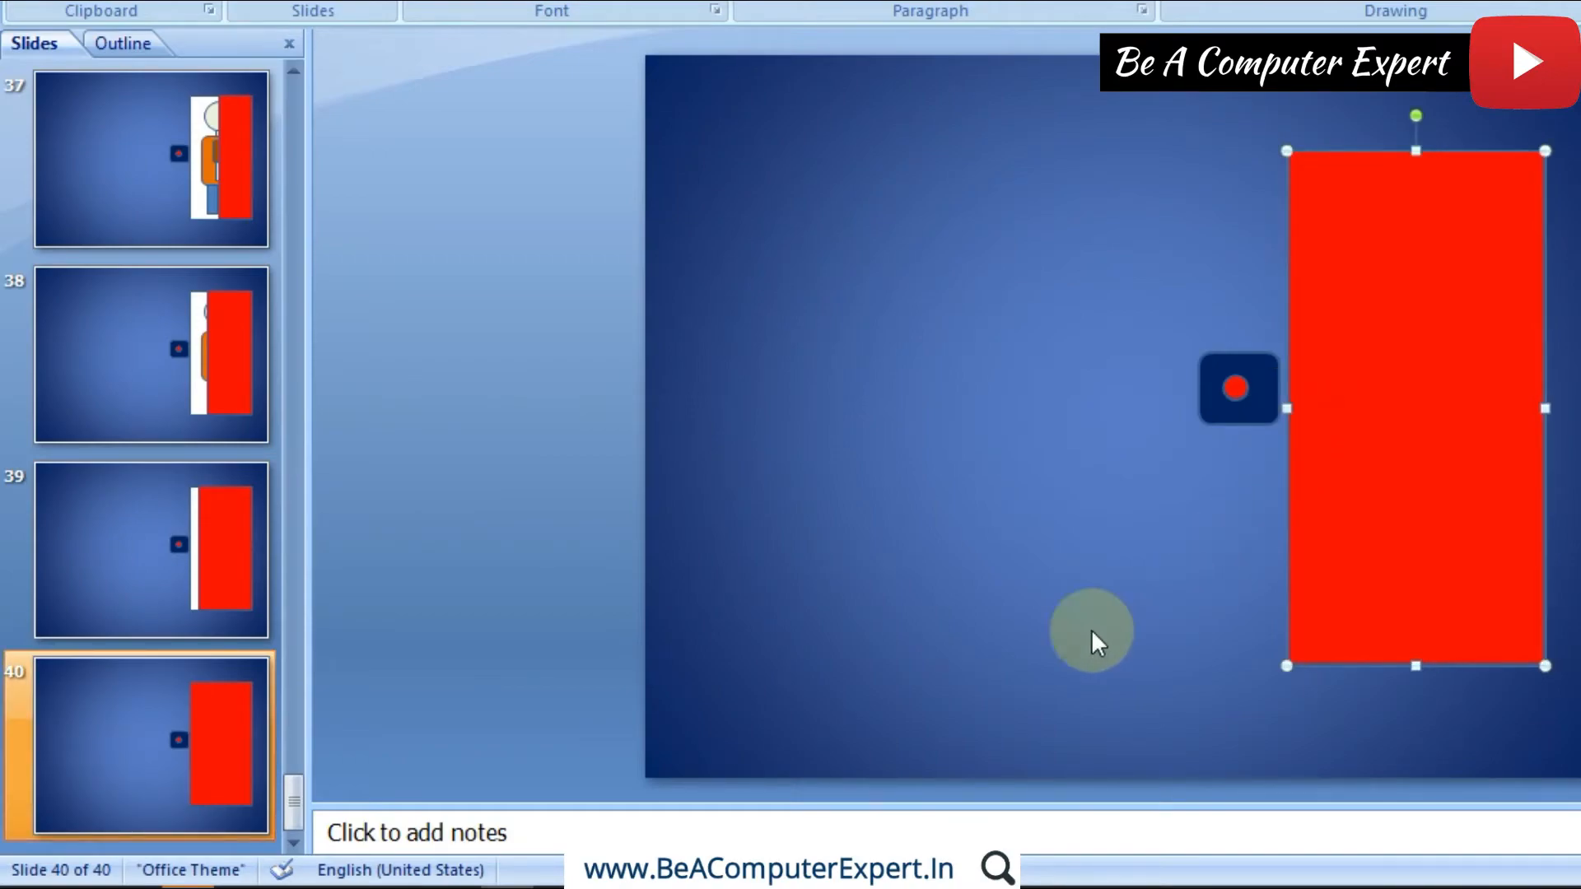
# Step: Duplicate slide 40 and change the fill of the round button on slide 41 to the standard light green
pyautogui.rightClick(160, 734)
pyautogui.click(298, 453)
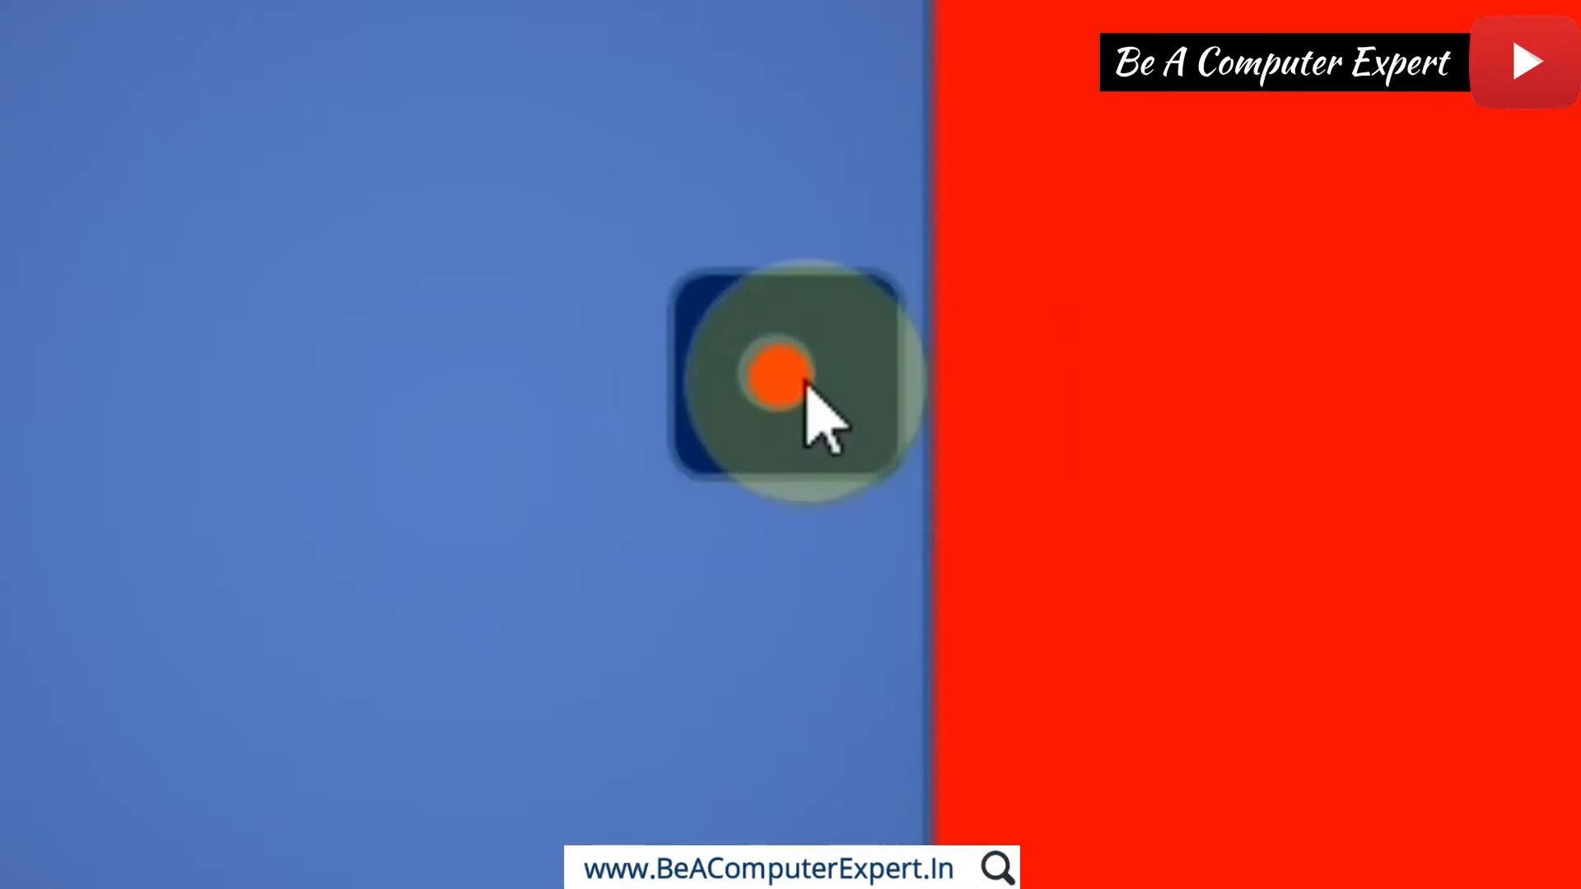
pyautogui.click(789, 383)
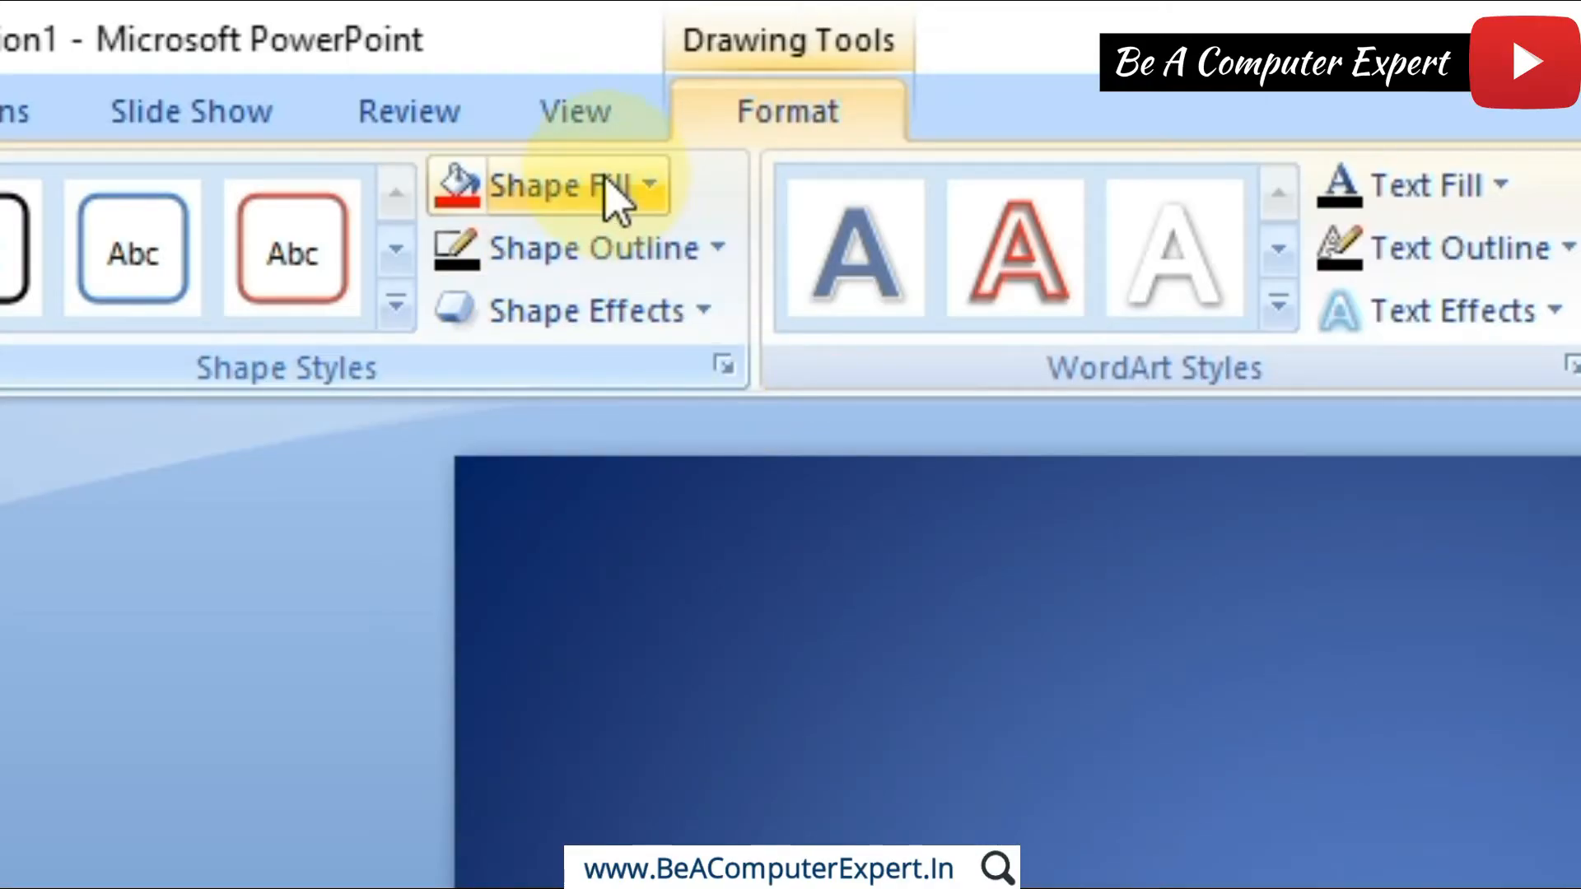
pyautogui.click(606, 183)
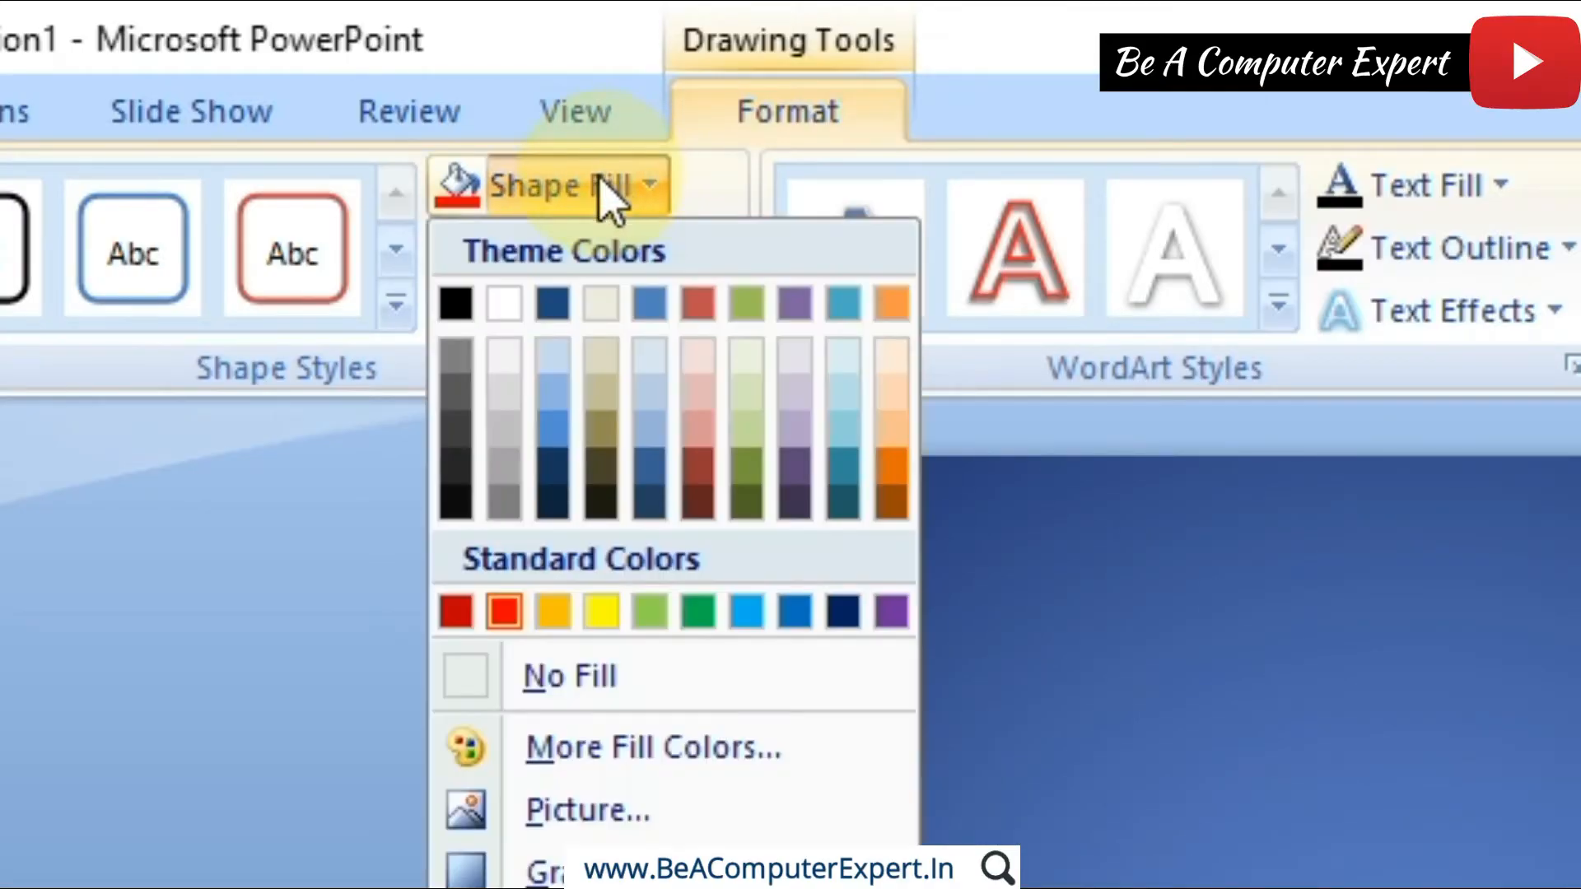
pyautogui.click(652, 610)
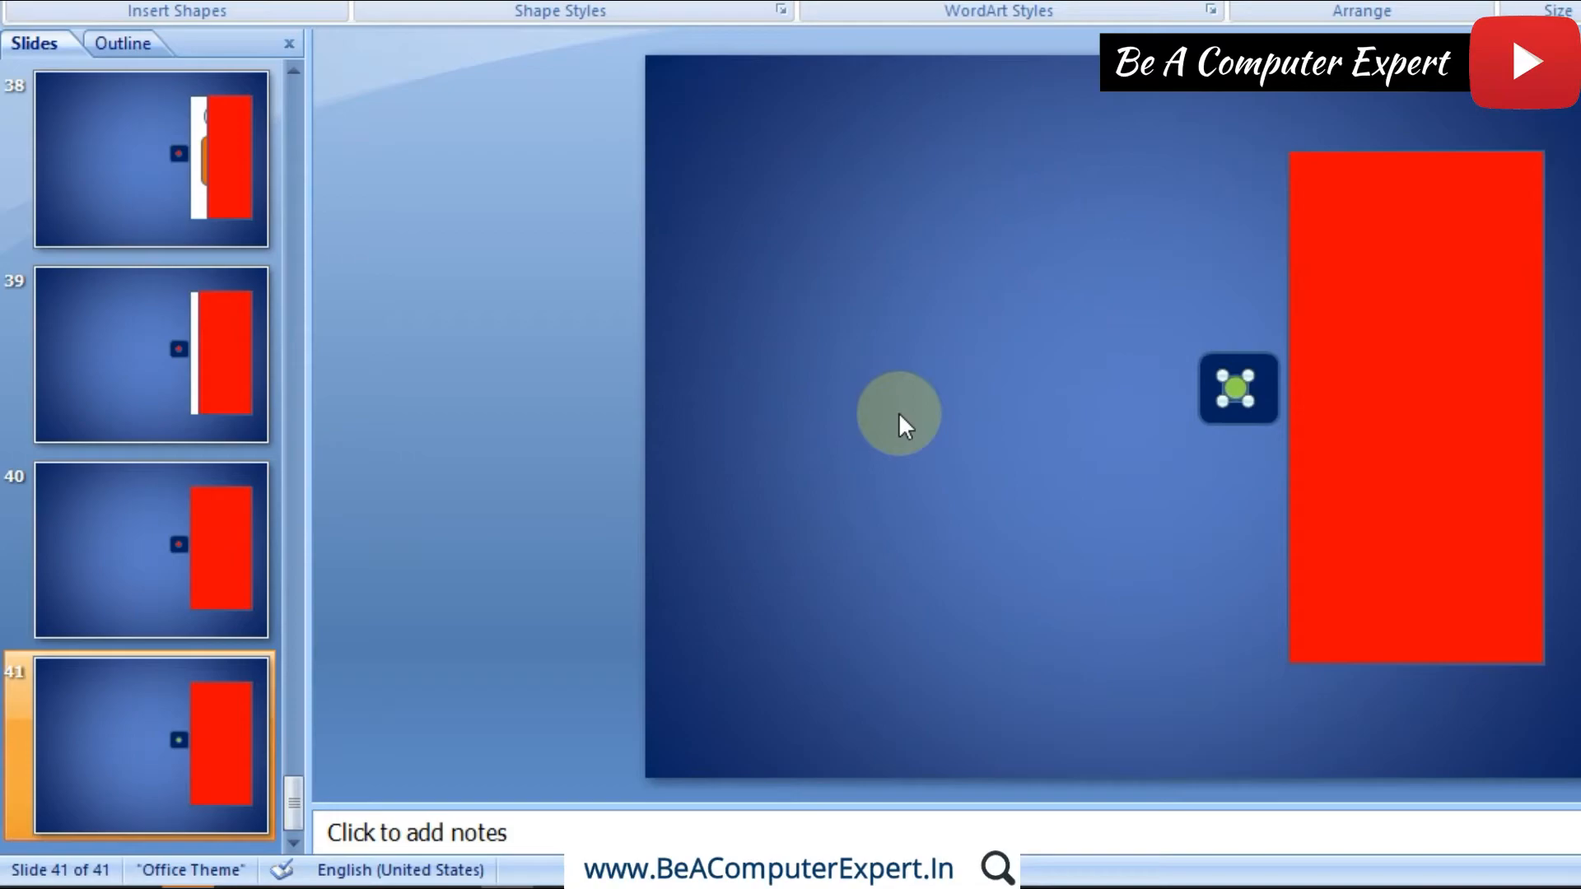
pyautogui.click(899, 414)
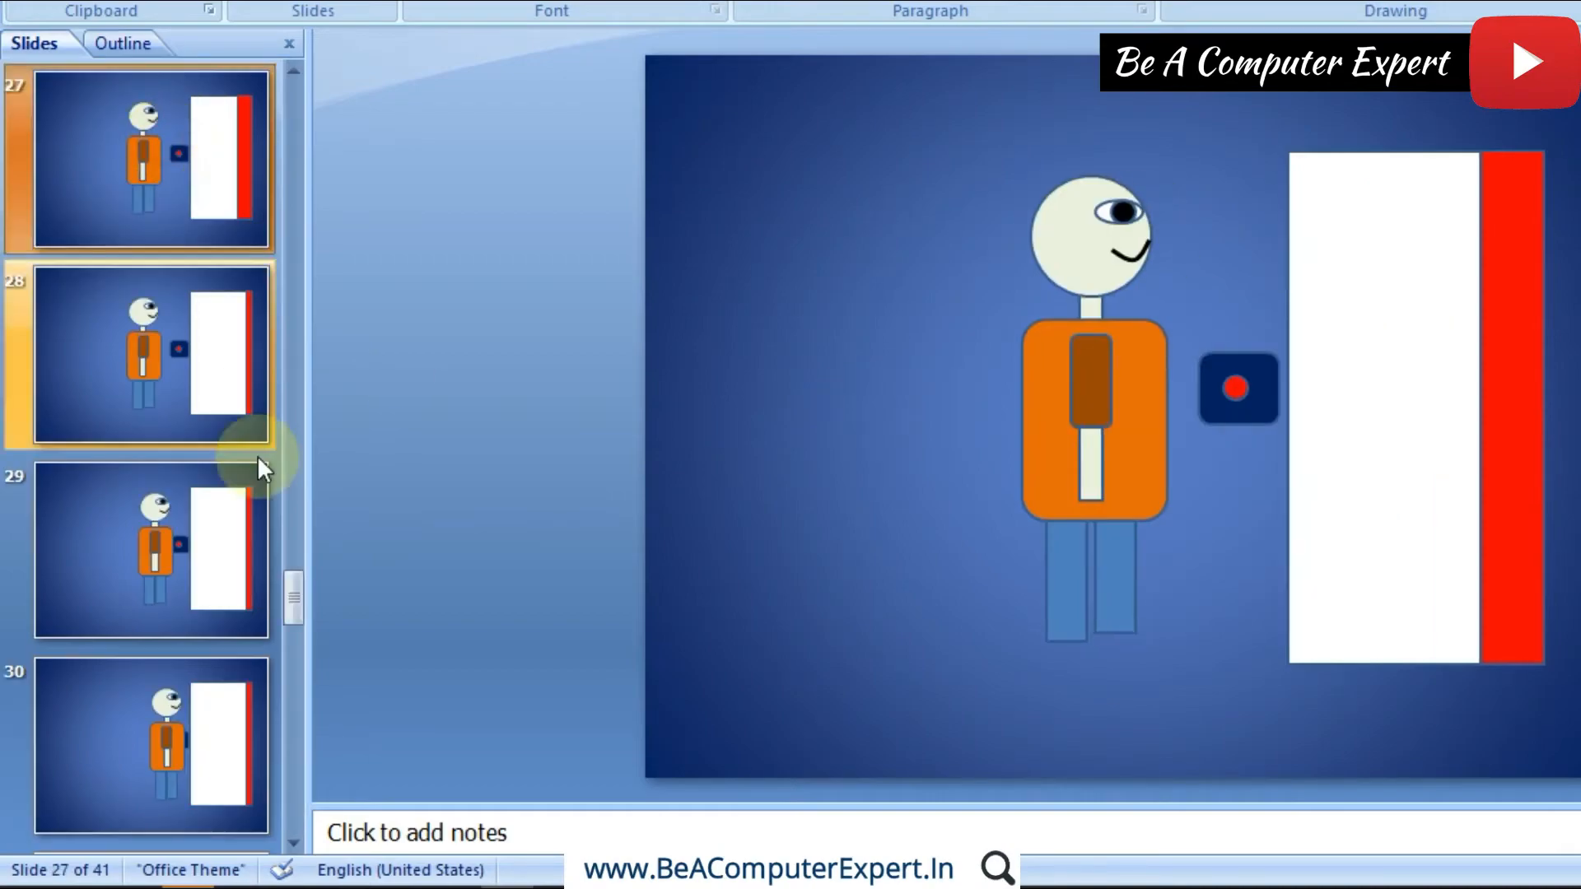
# Step: Return to slide 1 and play the slide show from the beginning to check the whole animation
pyautogui.moveTo(290, 589); pyautogui.dragTo(310, 96)
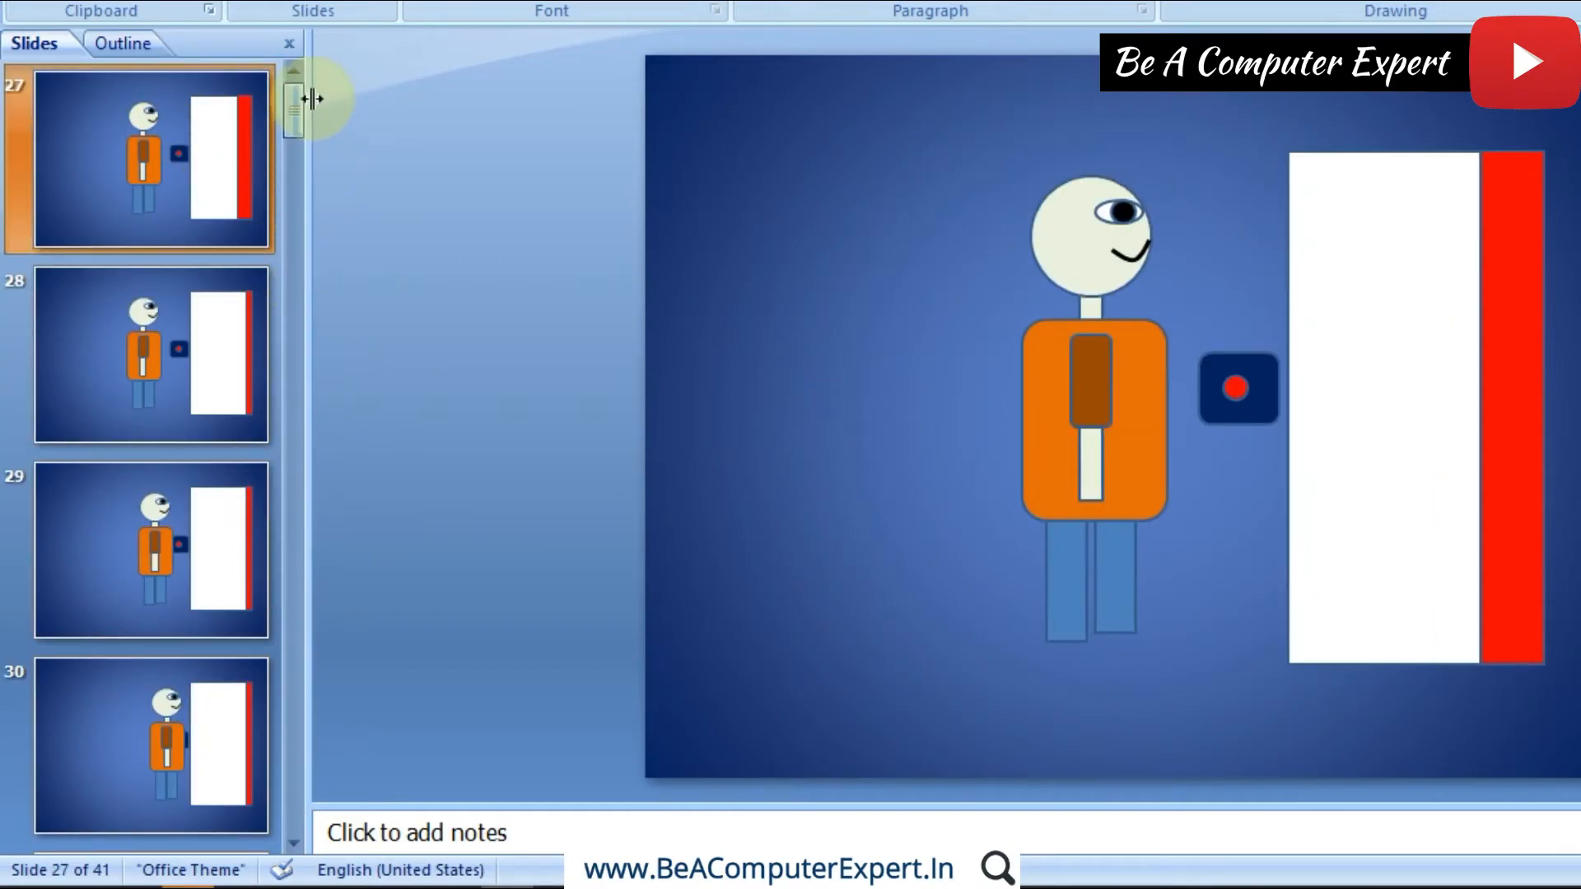
pyautogui.click(201, 138)
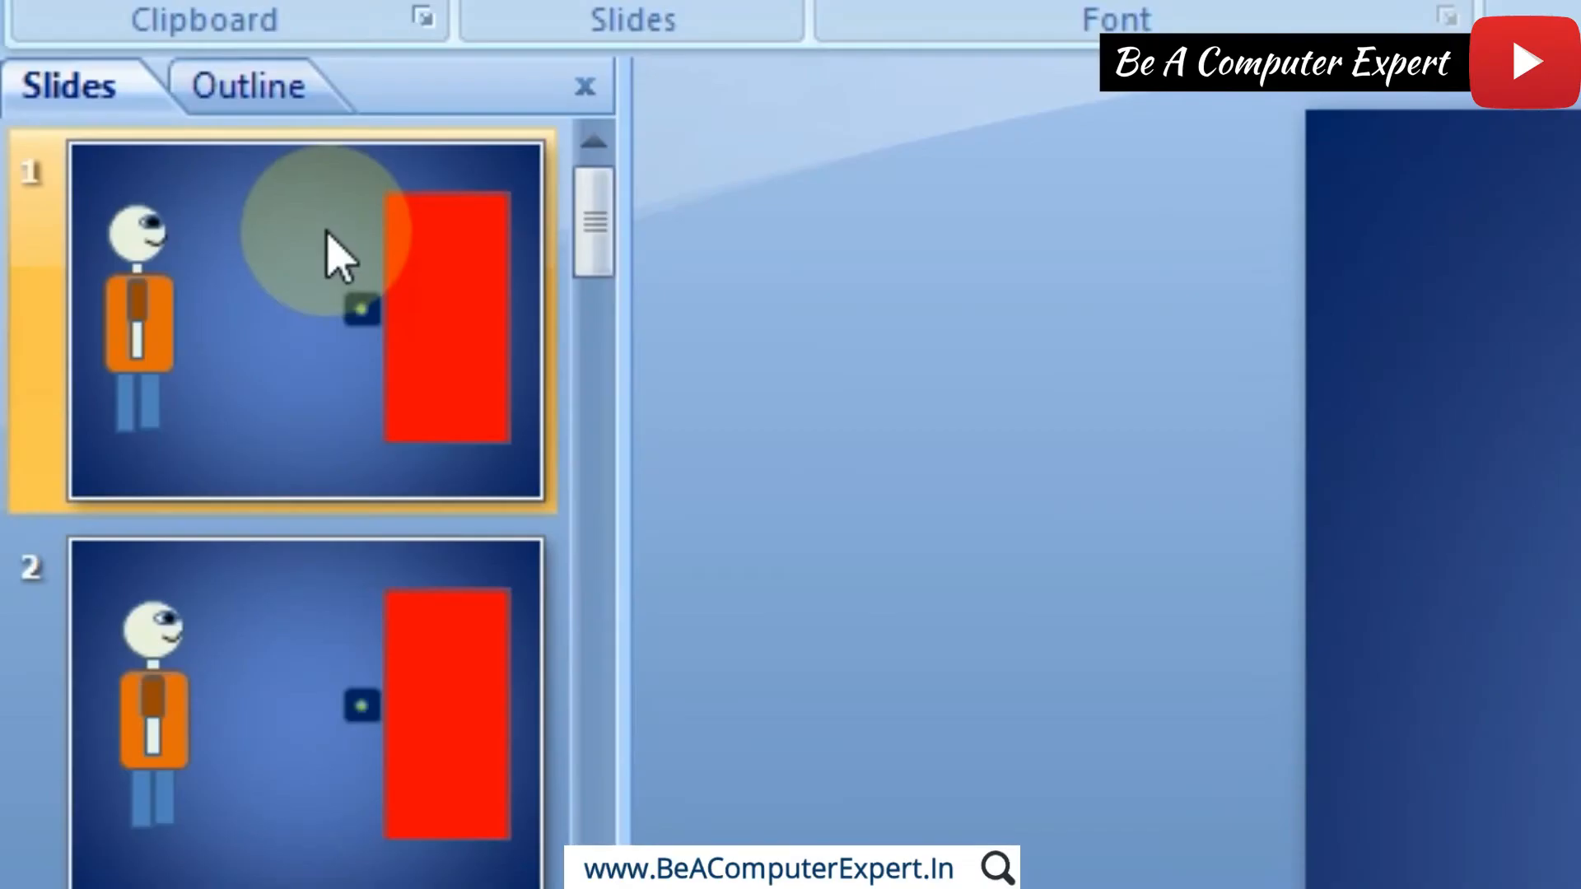
pyautogui.click(326, 234)
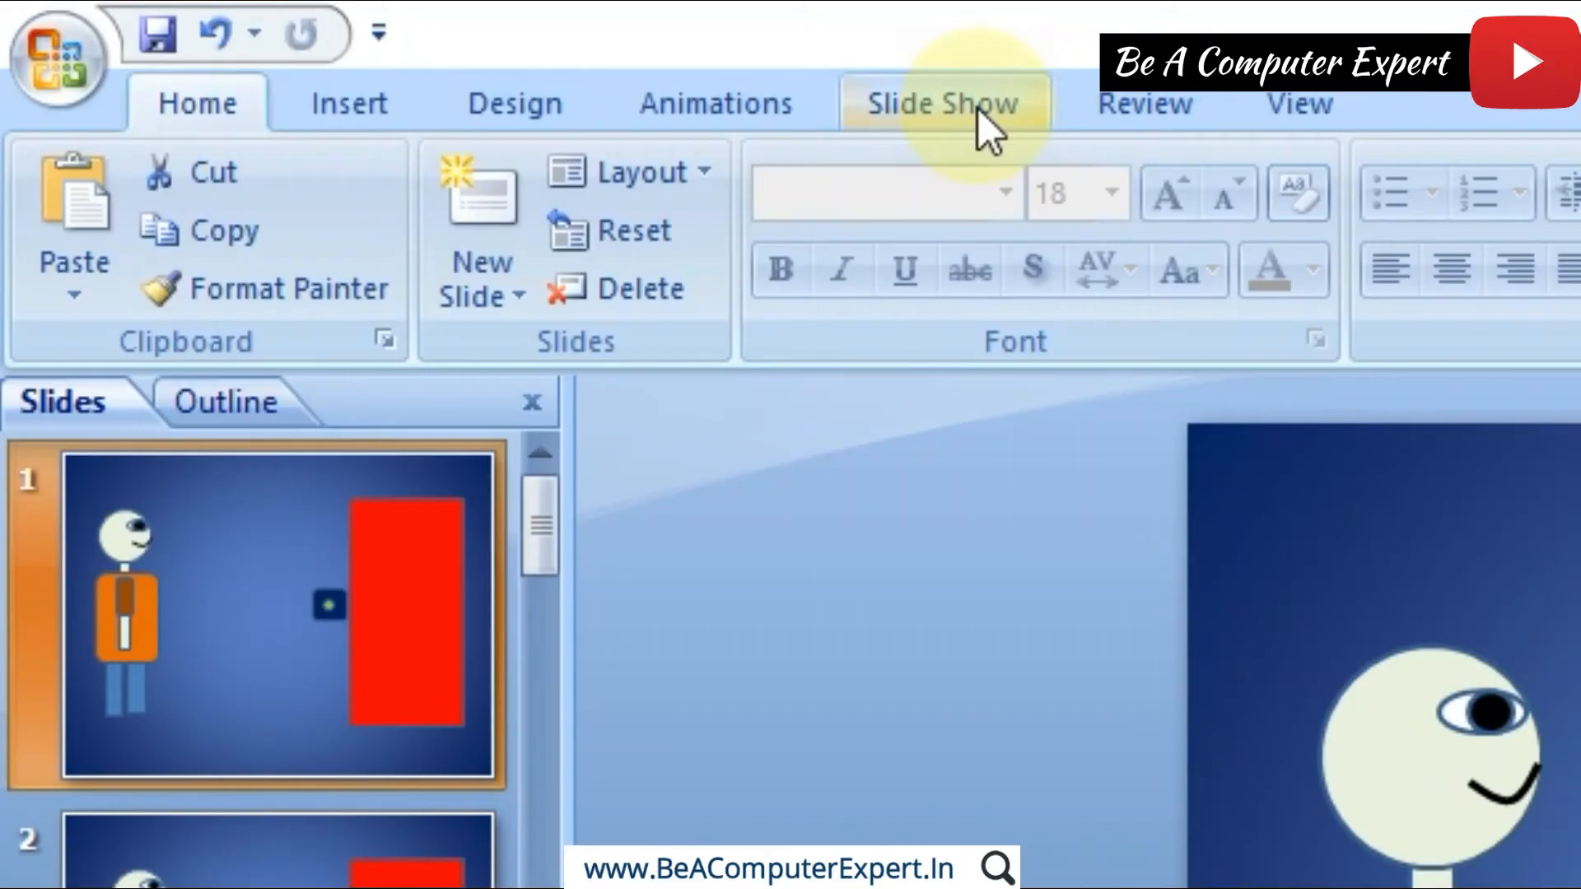
pyautogui.click(978, 108)
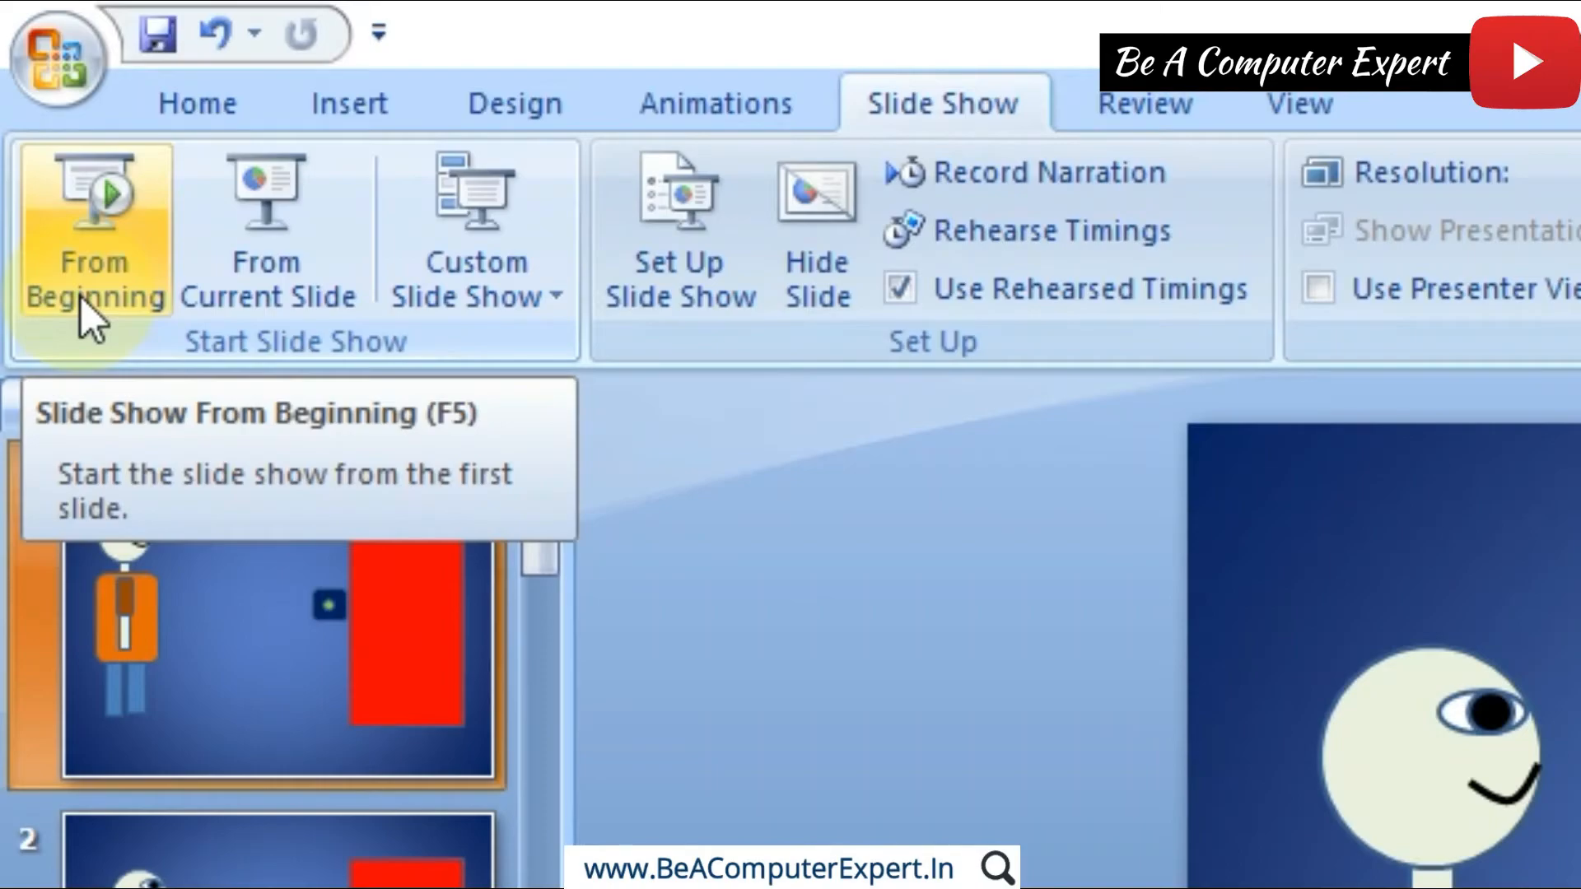
pyautogui.press('F5')
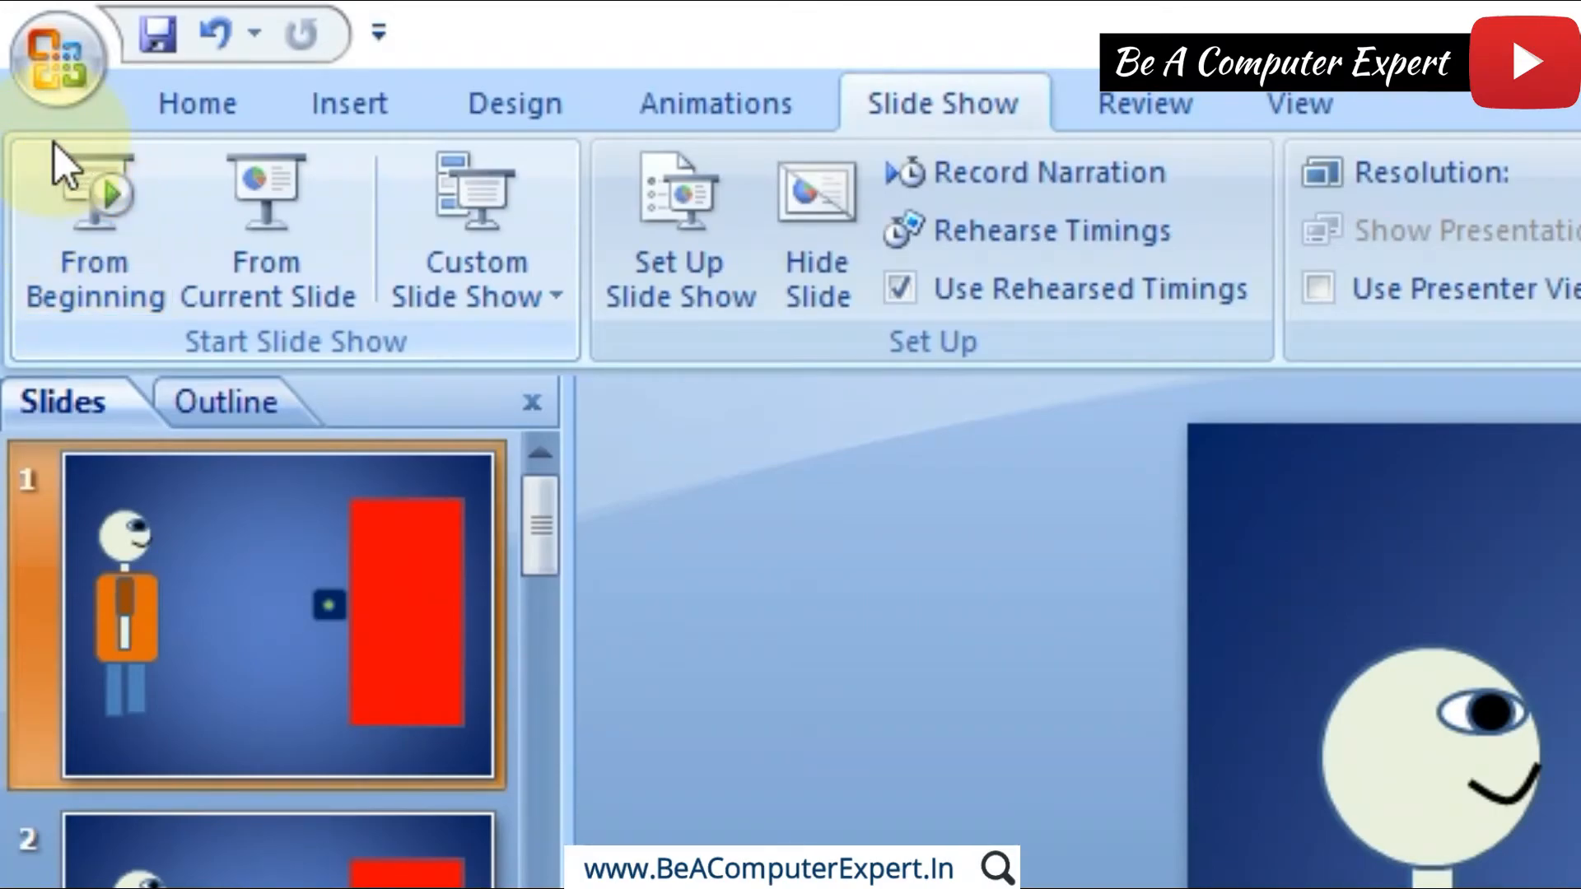
pyautogui.press('F5')
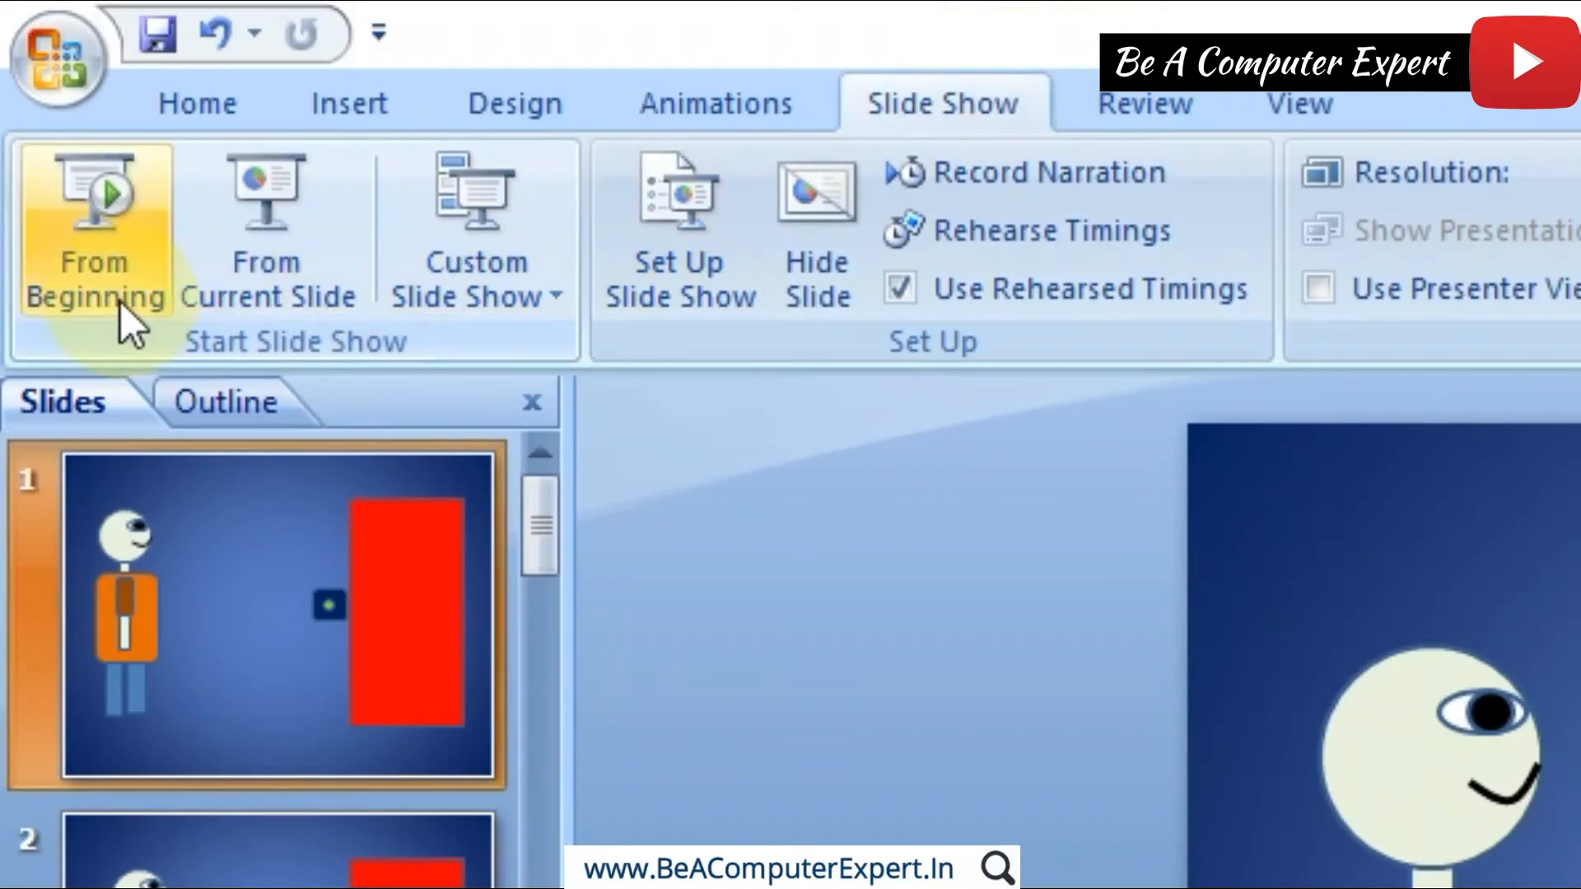
pyautogui.click(121, 299)
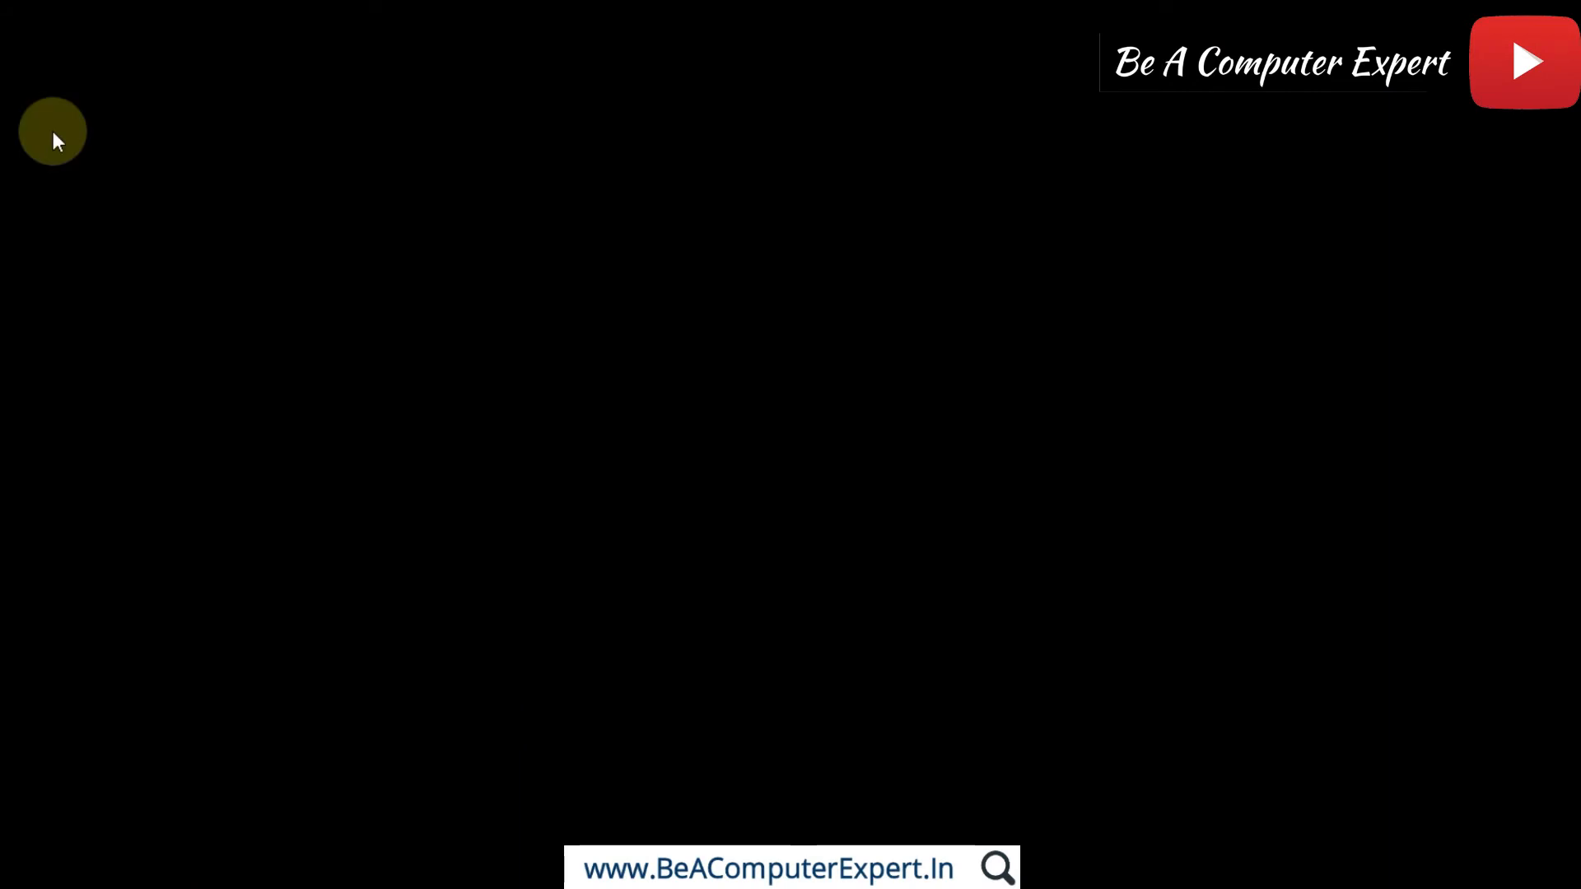
pyautogui.click(52, 131)
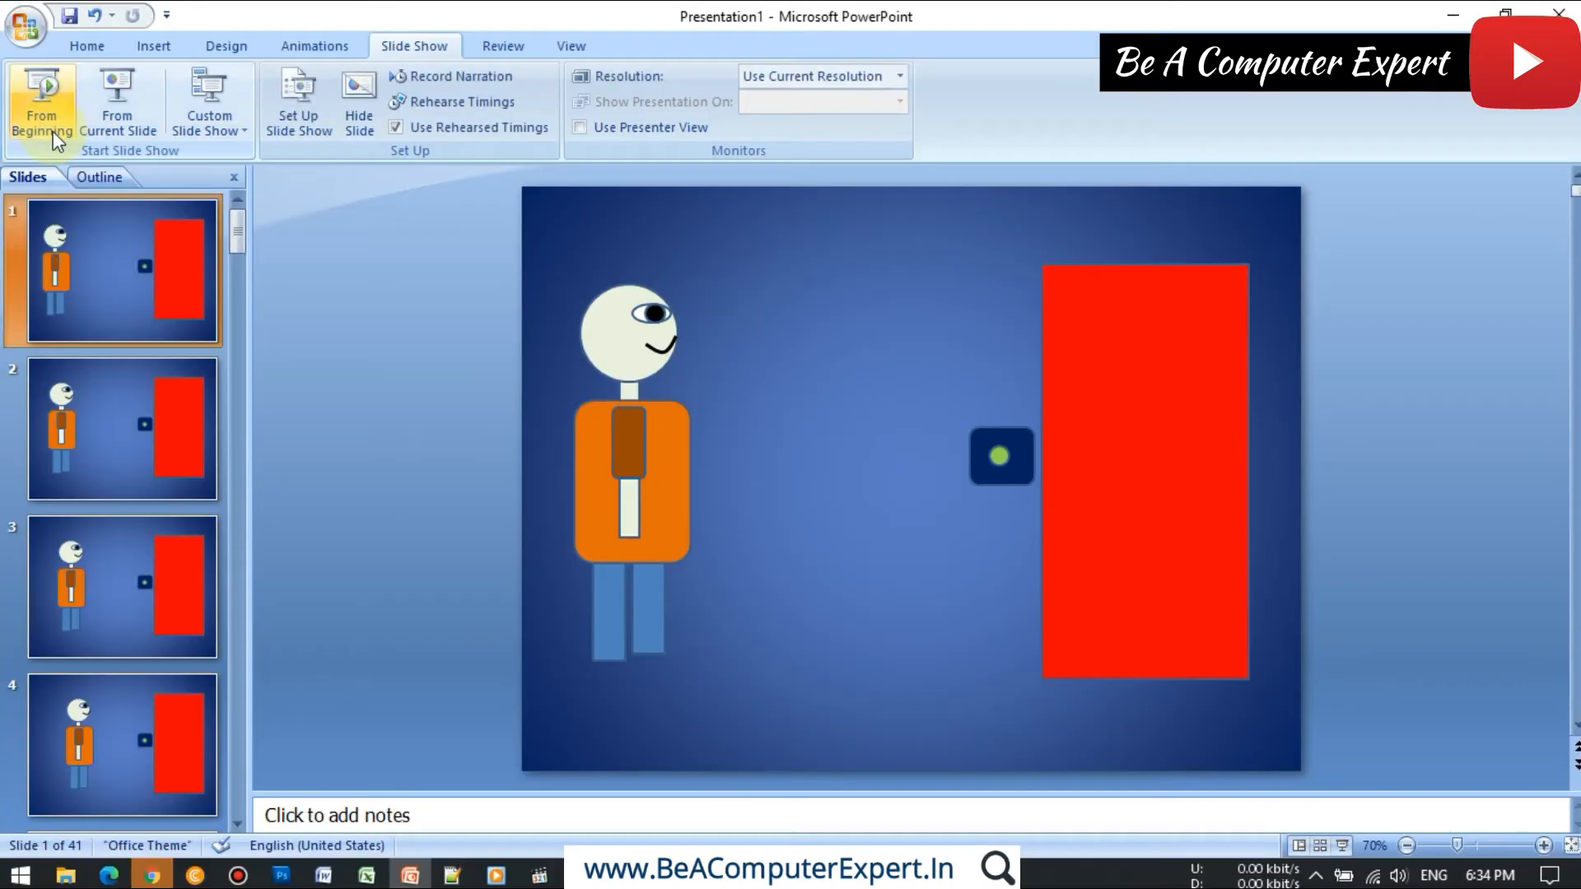
# Step: Review the slide thumbnails from slide 1 through slides 11 to 14, where the figure's arm reaches for the button
pyautogui.click(91, 274)
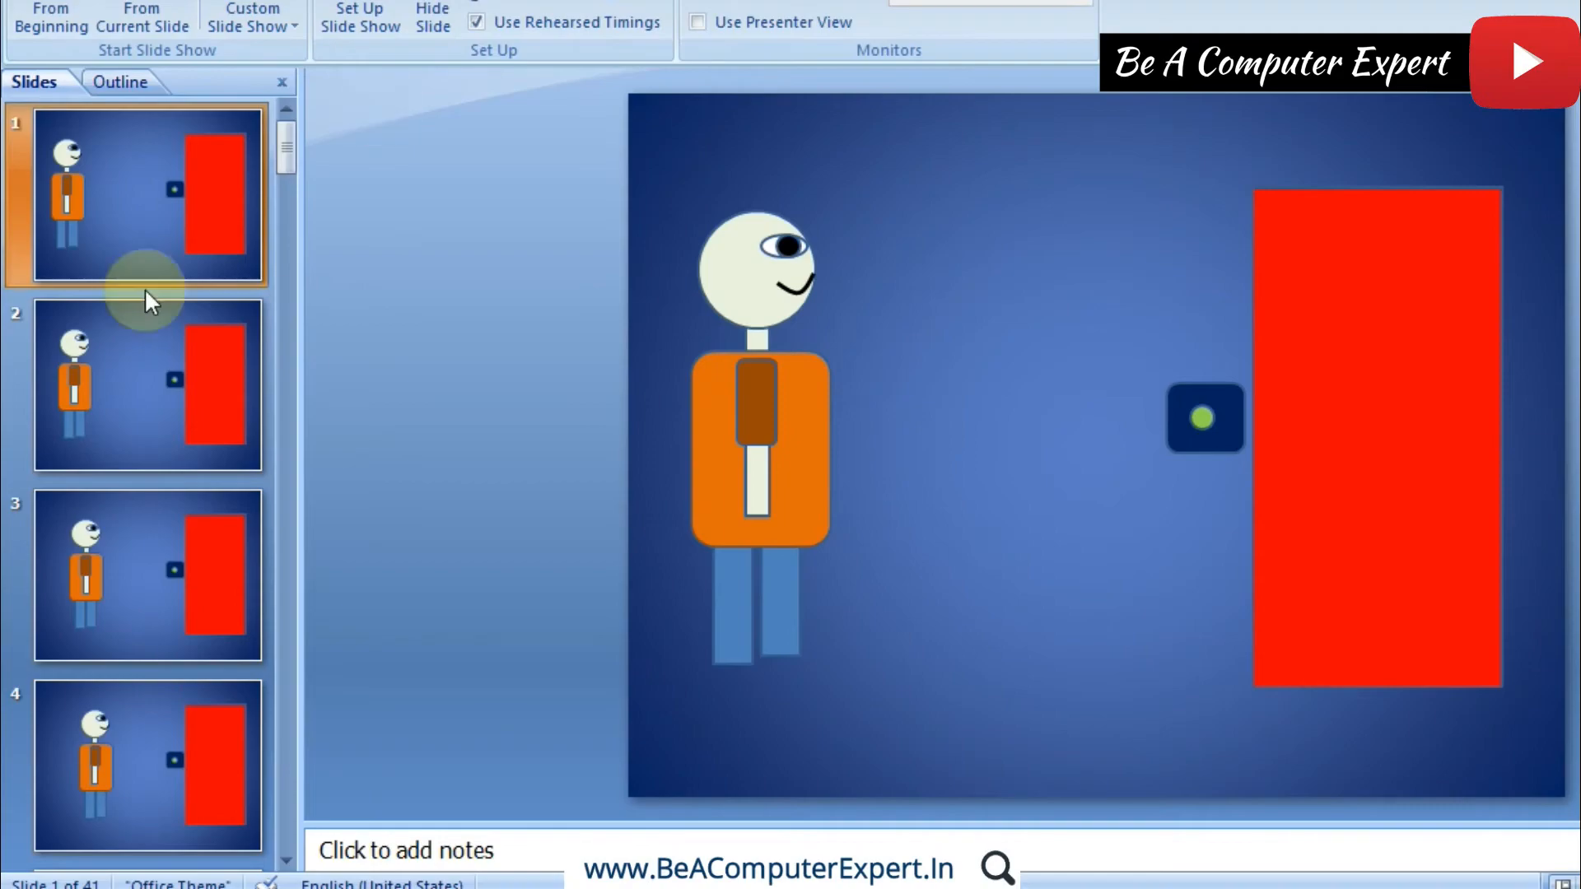
pyautogui.click(96, 363)
pyautogui.scroll(-9, 96, 363)
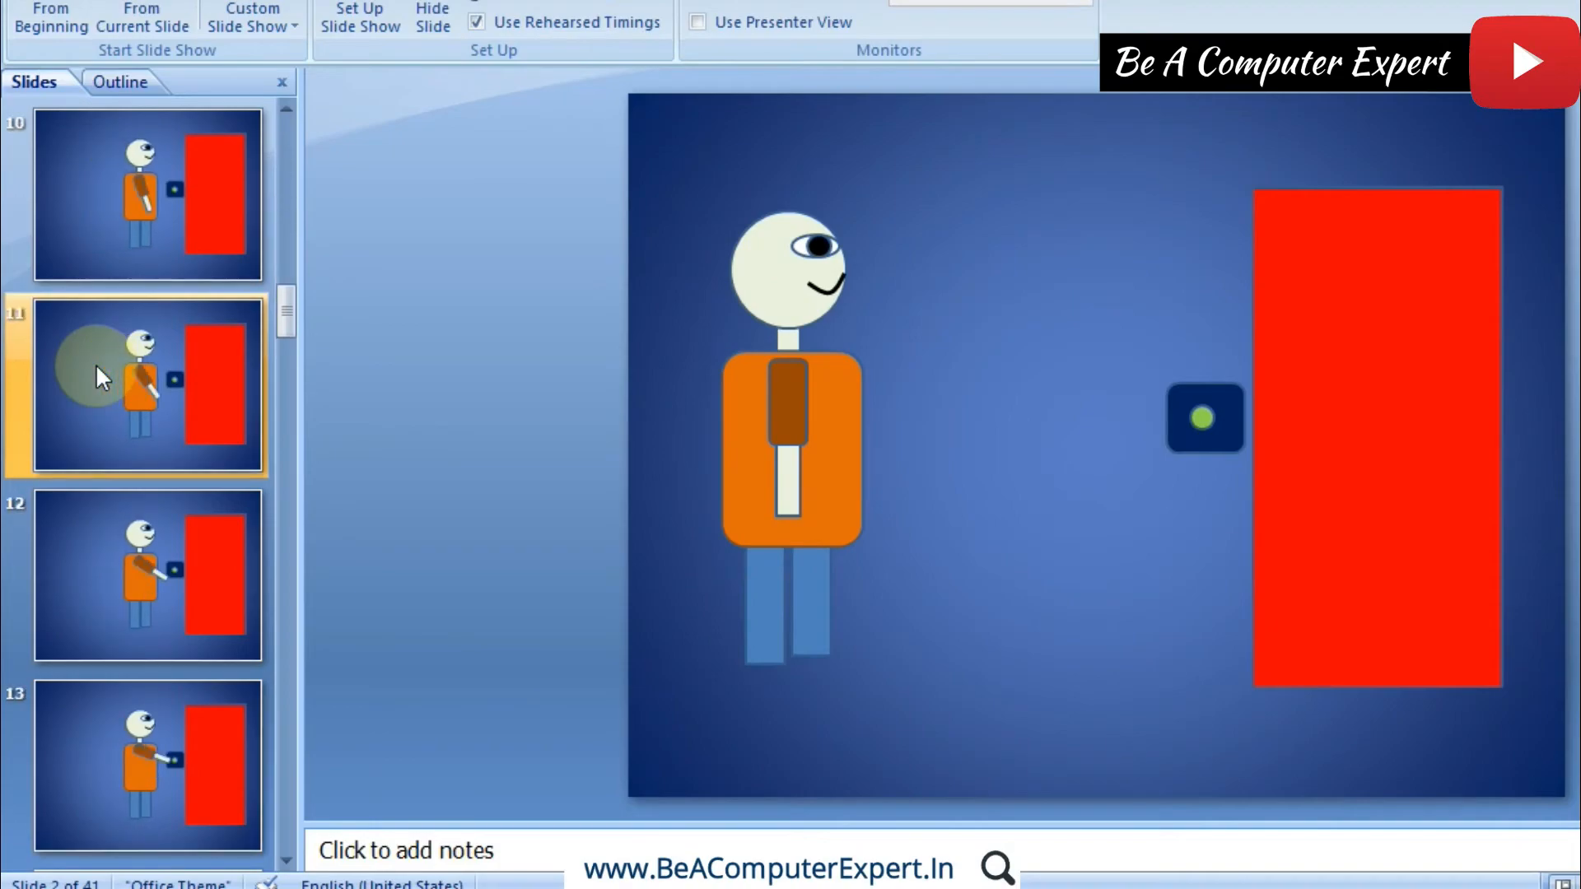
pyautogui.scroll(-6, 95, 363)
pyautogui.scroll(5, 97, 364)
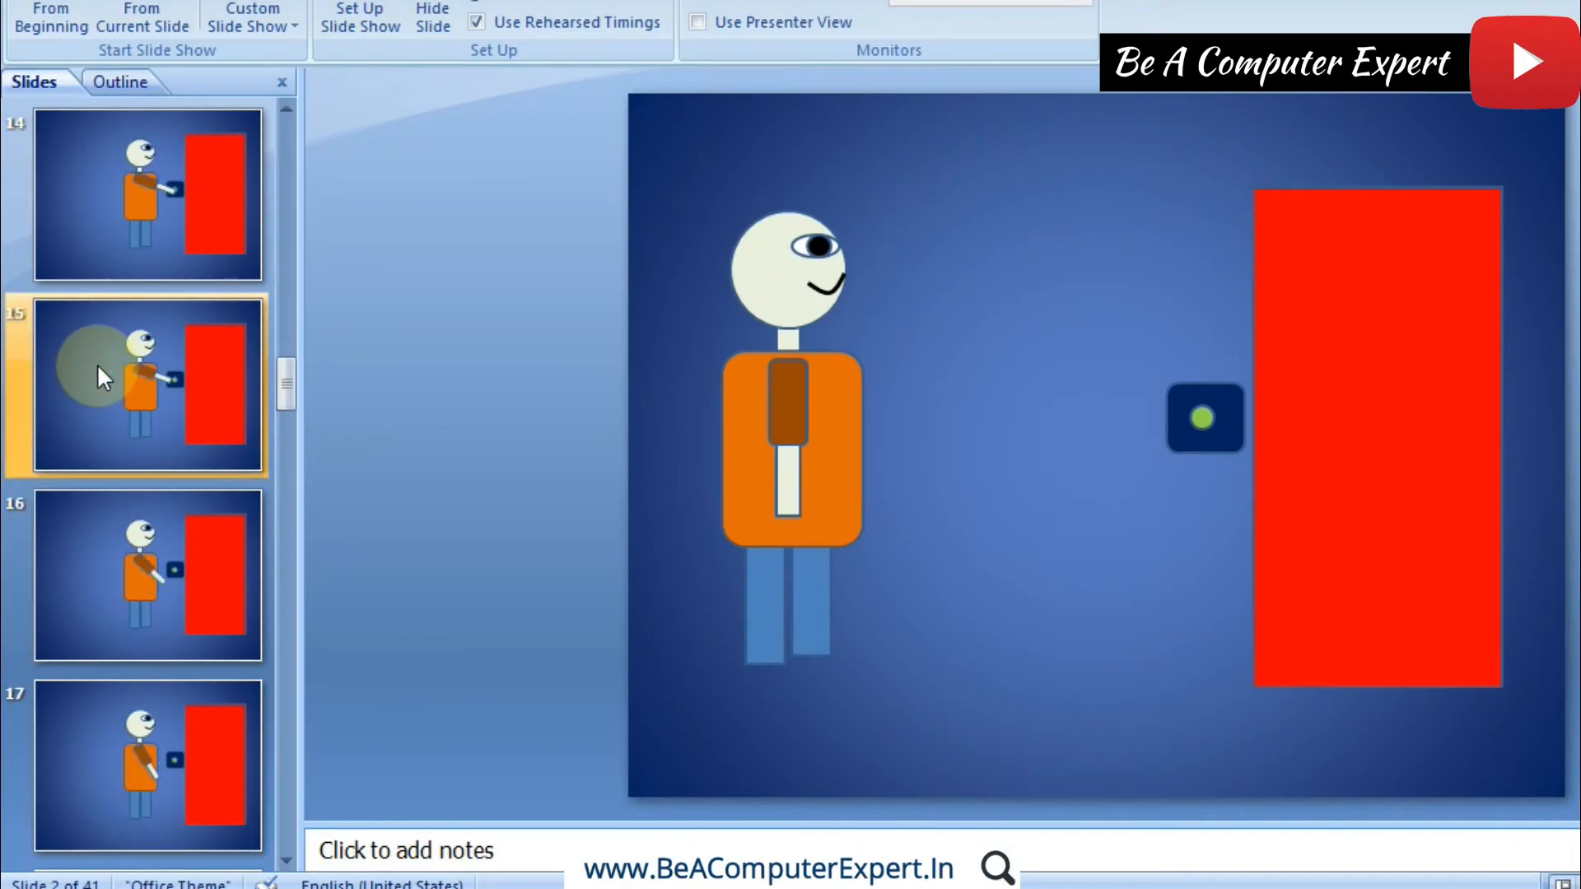
pyautogui.click(139, 290)
pyautogui.click(146, 456)
pyautogui.click(145, 546)
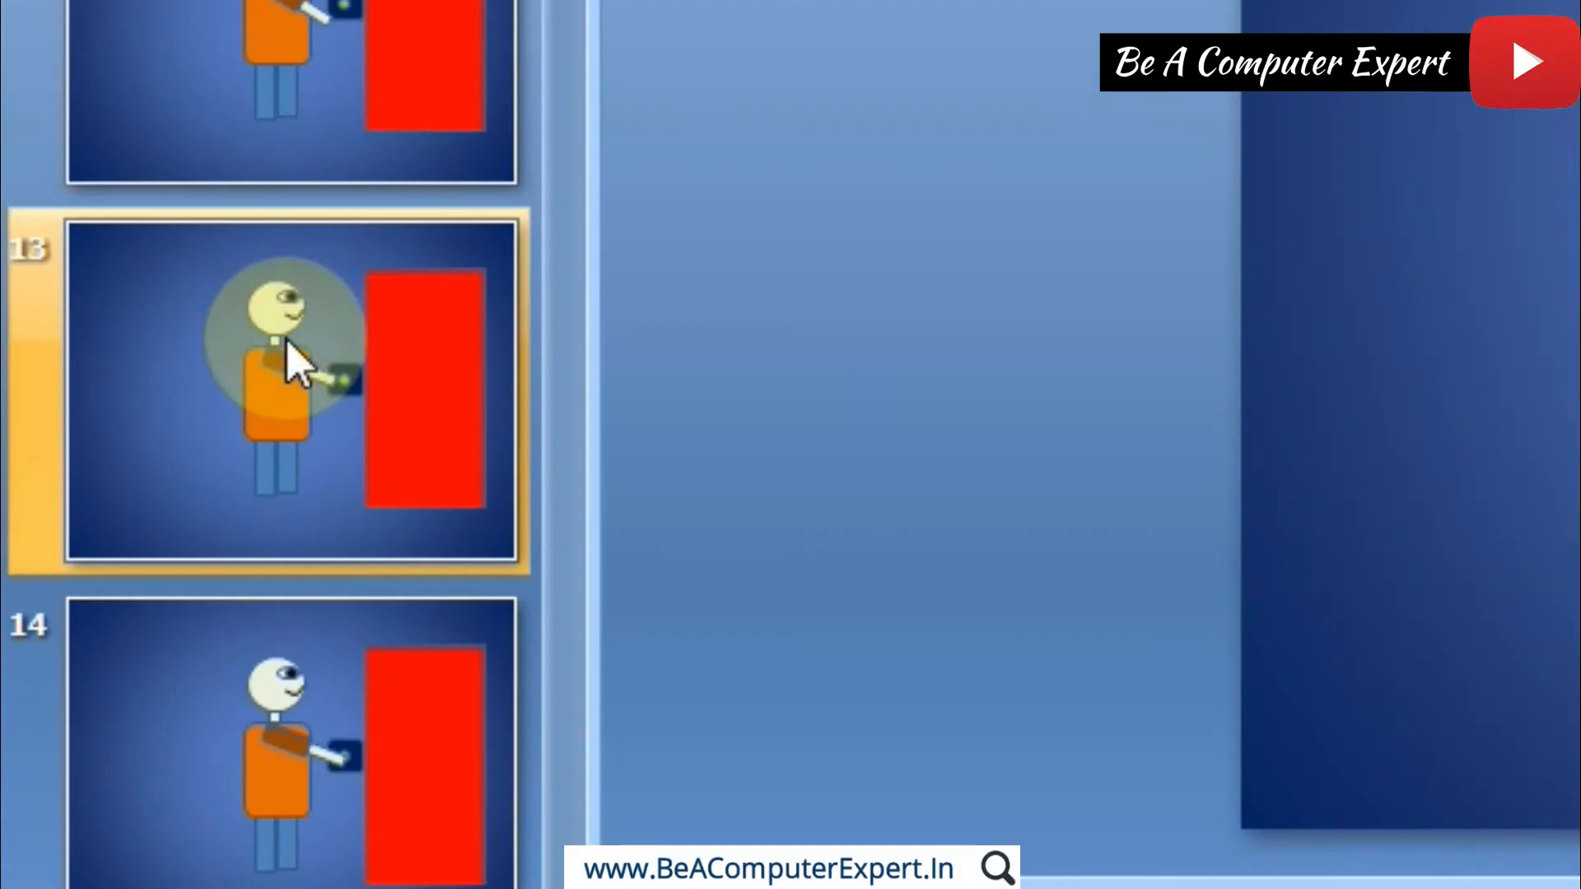
# Step: Set the transition sound of slide 14, where the hand presses the button, to Cash Register
pyautogui.scroll(-1, 288, 358)
pyautogui.click(325, 417)
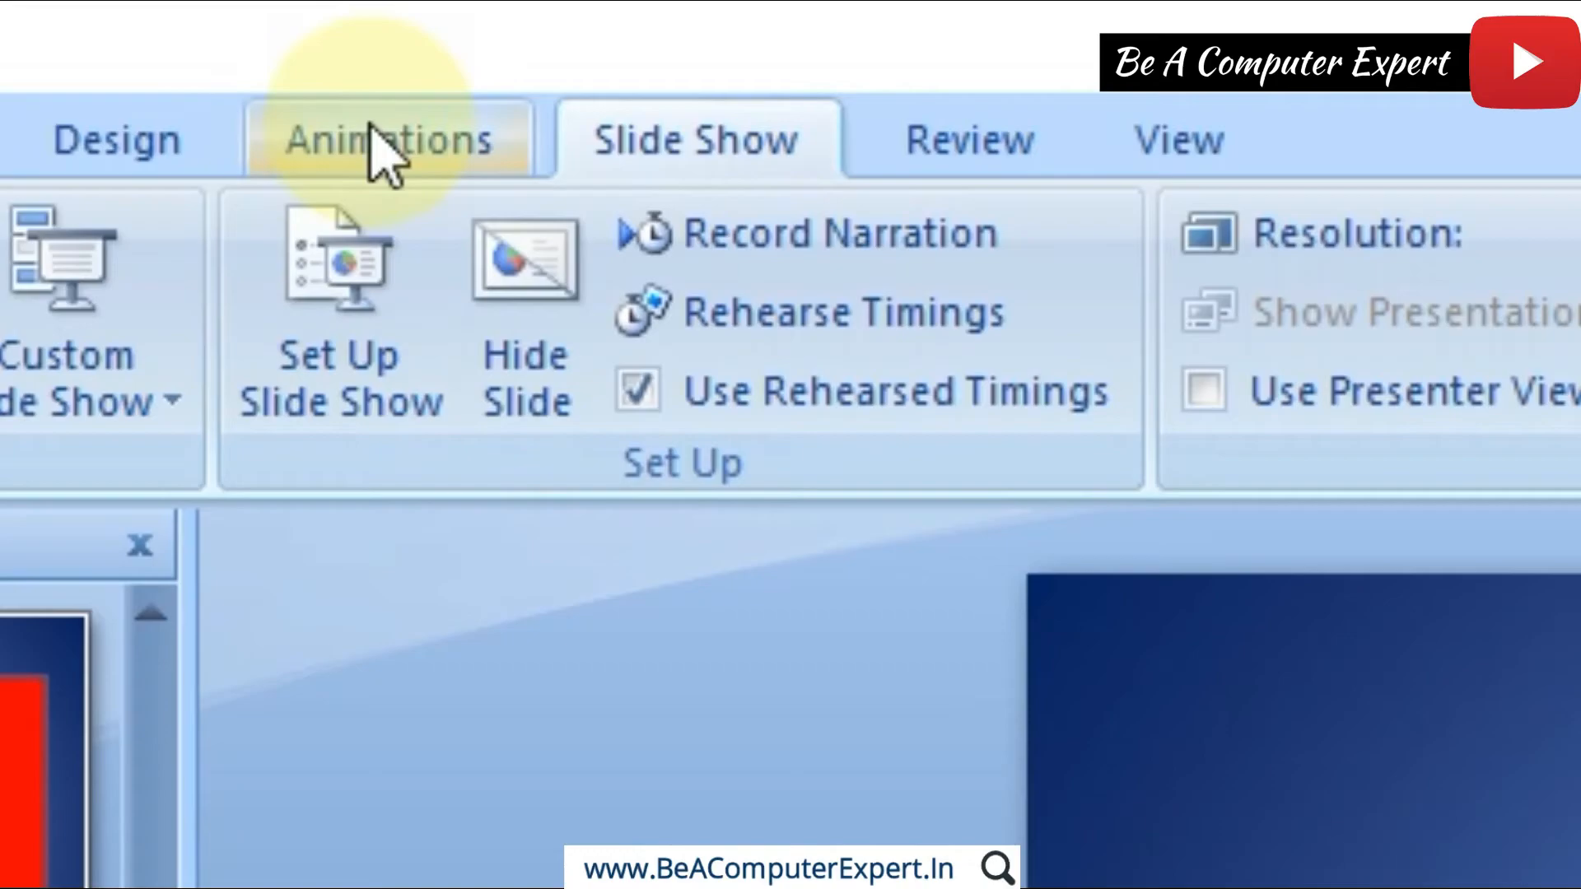
pyautogui.click(372, 127)
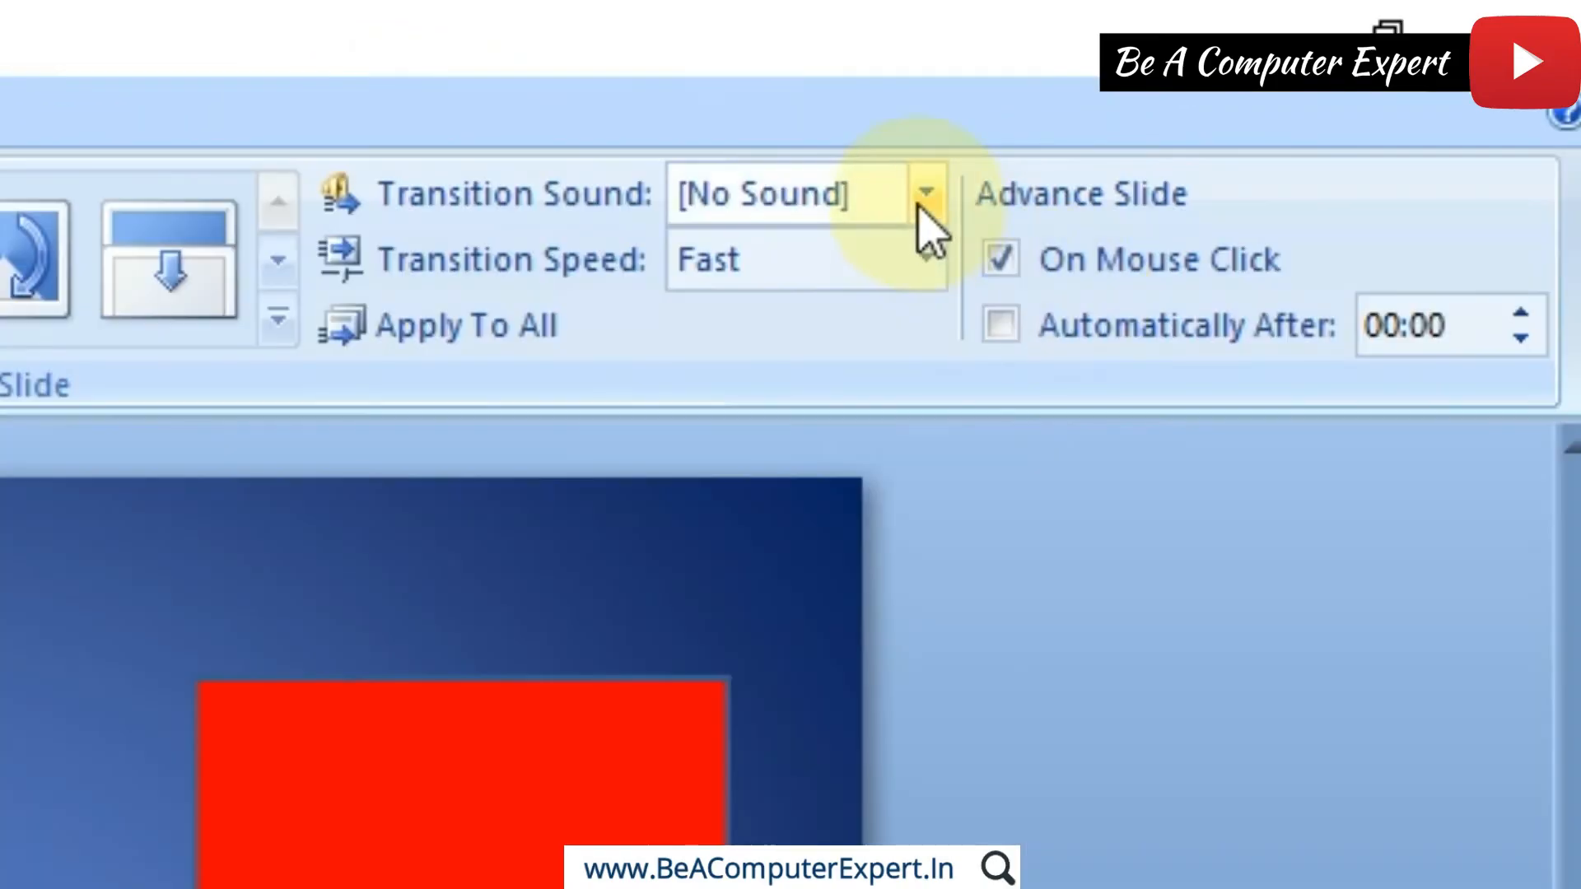
pyautogui.click(928, 197)
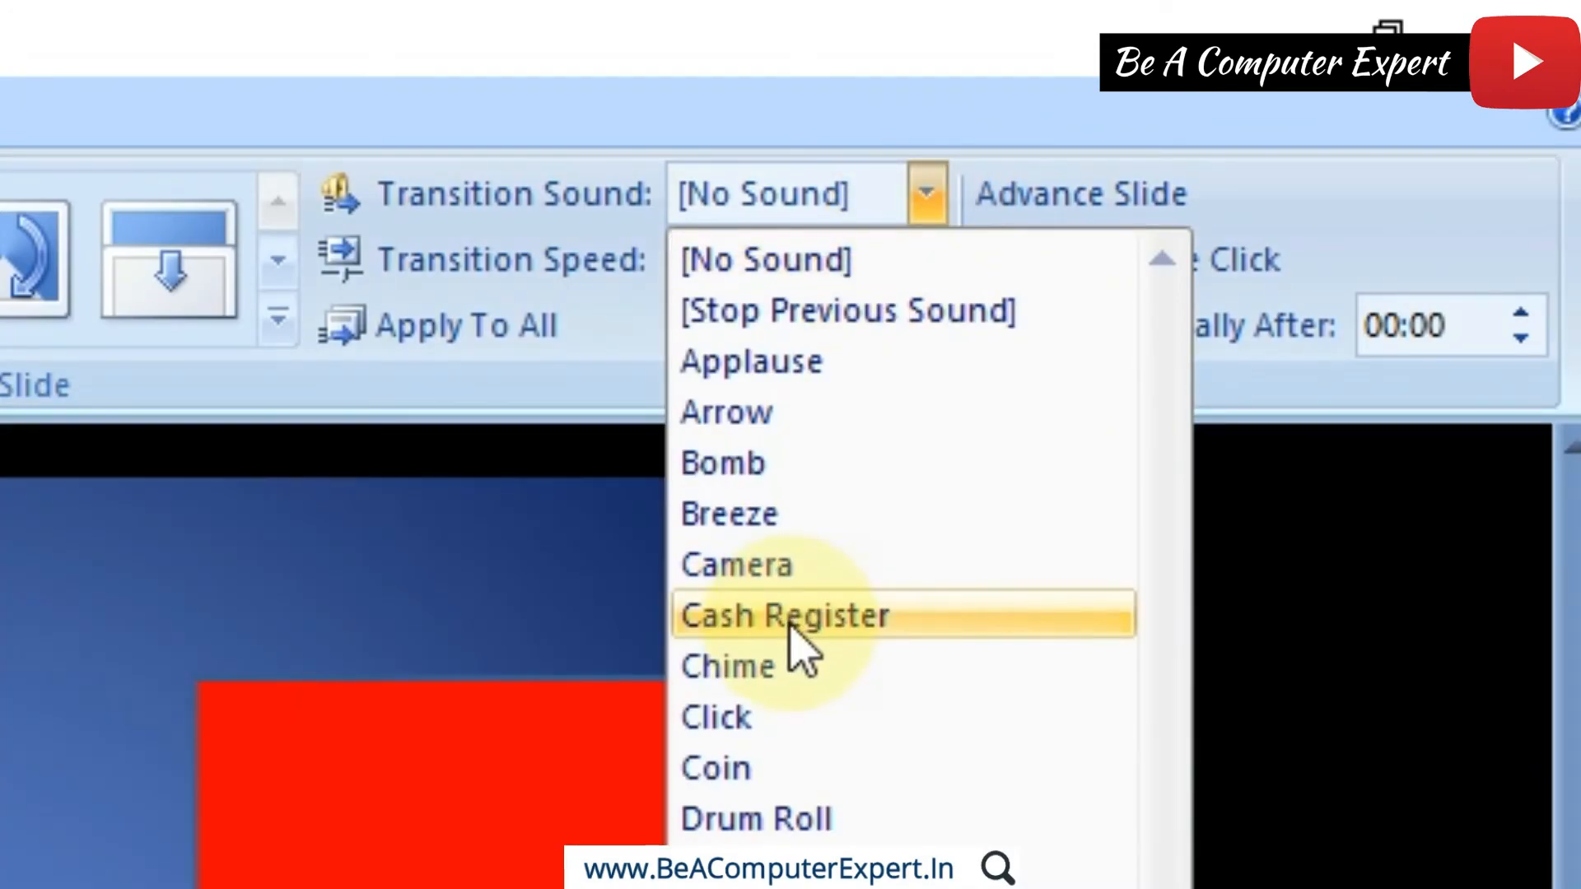
pyautogui.click(789, 619)
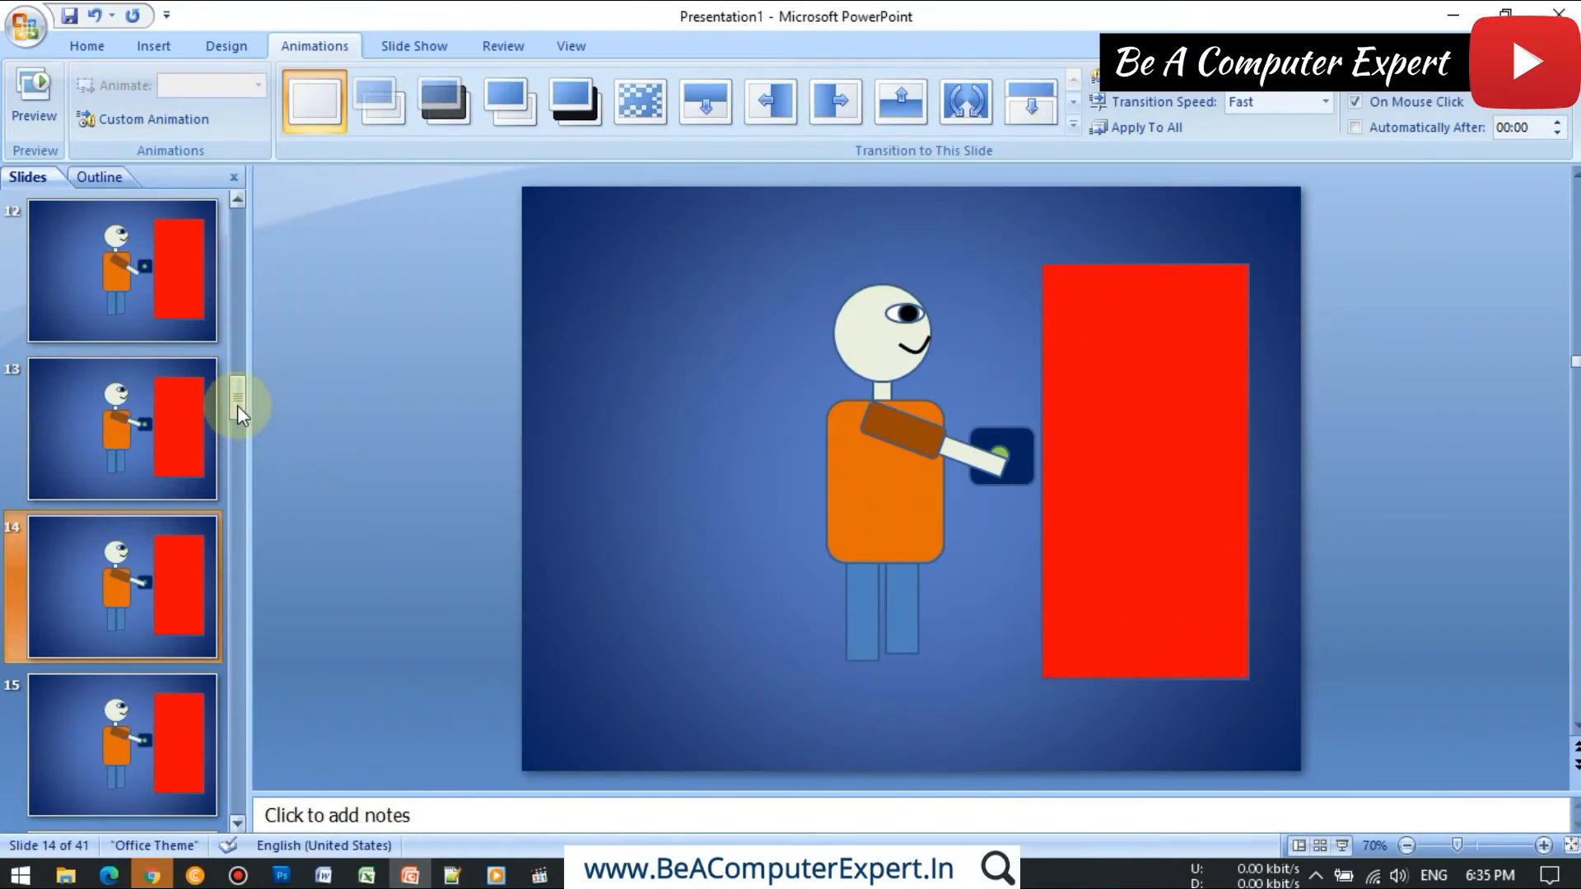
# Step: Set the transition sound of slide 22, where the red door starts to open, to Wind
pyautogui.moveTo(237, 405); pyautogui.dragTo(234, 425)
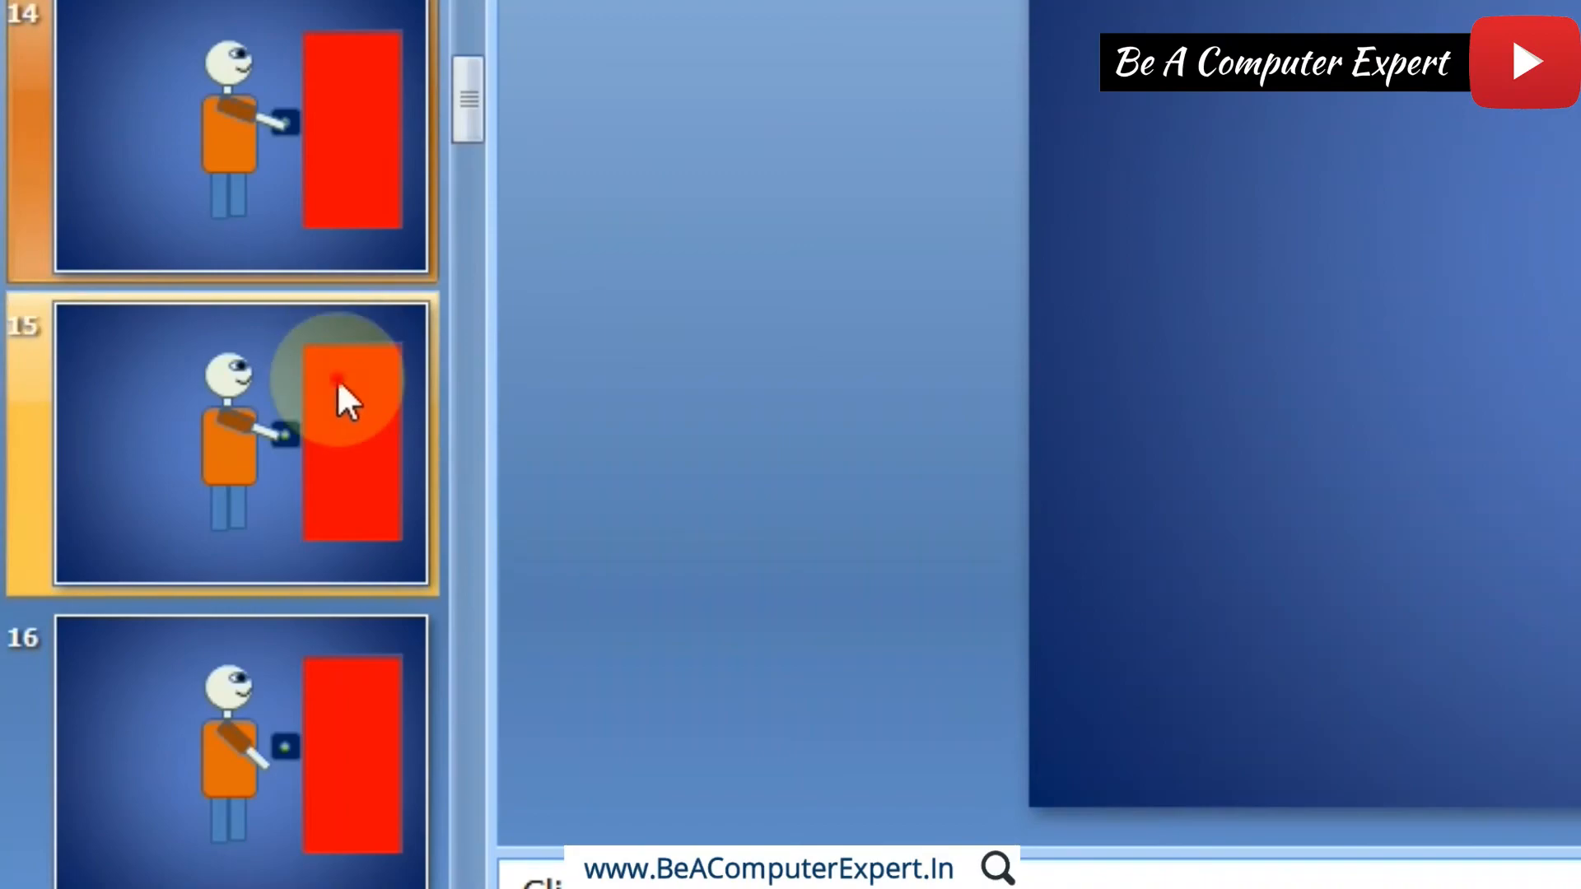
pyautogui.click(171, 555)
pyautogui.scroll(-1, 173, 565)
pyautogui.scroll(-6, 342, 399)
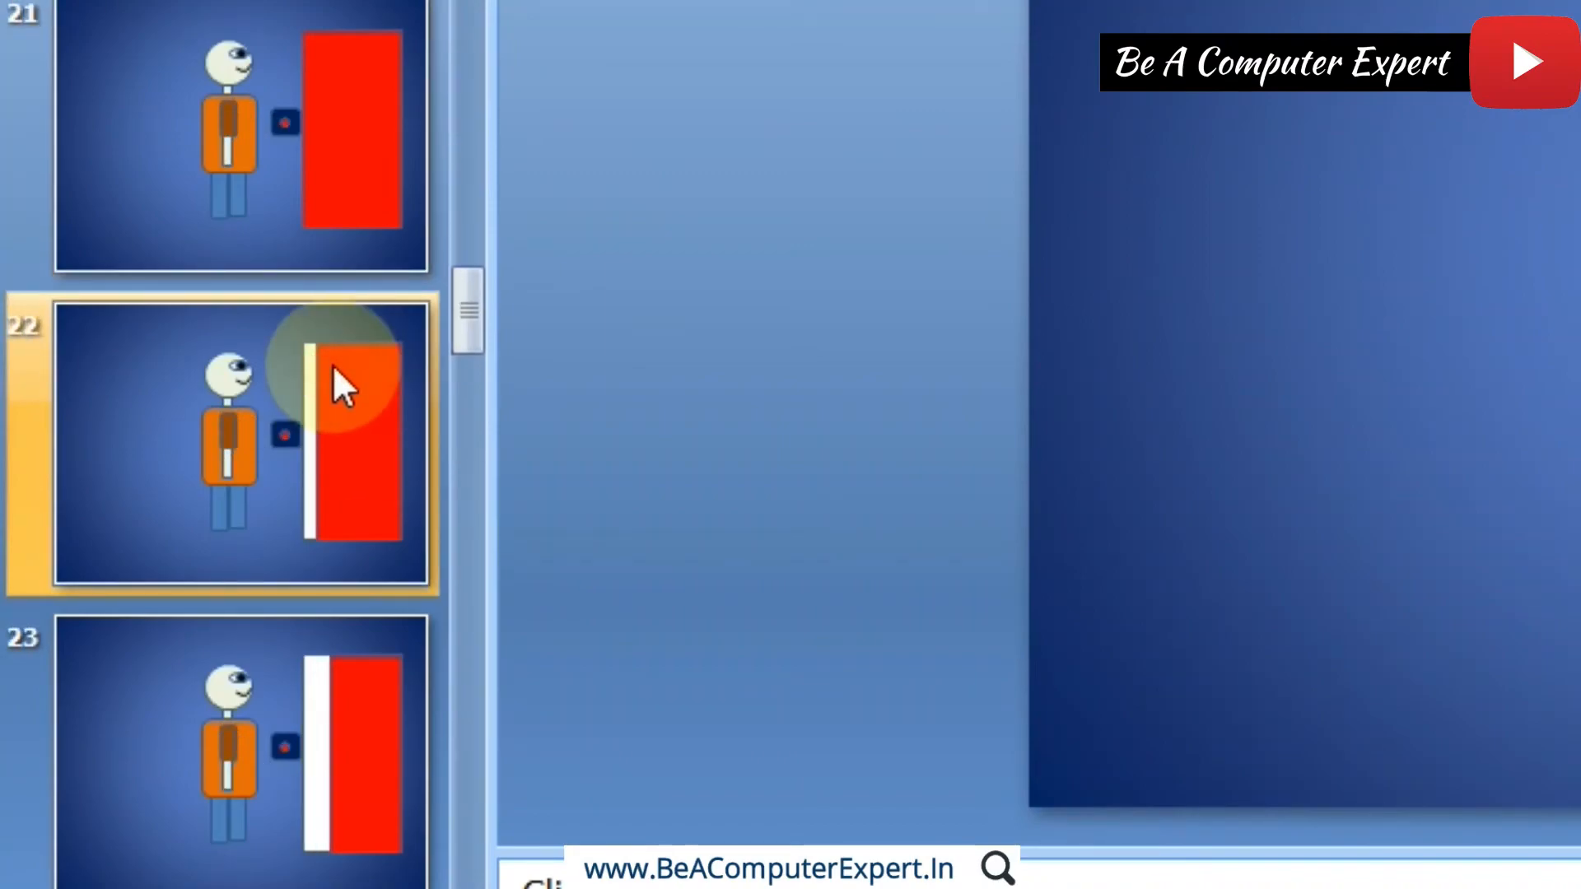
pyautogui.click(230, 403)
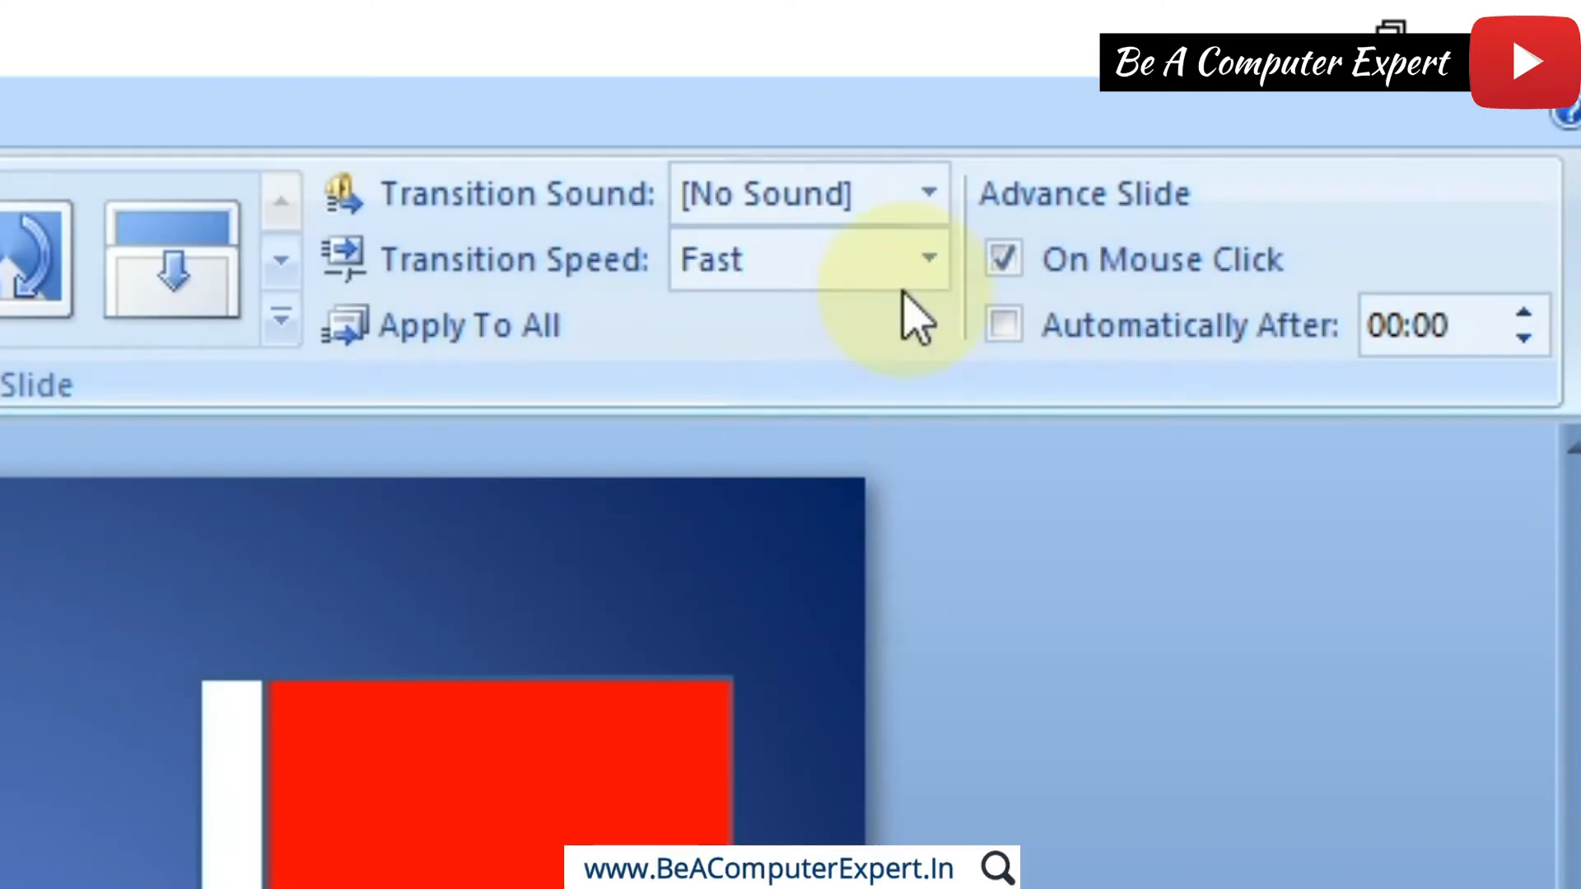
pyautogui.click(921, 204)
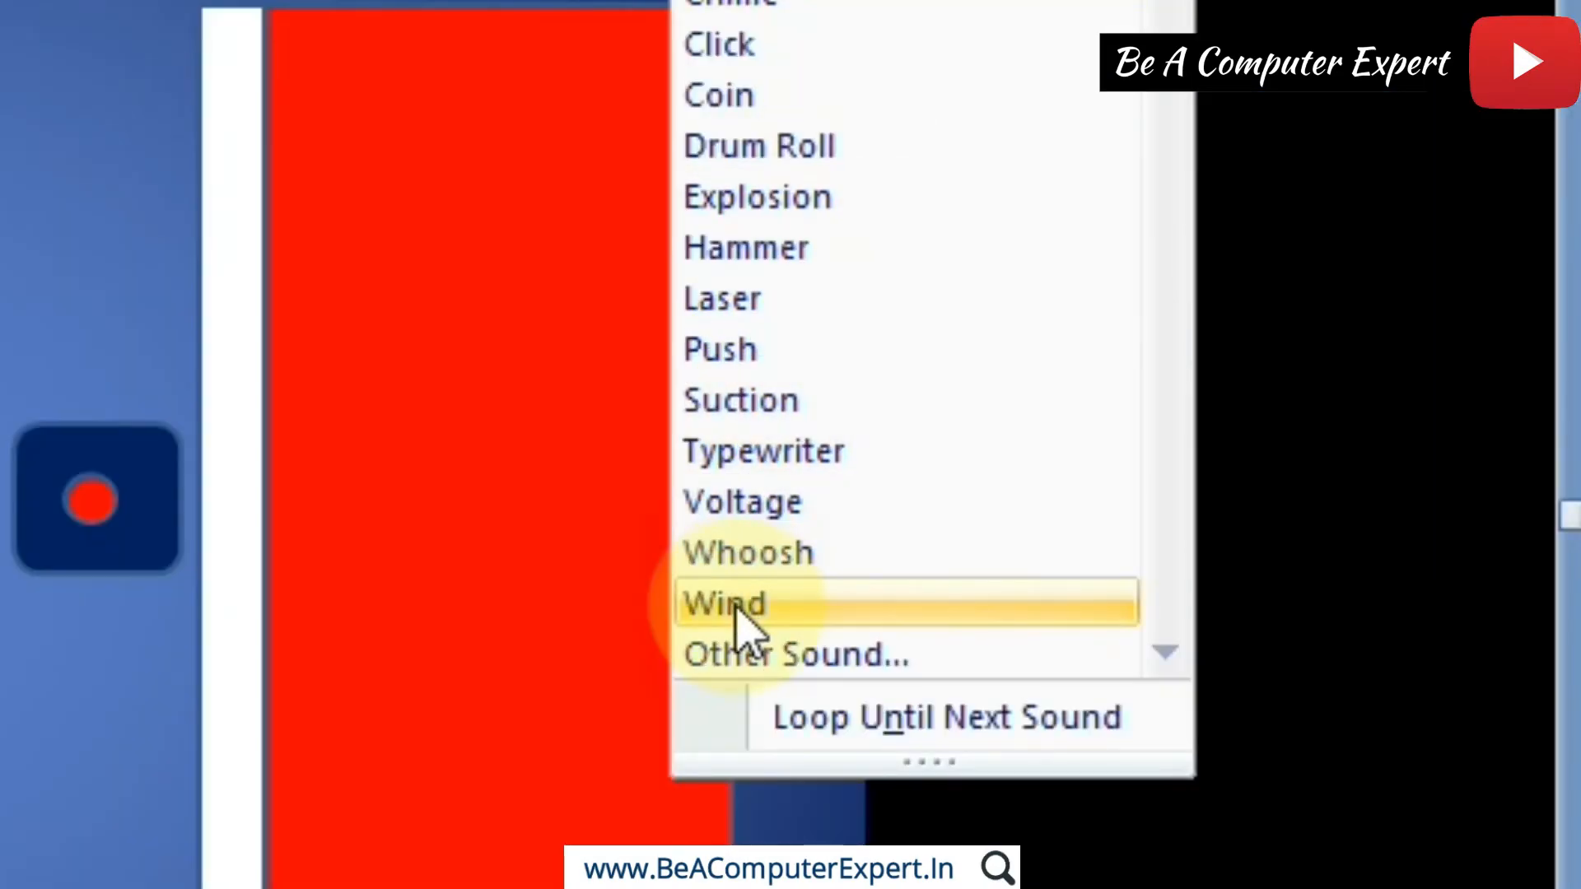
pyautogui.click(735, 606)
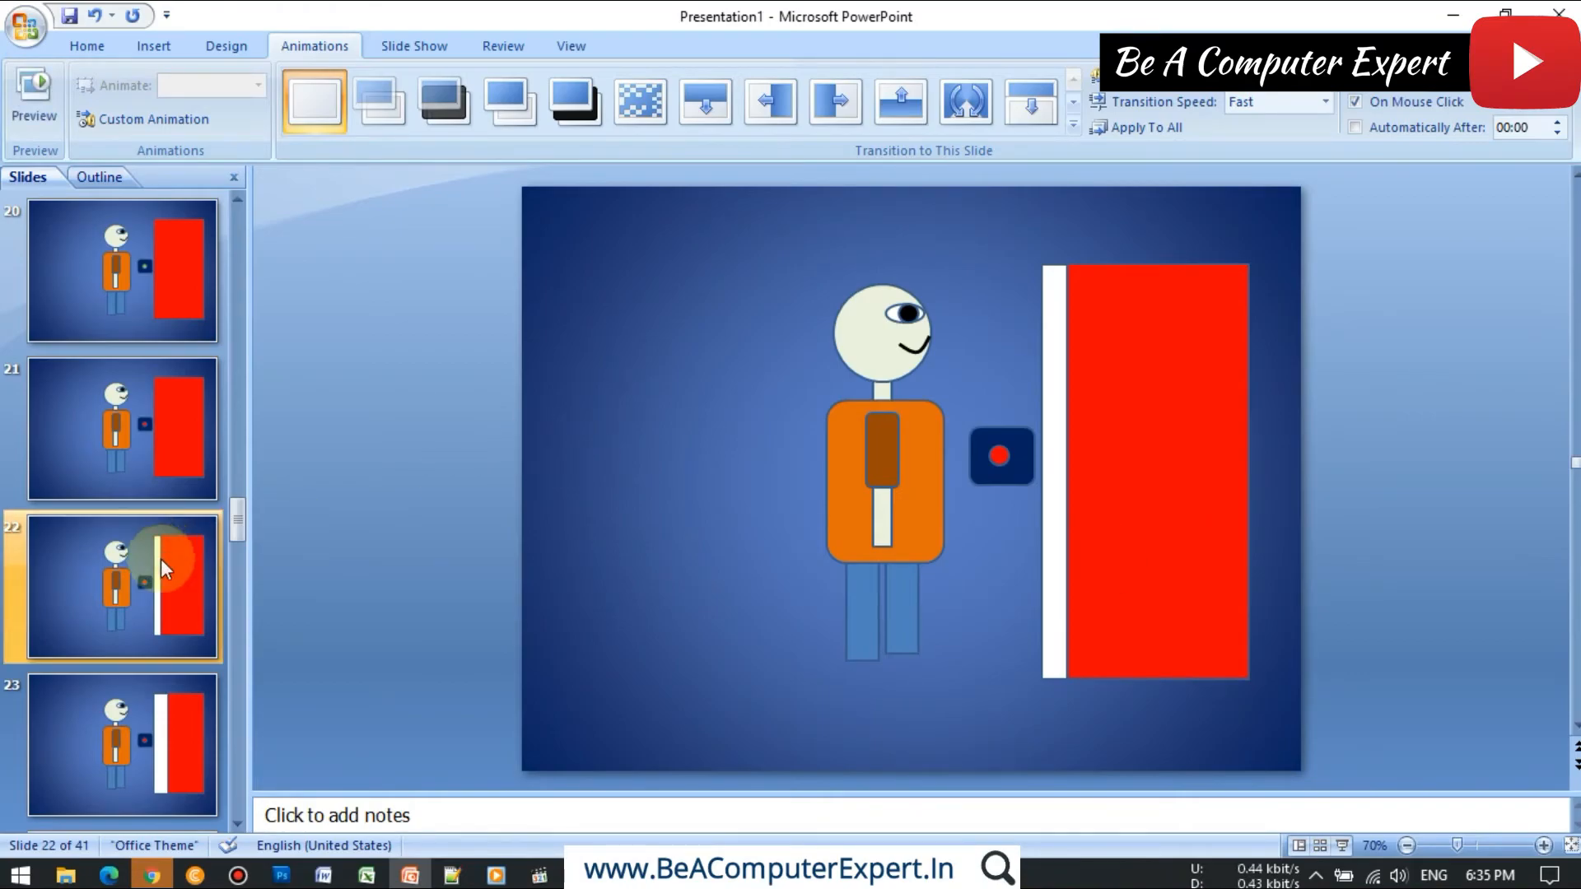
# Step: Set the transition sound of slide 41, the final slide with the closed door and green button, to Cash Register
pyautogui.scroll(-10, 162, 560)
pyautogui.press('Down')
pyautogui.press('Down')
pyautogui.press('Down')
pyautogui.press('Down')
pyautogui.press('Down')
pyautogui.press('Down')
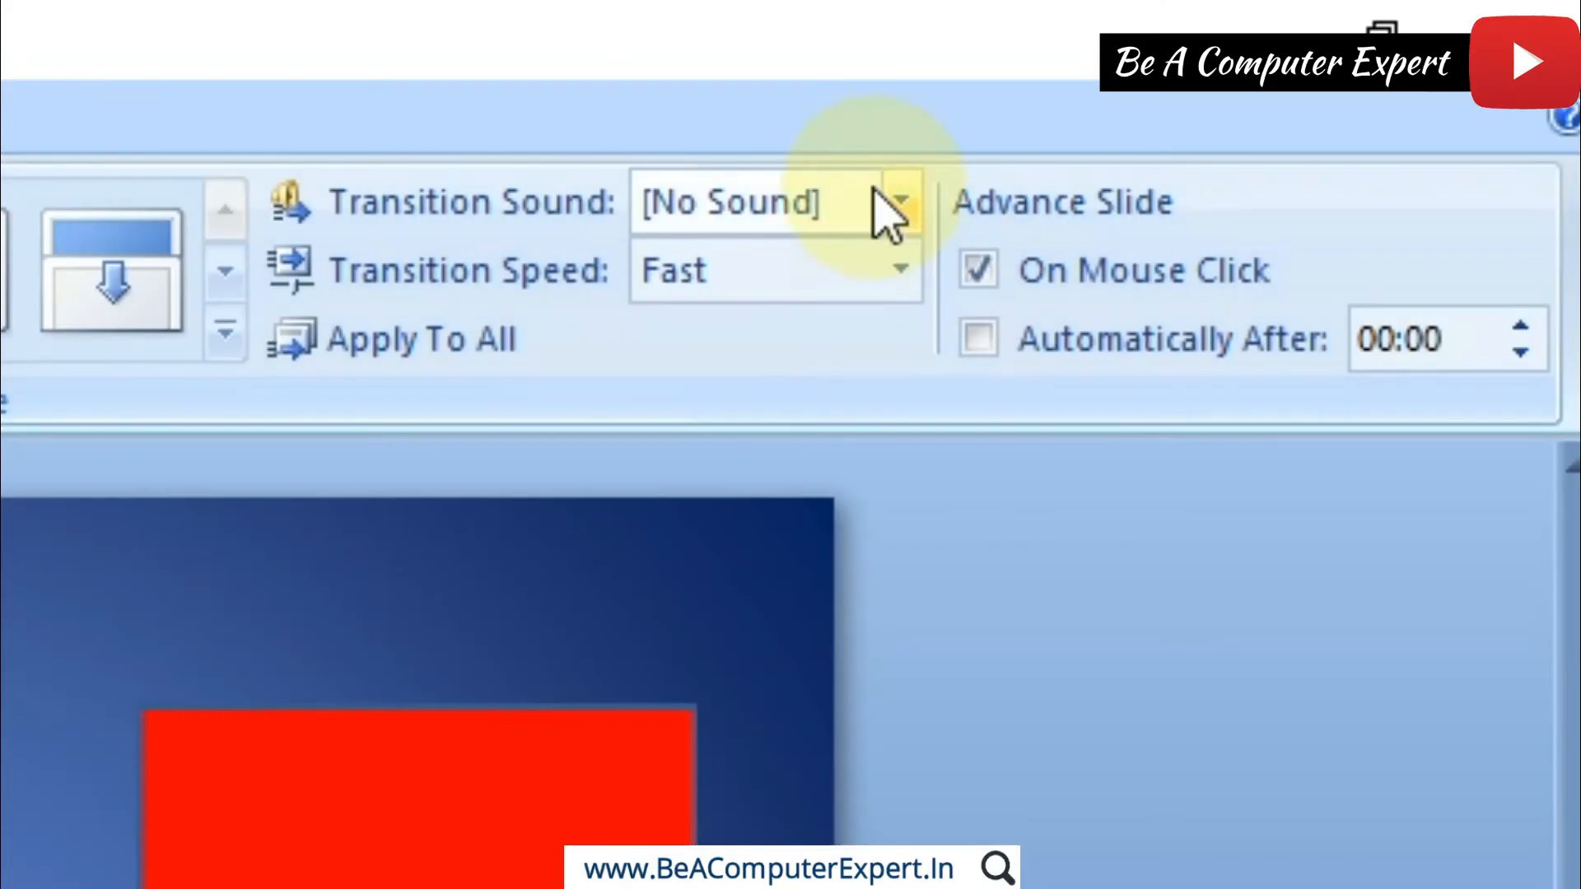
pyautogui.click(902, 202)
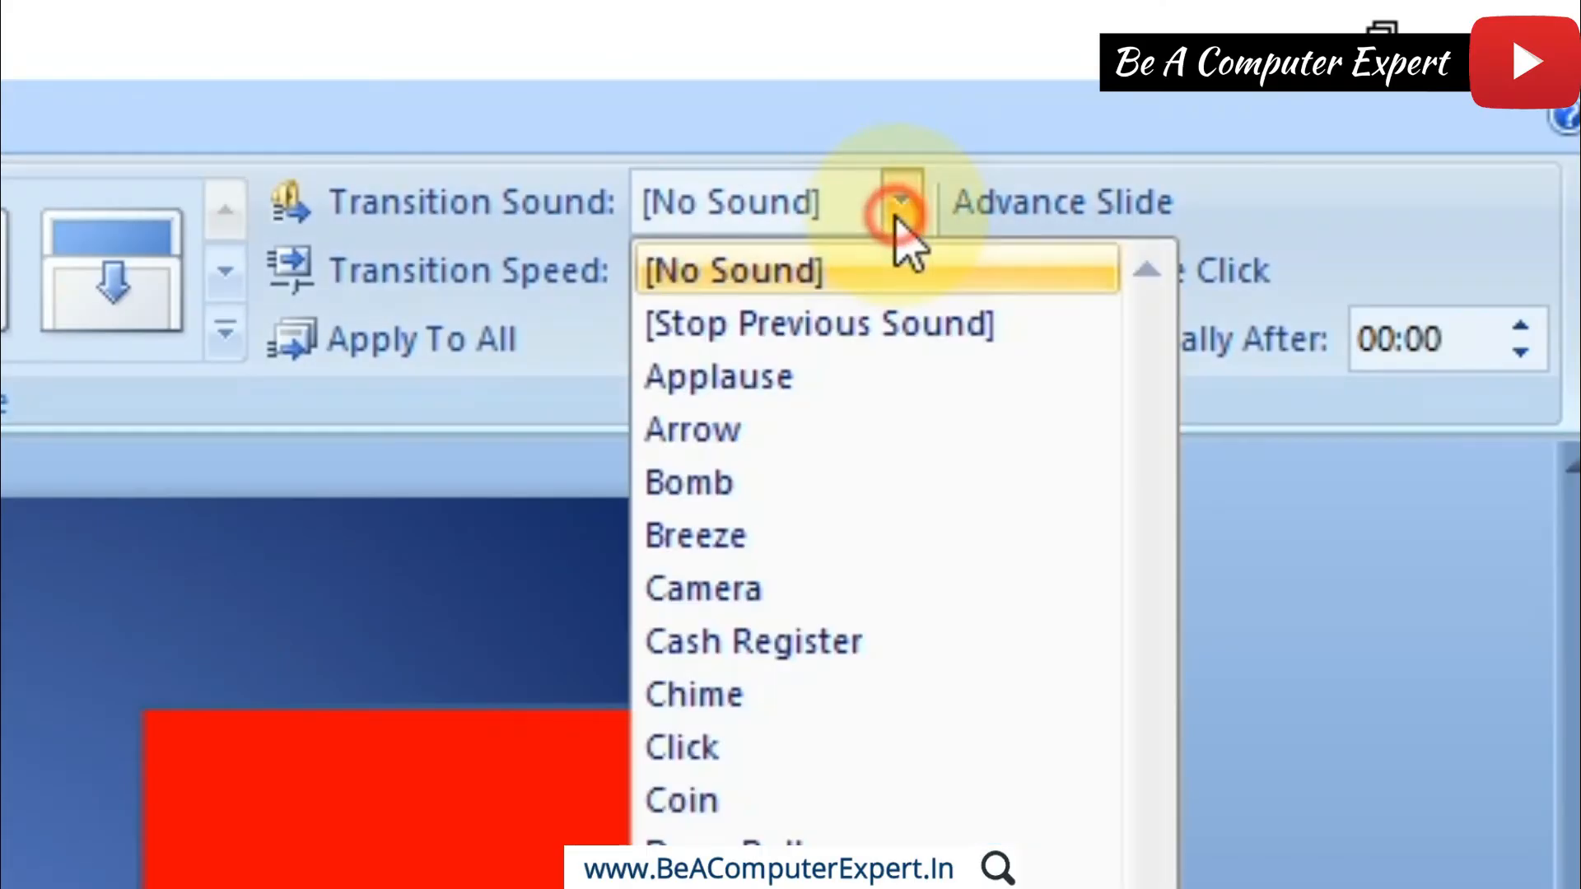
pyautogui.click(771, 642)
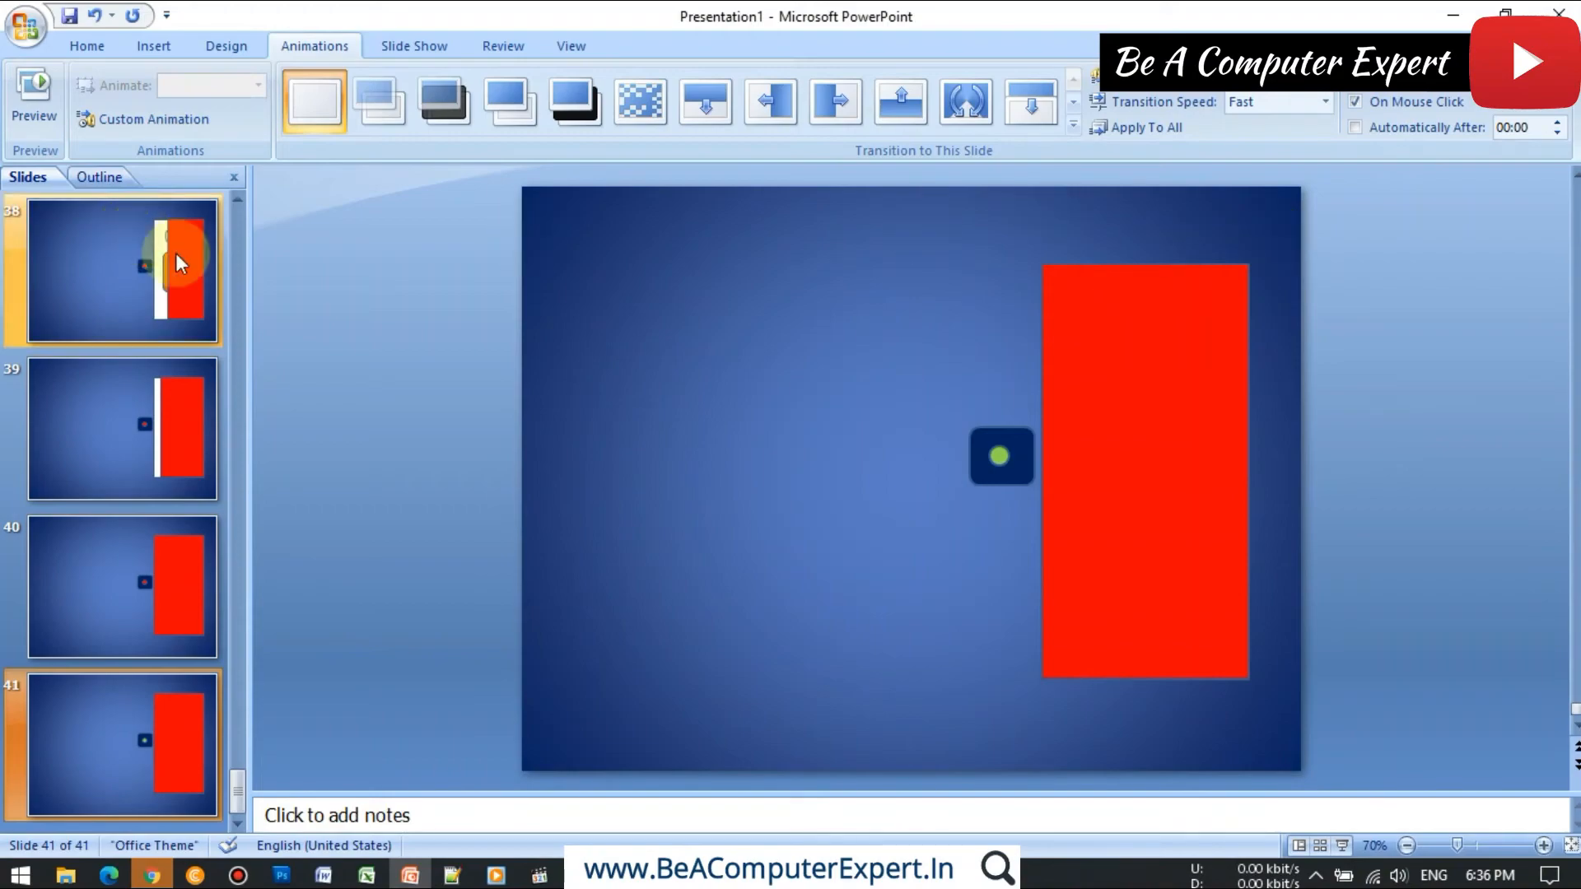
# Step: Return to slide 1, rehearse the timings through the whole slide show and keep the new slide timings
pyautogui.moveTo(235, 791); pyautogui.dragTo(253, 424)
pyautogui.moveTo(254, 321); pyautogui.dragTo(246, 220)
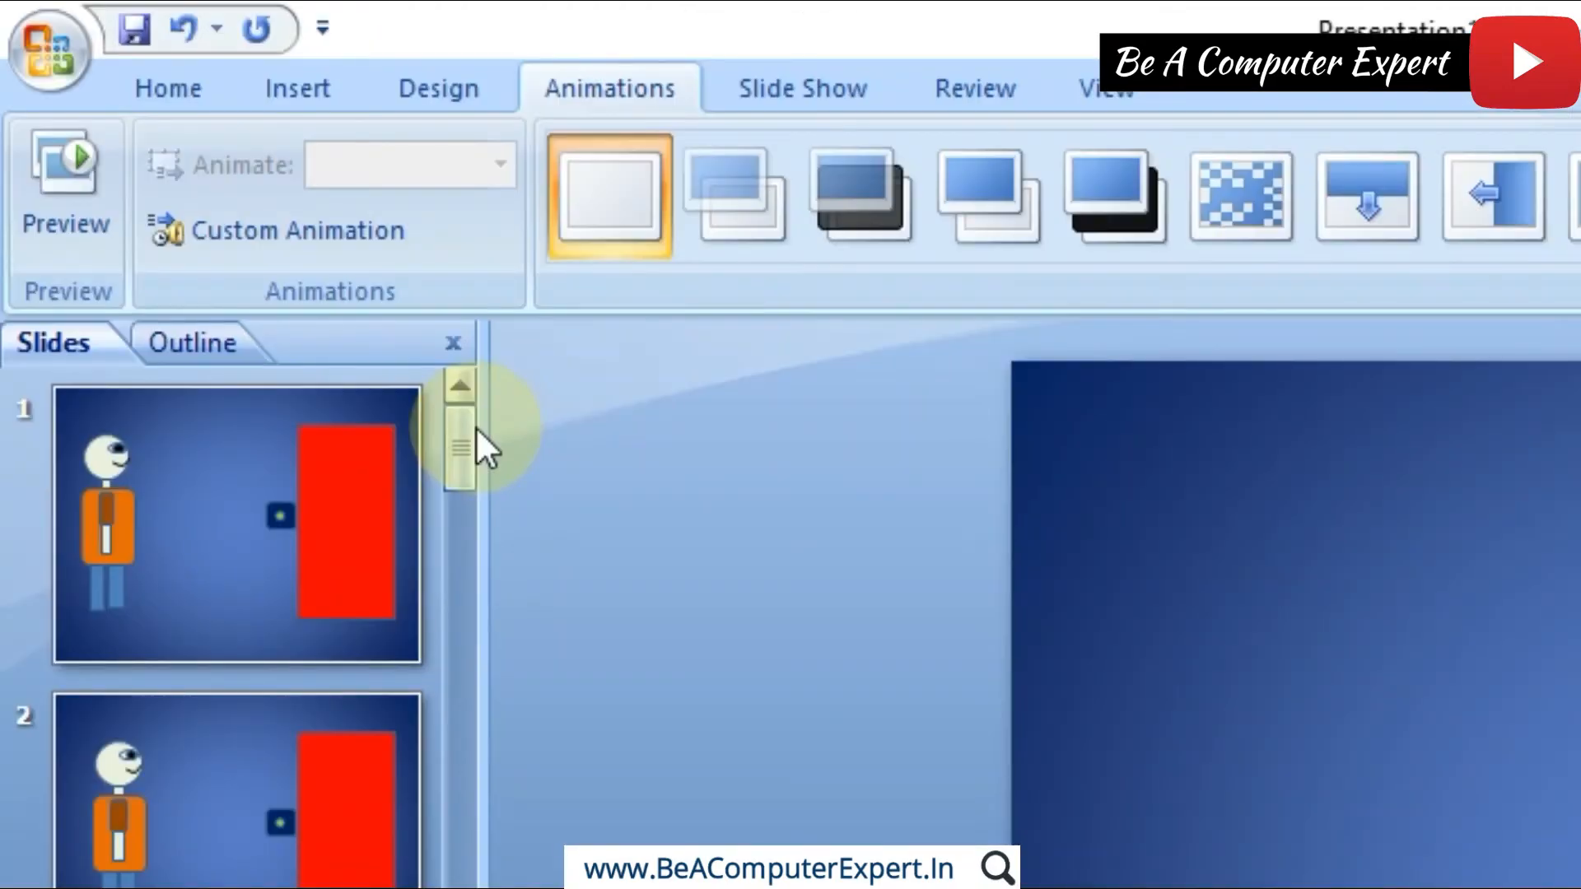
pyautogui.click(153, 229)
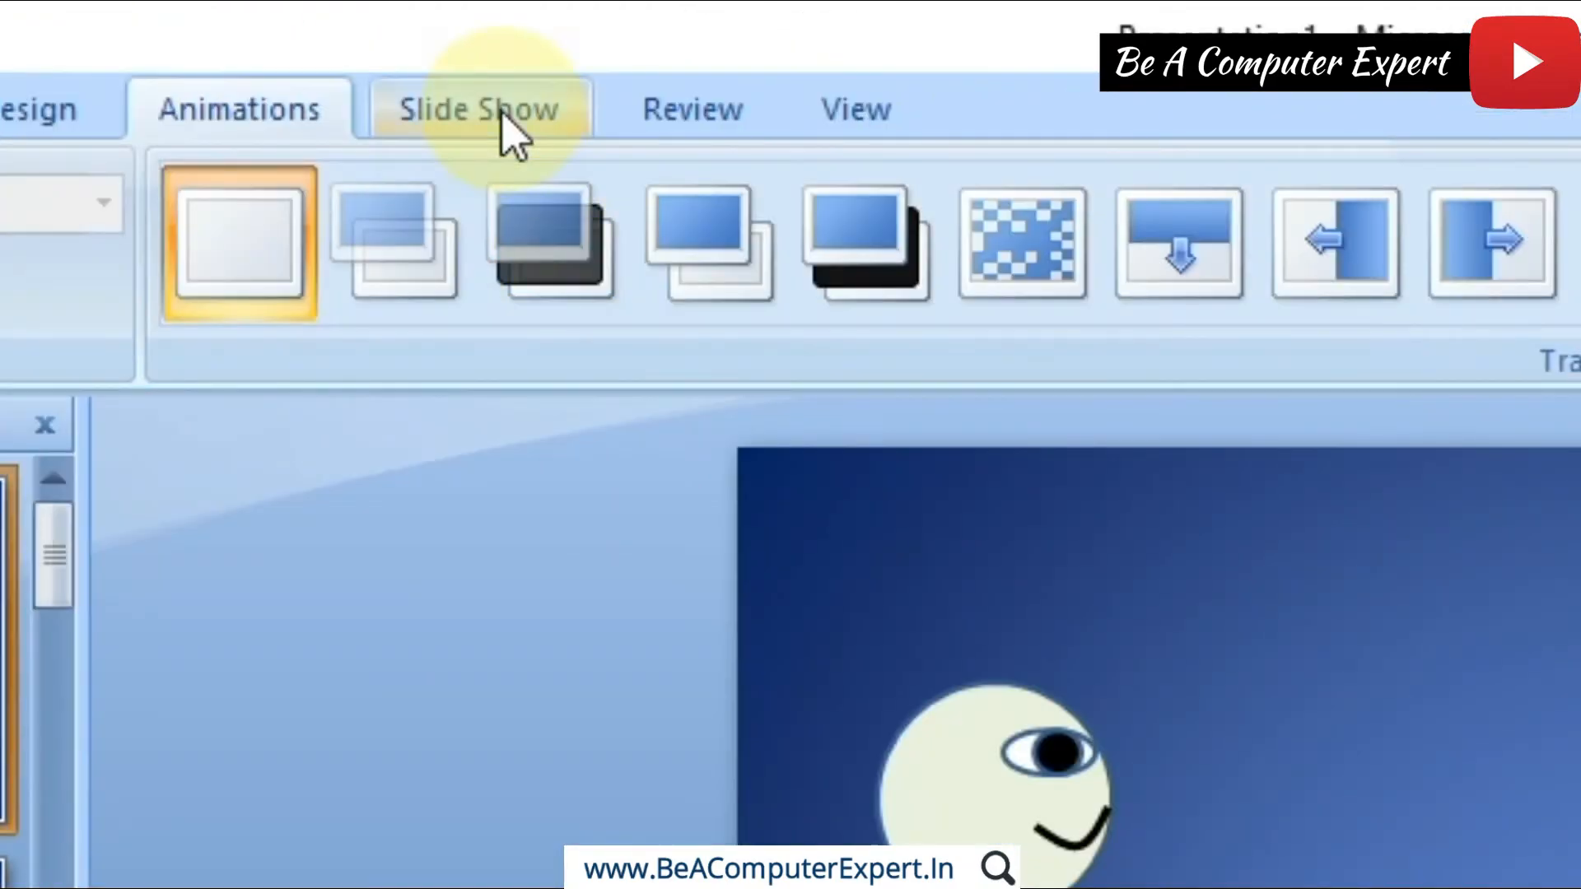
pyautogui.click(502, 115)
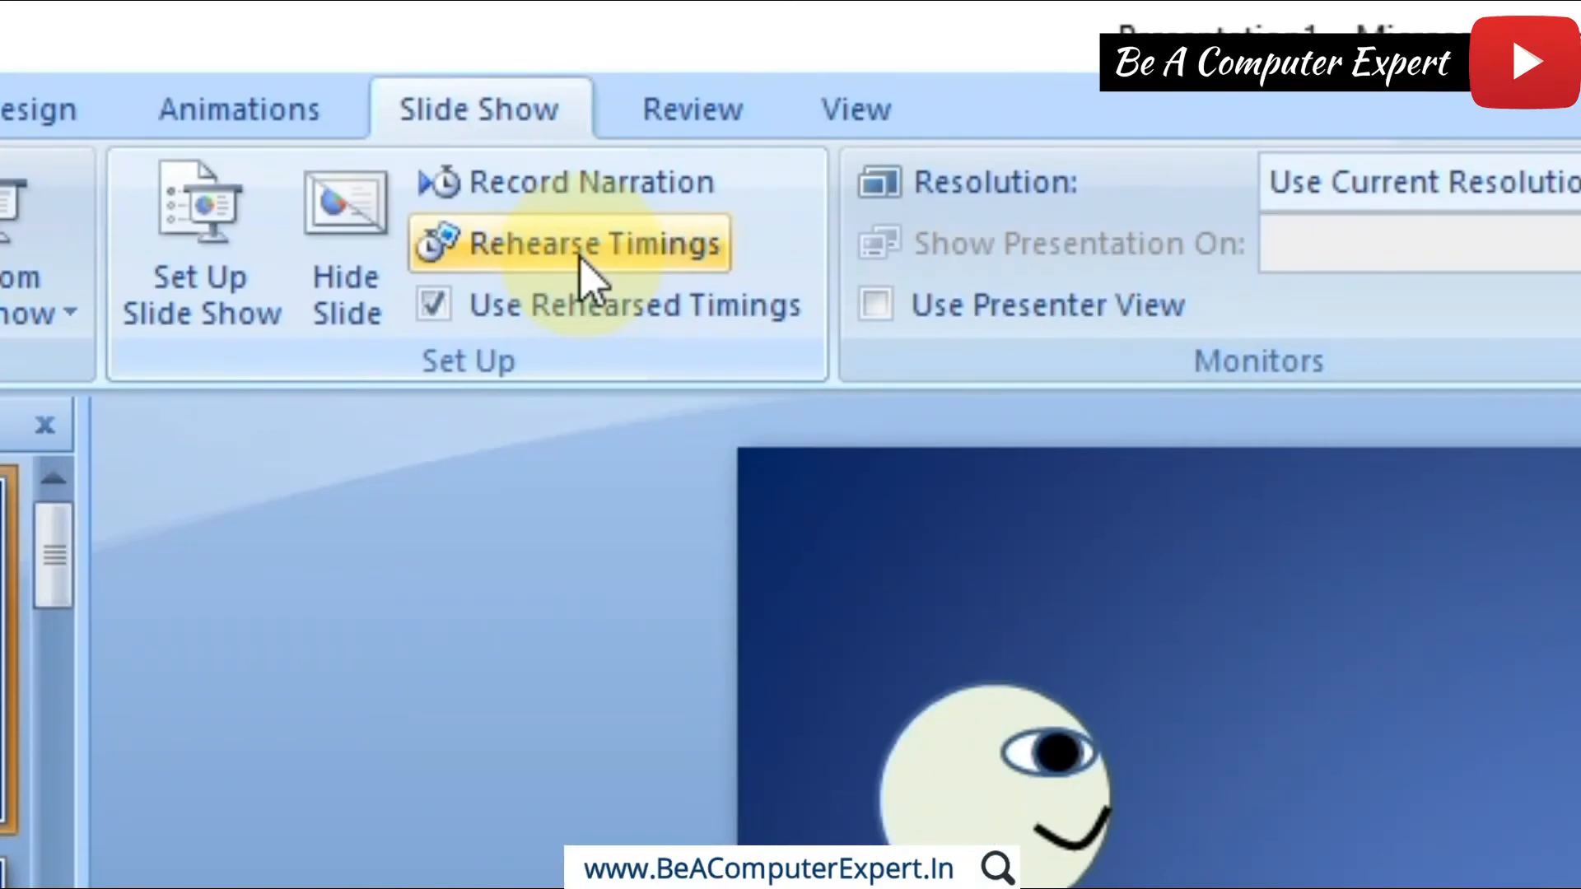
pyautogui.click(580, 257)
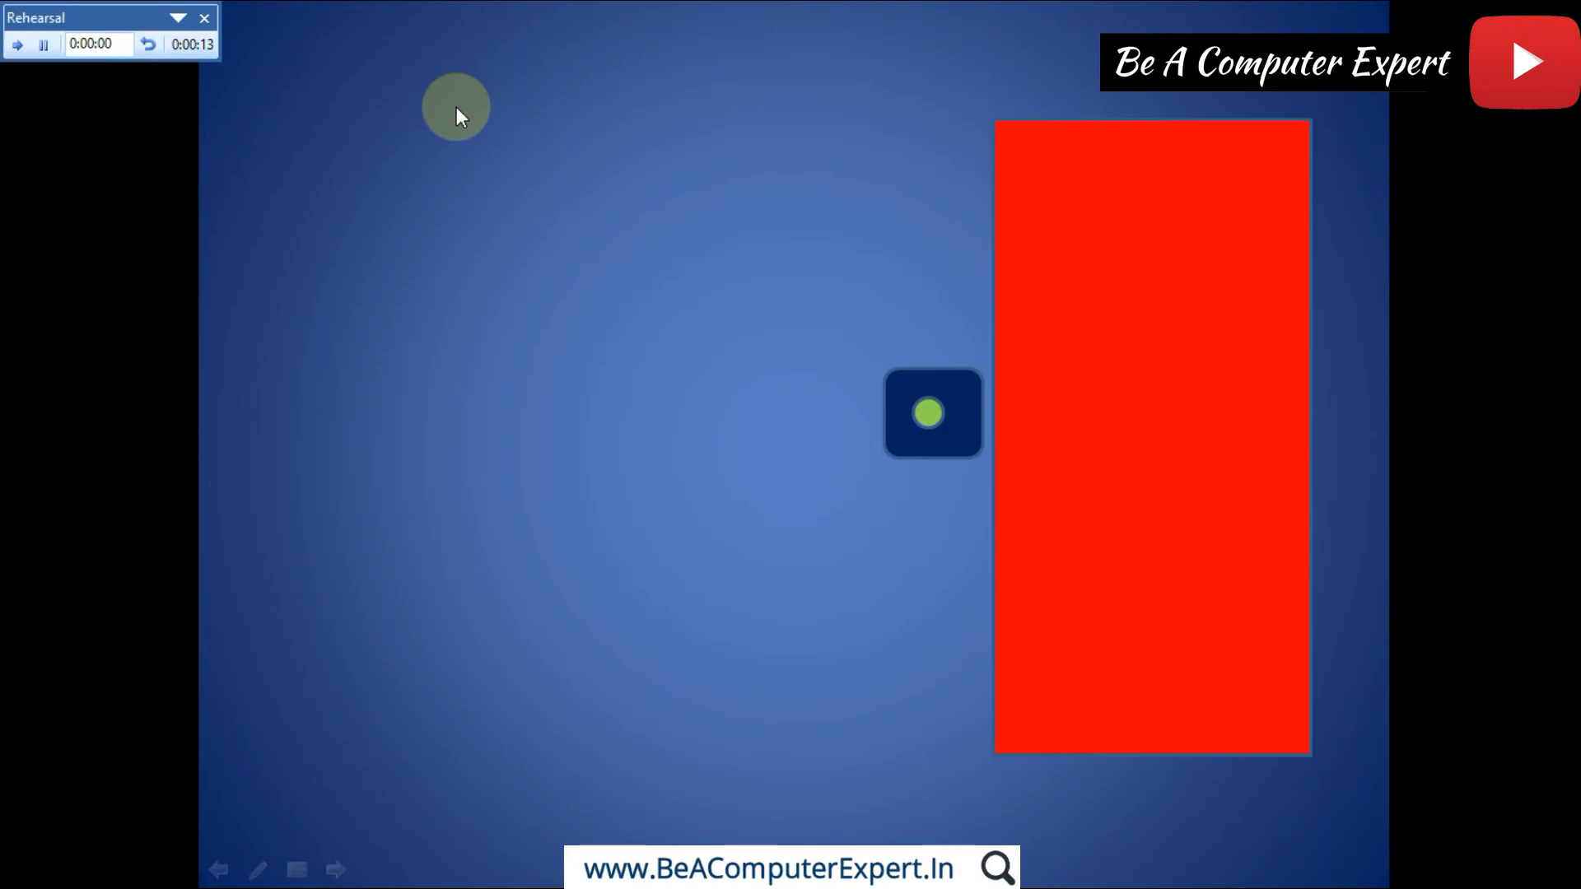
pyautogui.click(457, 106)
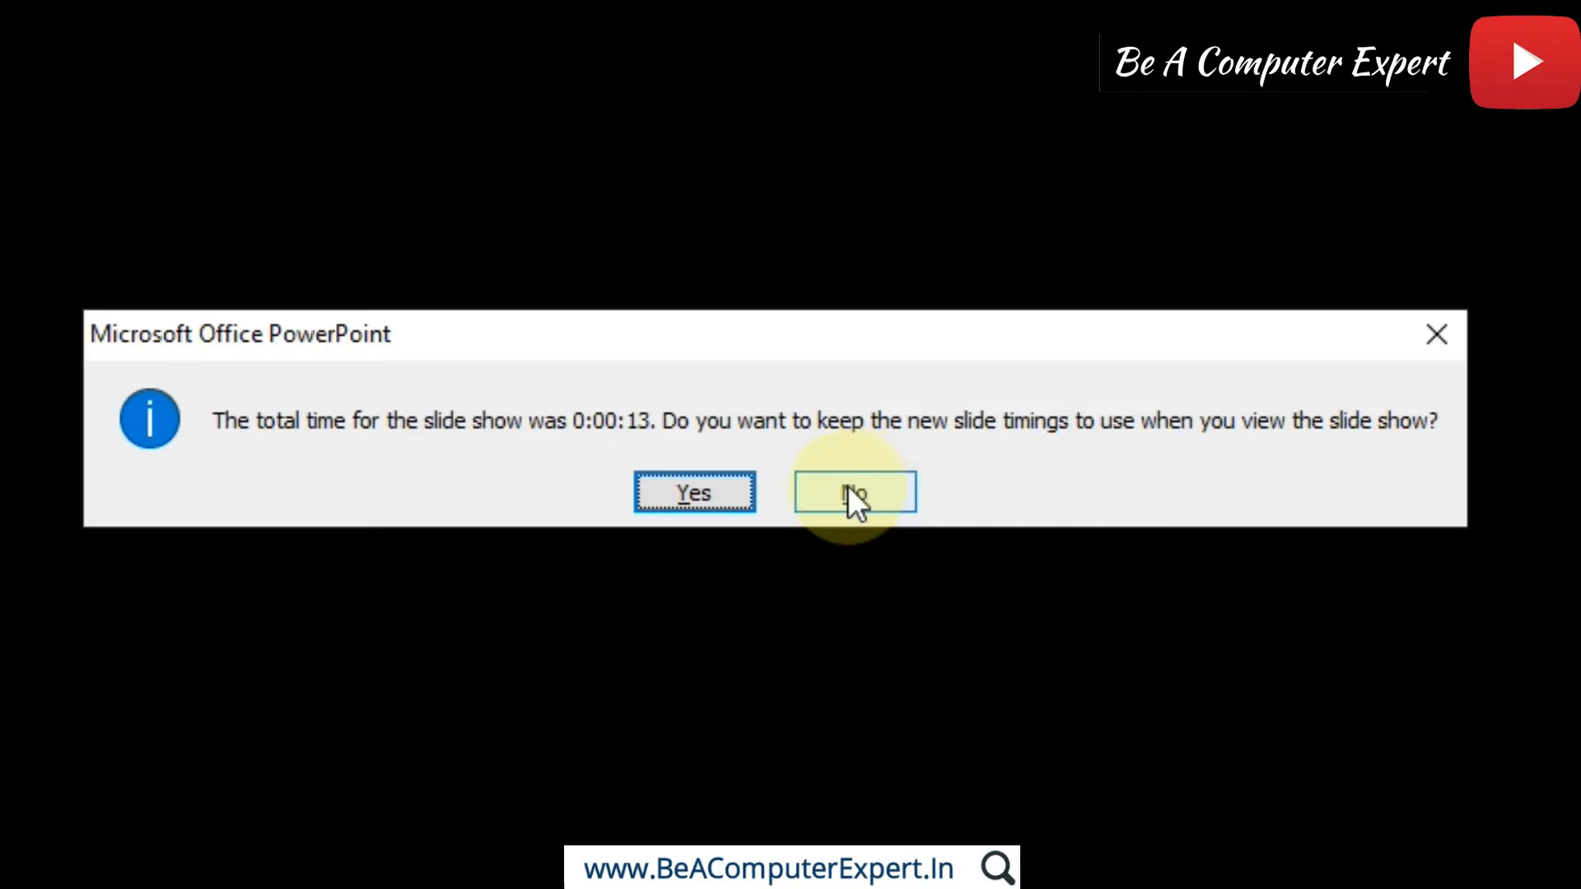
pyautogui.click(685, 492)
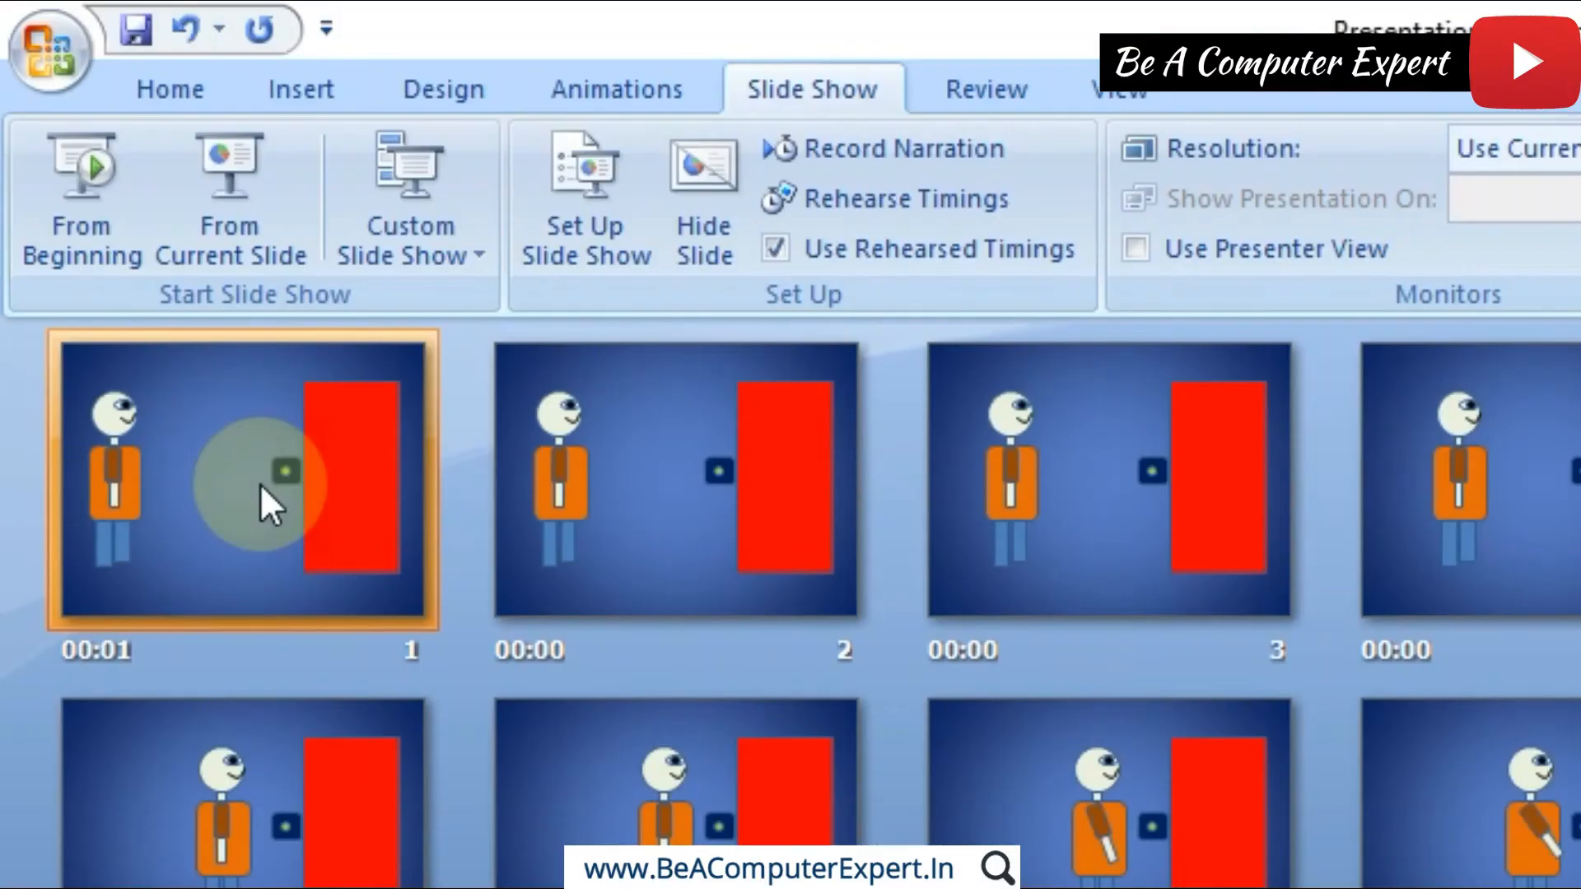
# Step: Open slide 1 in normal view and play the slide show from the beginning with the rehearsed timings, then exit it
pyautogui.doubleClick(260, 483)
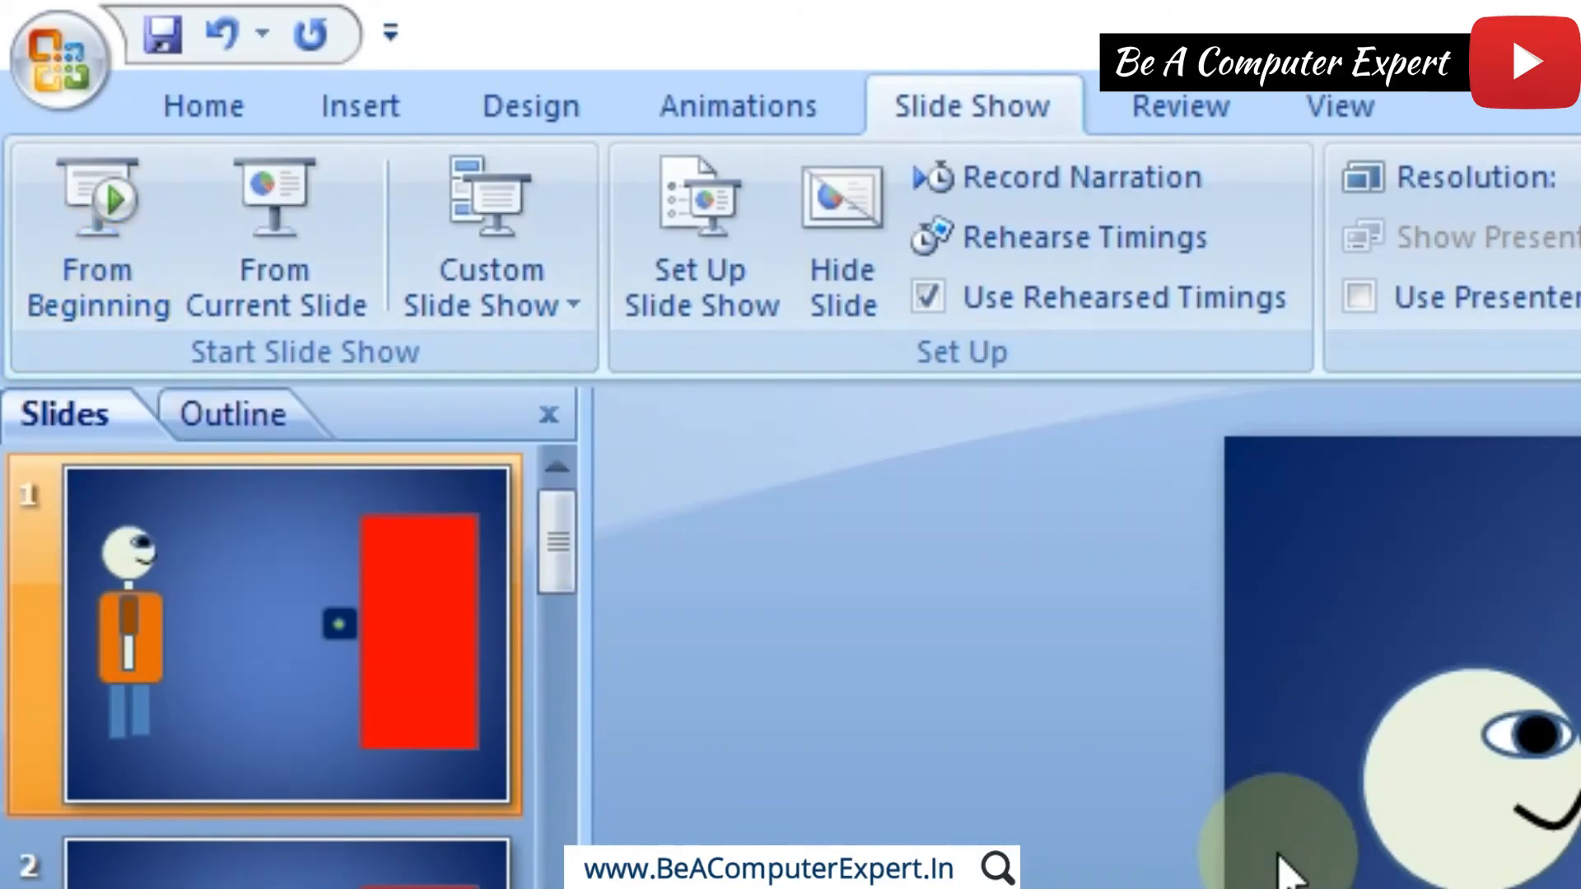
pyautogui.press('F5')
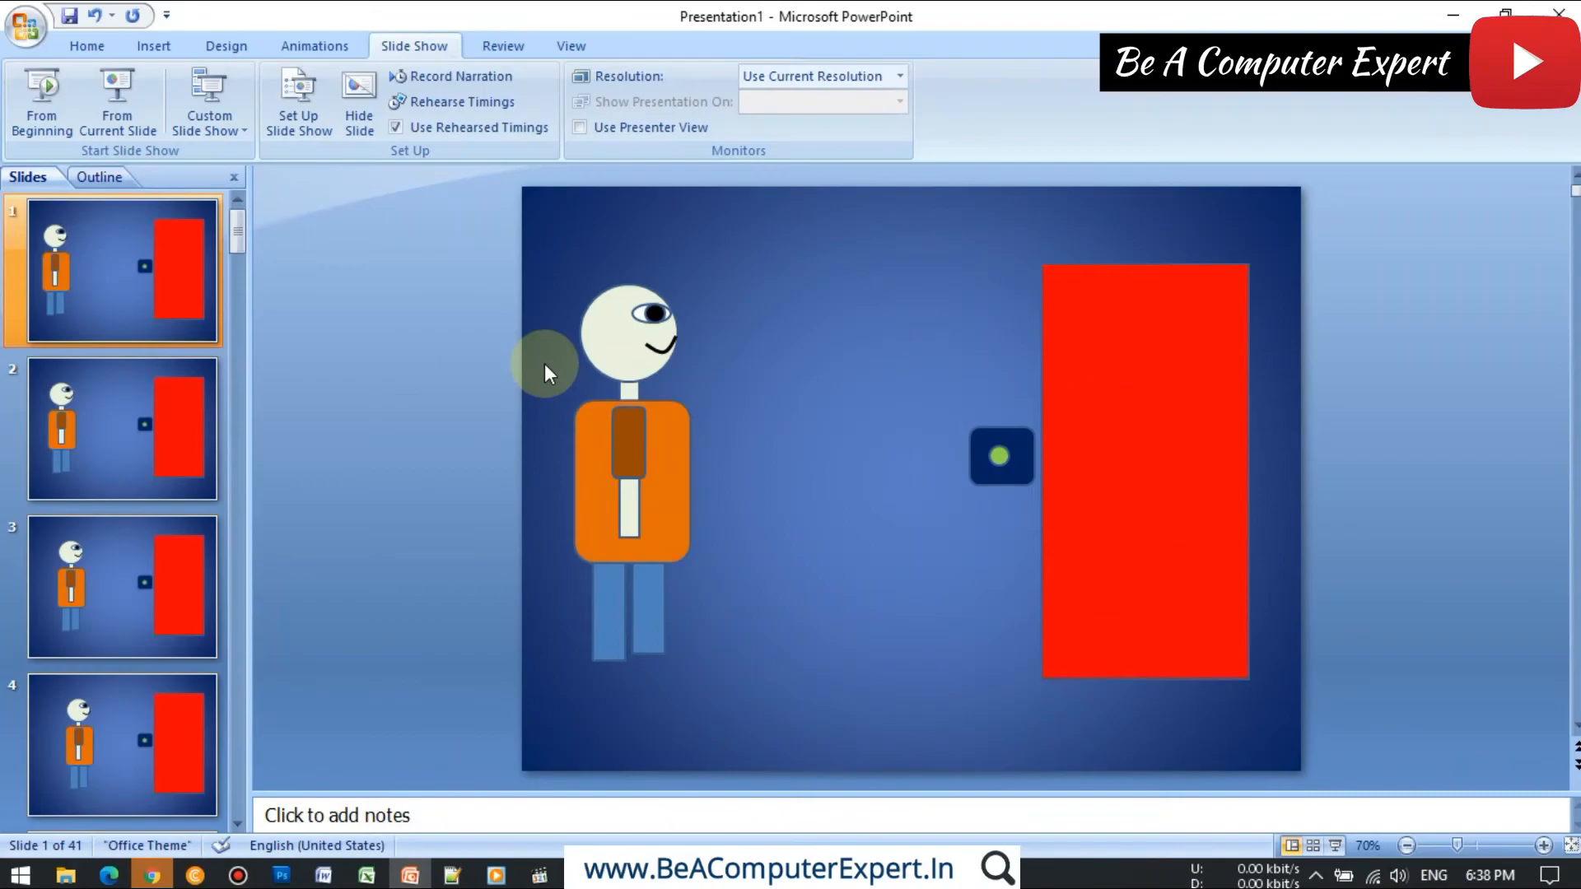
pyautogui.press('F5')
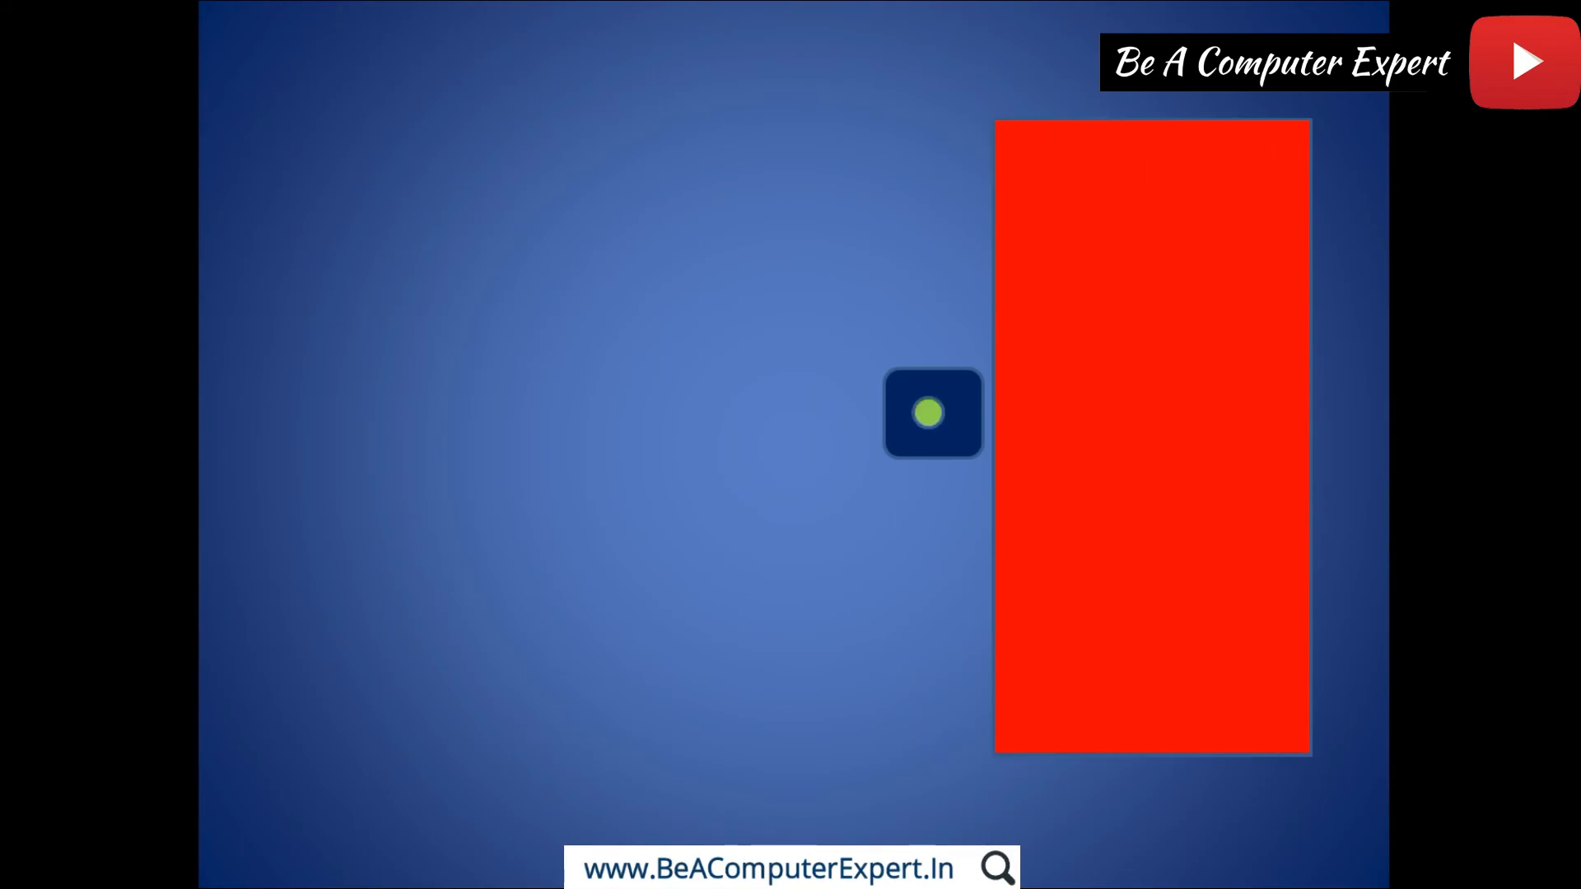
pyautogui.press('Right')
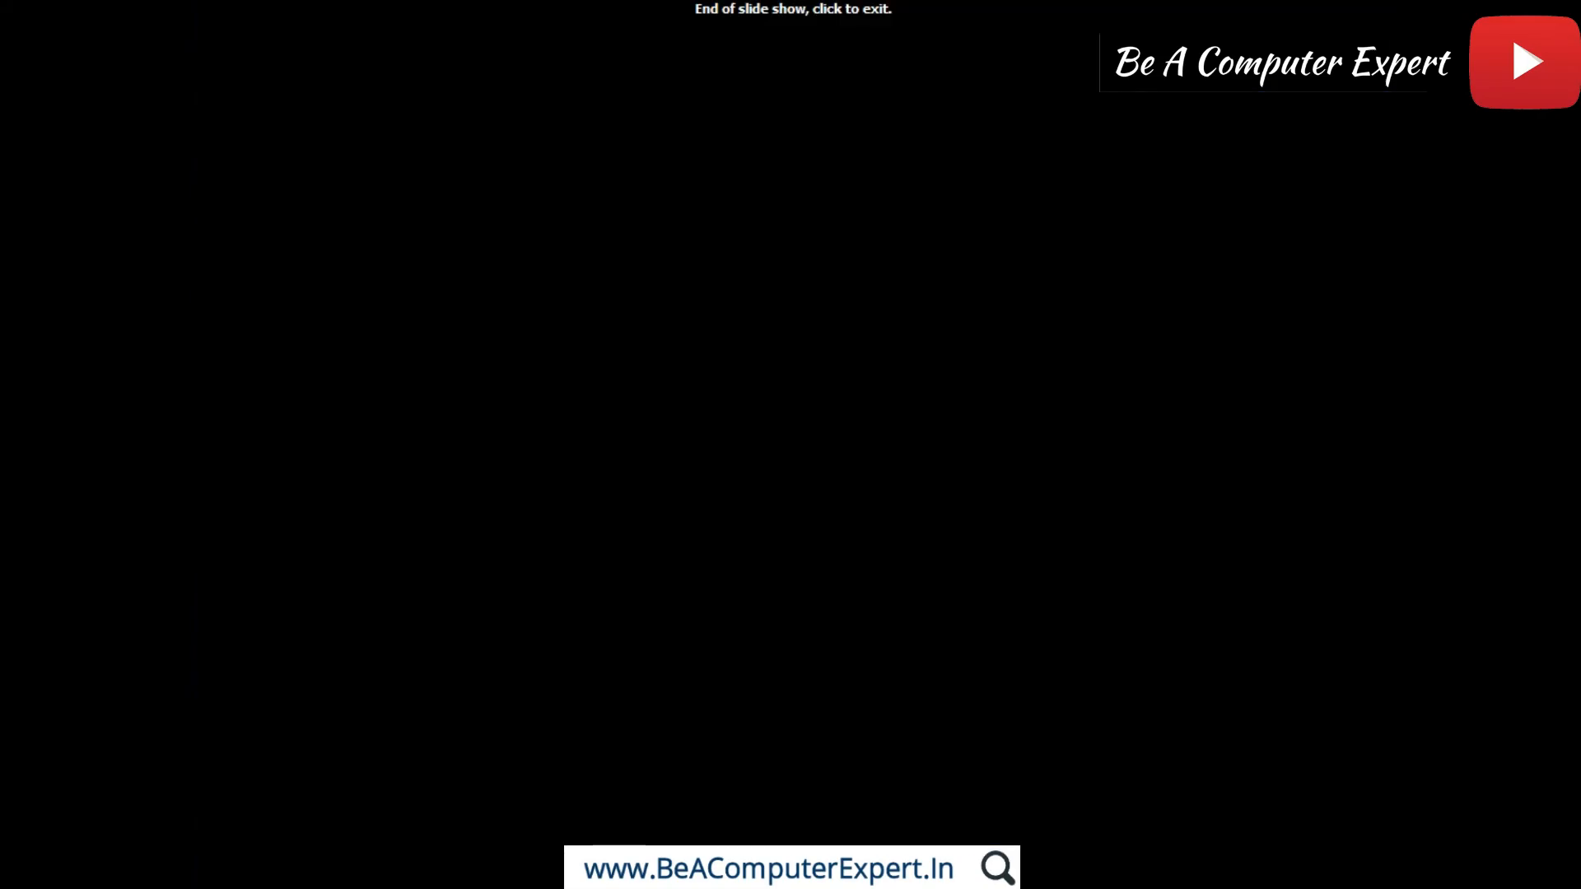
pyautogui.click(545, 363)
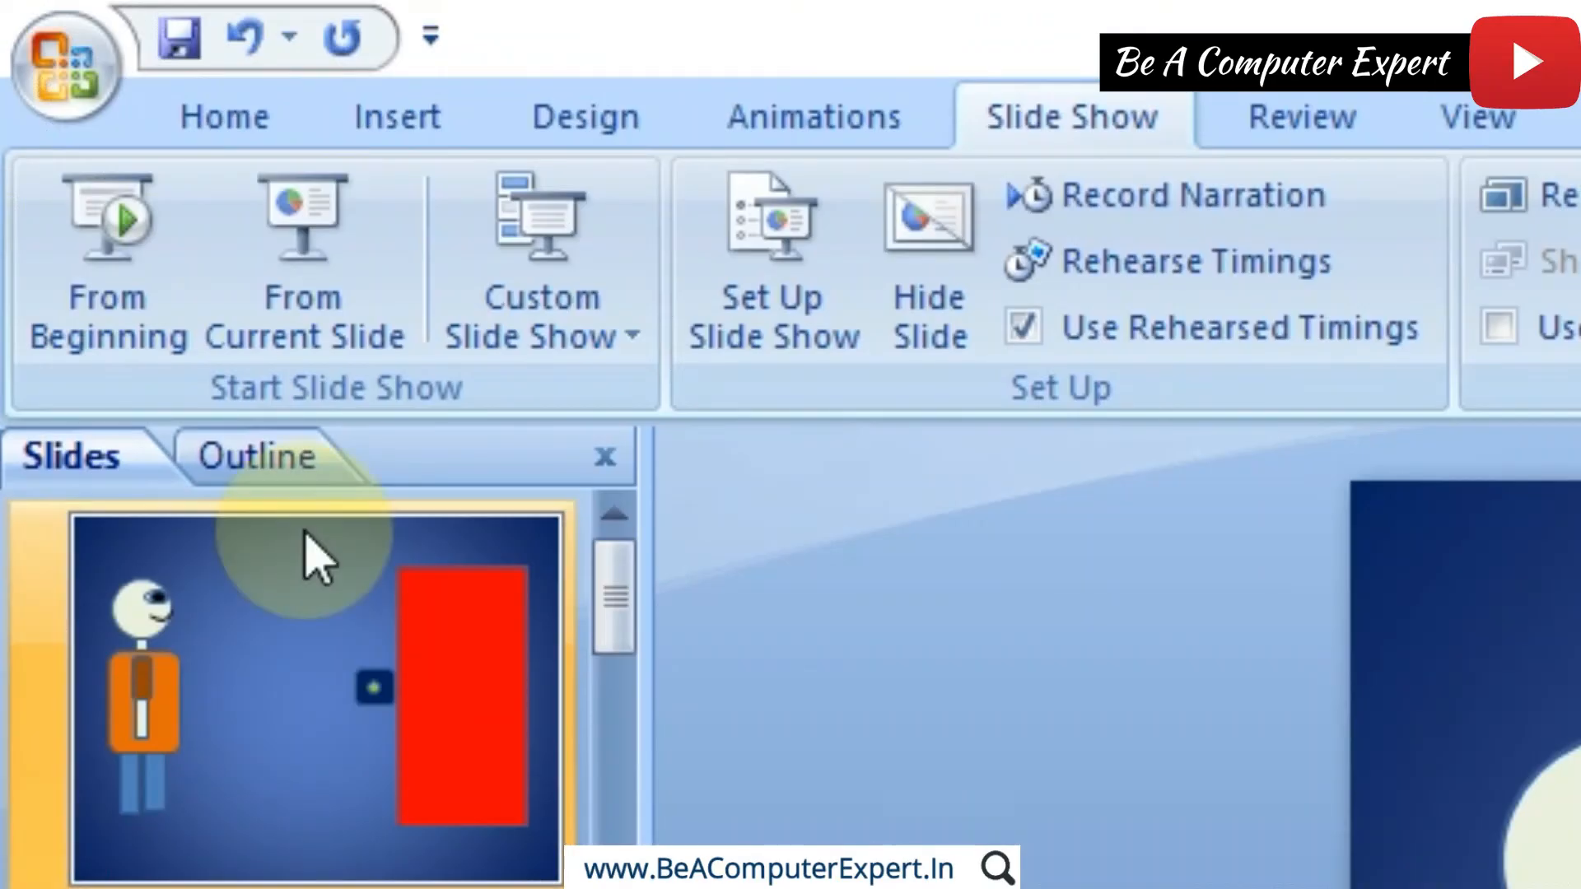
# Step: Save the presentation to the Desktop as a PowerPoint Presentation named Liftman
pyautogui.click(101, 99)
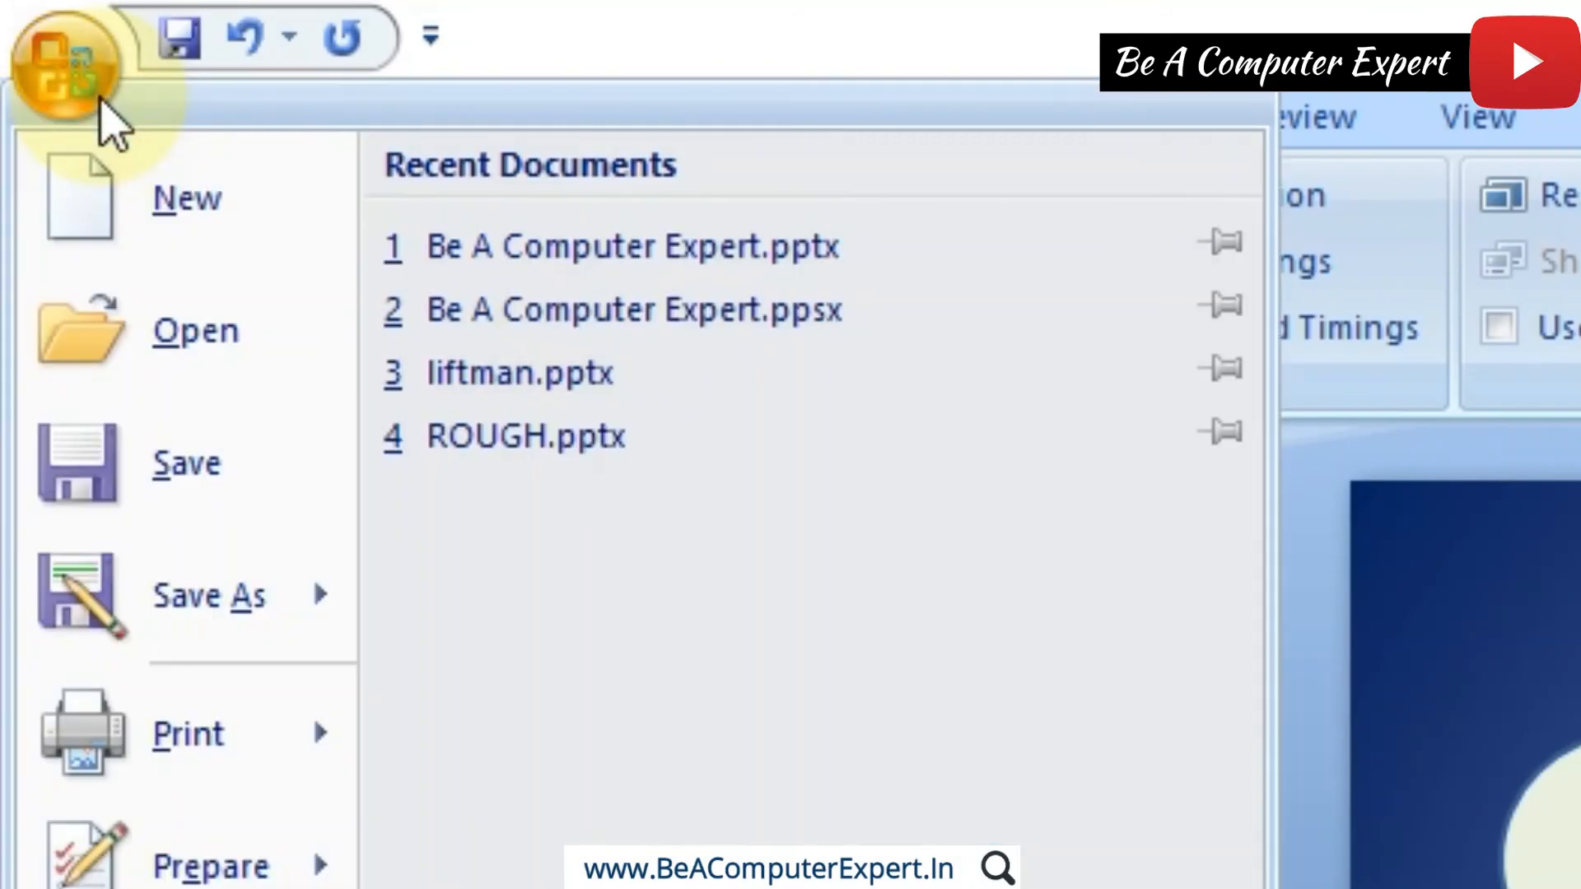
pyautogui.click(214, 461)
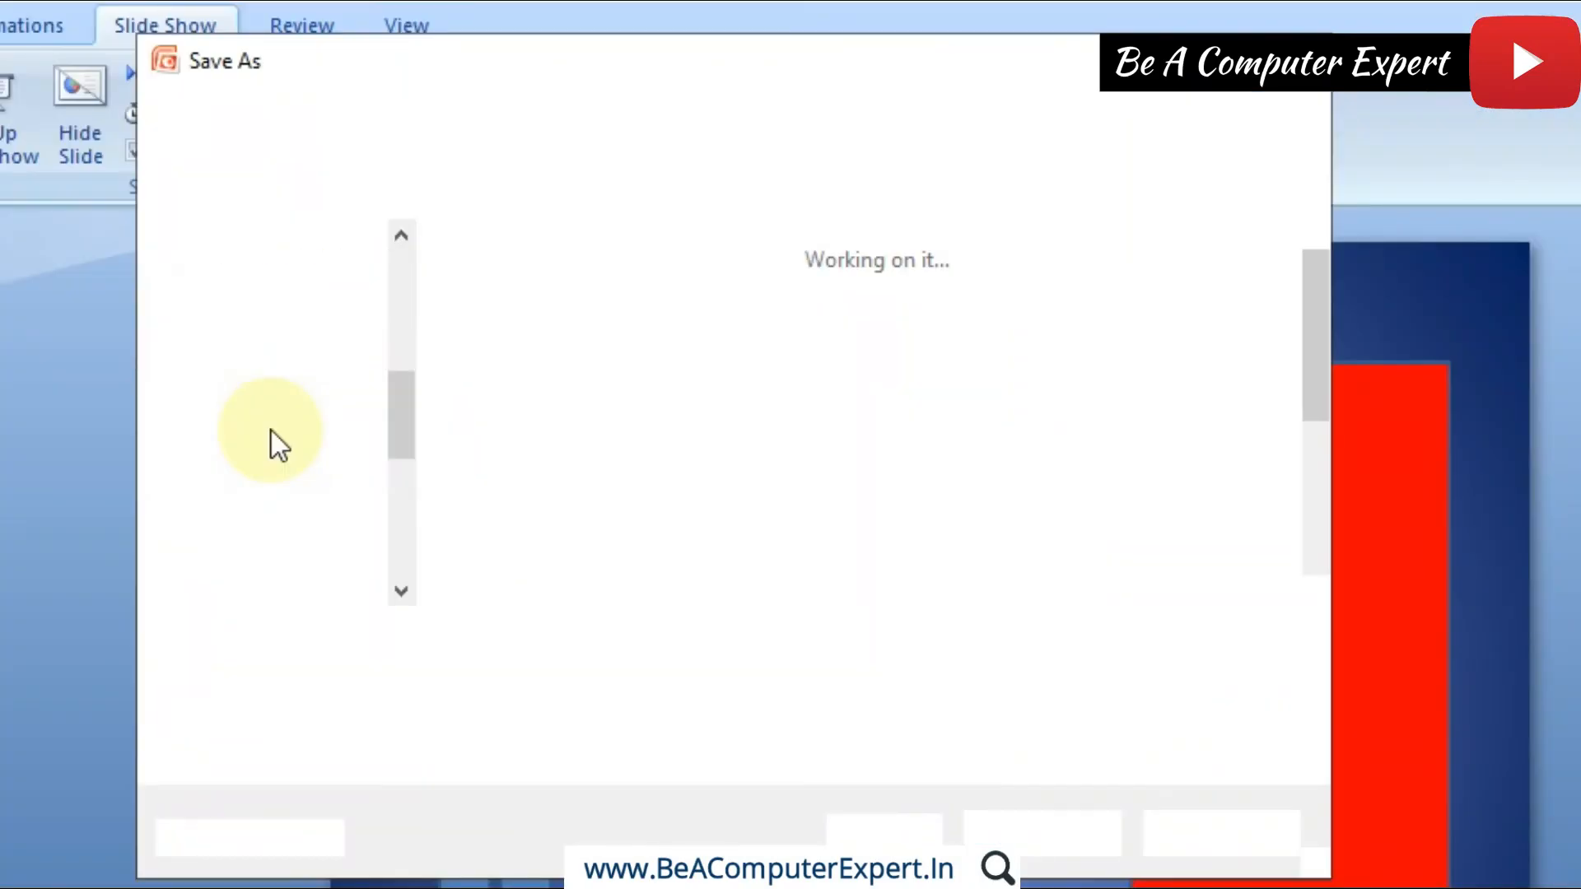
pyautogui.scroll(3, 397, 272)
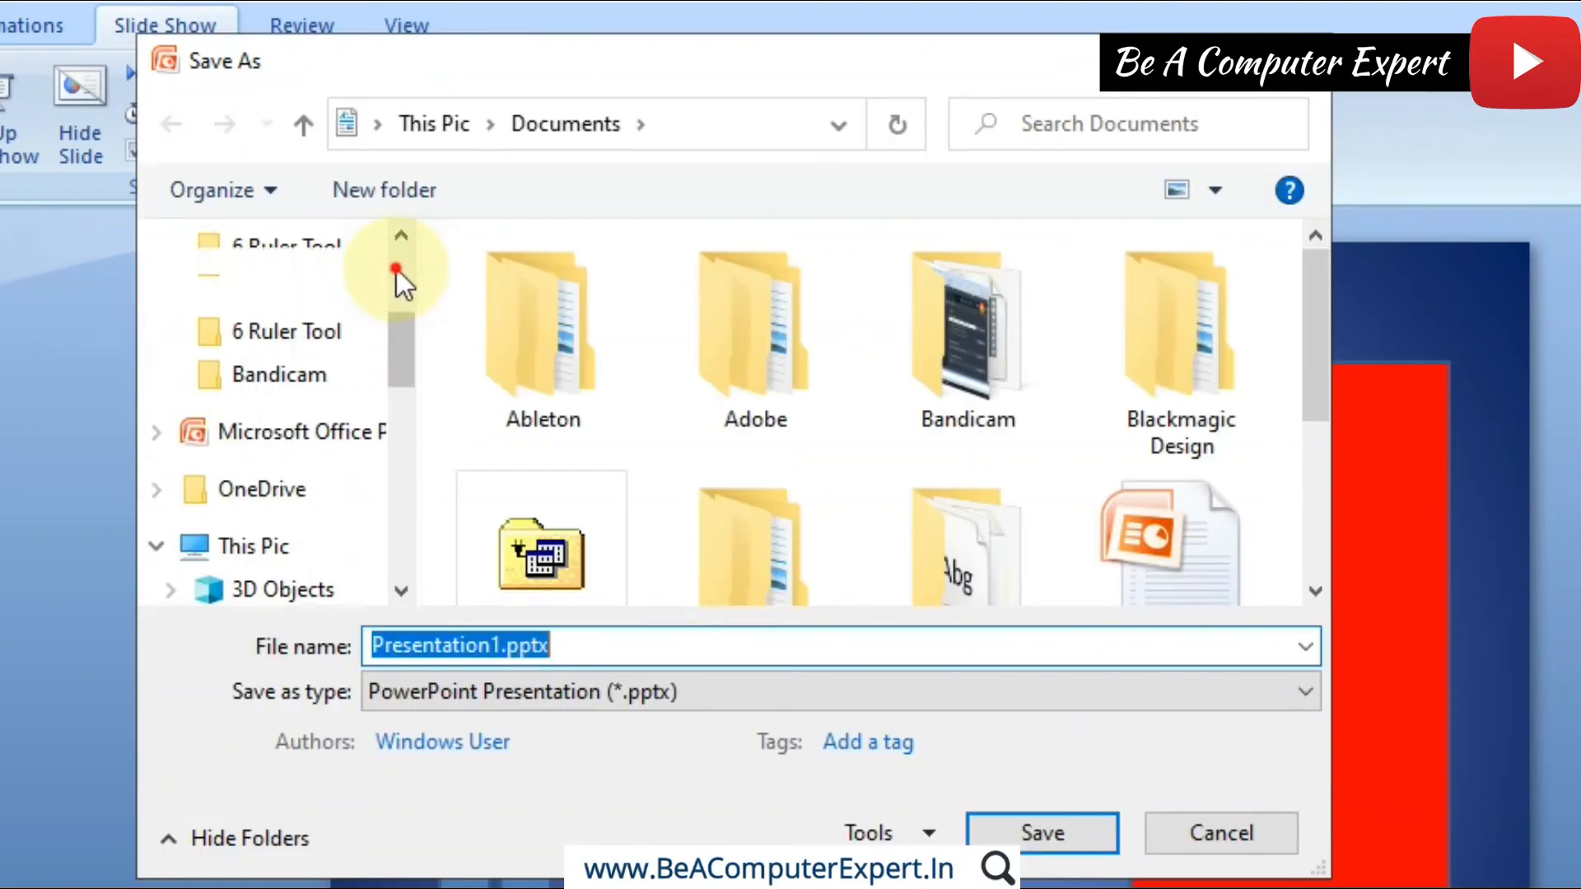
pyautogui.click(313, 315)
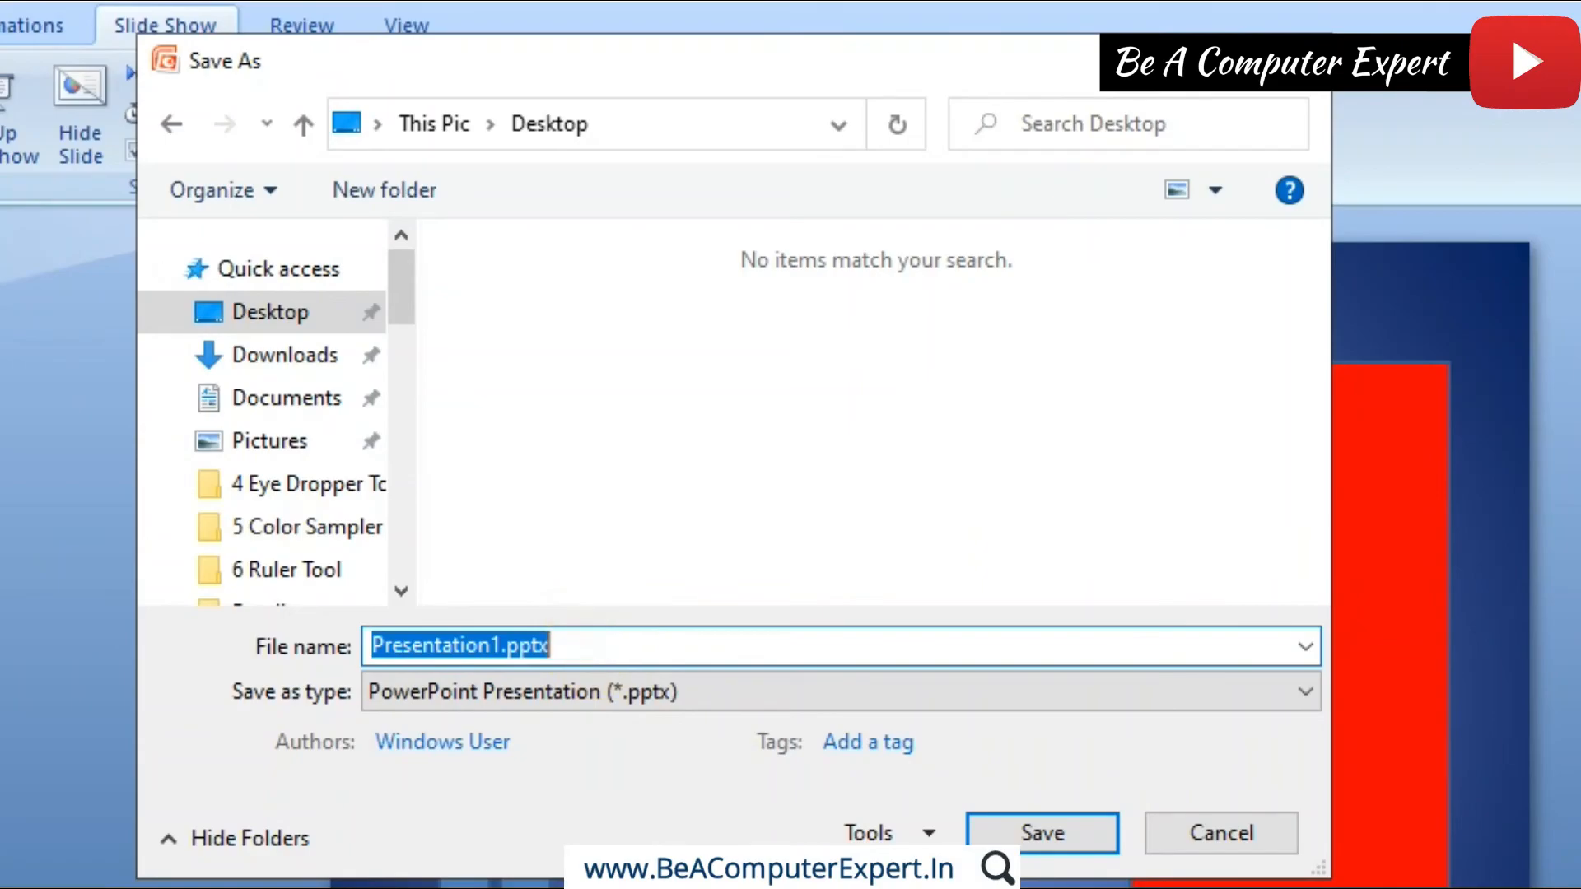
pyautogui.write('Liftman')
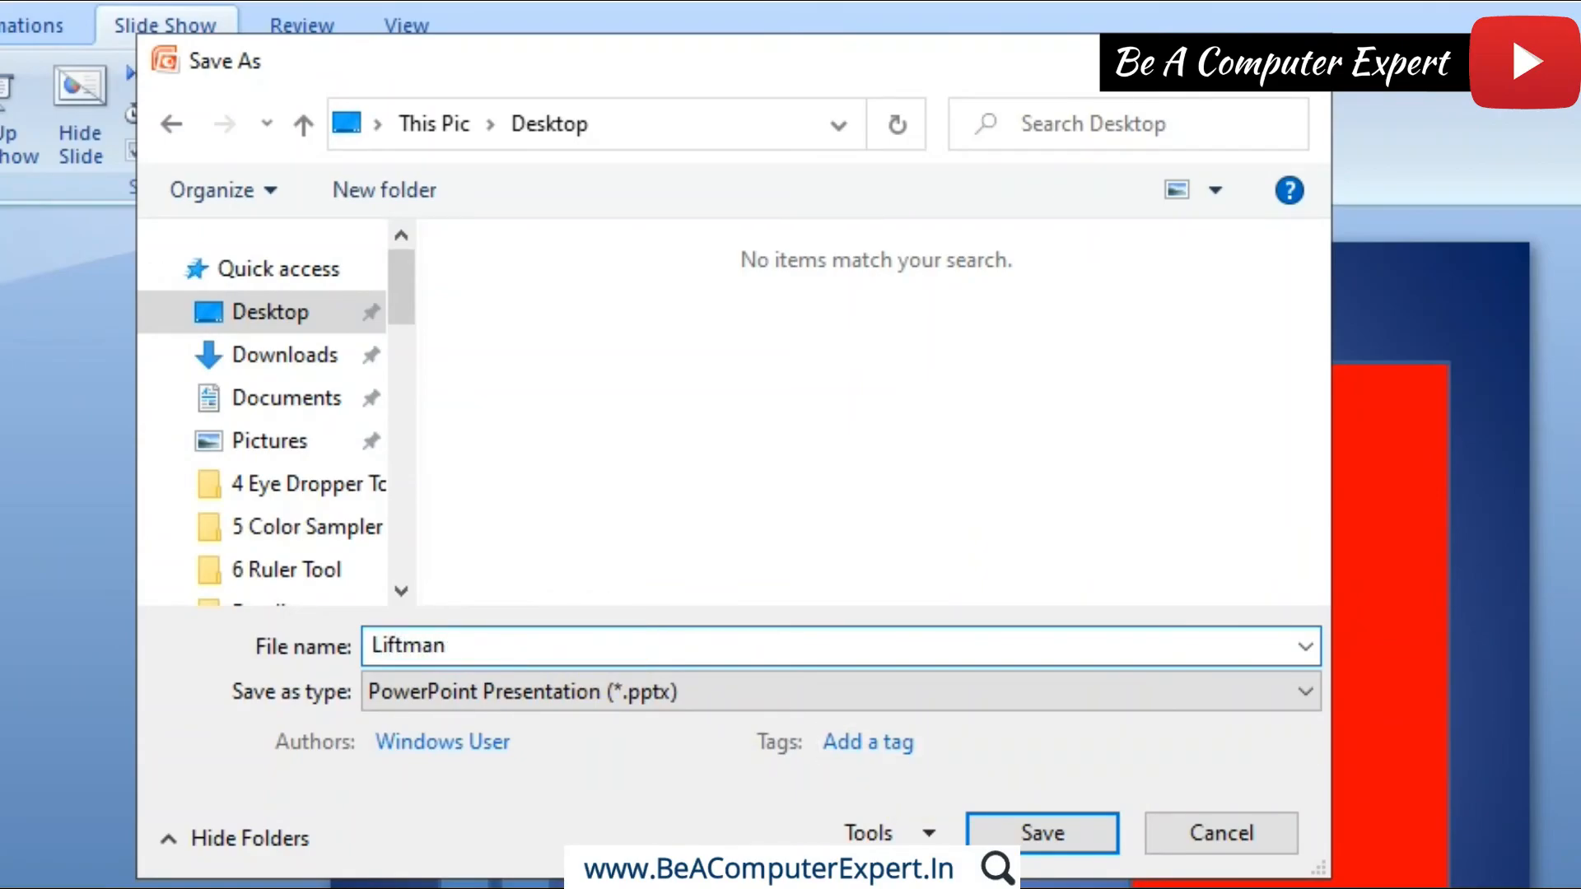
pyautogui.click(1044, 828)
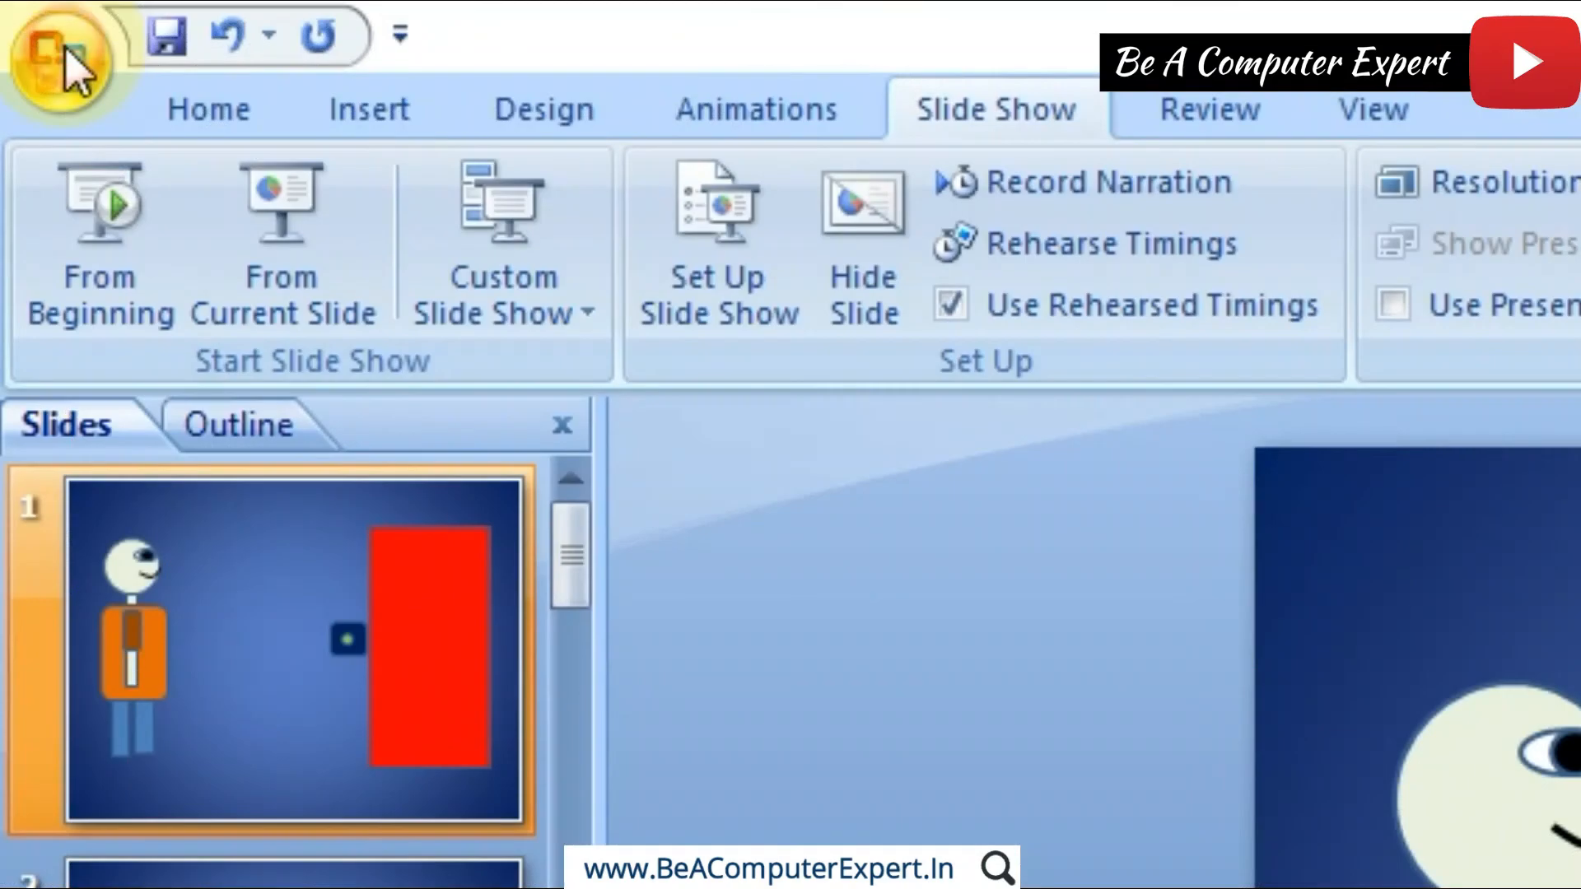
# Step: Save a copy to the Desktop as a PowerPoint Show (*.ppsx) named Liftman animation
pyautogui.click(23, 26)
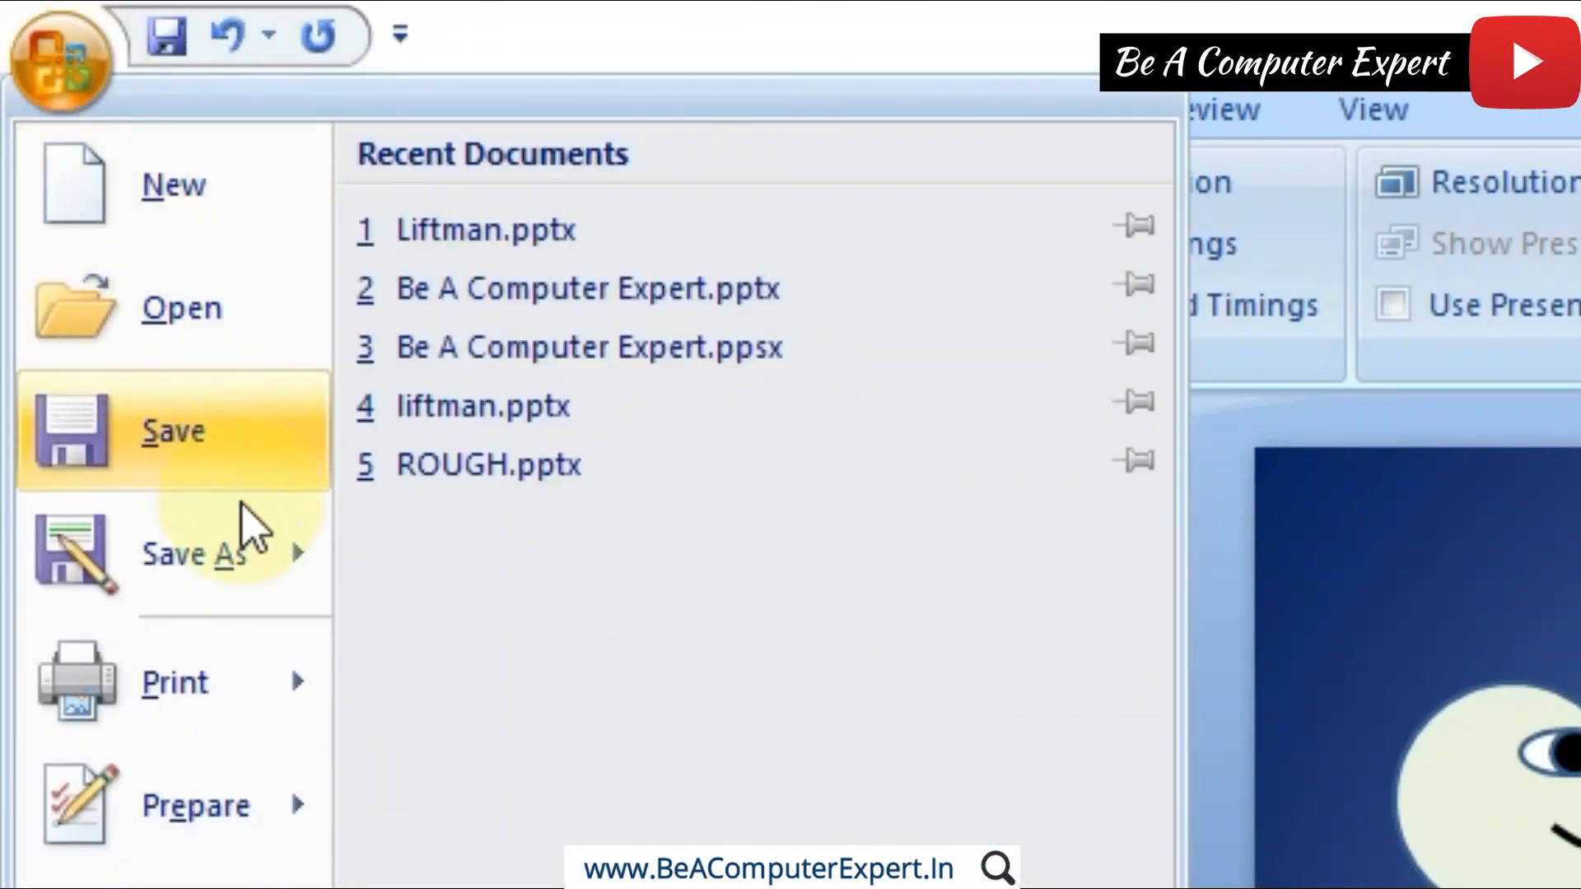
pyautogui.moveTo(255, 550)
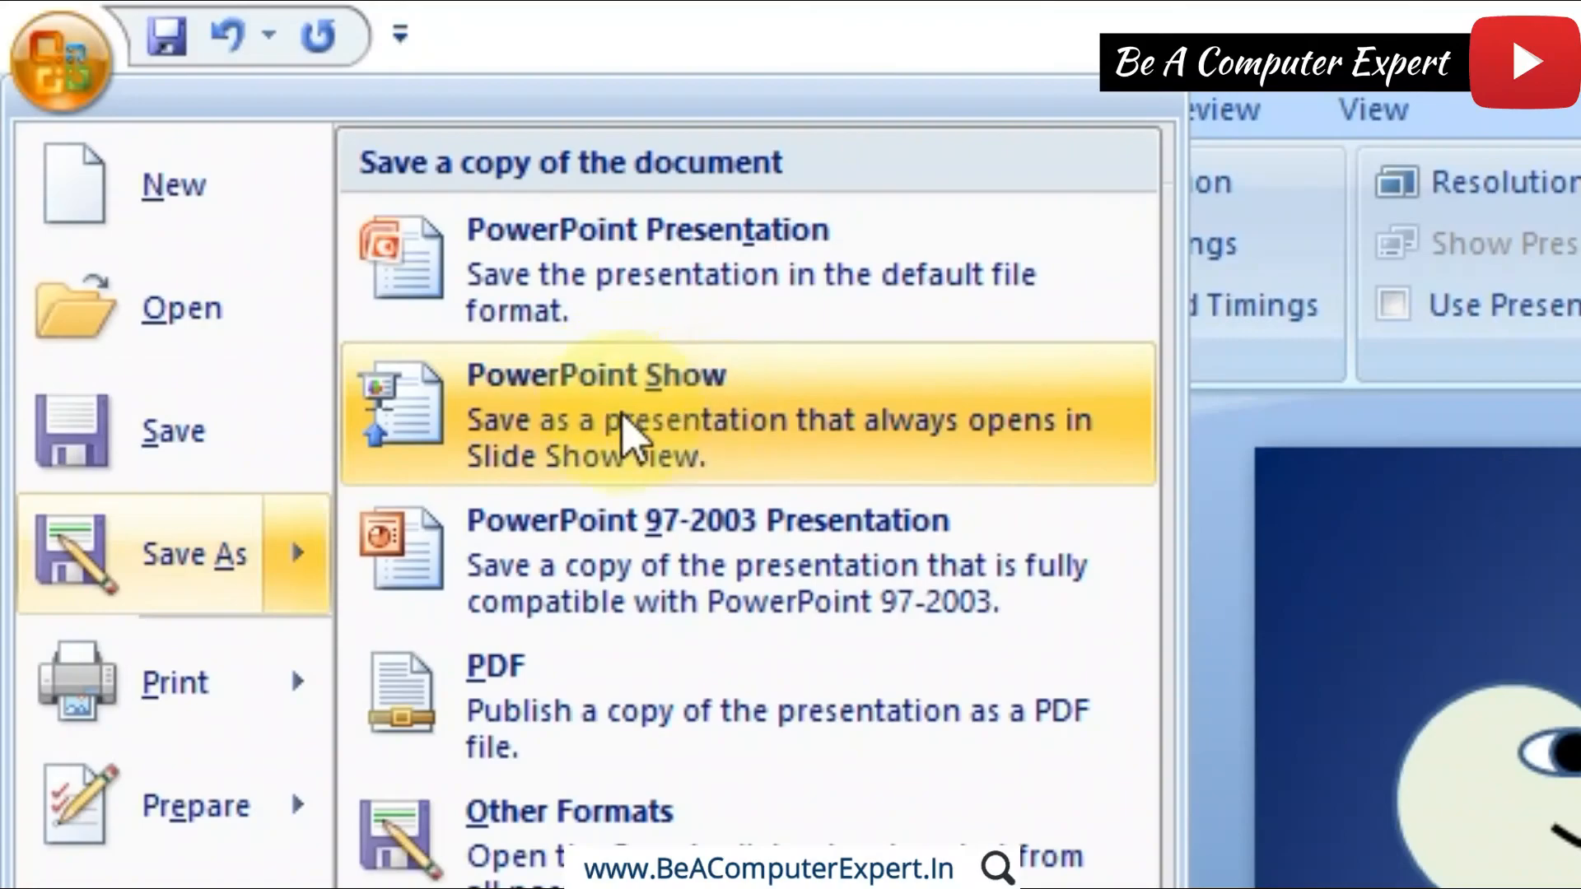
pyautogui.click(659, 424)
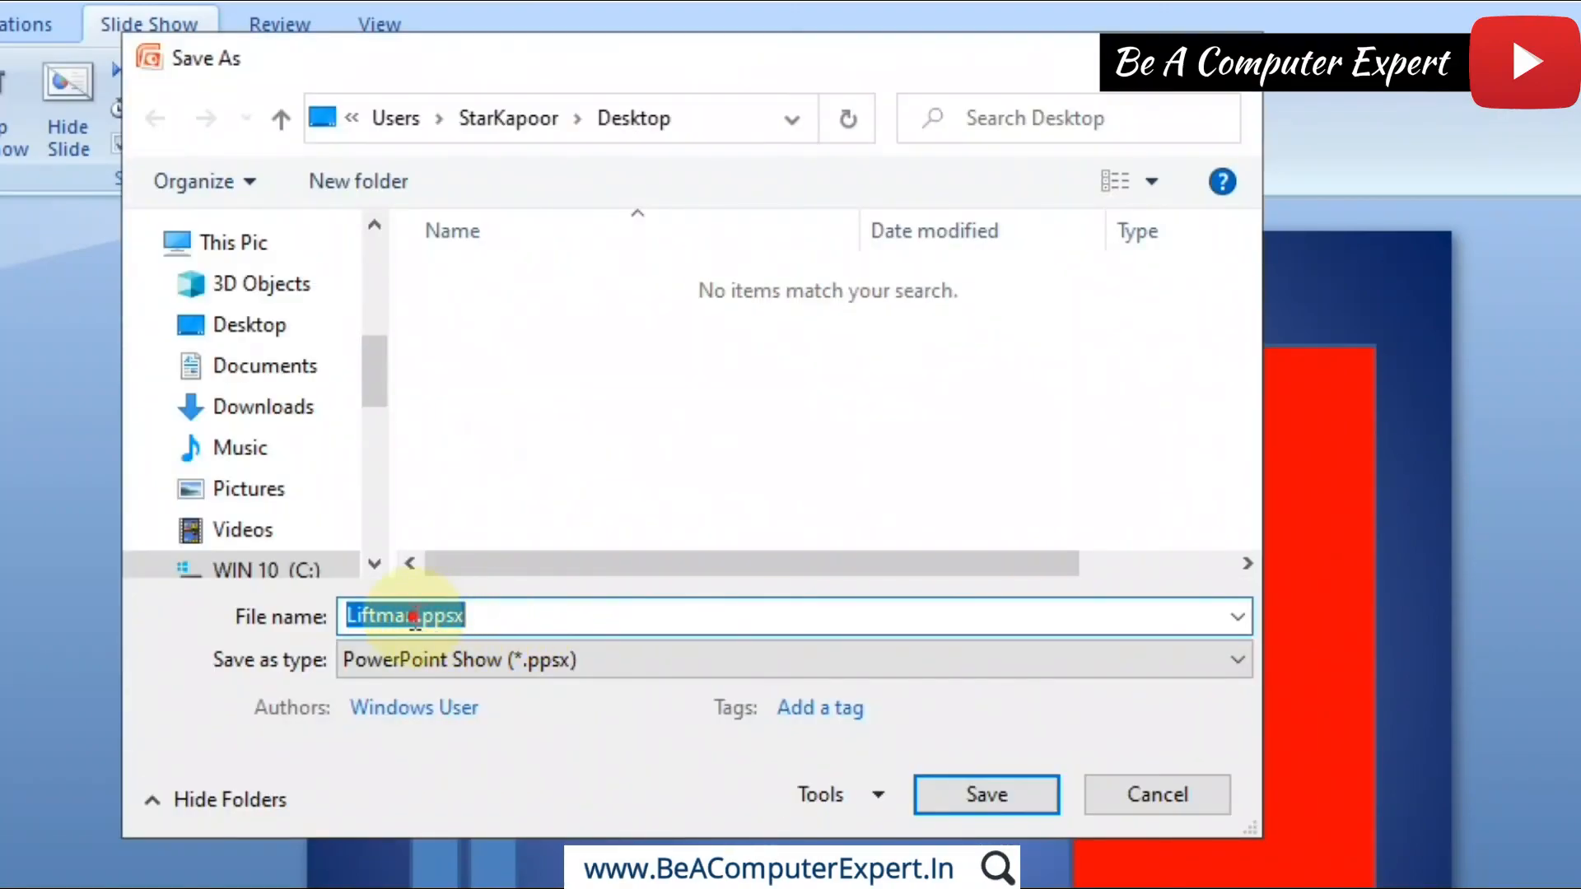
pyautogui.moveTo(414, 617); pyautogui.dragTo(572, 615)
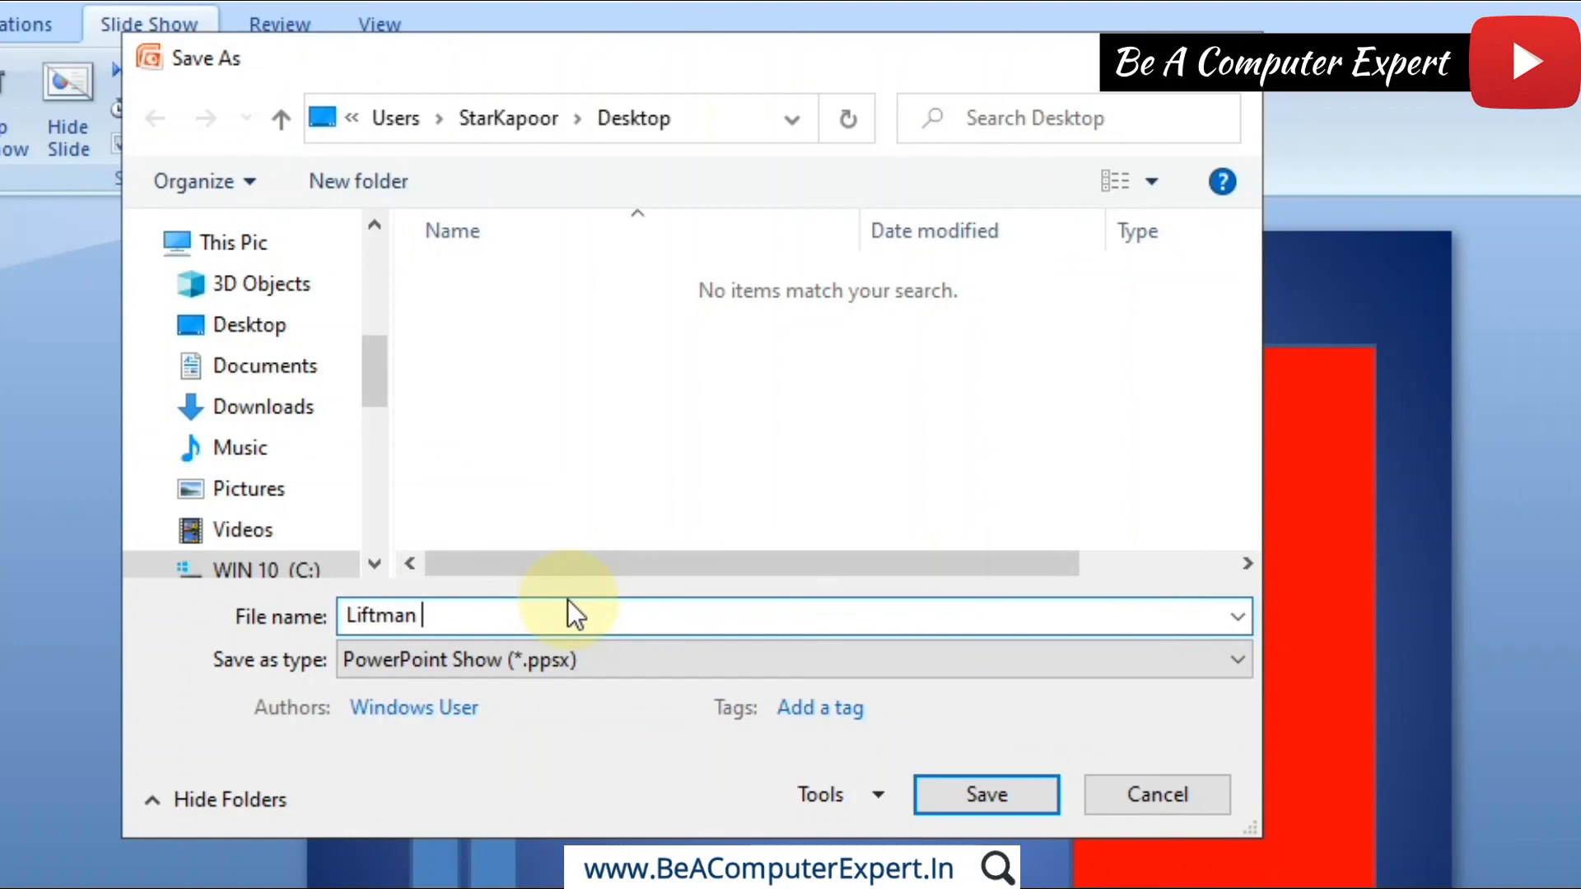
pyautogui.write('animation')
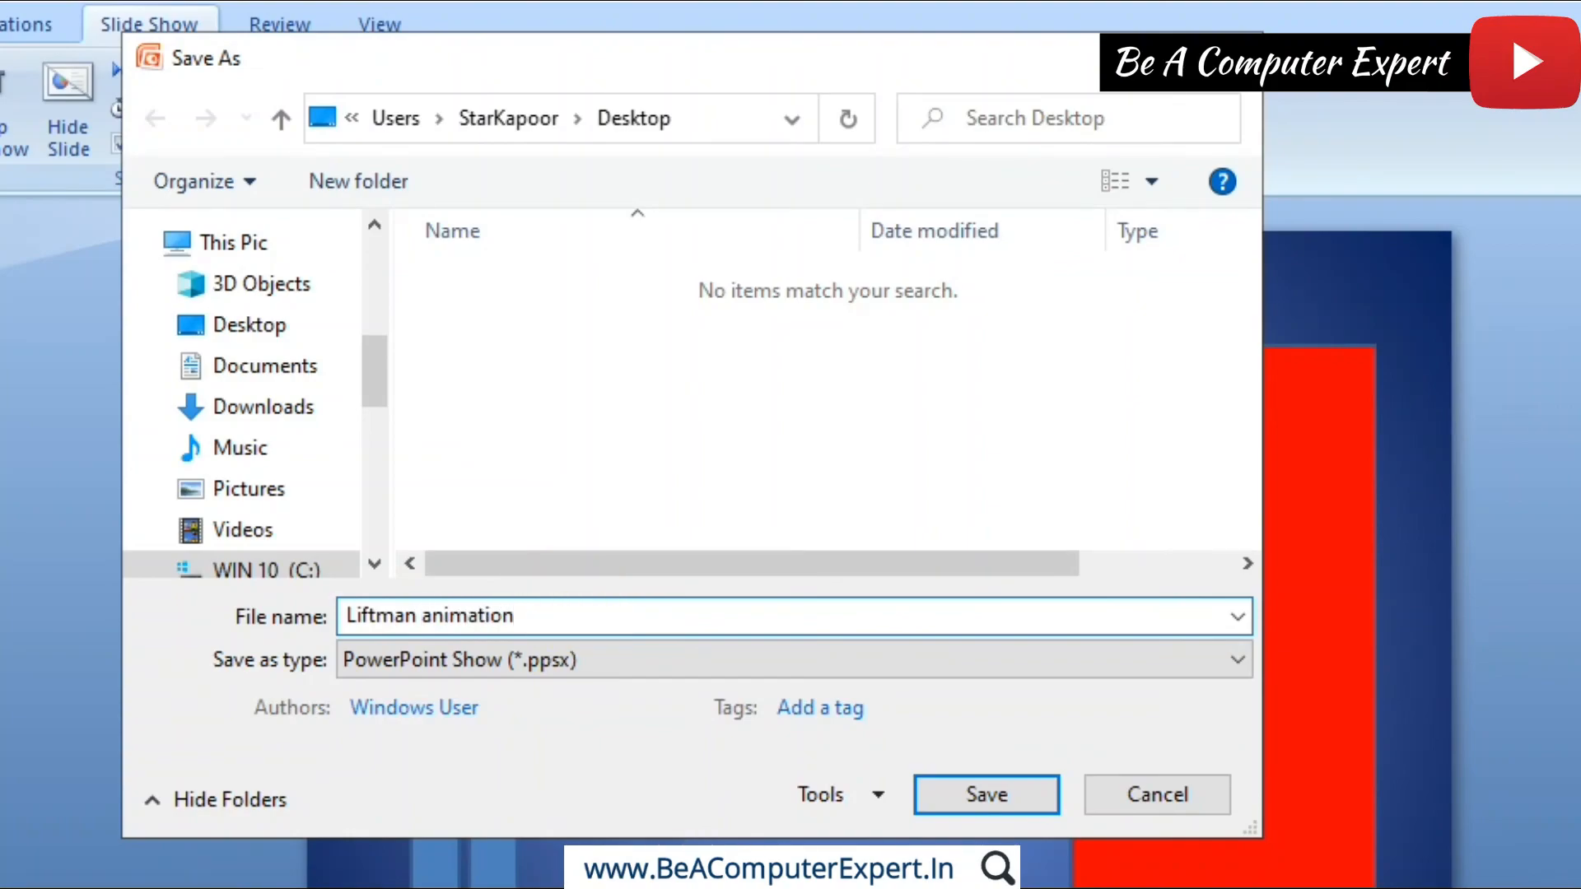
pyautogui.click(973, 815)
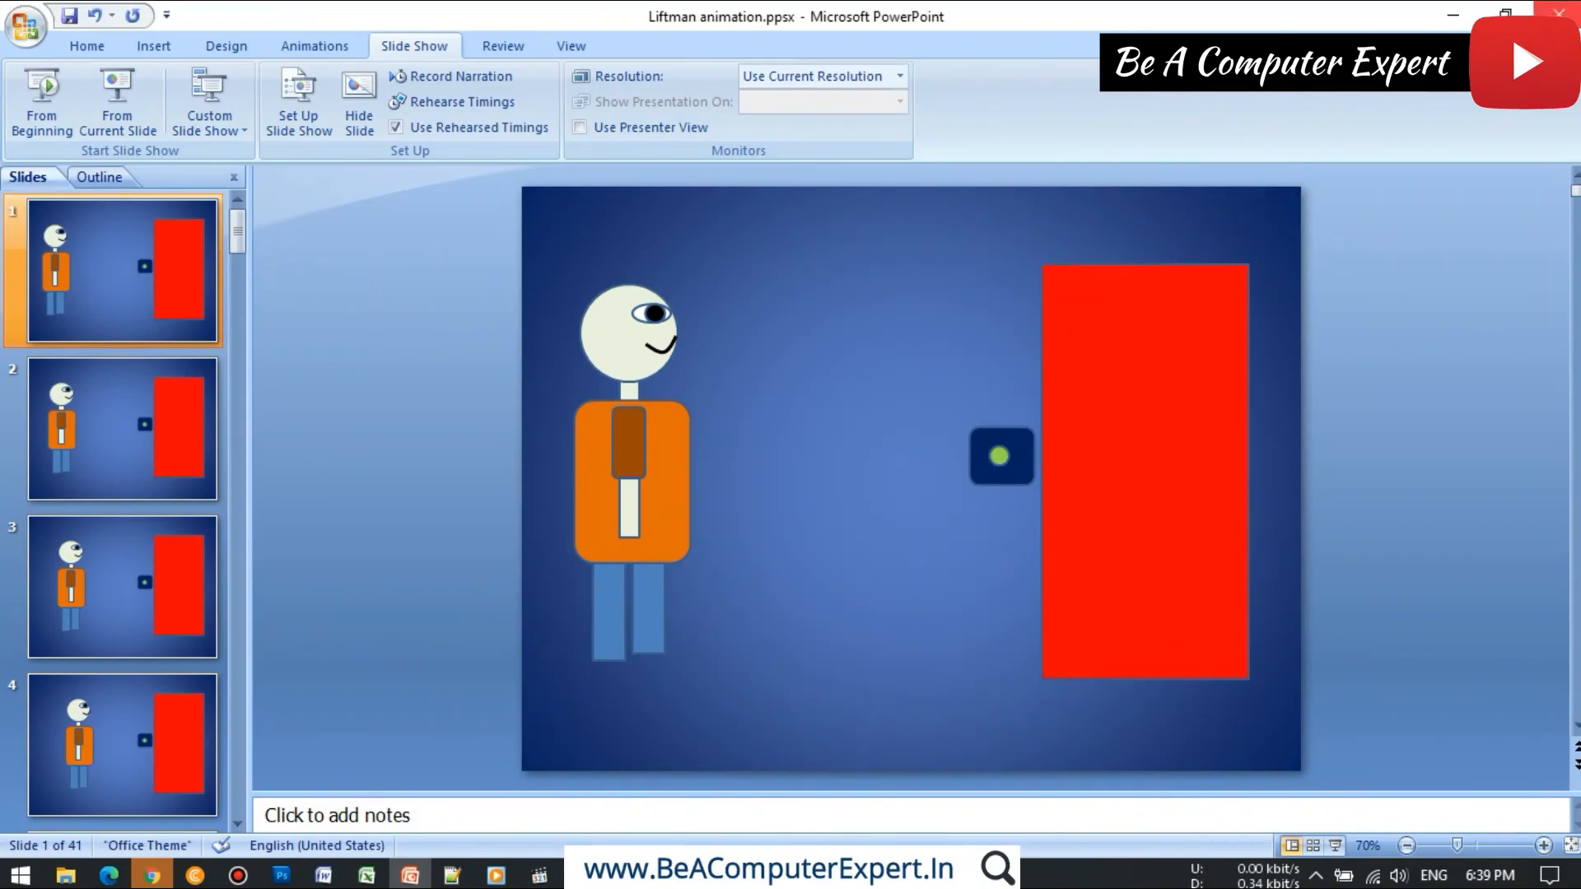
# Step: Exit the slide show file's editing window, and open Liftman.pptx from the Desktop for a check before closing it
pyautogui.click(1558, 13)
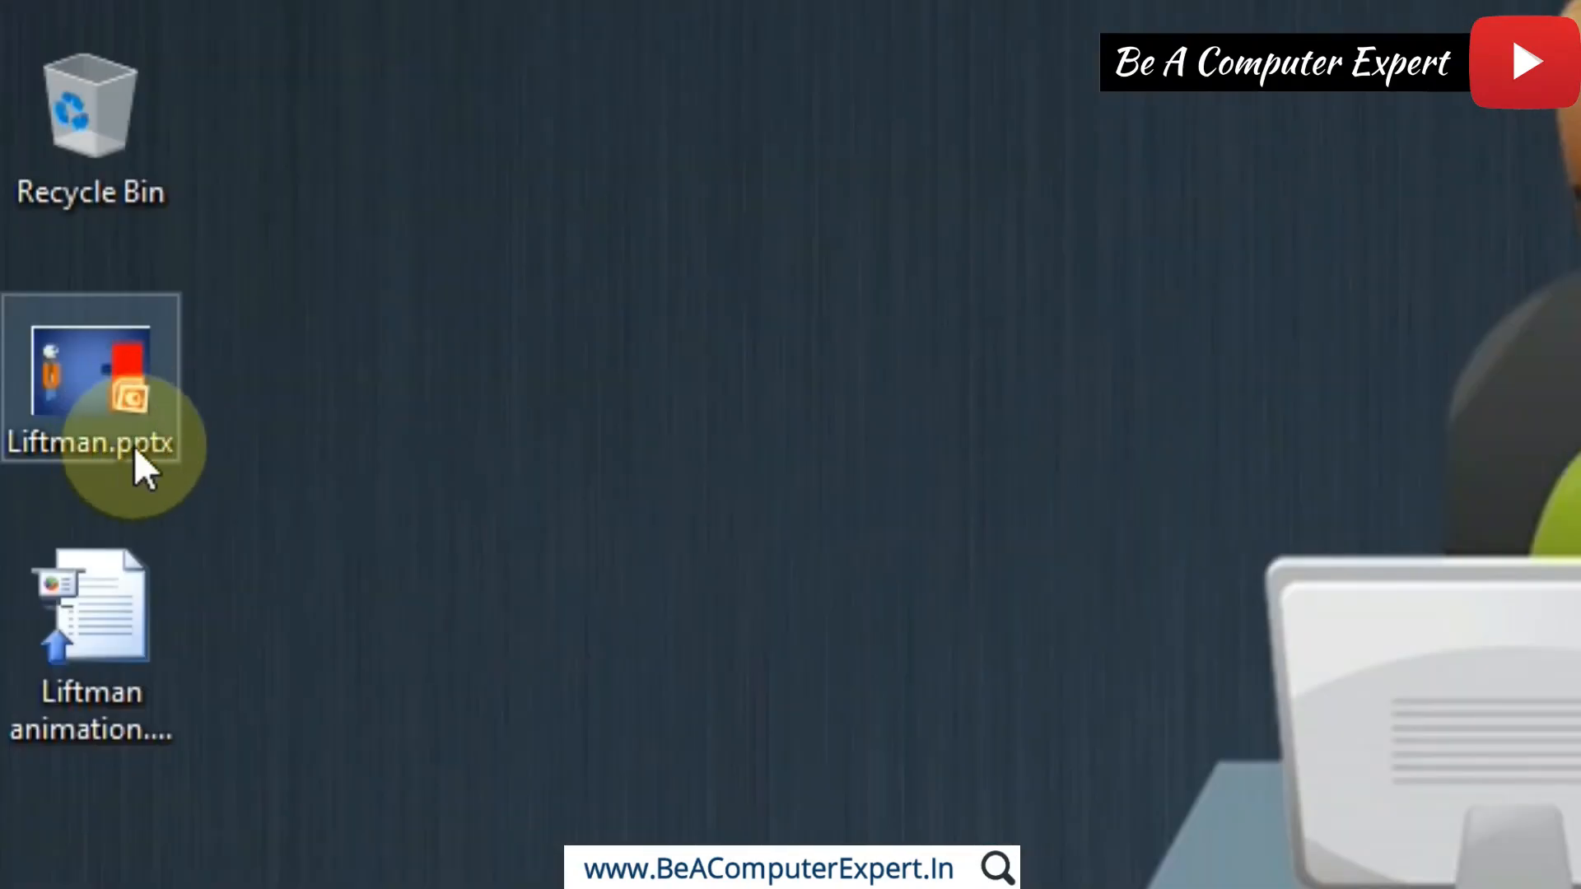
pyautogui.click(70, 625)
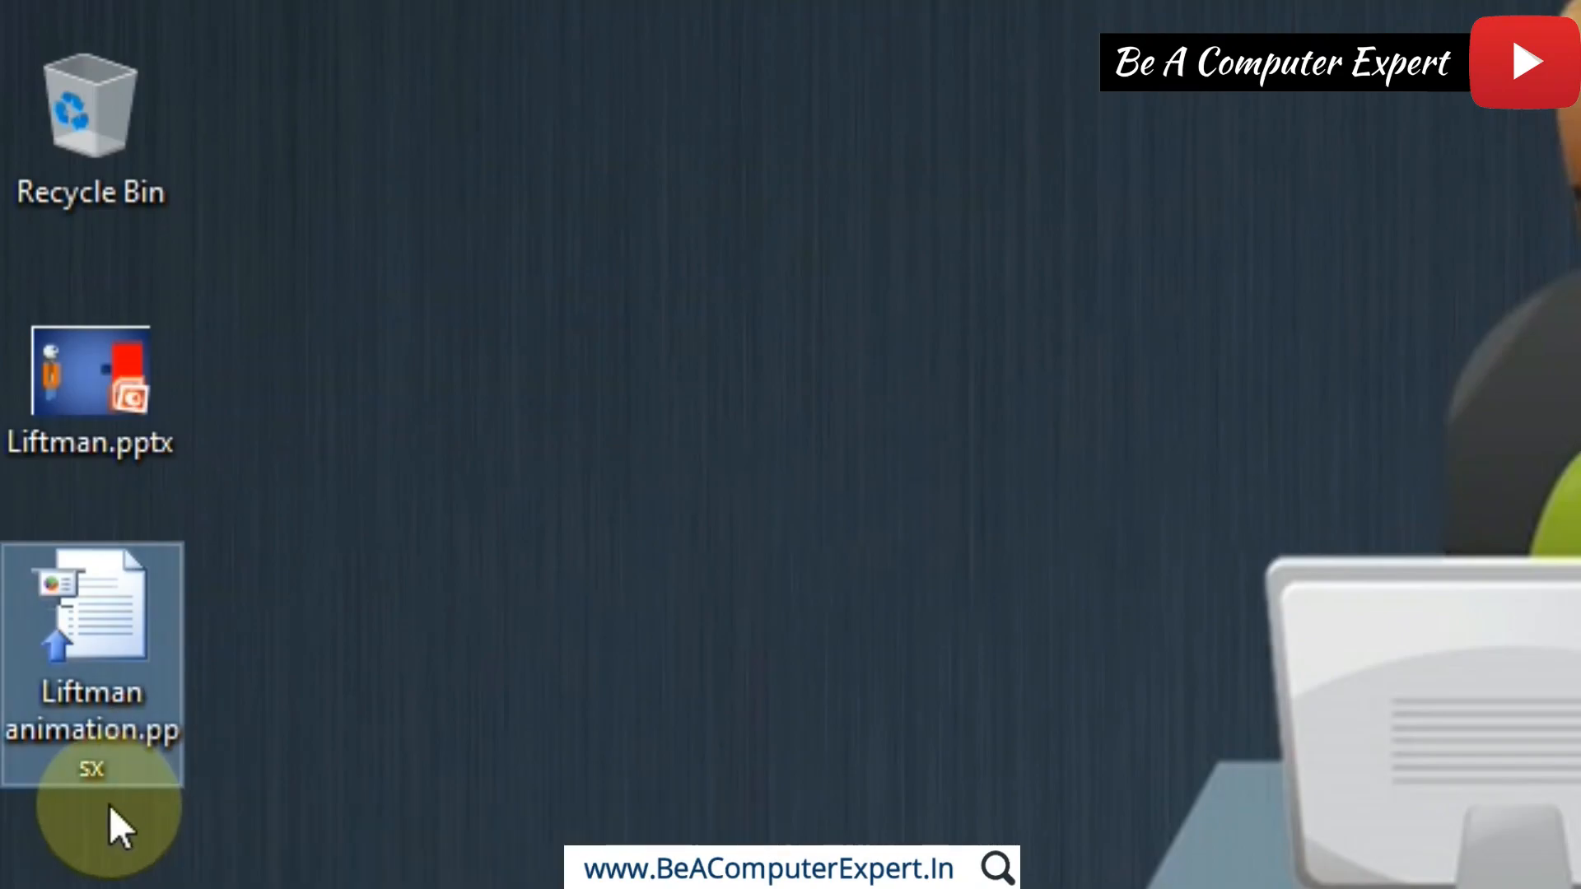
pyautogui.doubleClick(150, 364)
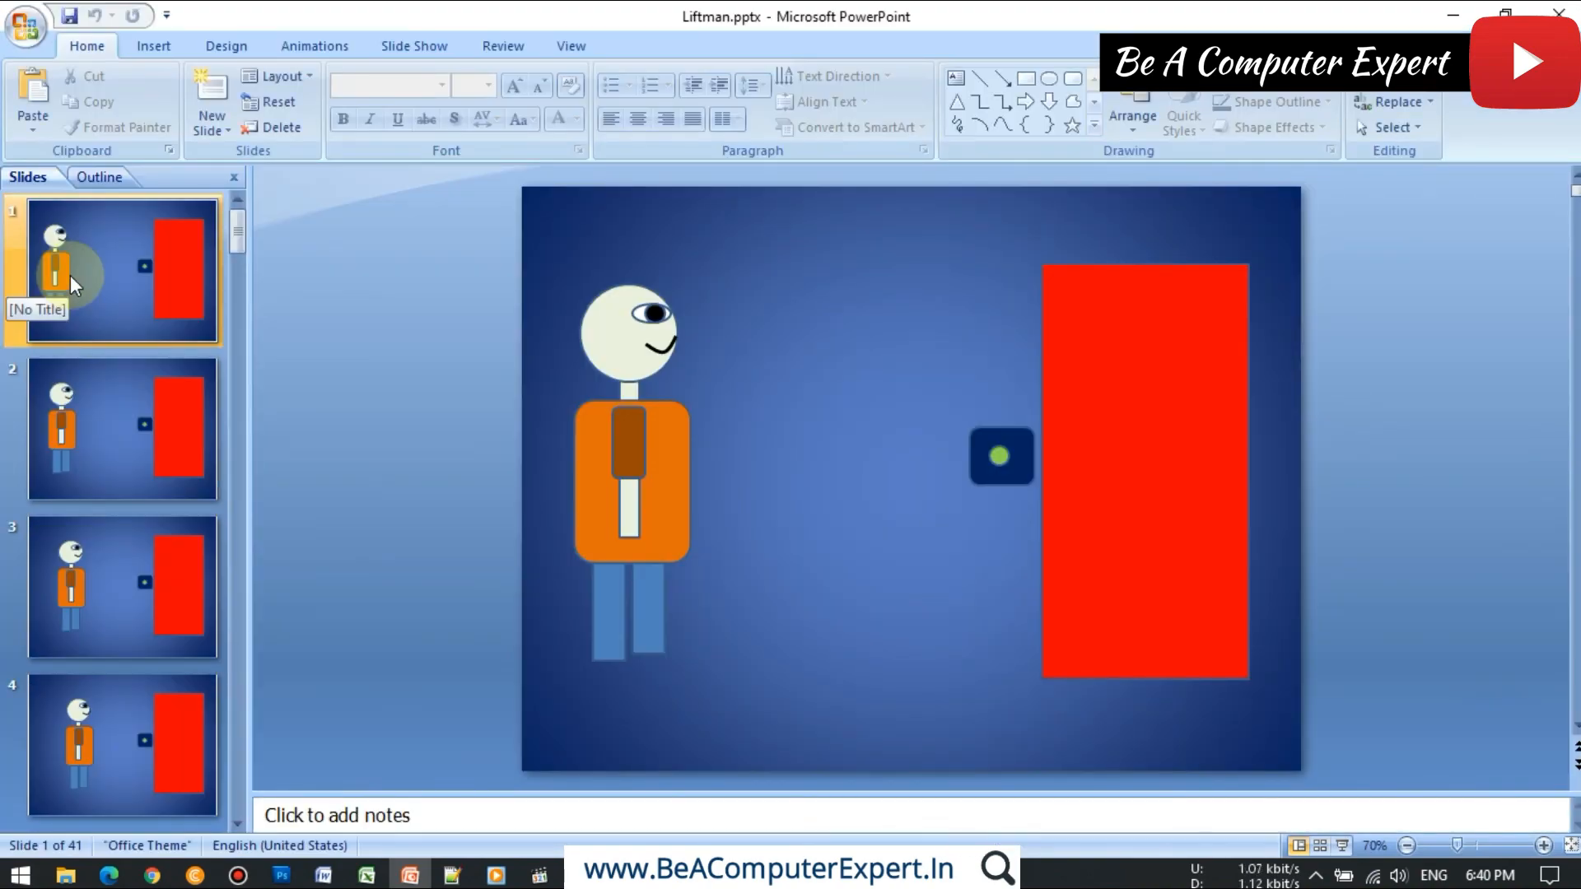
pyautogui.click(1569, 10)
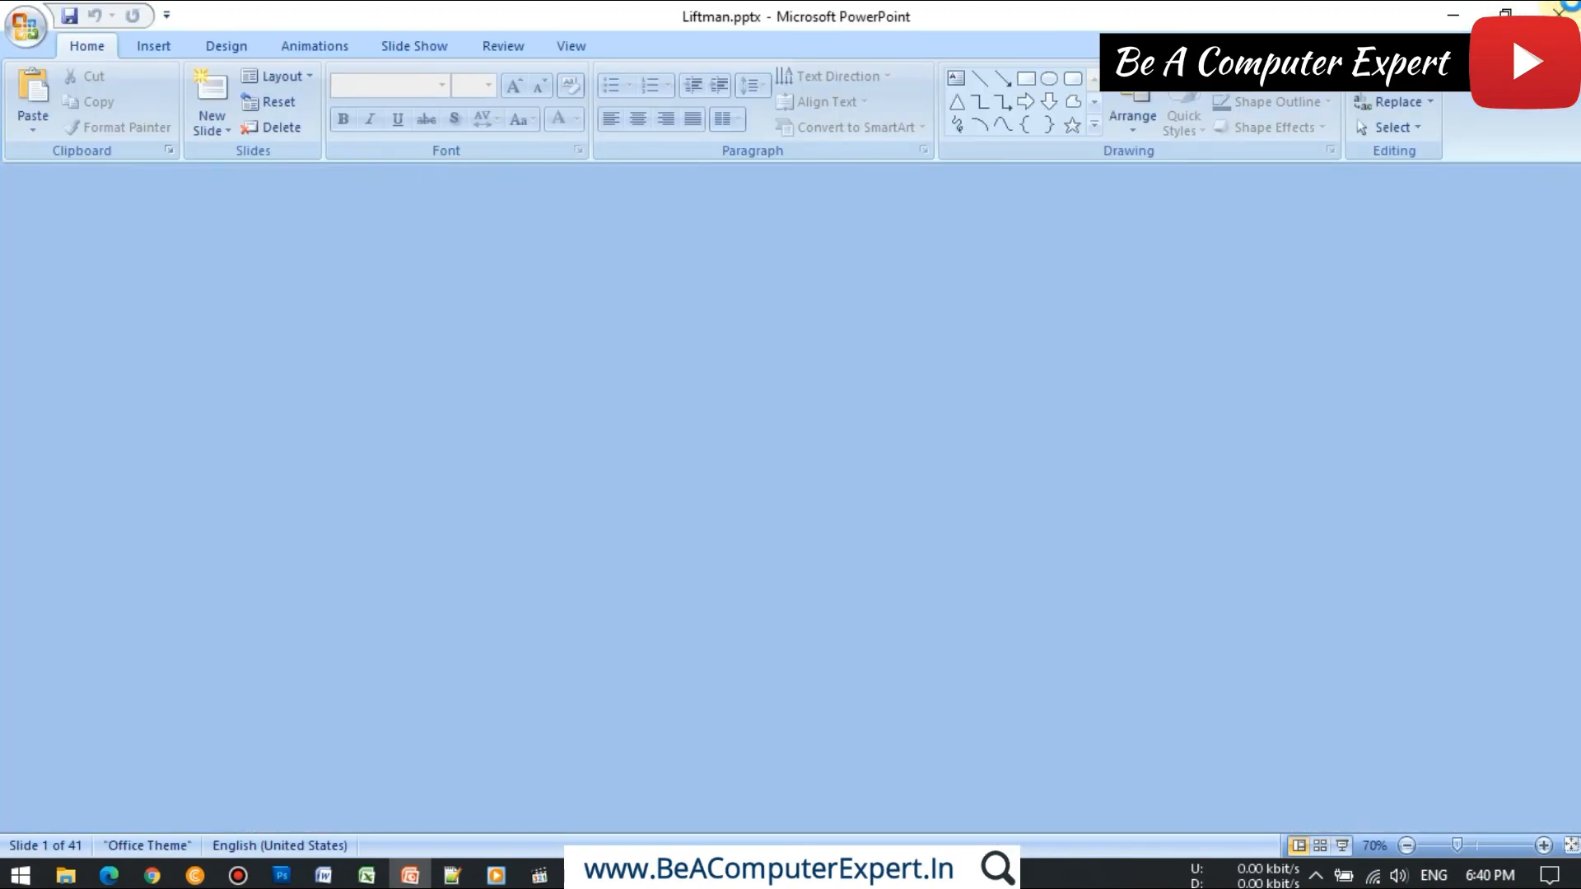
# Step: Open Liftman animation.ppsx from the Desktop and watch the animation play as a full-screen slide show
pyautogui.click(183, 598)
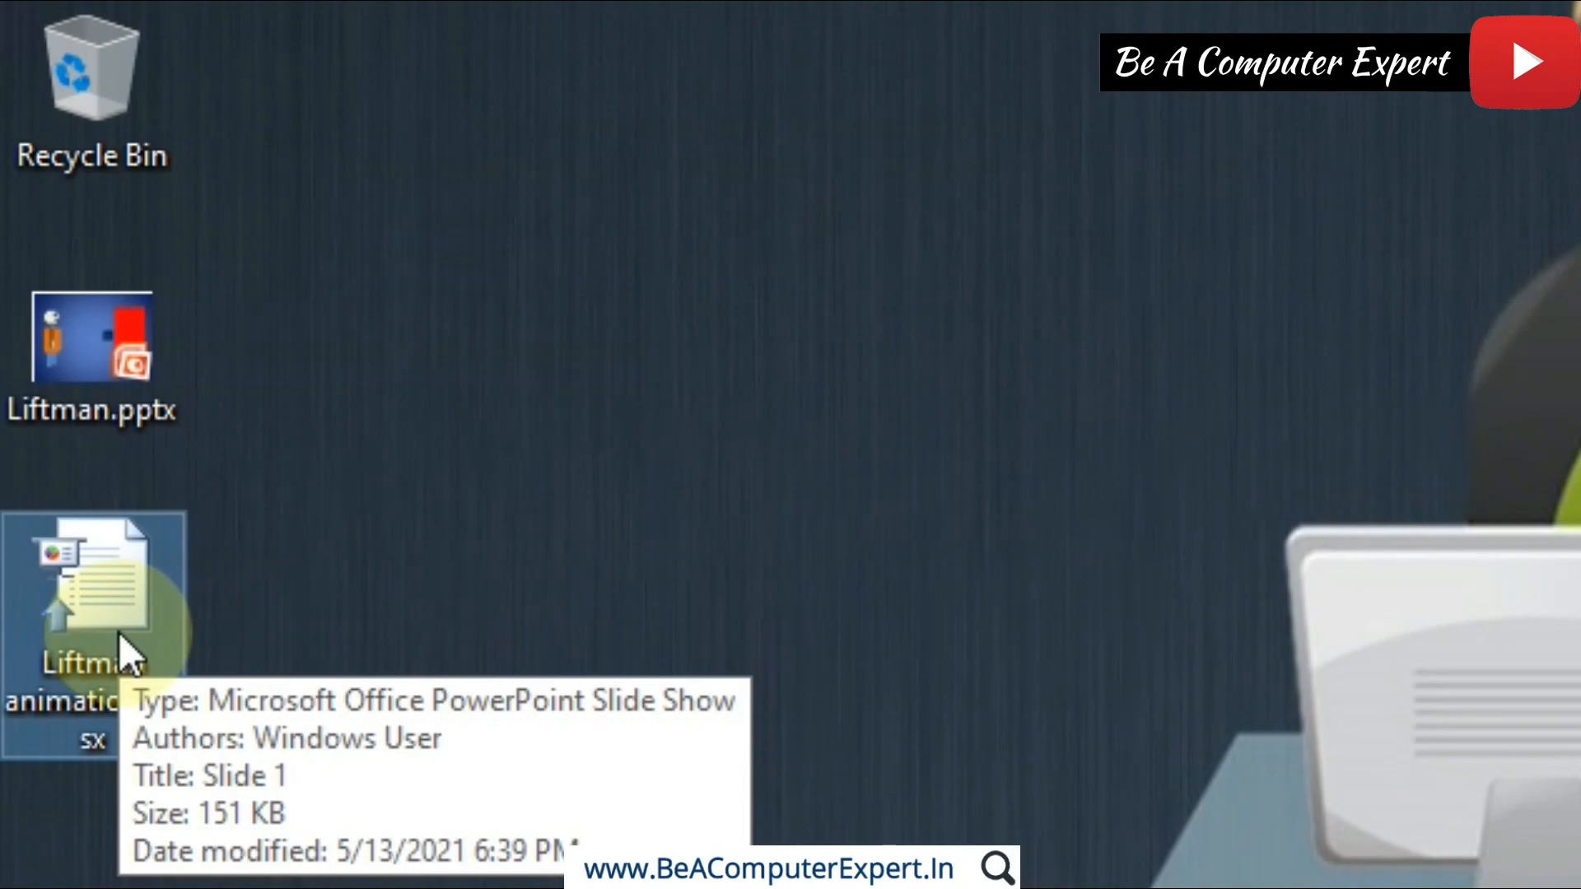
pyautogui.click(118, 631)
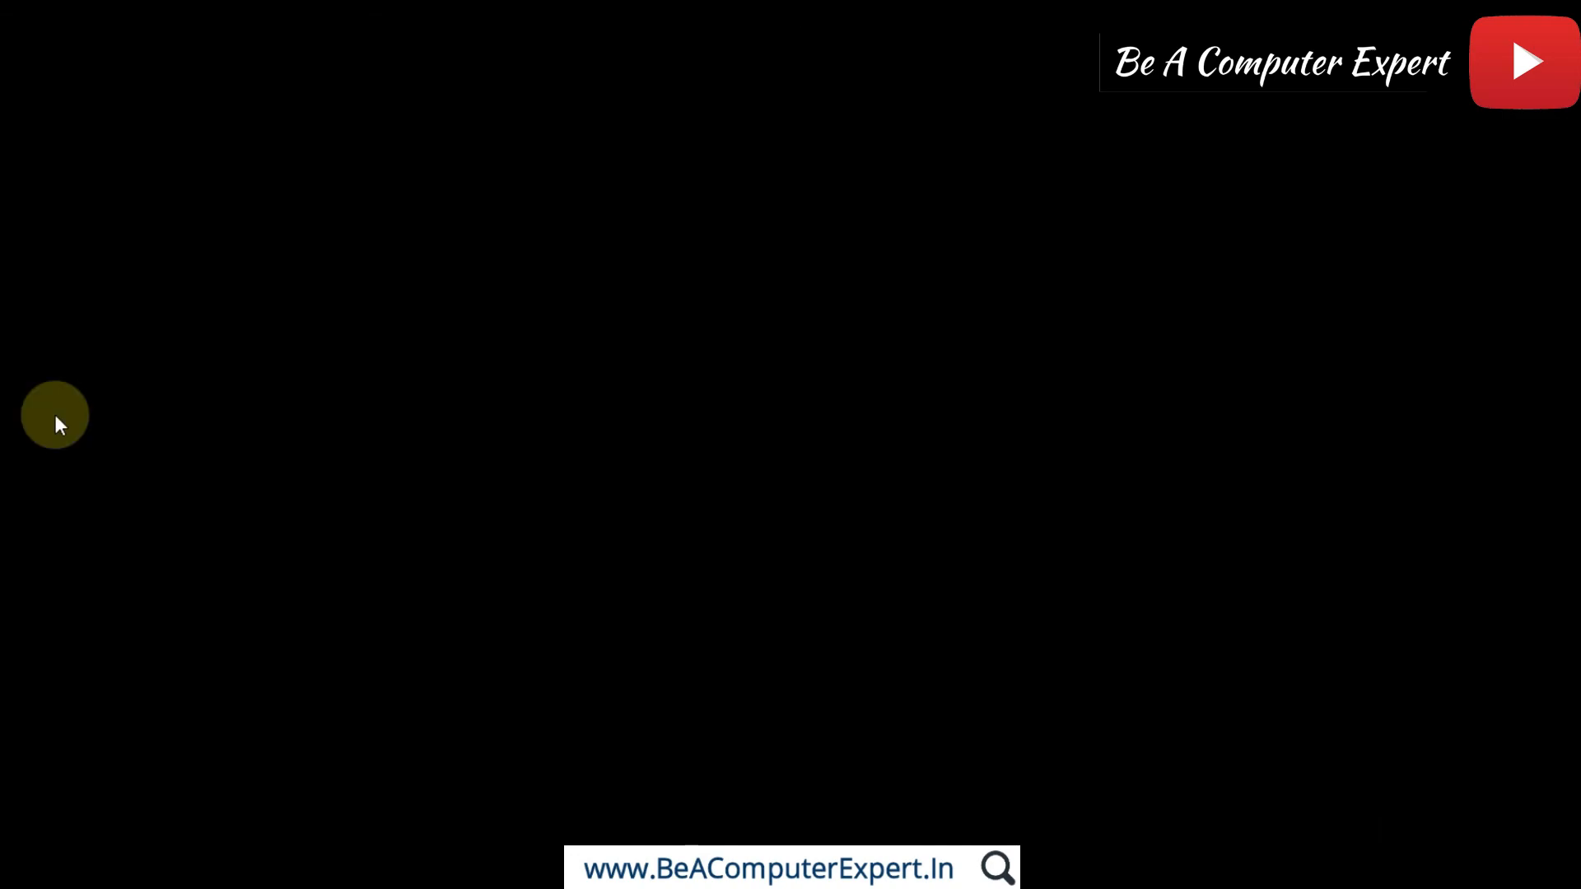
pyautogui.click(54, 414)
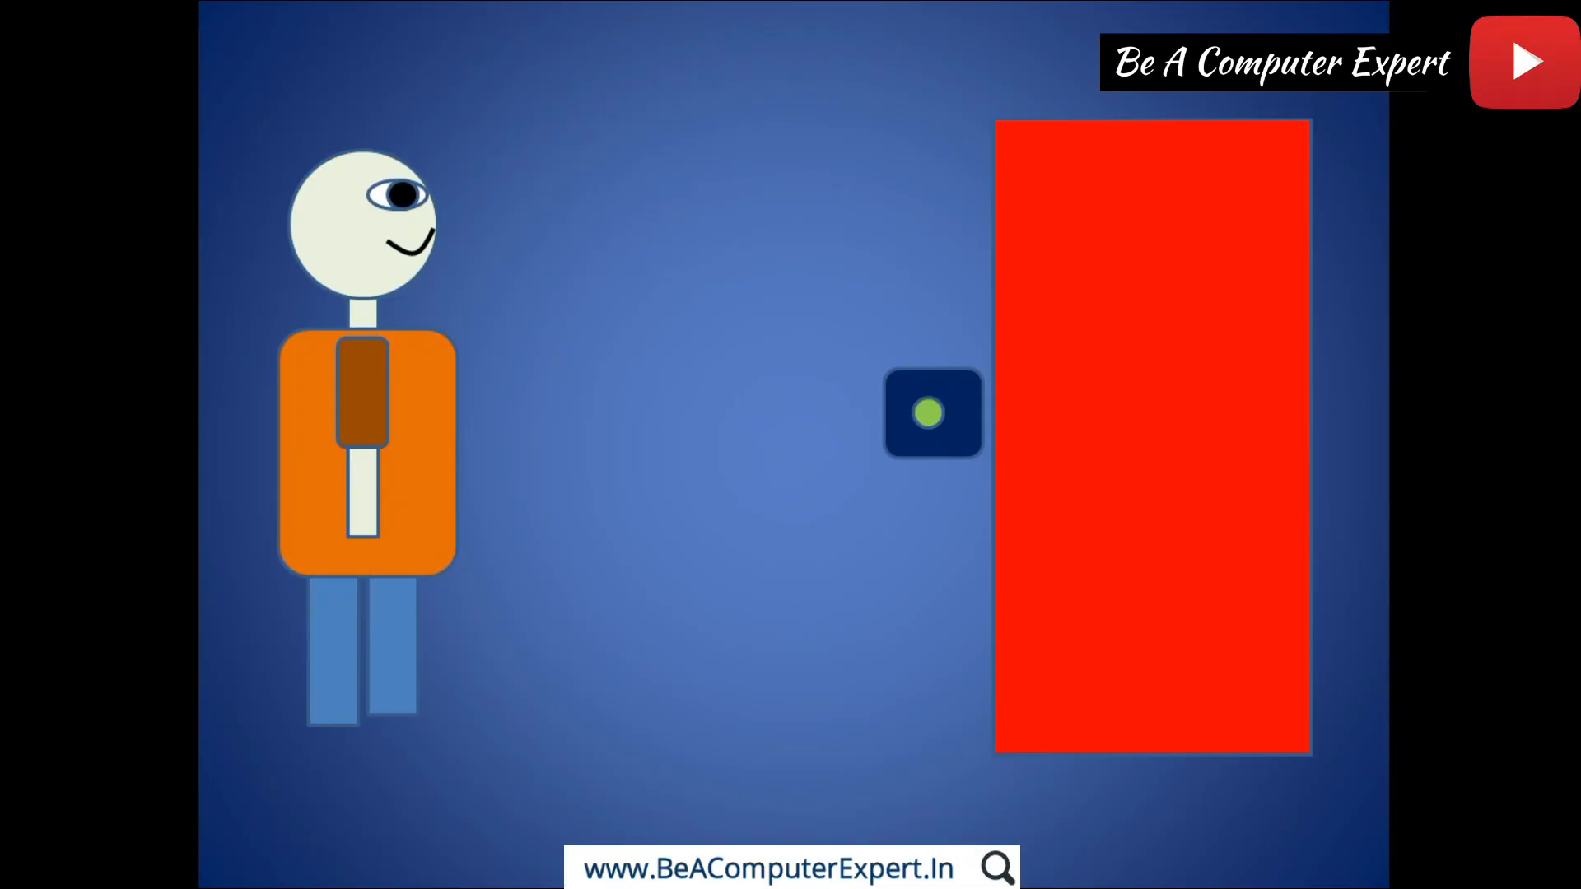